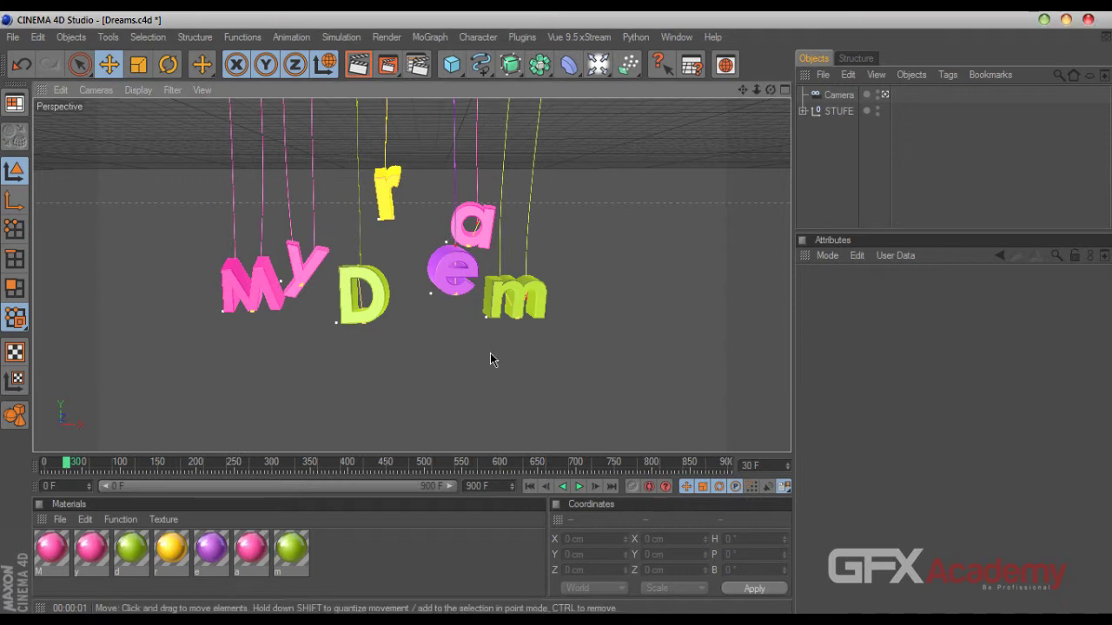
Render a preview of the hanging letters in the viewport and add a Sphere primitive
{"action": "left_click", "coordinate": [357, 66]}
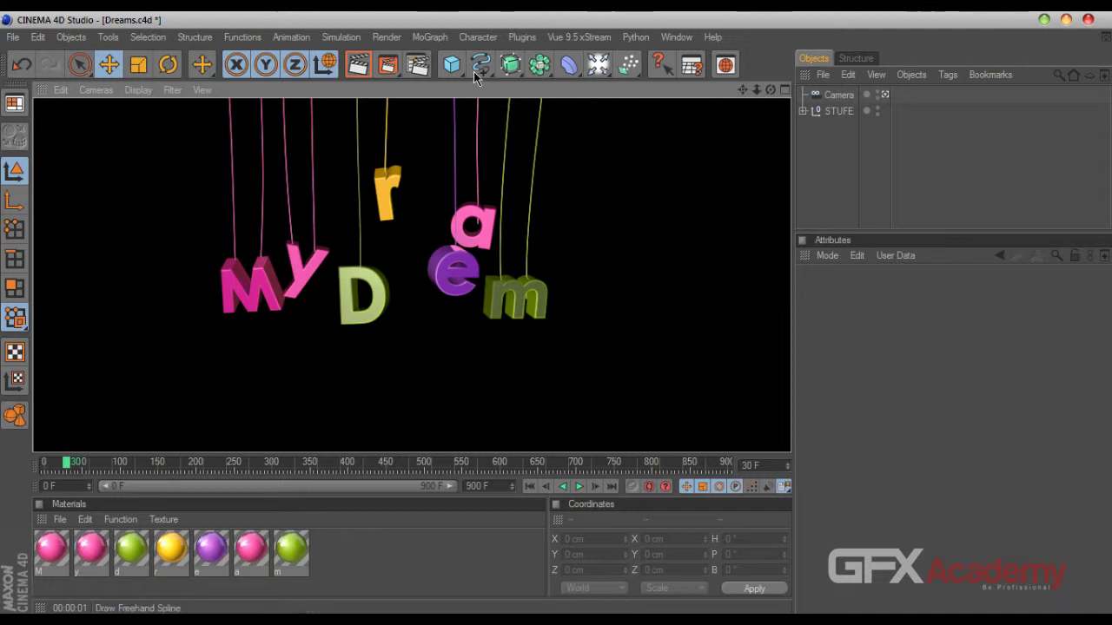
{"action": "left_click_drag", "start_coordinate": [463, 69], "coordinate": [580, 79]}
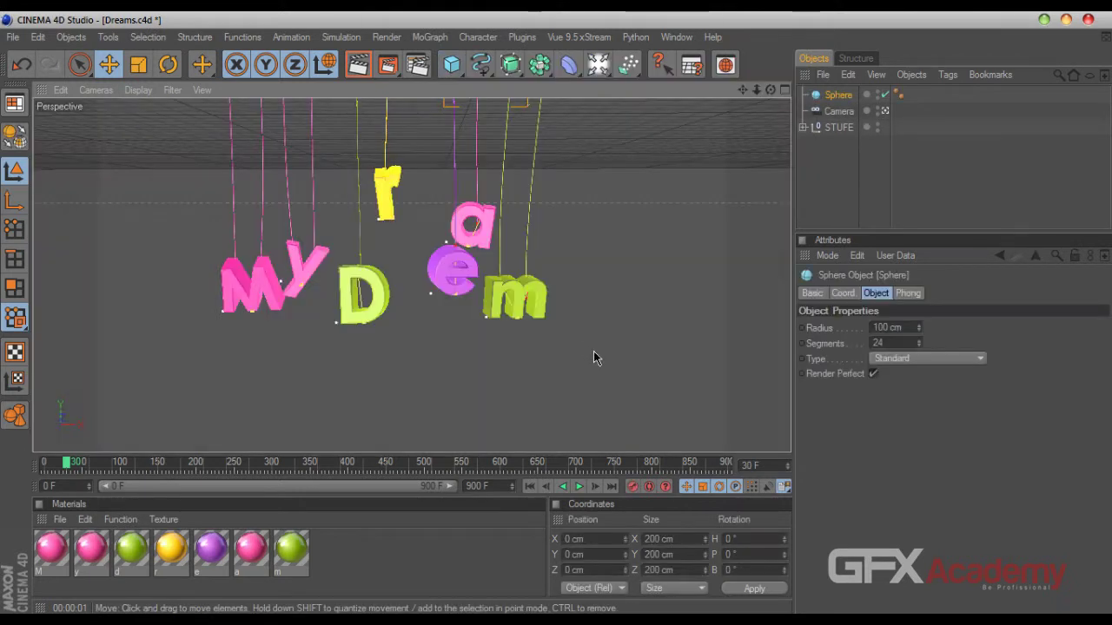
Leave the scene camera, switch to the full-size Top view and rewind the animation to frame 0
{"action": "left_click", "coordinate": [884, 110]}
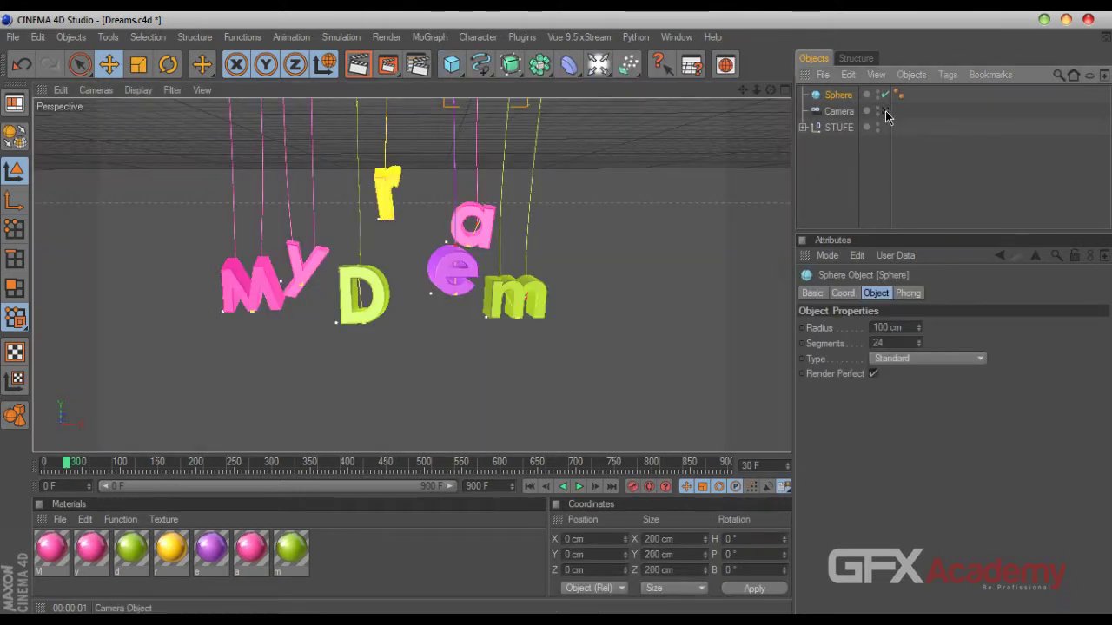
{"action": "left_click_drag", "start_coordinate": [770, 90], "coordinate": [772, 150]}
{"action": "left_click", "coordinate": [784, 89]}
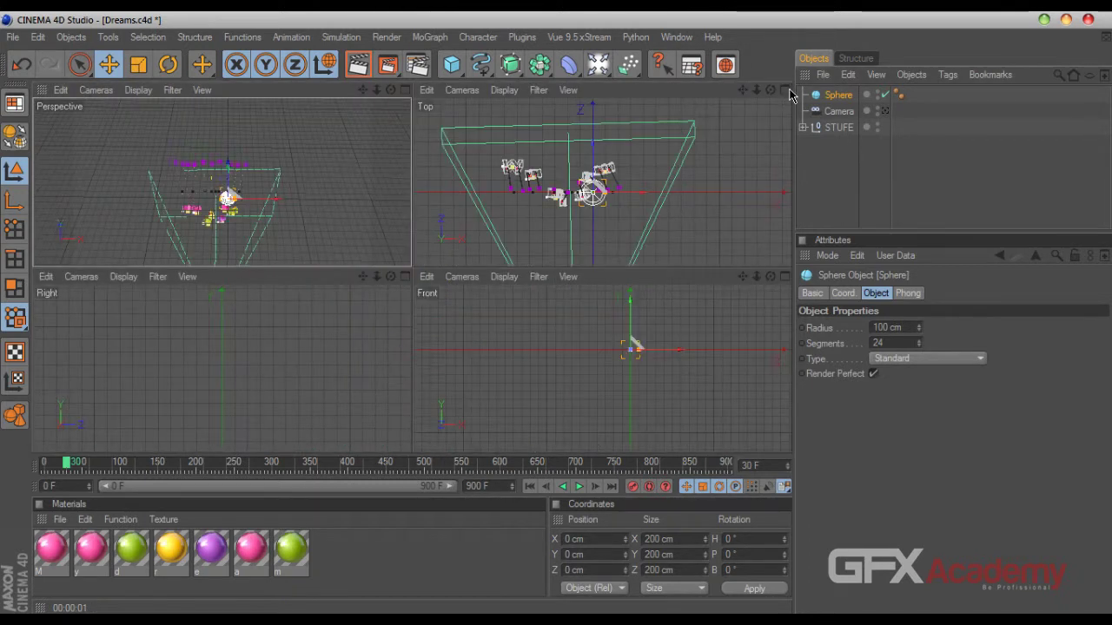
{"action": "left_click", "coordinate": [787, 91]}
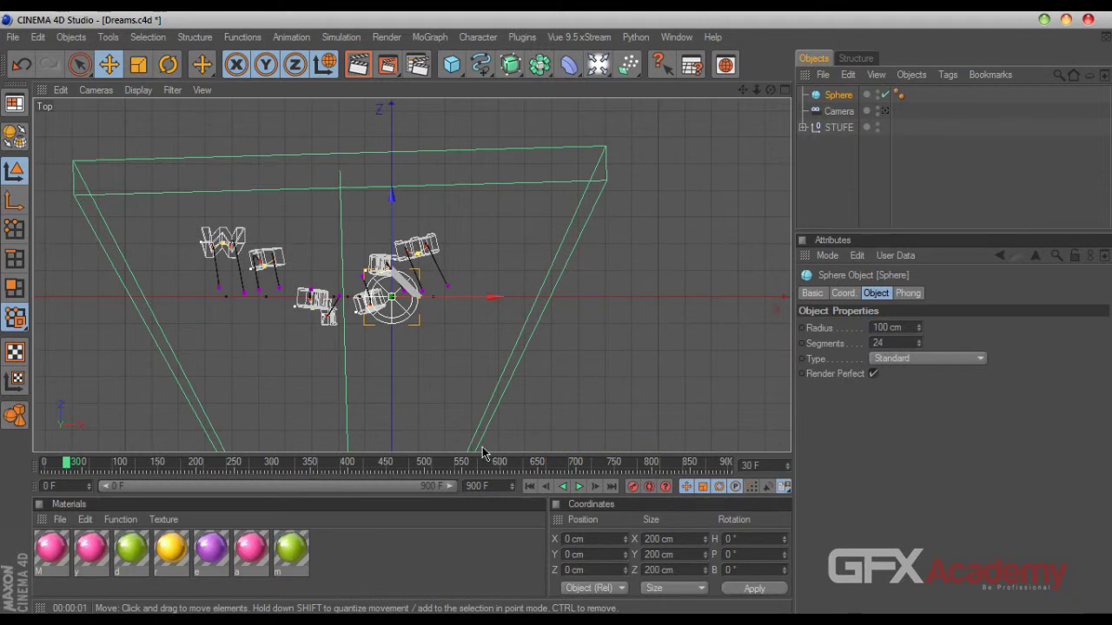
{"action": "left_click", "coordinate": [529, 486]}
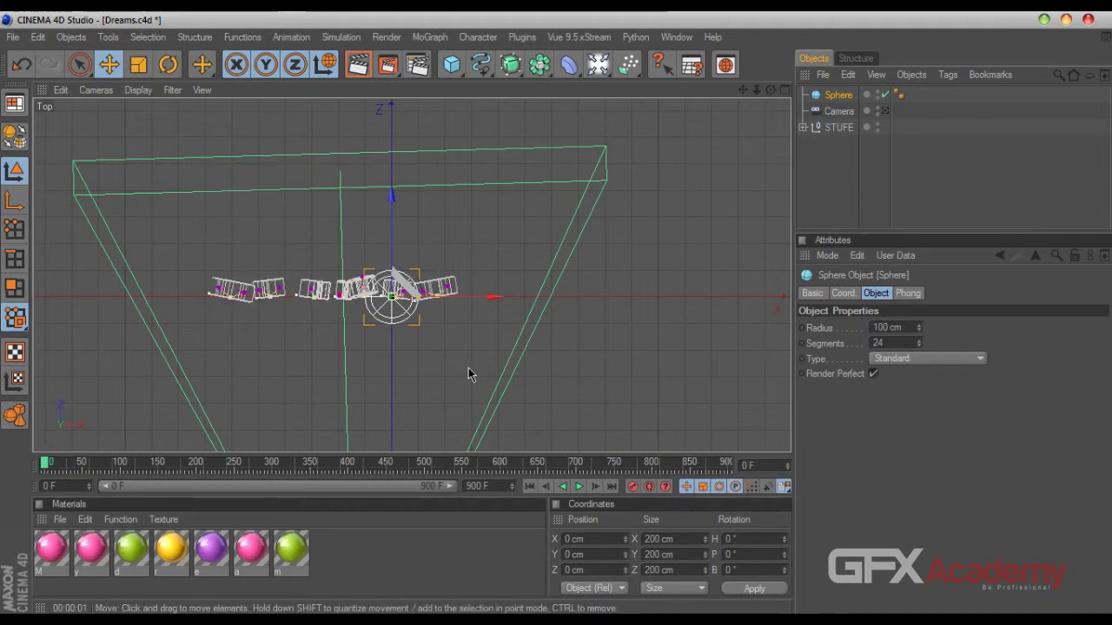
Move the sphere along X to about -214 cm, towards the middle of the lettering
{"action": "left_click", "coordinate": [842, 293]}
{"action": "left_click_drag", "start_coordinate": [494, 297], "coordinate": [432, 296]}
{"action": "left_click_drag", "start_coordinate": [331, 269], "coordinate": [336, 270]}
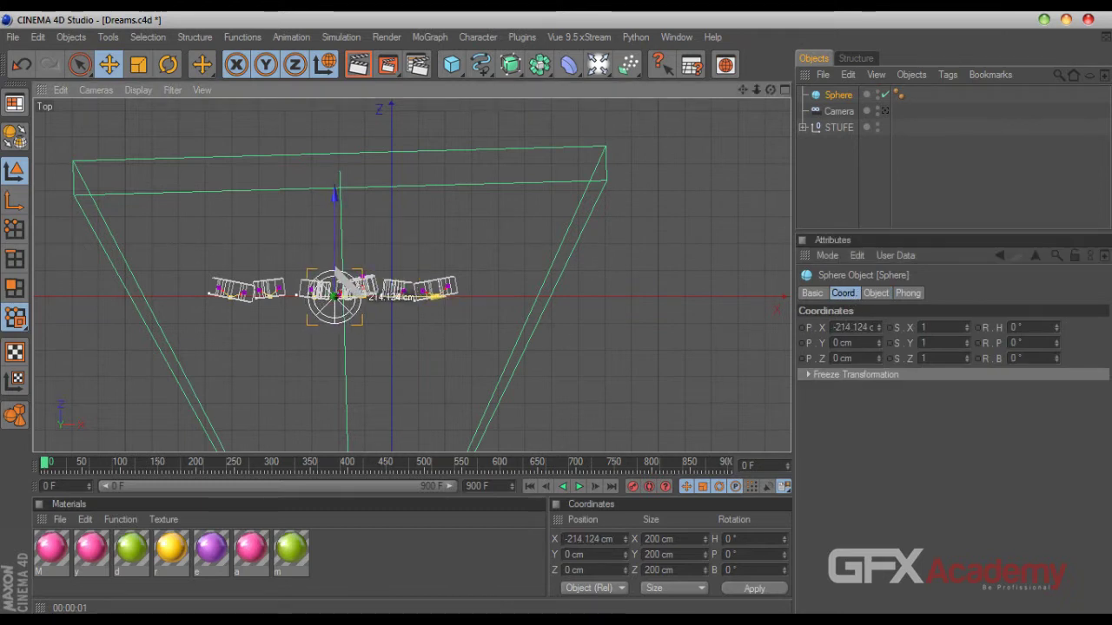
Align the sphere with the STUFE null by nesting it inside, setting its X, Y and Z position to 0, and taking it back out
{"action": "left_click", "coordinate": [835, 131]}
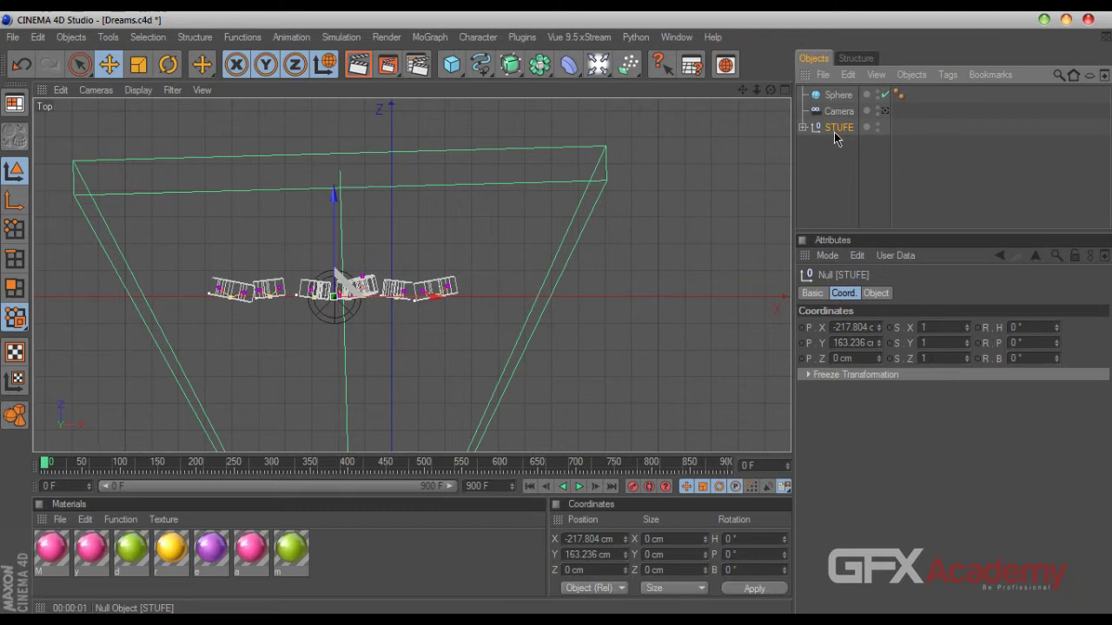
{"action": "left_click_drag", "start_coordinate": [838, 96], "coordinate": [847, 128]}
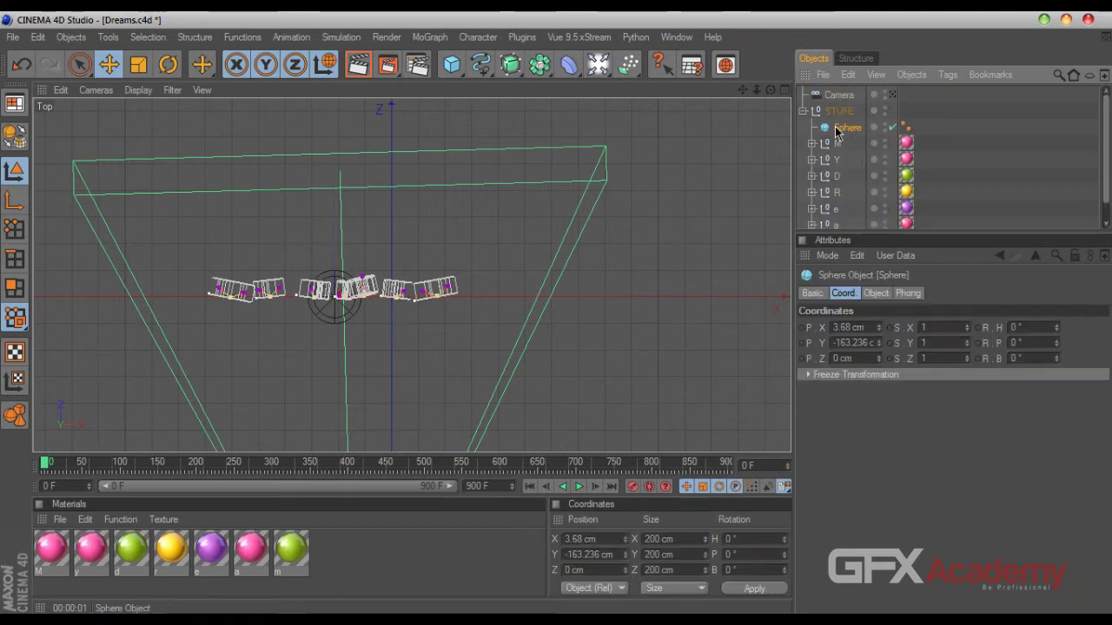
{"action": "double_click", "coordinate": [854, 326]}
{"action": "type", "text": "0"}
{"action": "double_click", "coordinate": [855, 342]}
{"action": "type", "text": "0"}
{"action": "double_click", "coordinate": [855, 357]}
{"action": "type", "text": "0"}
{"action": "left_click", "coordinate": [870, 343]}
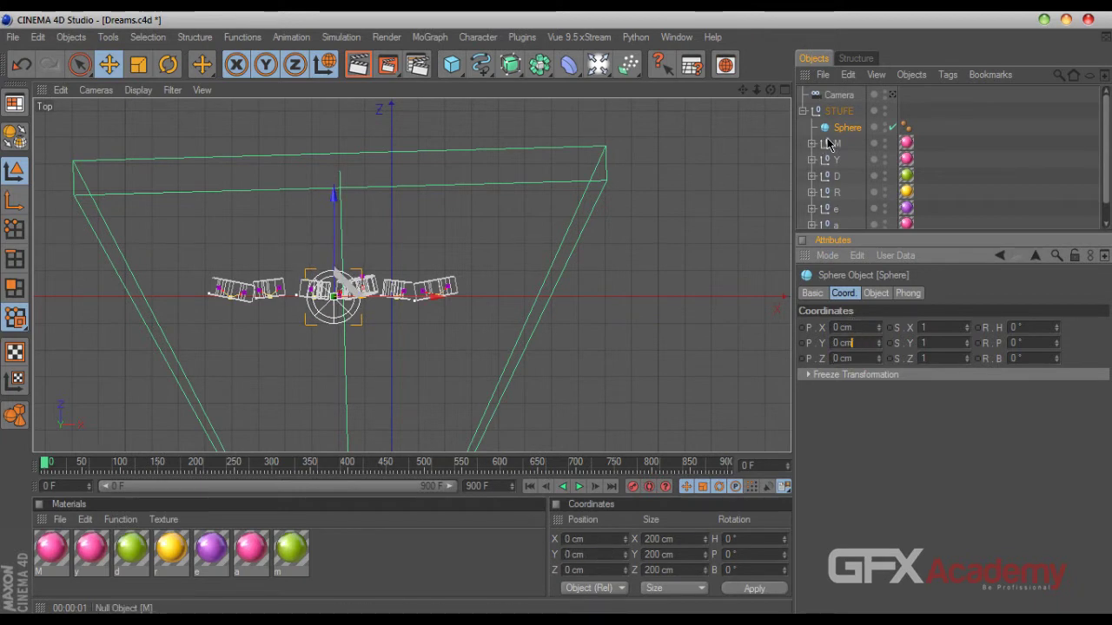
{"action": "left_click_drag", "start_coordinate": [834, 106], "coordinate": [832, 106]}
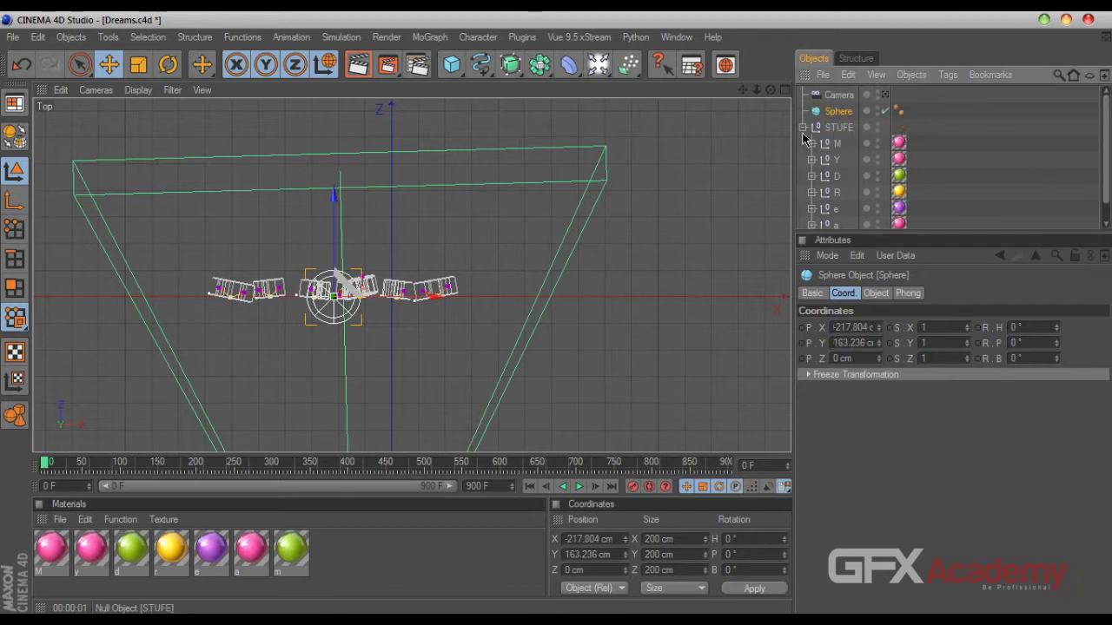
{"action": "left_click", "coordinate": [803, 127]}
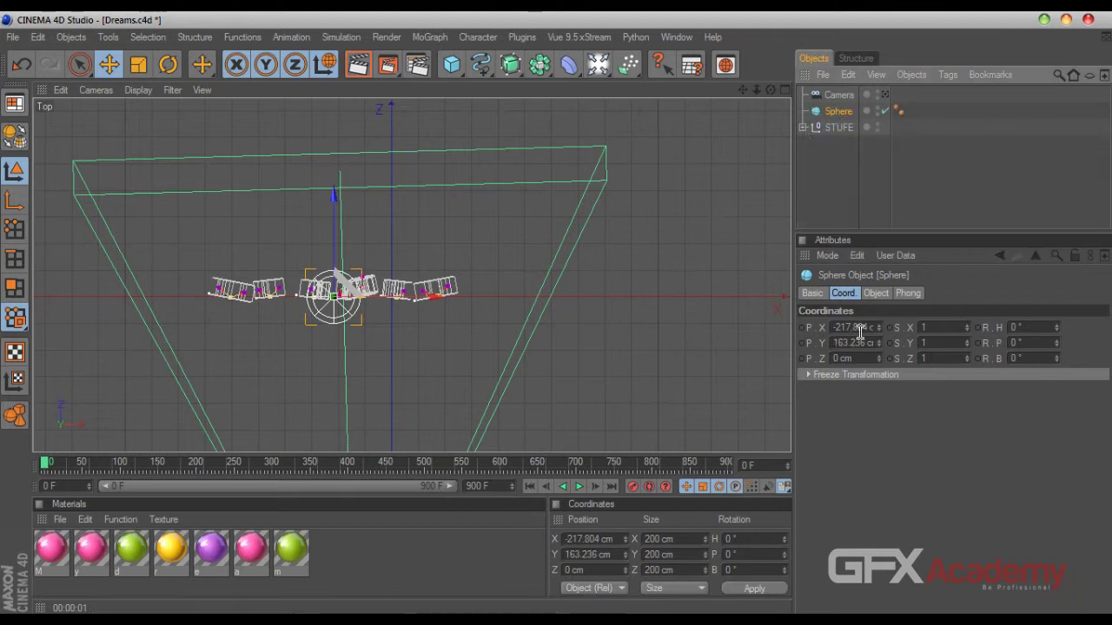
Set the sphere's radius to 2000 cm, its type to Hemisphere and its segments to 36
{"action": "left_click", "coordinate": [874, 294]}
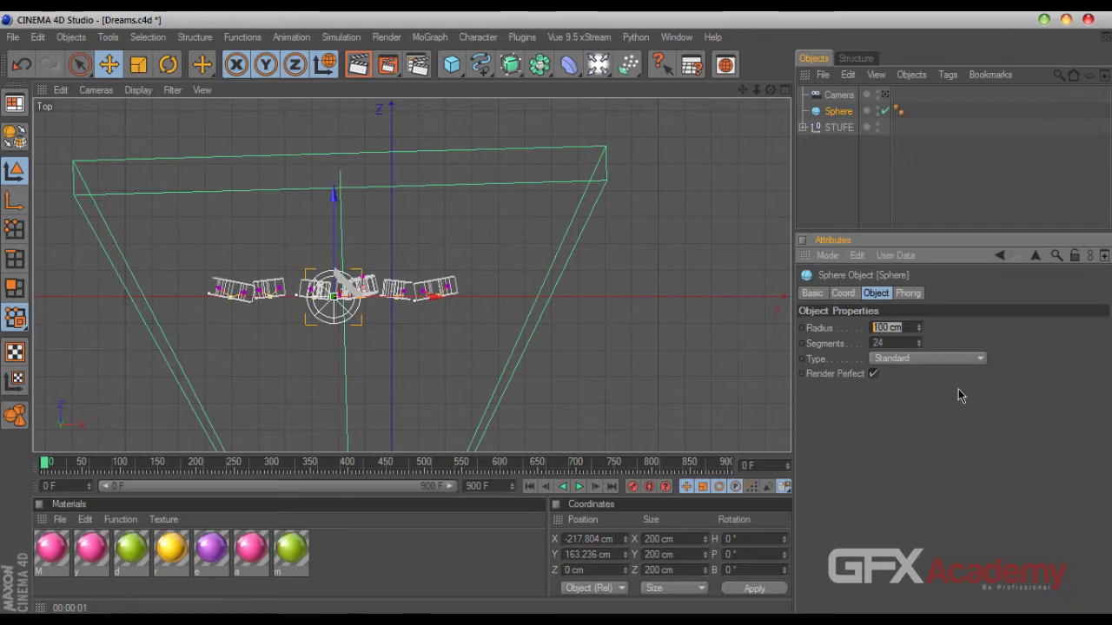
{"action": "type", "text": "2000"}
{"action": "key", "text": "Return"}
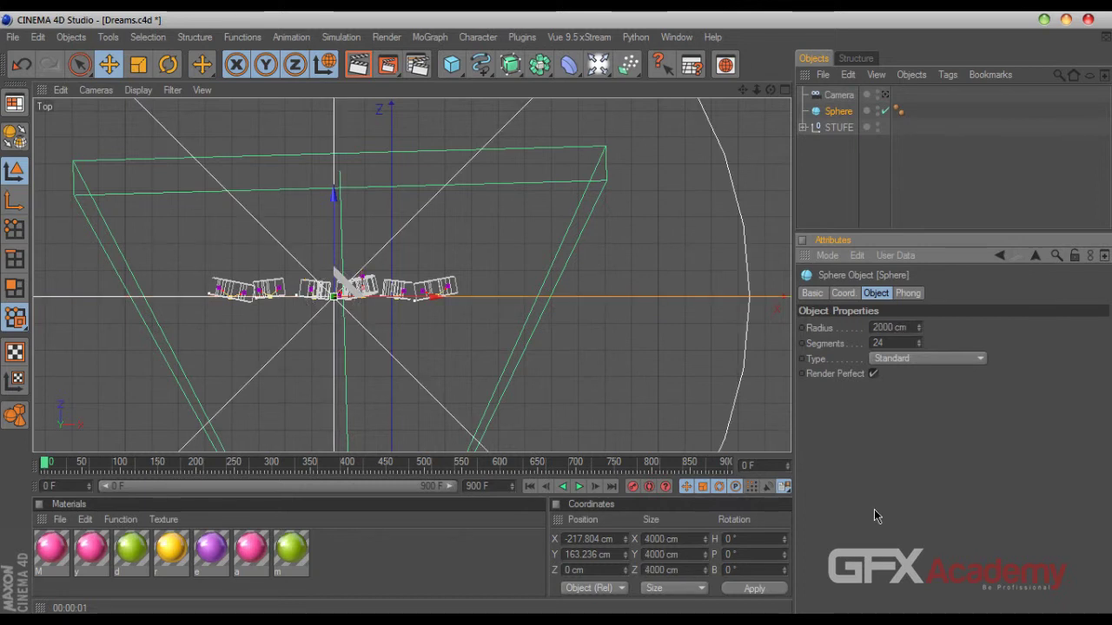
{"action": "left_click", "coordinate": [925, 359]}
{"action": "left_click", "coordinate": [918, 453]}
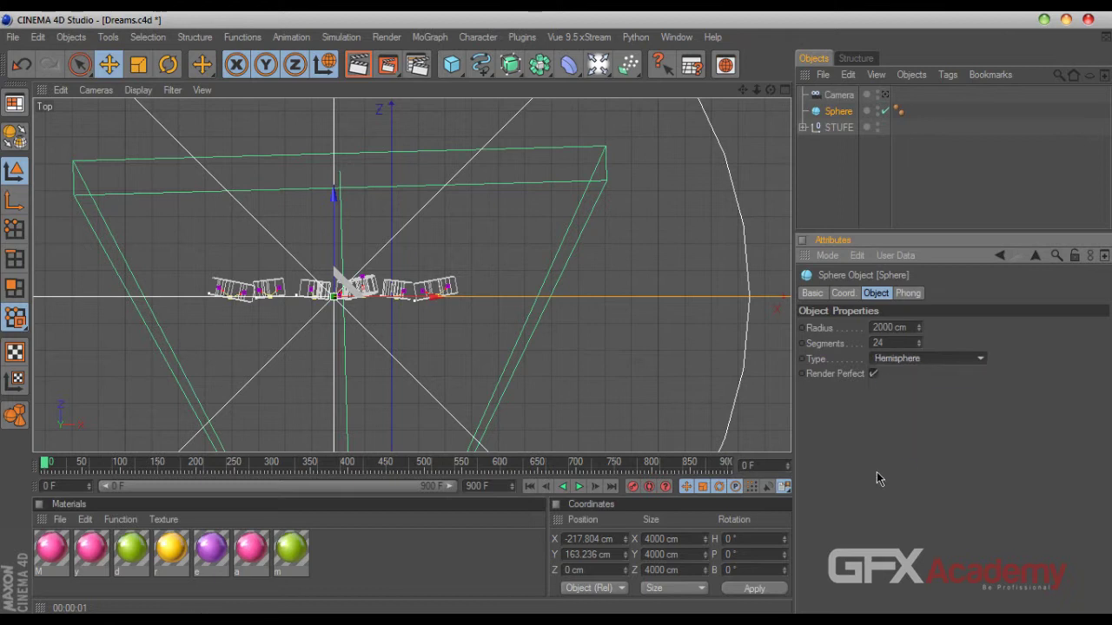
{"action": "left_click", "coordinate": [885, 343]}
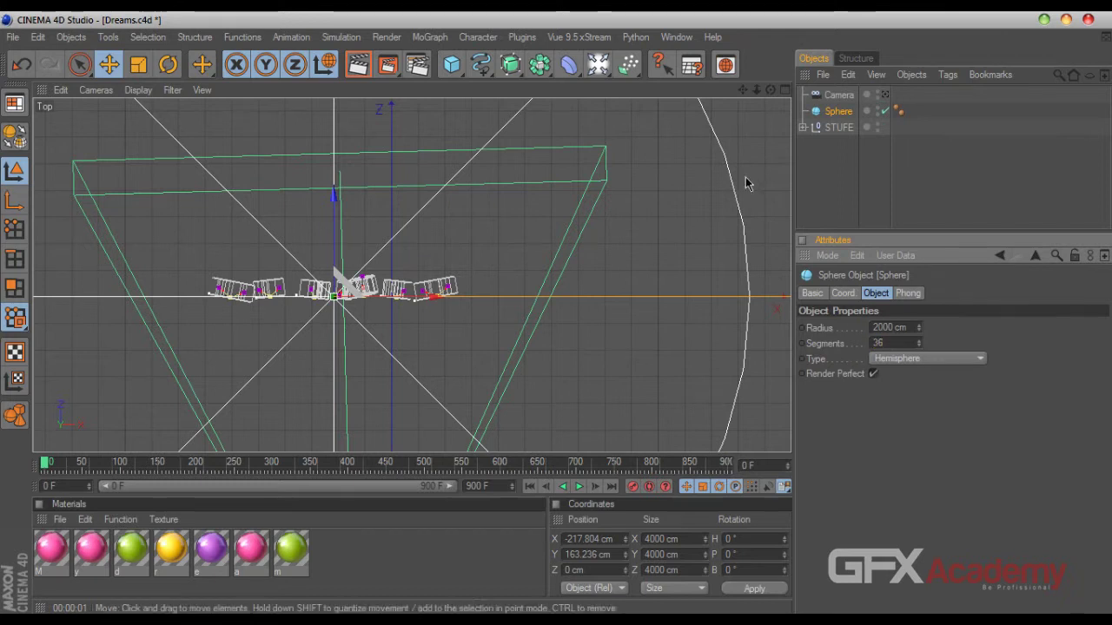
Lower the hemisphere in the Front view to a Y position of about -427 cm
{"action": "left_click", "coordinate": [783, 90]}
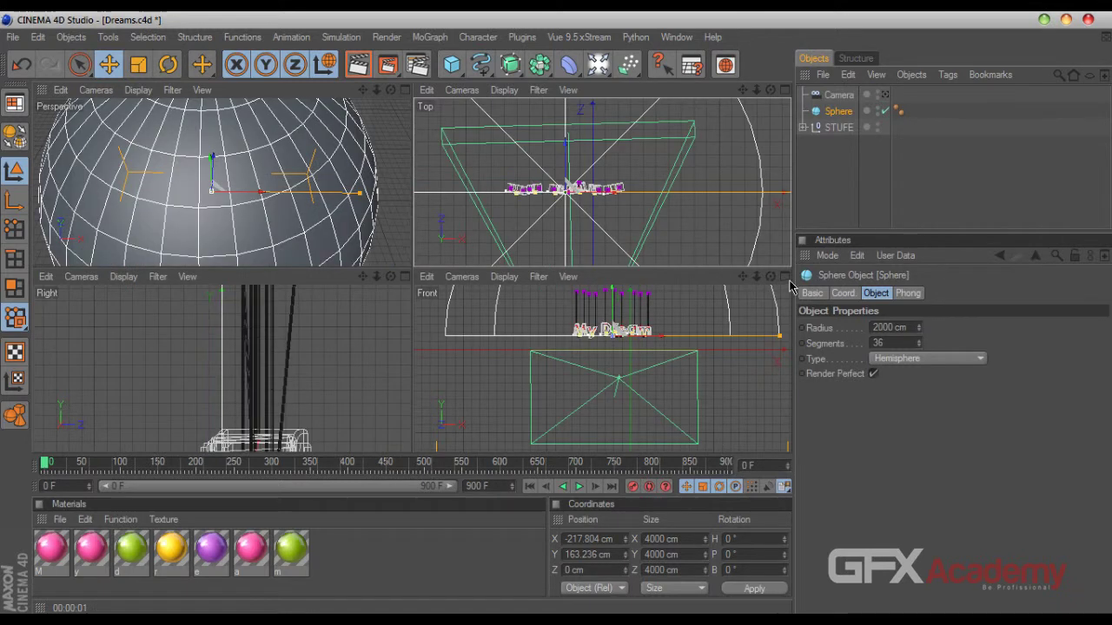
{"action": "left_click", "coordinate": [785, 277]}
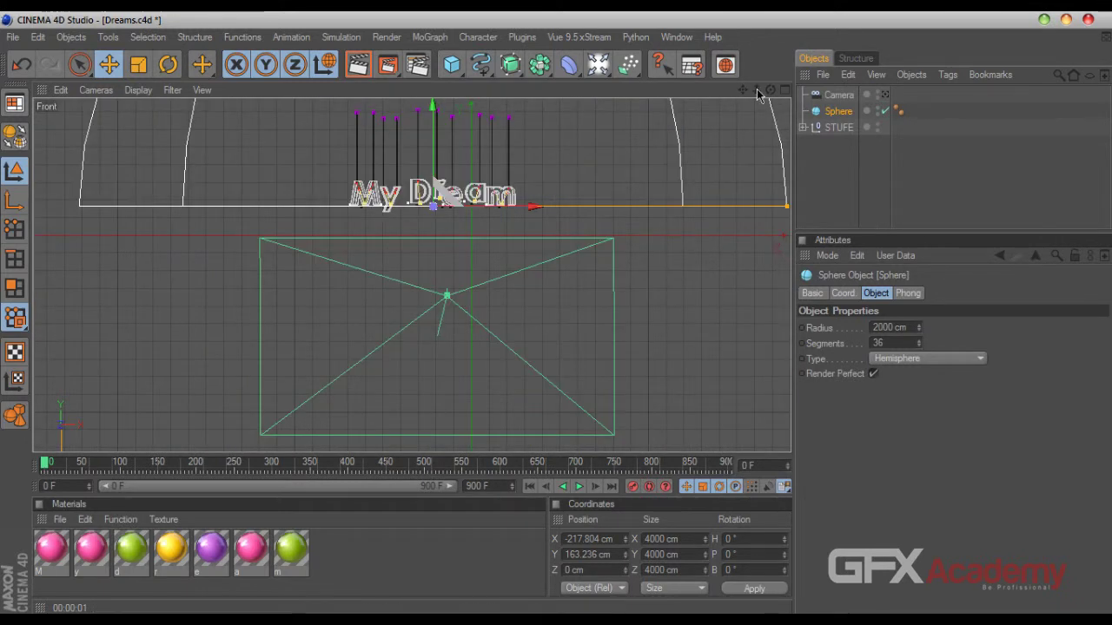
{"action": "left_click_drag", "start_coordinate": [746, 91], "coordinate": [736, 217]}
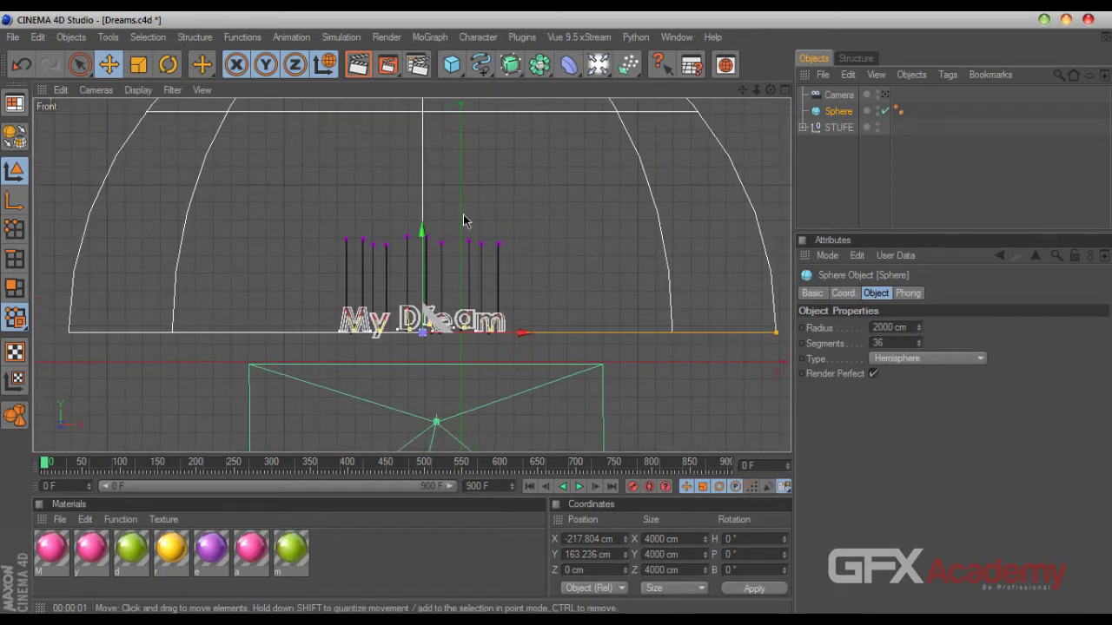
{"action": "left_click_drag", "start_coordinate": [428, 311], "coordinate": [424, 419]}
{"action": "scroll", "coordinate": [499, 275], "scroll_direction": "down", "scroll_amount": 2}
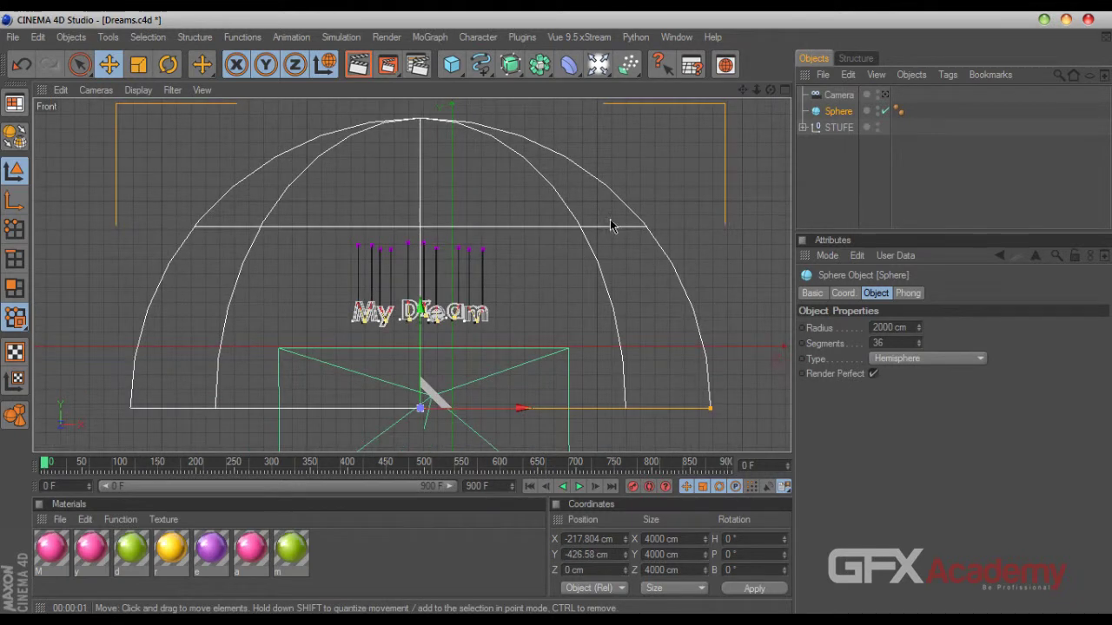
{"action": "scroll", "coordinate": [608, 228], "scroll_direction": "down", "scroll_amount": 1}
{"action": "scroll", "coordinate": [521, 308], "scroll_direction": "down", "scroll_amount": 1}
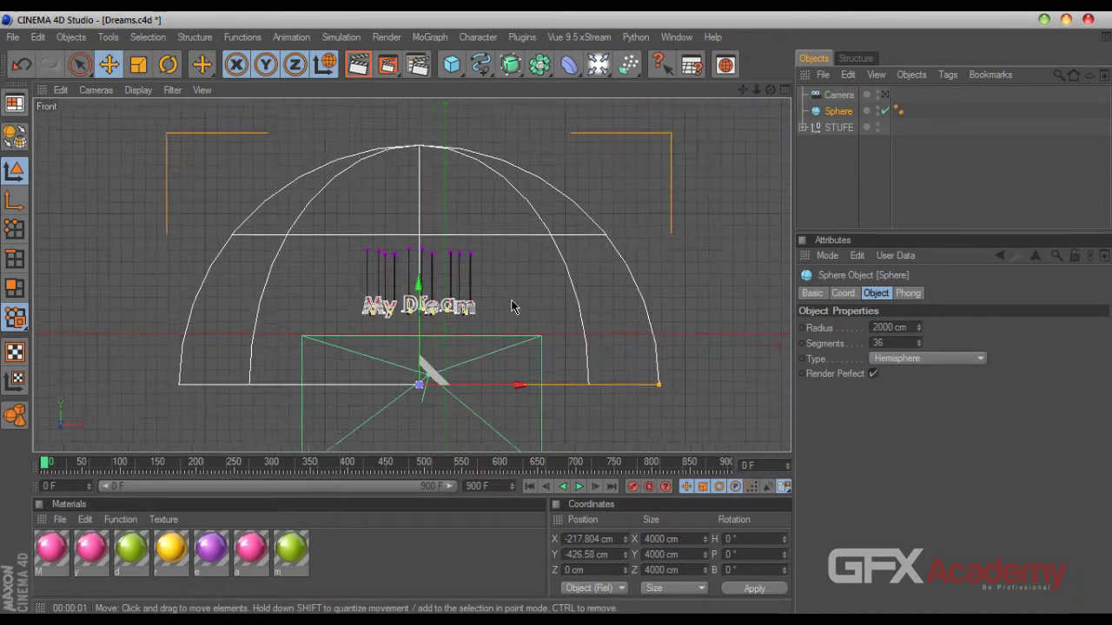
{"action": "scroll", "coordinate": [521, 330], "scroll_direction": "down", "scroll_amount": 1}
Play the letter animation while lowering the hemisphere to about -1019 cm in Y, and rewind to frame 0
{"action": "left_click", "coordinate": [580, 488]}
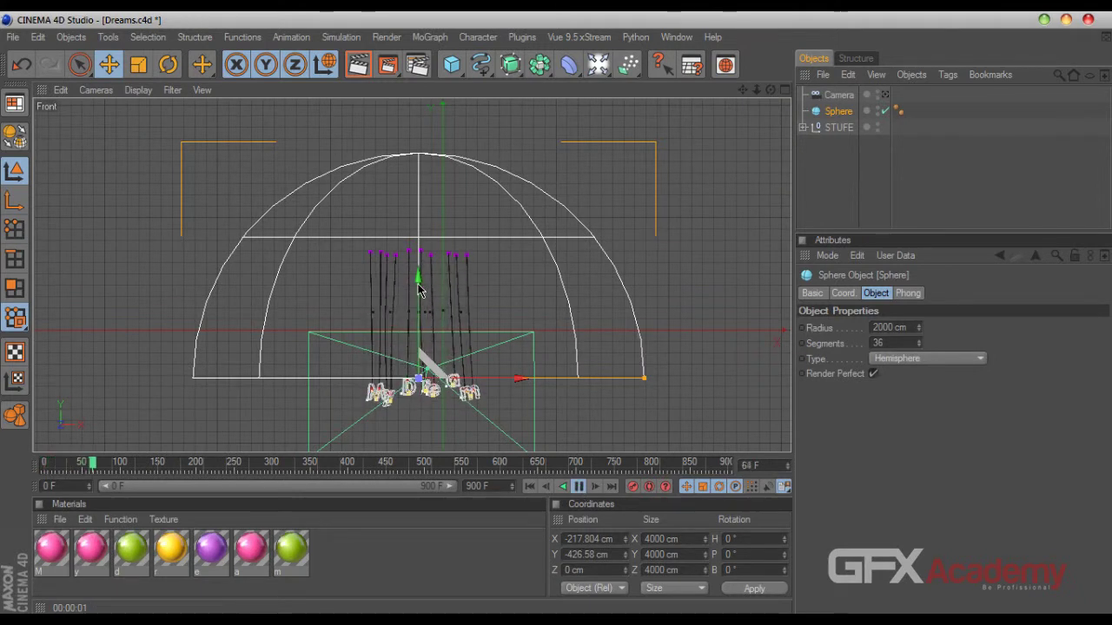
{"action": "left_click_drag", "start_coordinate": [419, 289], "coordinate": [418, 357]}
{"action": "left_click", "coordinate": [579, 488]}
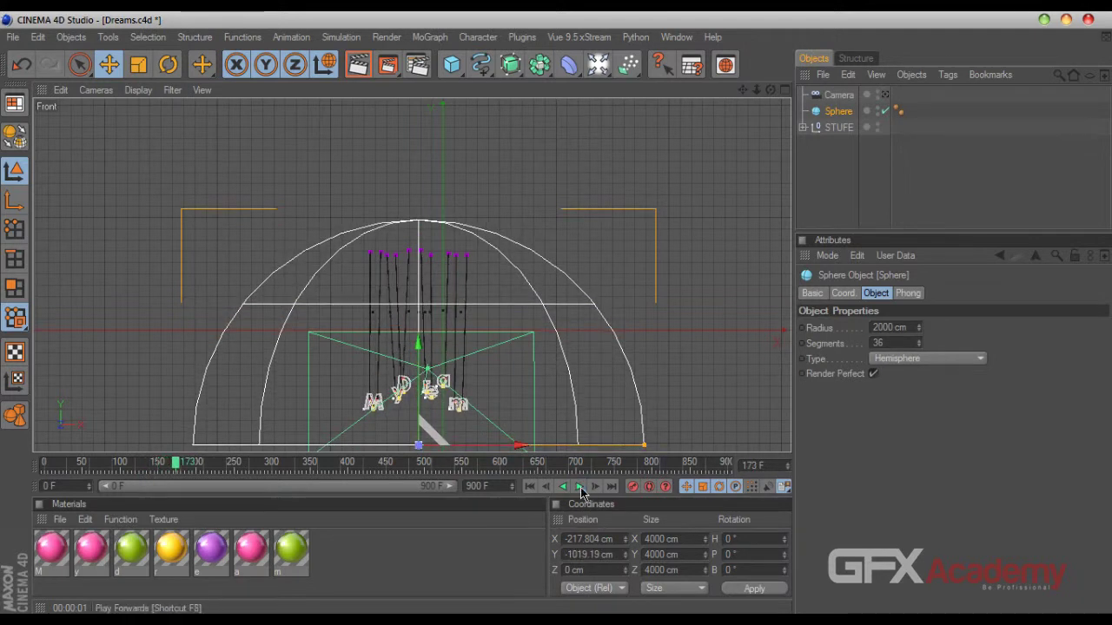
{"action": "left_click", "coordinate": [529, 486]}
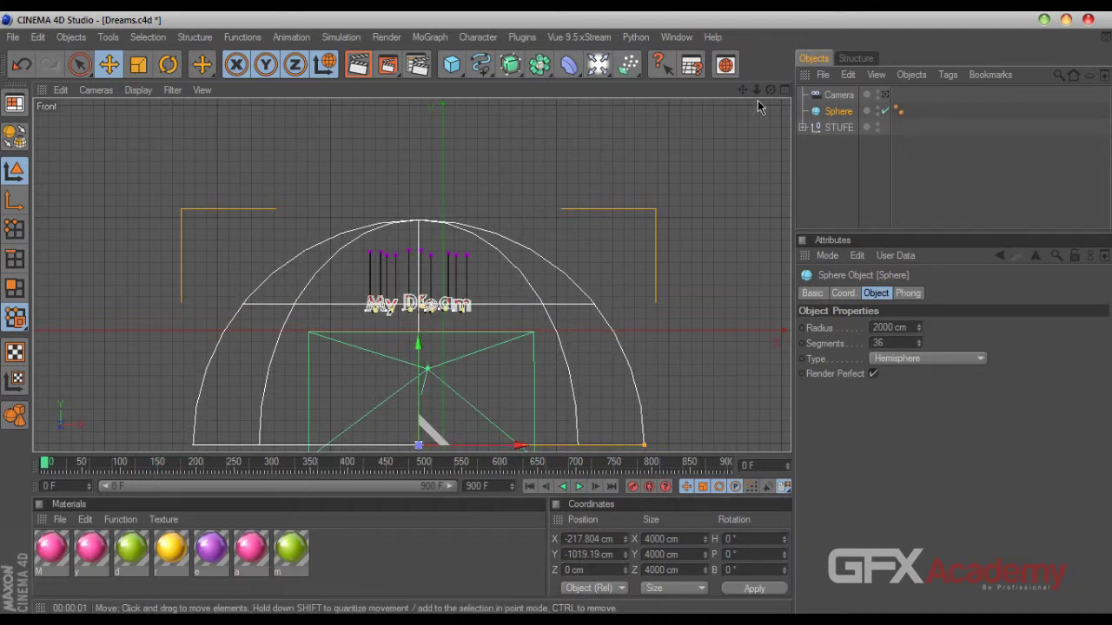
Check the hemisphere in the full-size Perspective view through the scene camera
{"action": "left_click", "coordinate": [784, 89]}
{"action": "middle_click", "coordinate": [404, 99]}
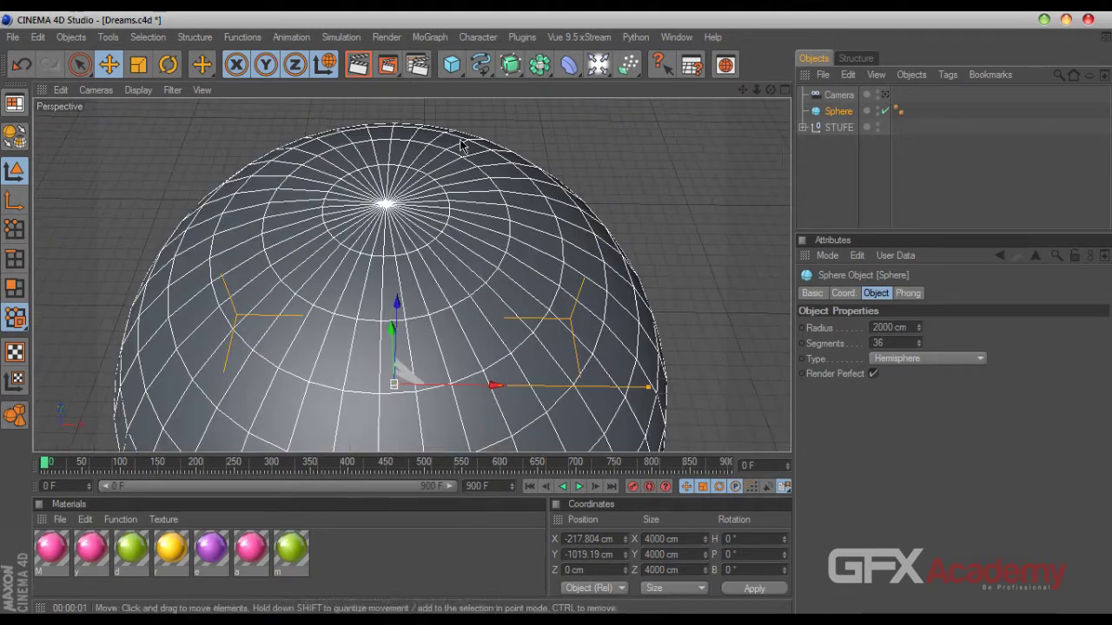
{"action": "left_click", "coordinate": [884, 94]}
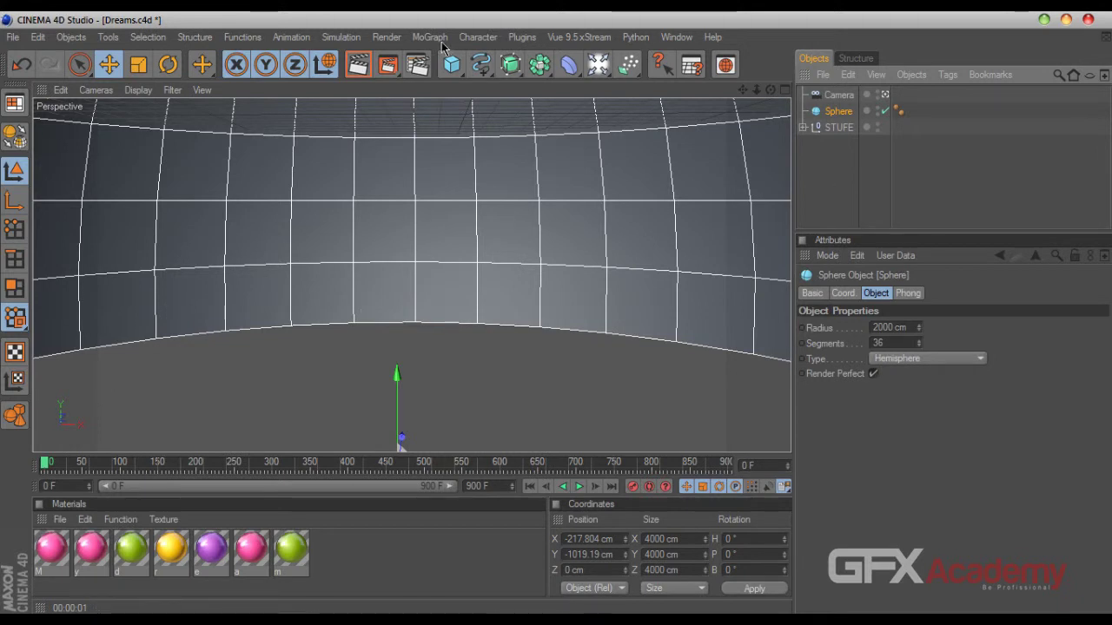
Add a Spot Light to the scene and leave the camera view
{"action": "left_click", "coordinate": [595, 69]}
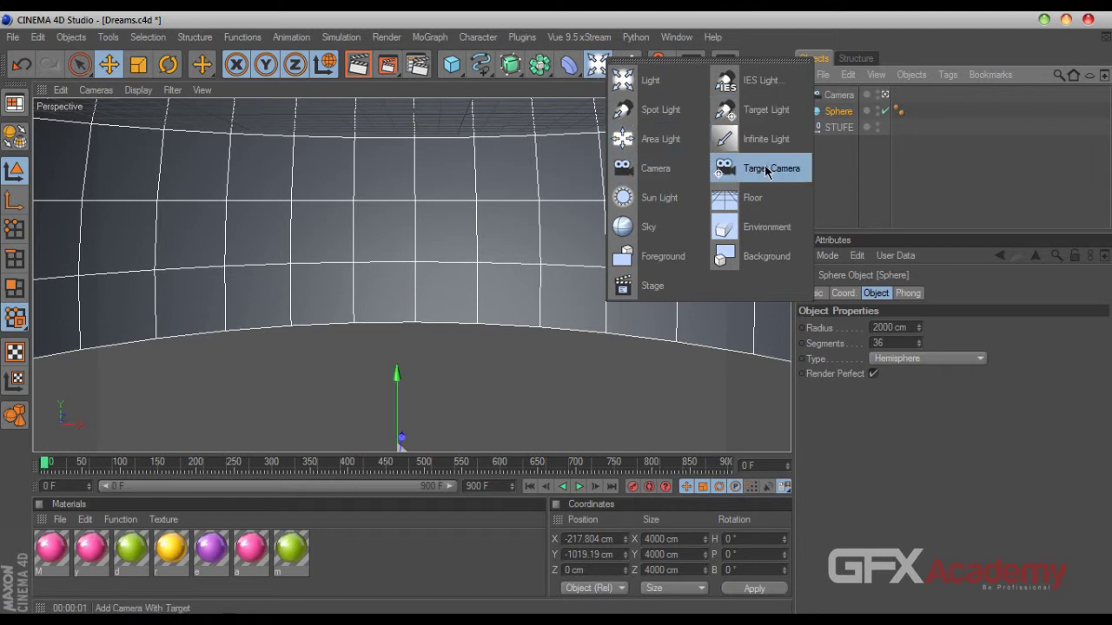
{"action": "left_click", "coordinate": [660, 113]}
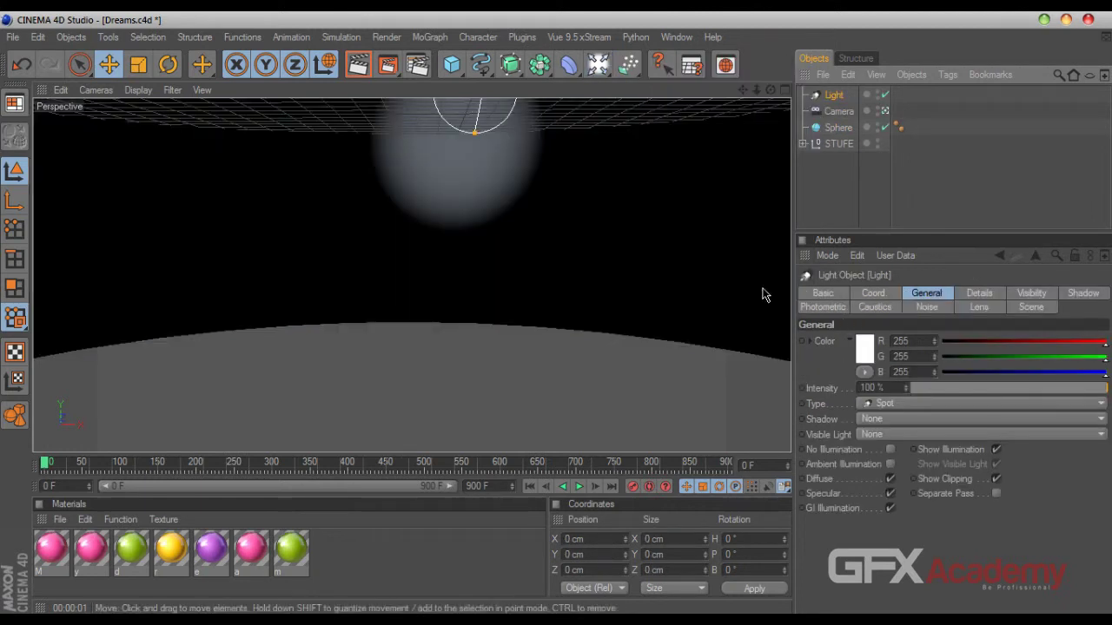
{"action": "left_click", "coordinate": [884, 111]}
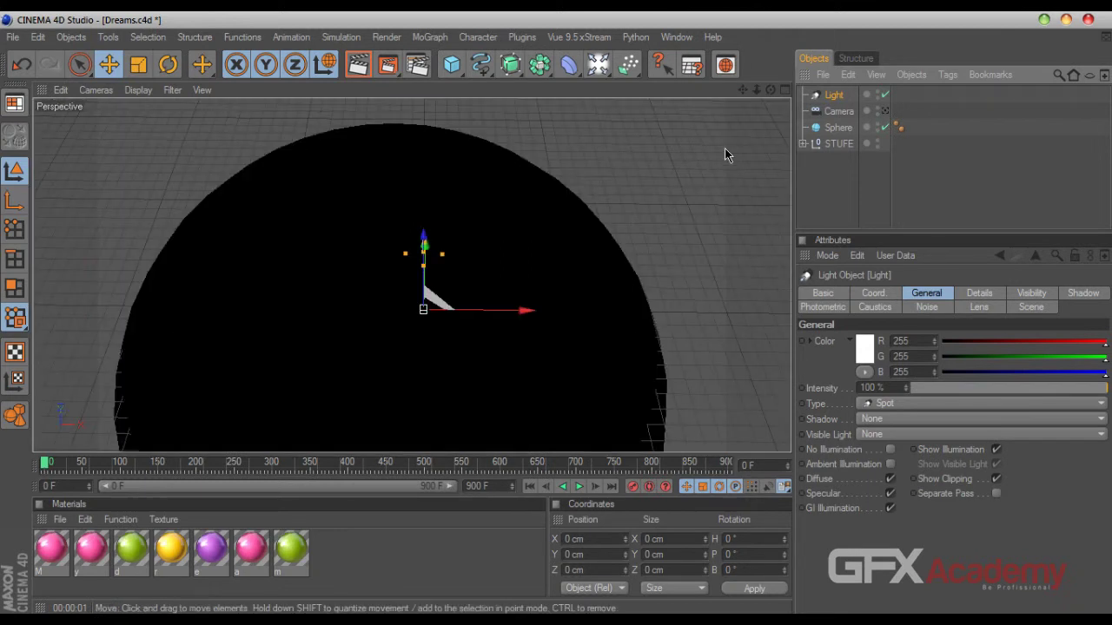
Hide the hemisphere and widen the spot light's cone to about double its width
{"action": "left_click", "coordinate": [877, 126]}
{"action": "left_click", "coordinate": [876, 126]}
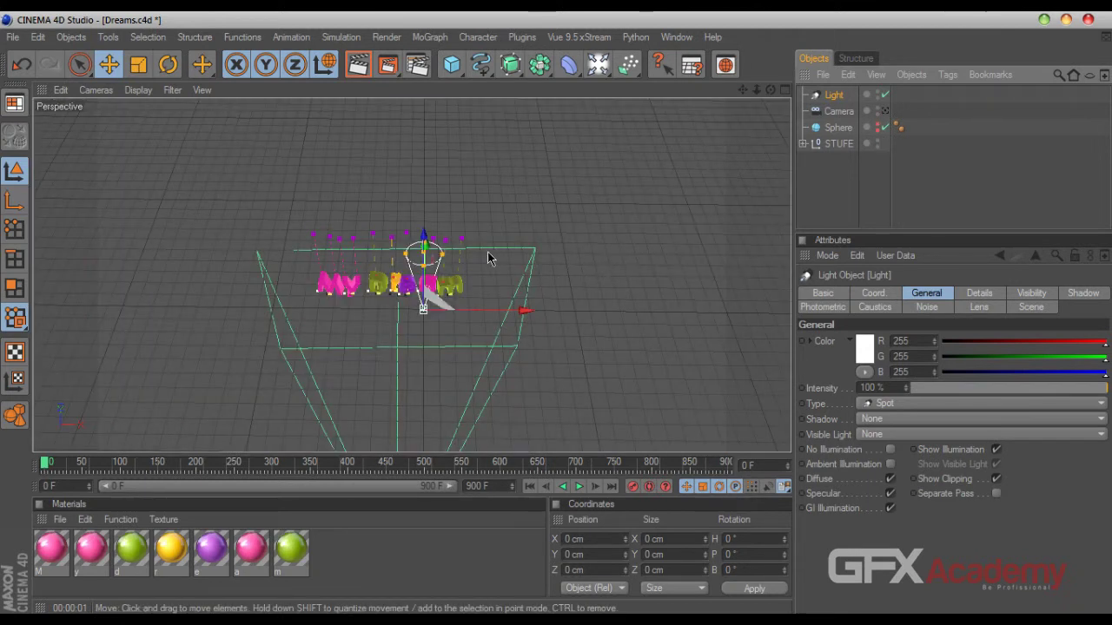
{"action": "left_click_drag", "start_coordinate": [442, 253], "coordinate": [460, 261]}
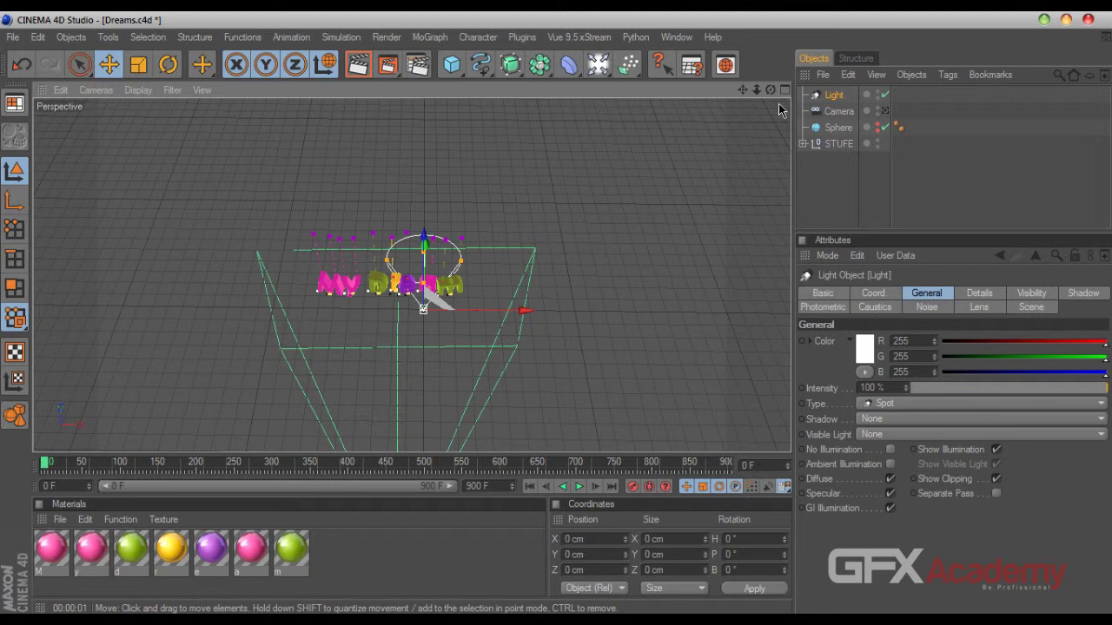
Place the light inside a new MoGraph Cloner set to Object mode, with the Sphere as its target object
{"action": "left_click", "coordinate": [430, 36]}
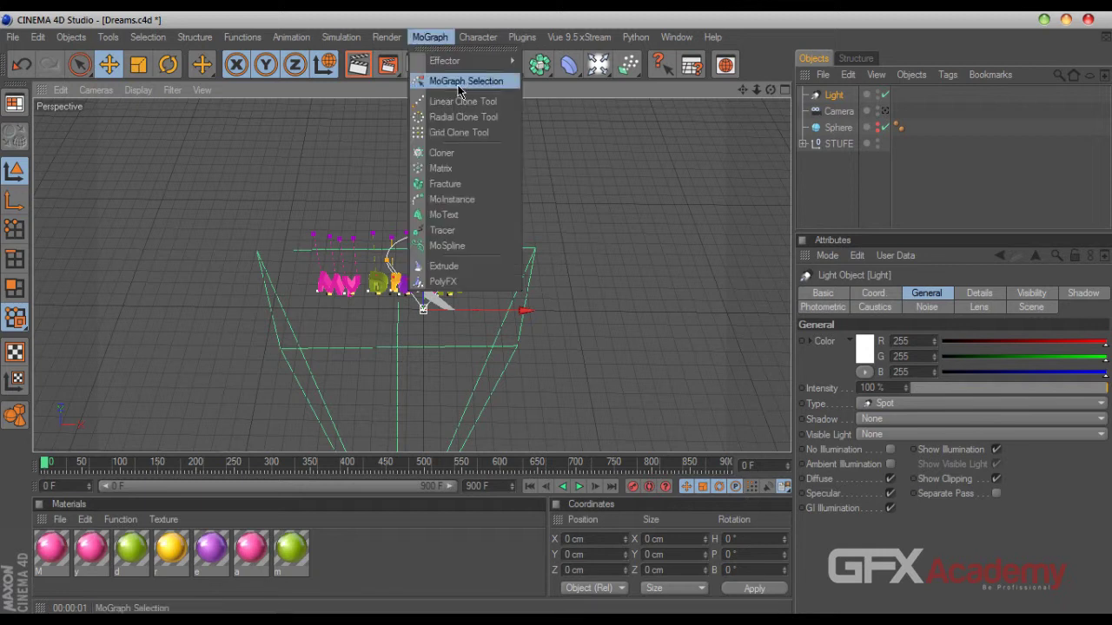
{"action": "left_click", "coordinate": [451, 153]}
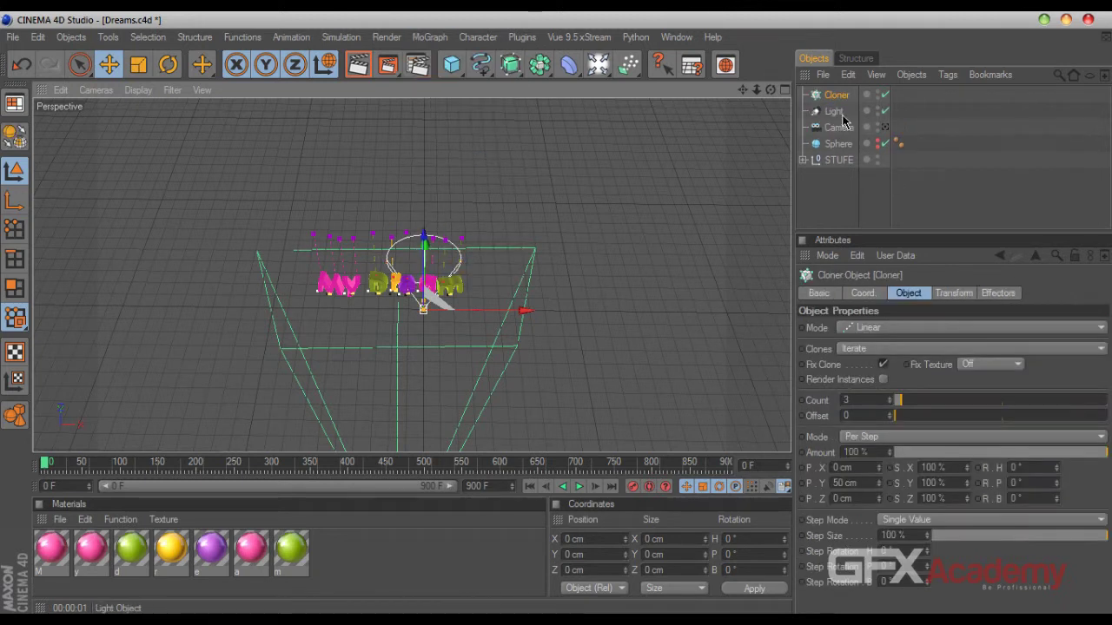
{"action": "left_click_drag", "start_coordinate": [835, 112], "coordinate": [839, 101]}
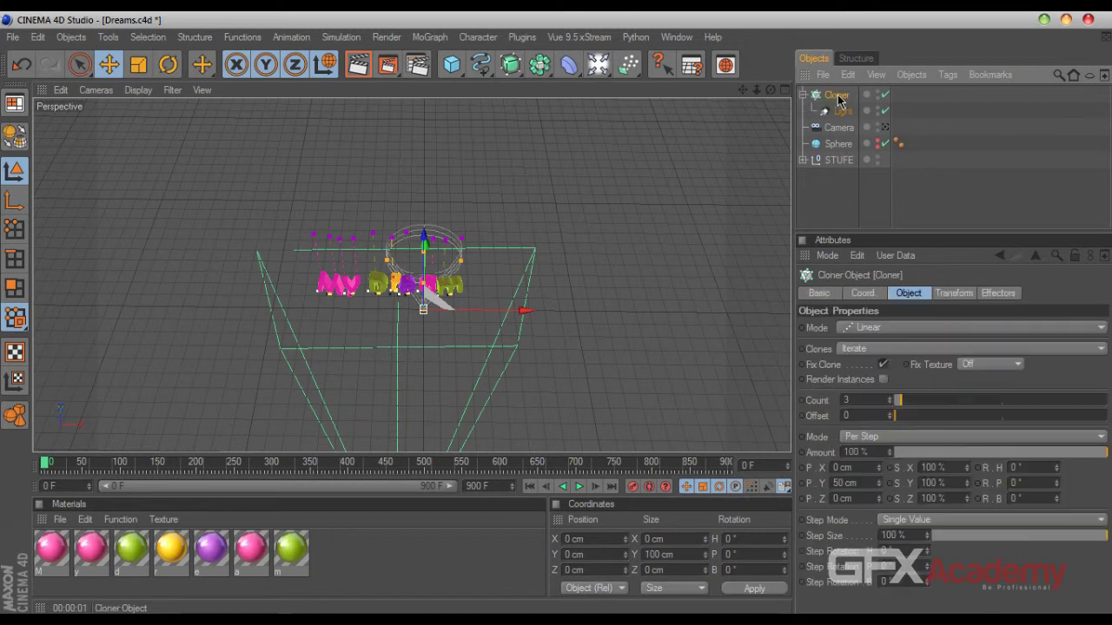
{"action": "left_click", "coordinate": [873, 327]}
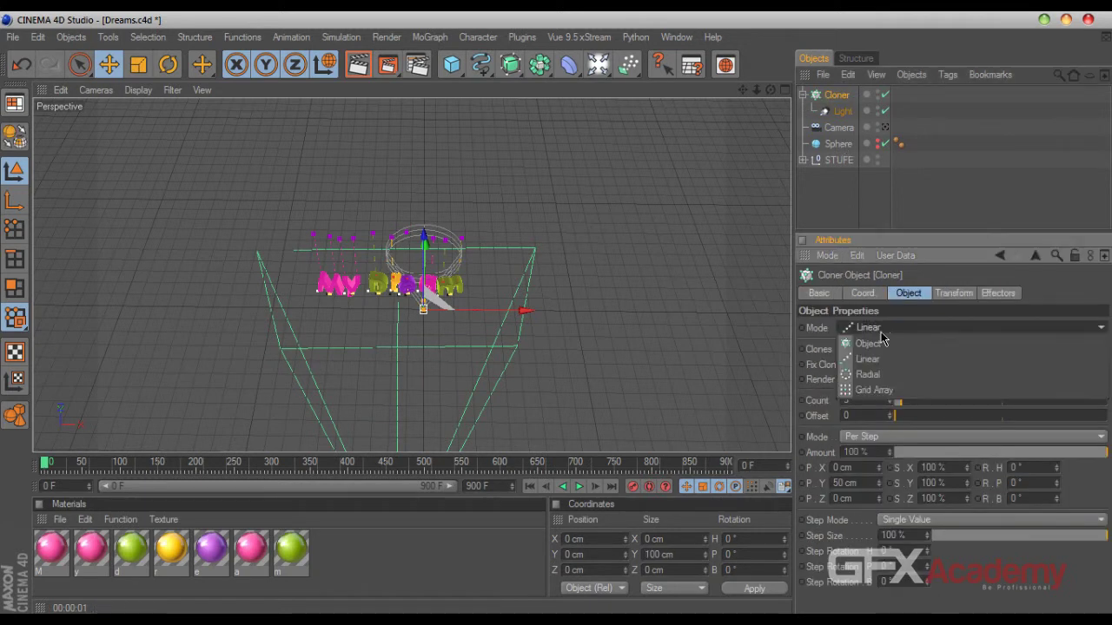
{"action": "left_click", "coordinate": [868, 340]}
{"action": "left_click_drag", "start_coordinate": [836, 144], "coordinate": [871, 402]}
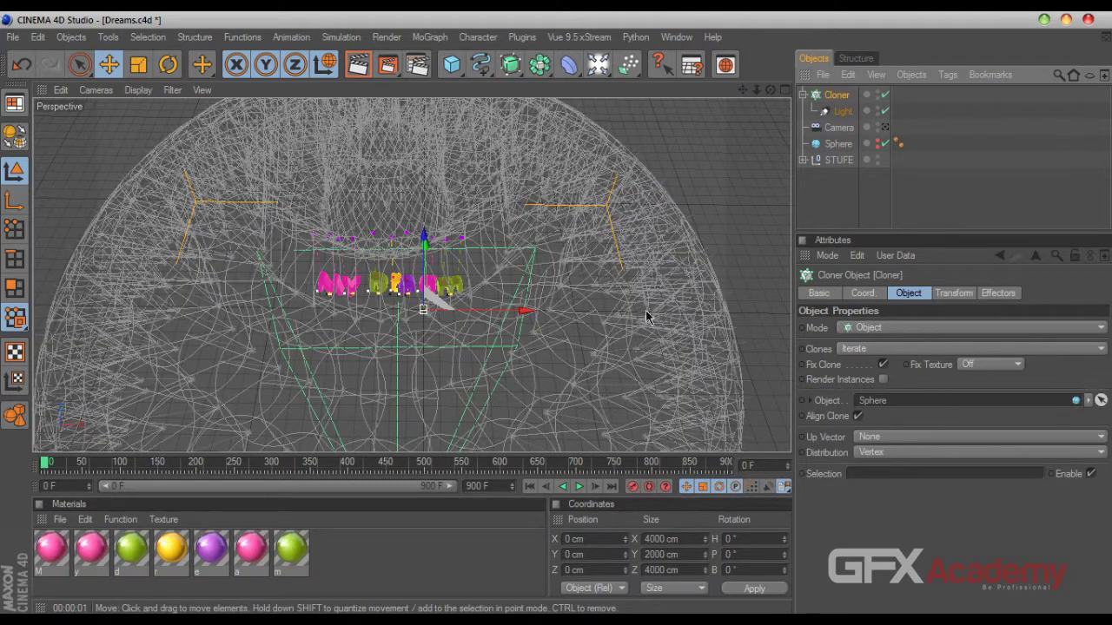
Show the sphere in the viewport again and rotate the clones to 180° pitch so the lights face inward
{"action": "left_click", "coordinate": [876, 144]}
{"action": "left_click_drag", "start_coordinate": [770, 89], "coordinate": [771, 35]}
{"action": "left_click_drag", "start_coordinate": [767, 130], "coordinate": [743, 227]}
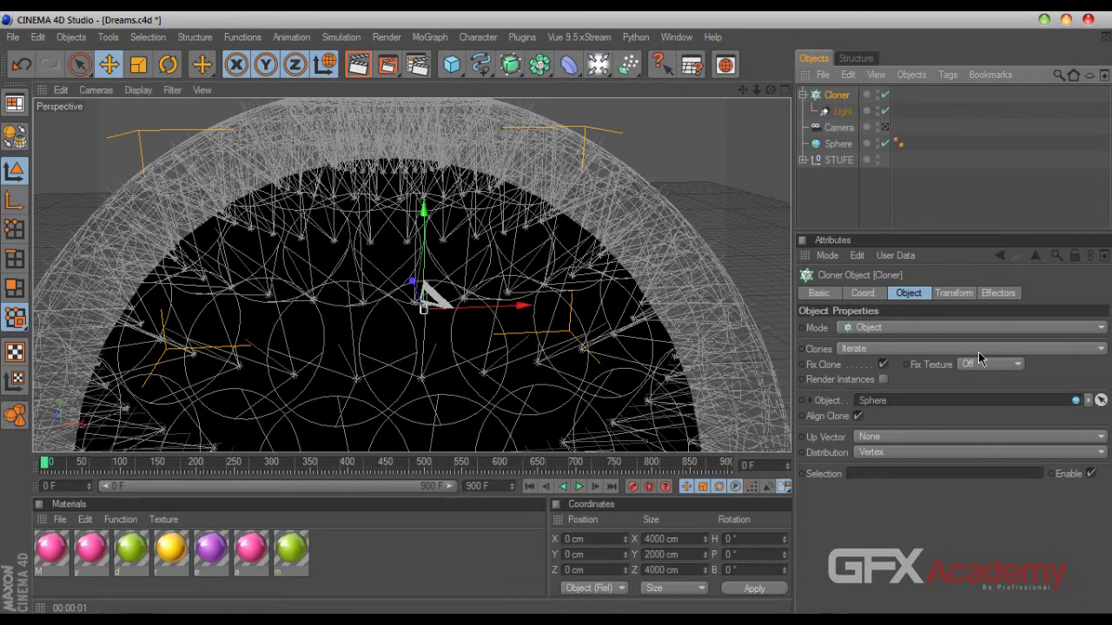
{"action": "left_click", "coordinate": [955, 293]}
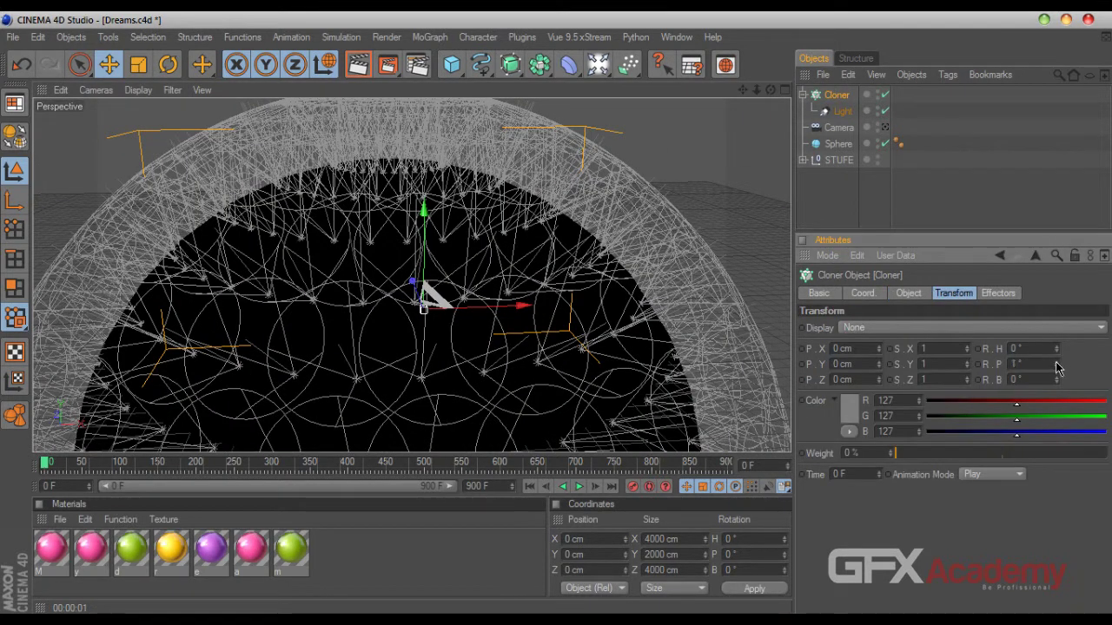
{"action": "left_click_drag", "start_coordinate": [1058, 369], "coordinate": [1064, 369]}
{"action": "double_click", "coordinate": [1036, 368]}
{"action": "type", "text": "180"}
{"action": "key", "text": "Return"}
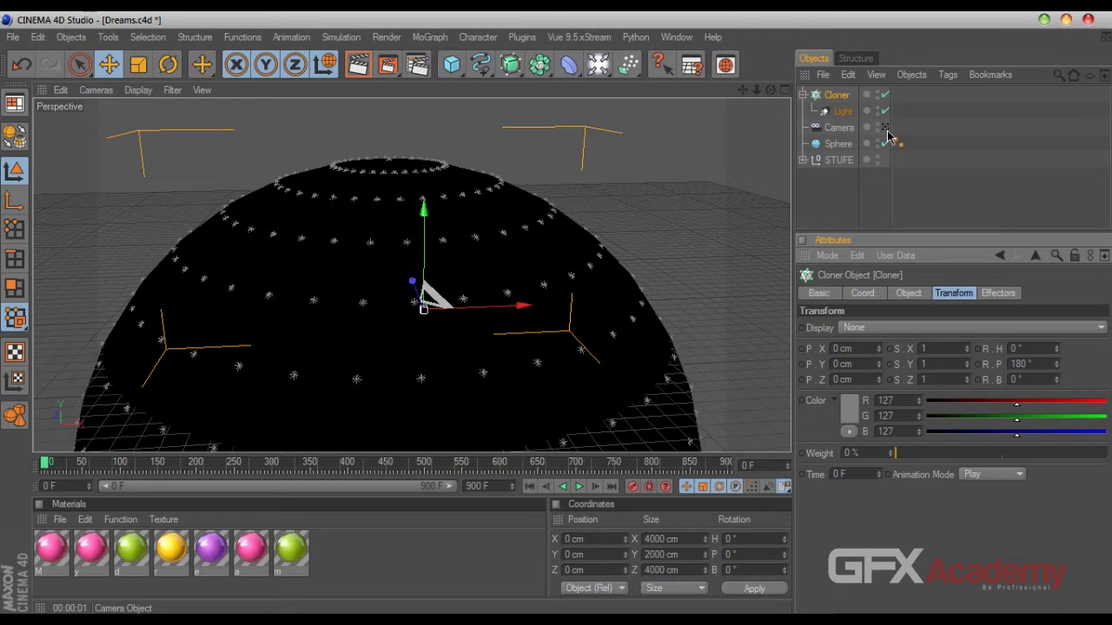
Narrow the spot light's cone to about half its width and check the clones through the scene camera
{"action": "left_click", "coordinate": [841, 111]}
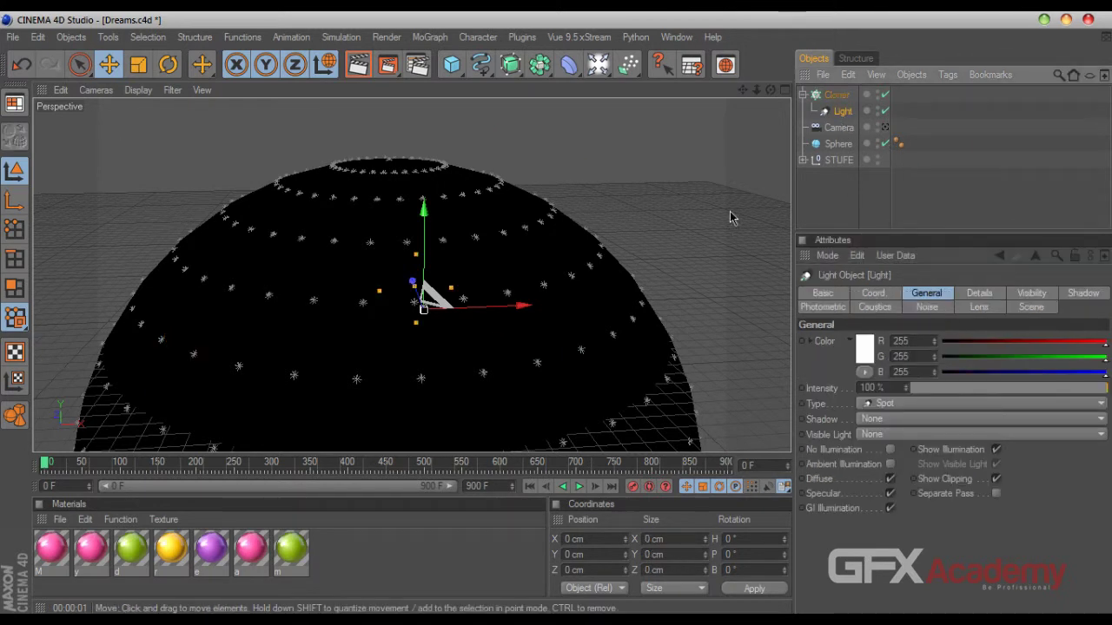
{"action": "left_click", "coordinate": [885, 127]}
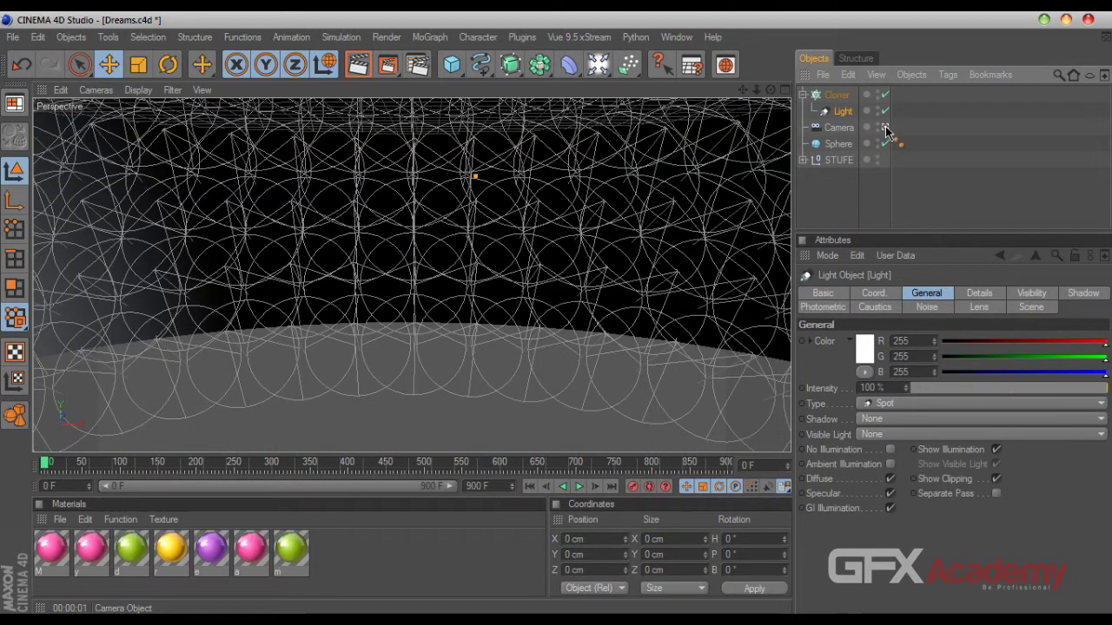
{"action": "left_click", "coordinate": [885, 128]}
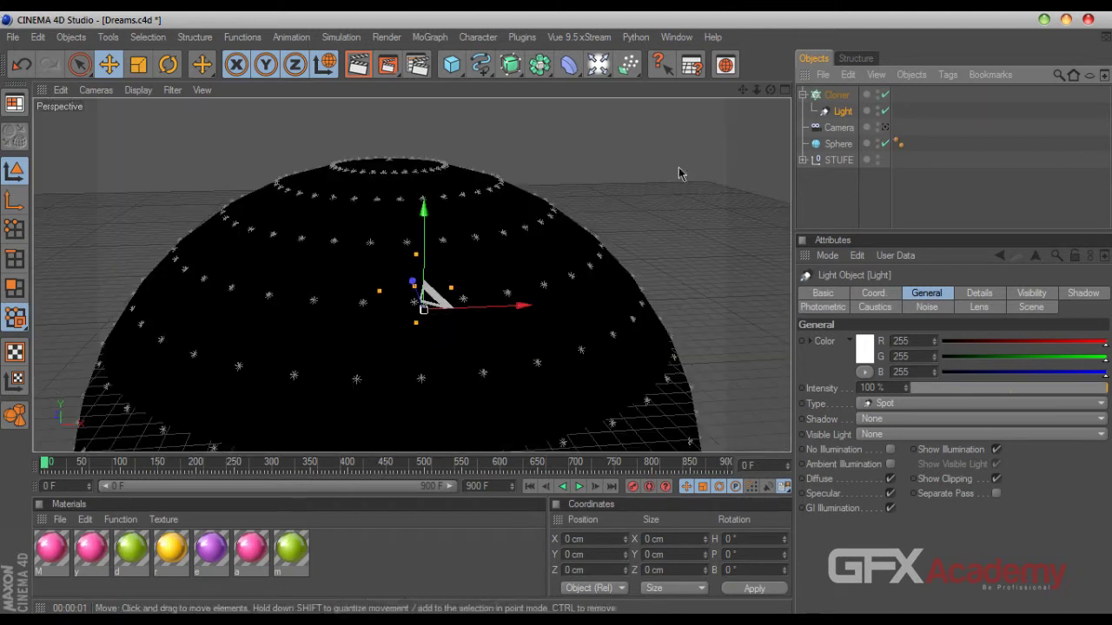
{"action": "mouse_move", "coordinate": [756, 90]}
{"action": "left_mouse_down"}
{"action": "mouse_move", "coordinate": [804, 89]}
{"action": "mouse_move", "coordinate": [747, 89]}
{"action": "left_mouse_up"}
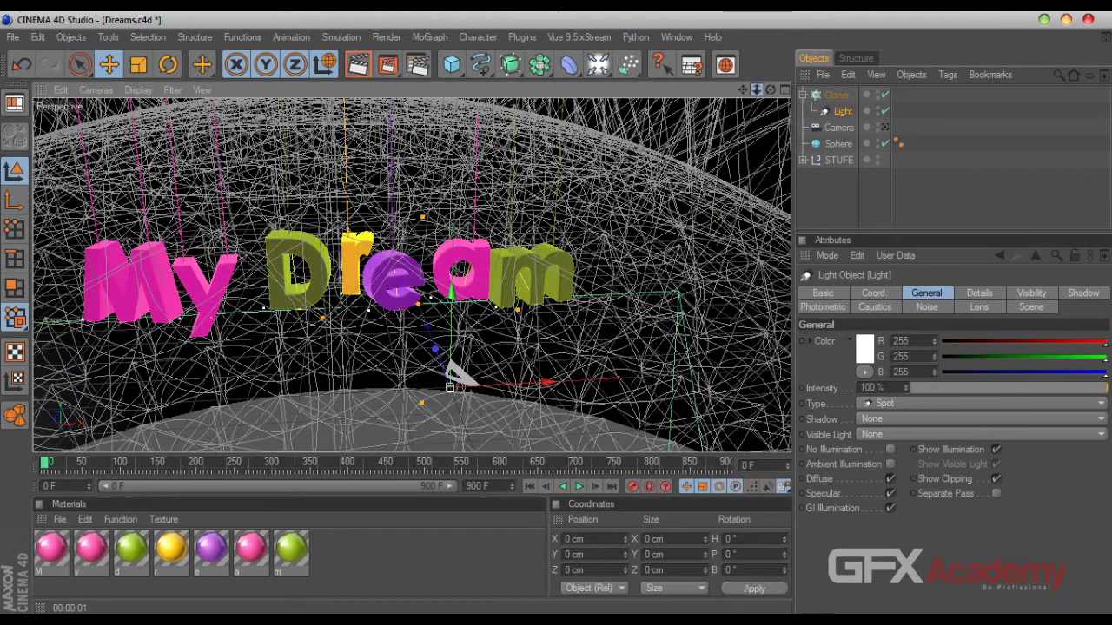
{"action": "left_click_drag", "start_coordinate": [518, 309], "coordinate": [466, 304]}
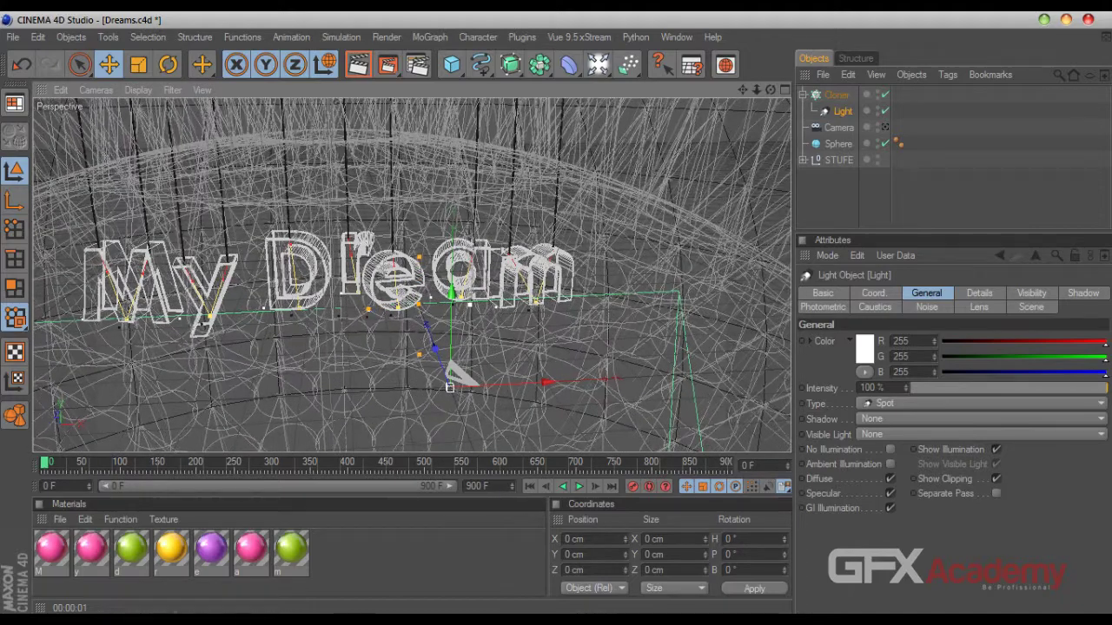
{"action": "key", "text": "n"}
{"action": "key", "text": "a"}
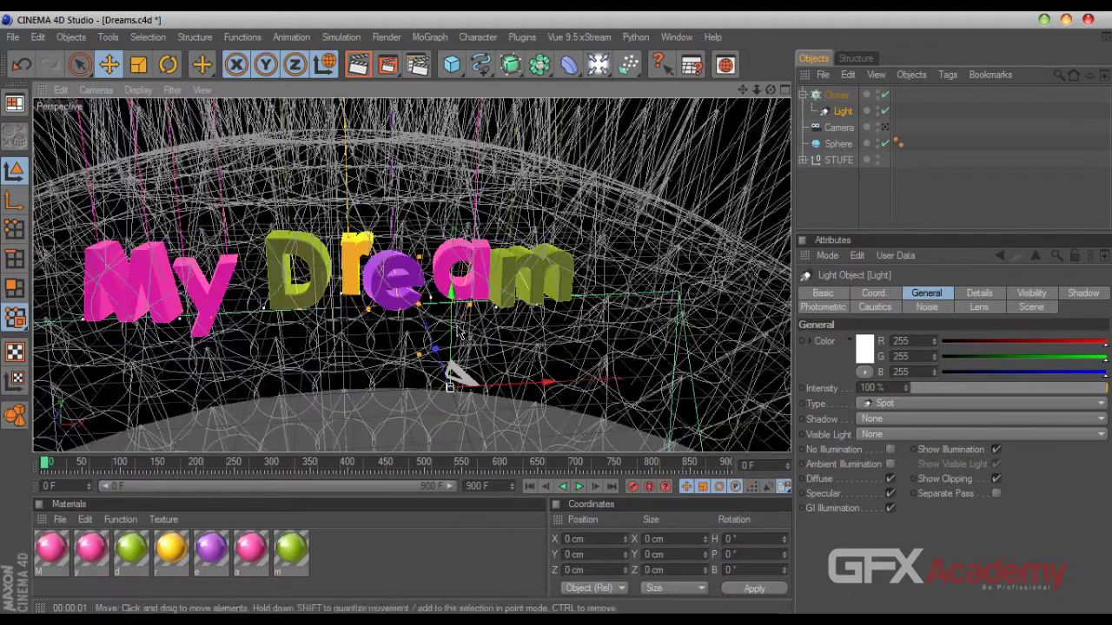
{"action": "left_click", "coordinate": [885, 127]}
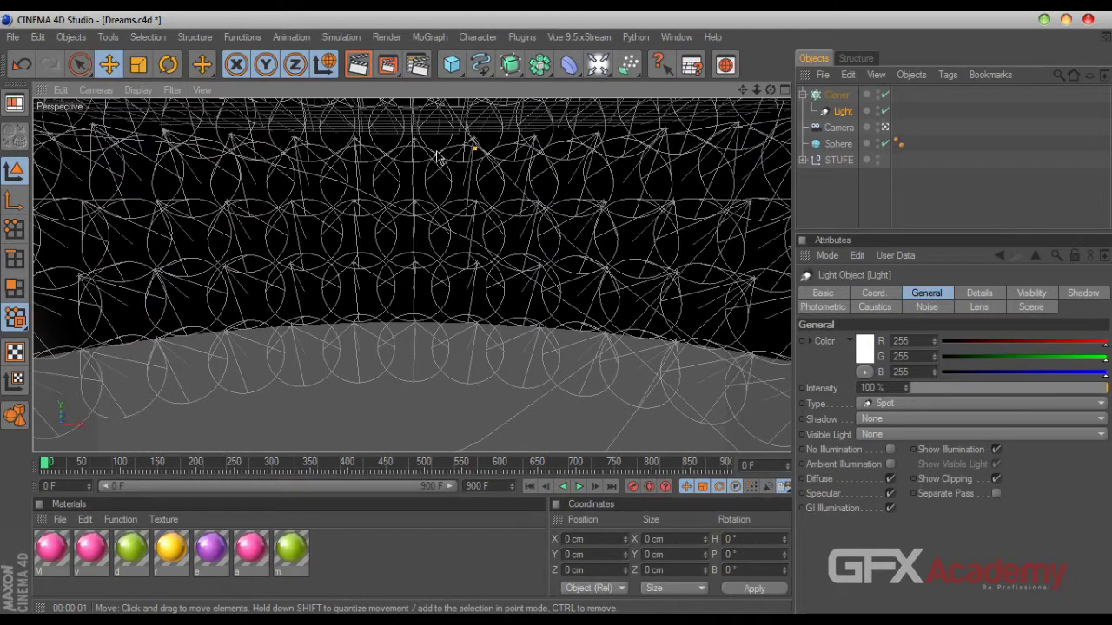
{"action": "left_click", "coordinate": [884, 128]}
Narrow the spot light's cone further until the cones of neighbouring clones barely overlap
{"action": "left_click_drag", "start_coordinate": [771, 90], "coordinate": [896, 80]}
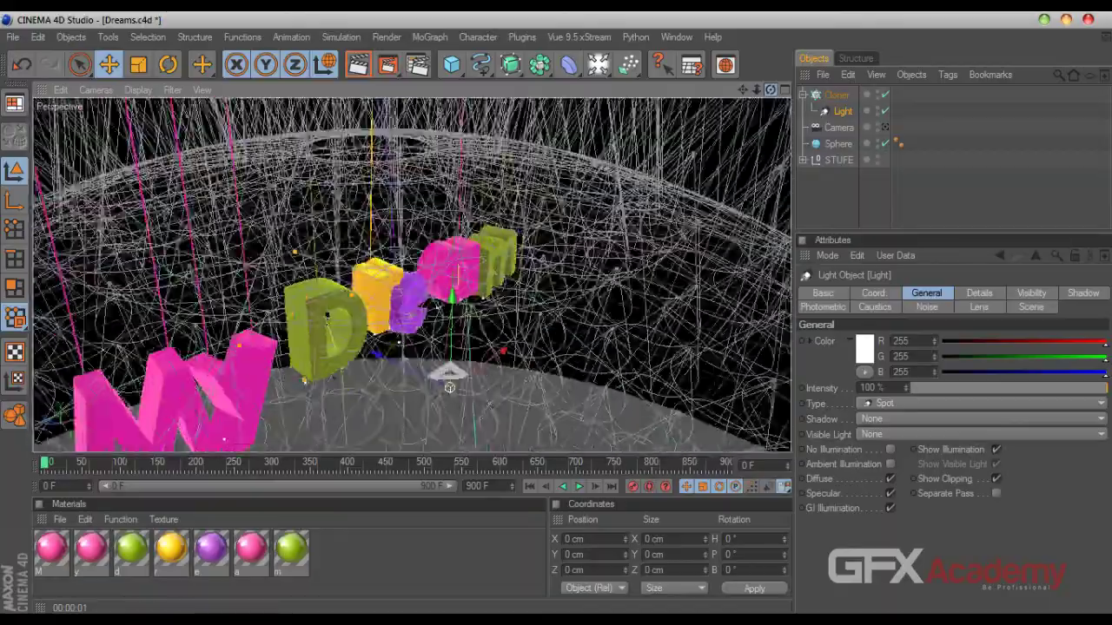
{"action": "left_click_drag", "start_coordinate": [449, 387], "coordinate": [449, 388], "text": "alt"}
{"action": "left_click_drag", "start_coordinate": [345, 311], "coordinate": [329, 299]}
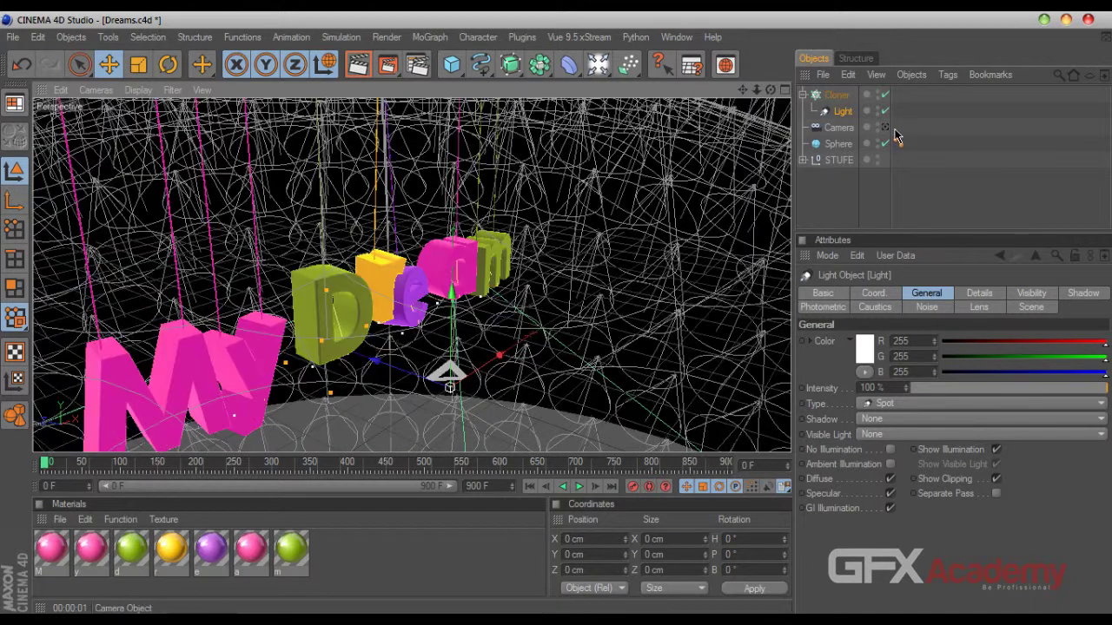
Play the letter animation through the scene camera to frame 30 and test-render the view
{"action": "left_click", "coordinate": [885, 128]}
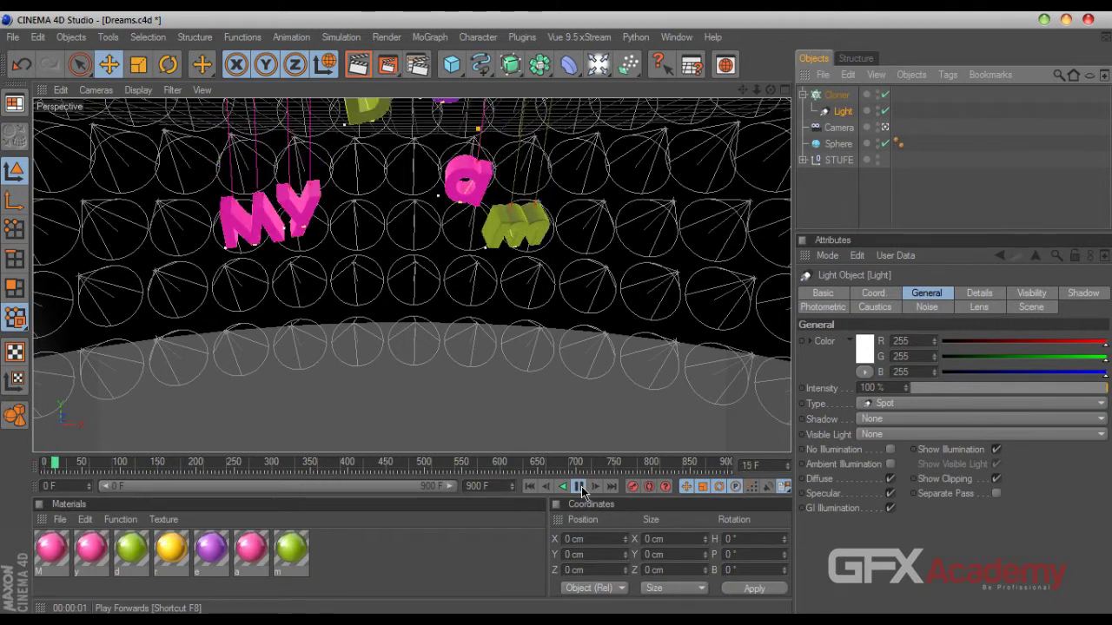
{"action": "left_click", "coordinate": [579, 486]}
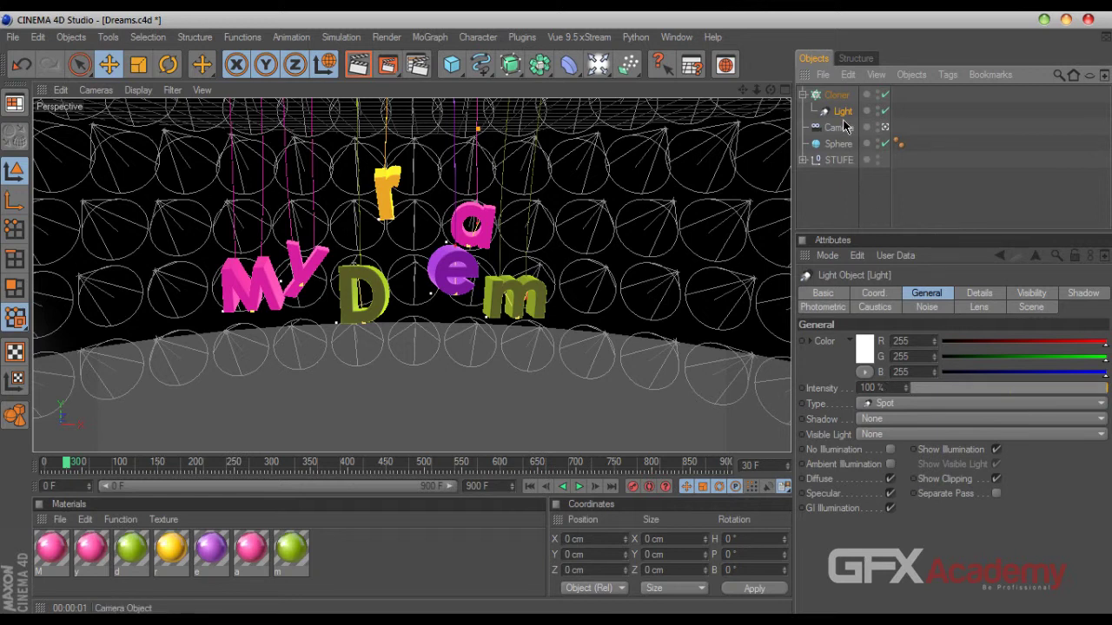
{"action": "left_click", "coordinate": [359, 70]}
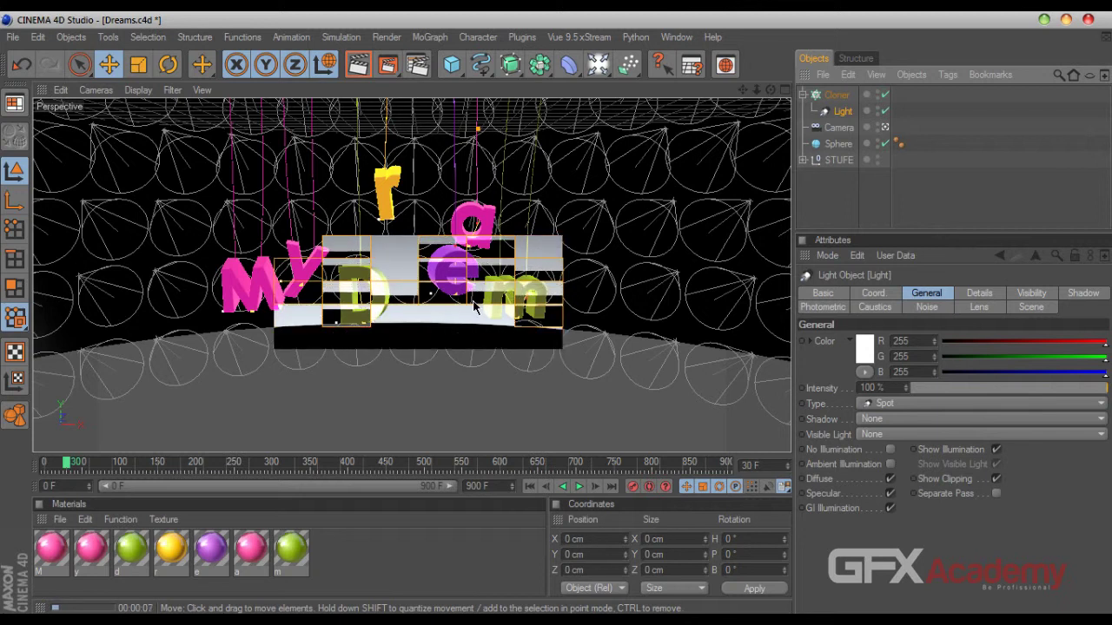
Lower the cloned light's intensity to 5%
{"action": "left_click", "coordinate": [841, 114]}
{"action": "left_click", "coordinate": [890, 387]}
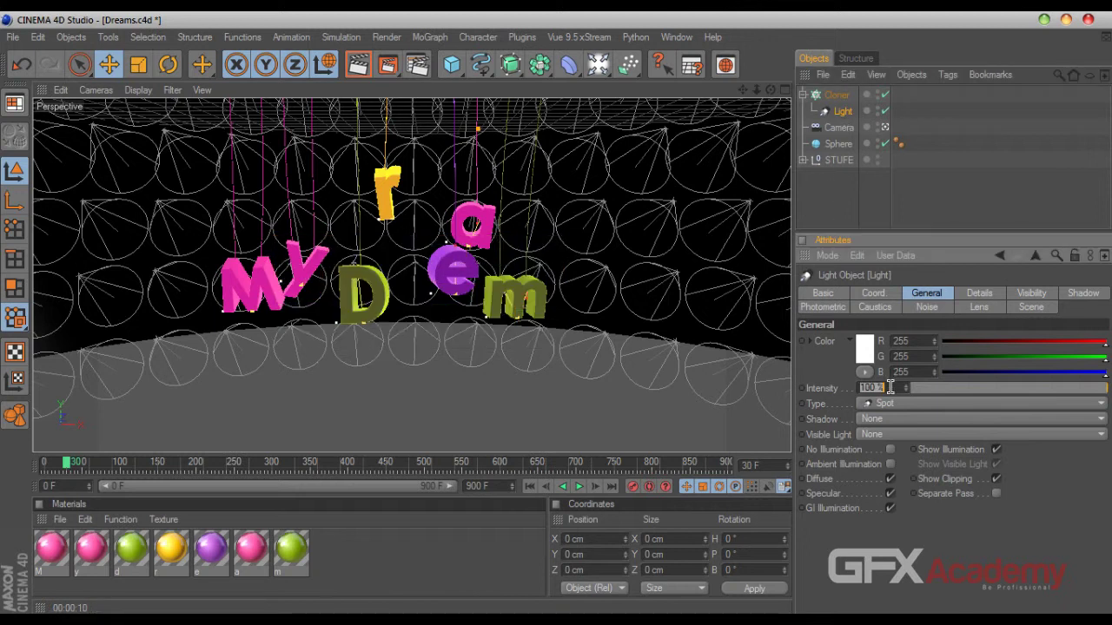
{"action": "type", "text": "5"}
{"action": "key", "text": "Return"}
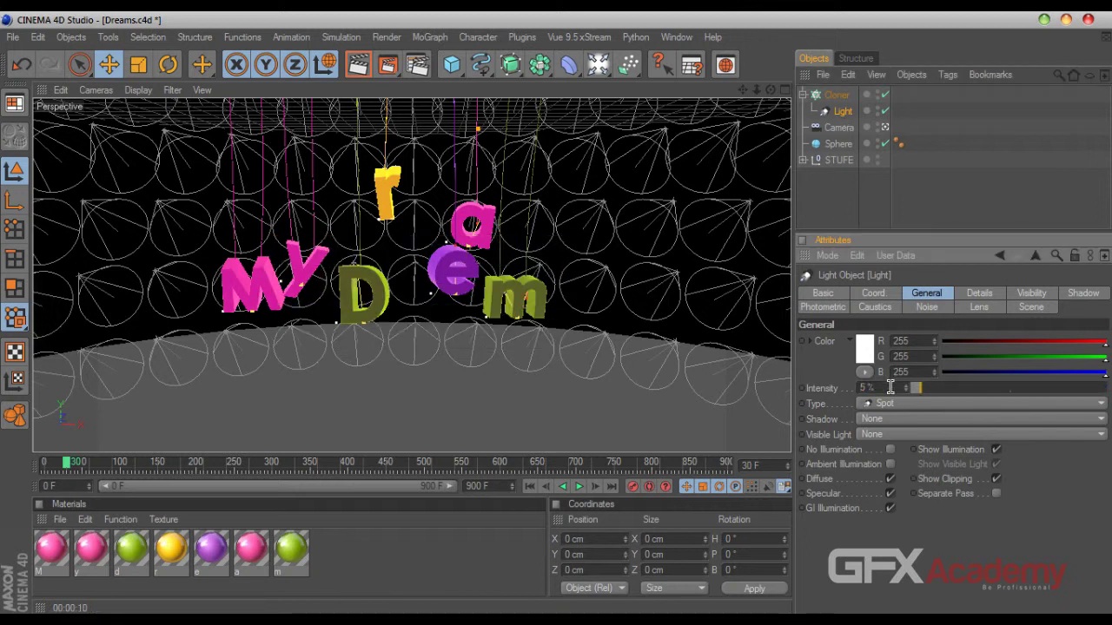
Change the light's color to grey with RGB 183, 183, 183 and test-render the view
{"action": "left_click", "coordinate": [866, 360]}
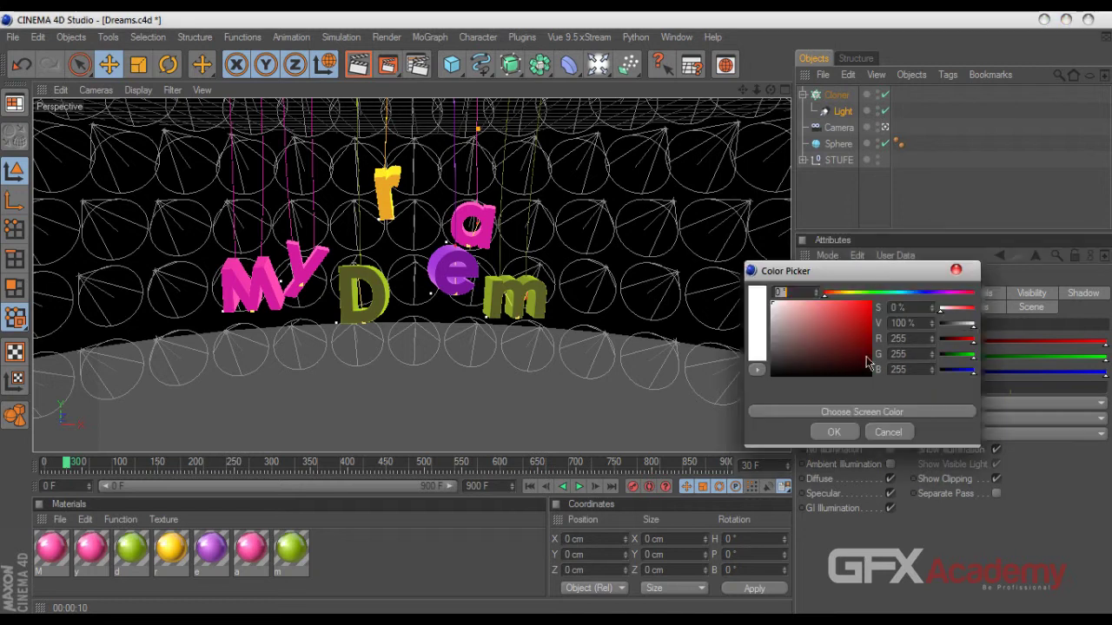
{"action": "left_click_drag", "start_coordinate": [777, 346], "coordinate": [754, 329]}
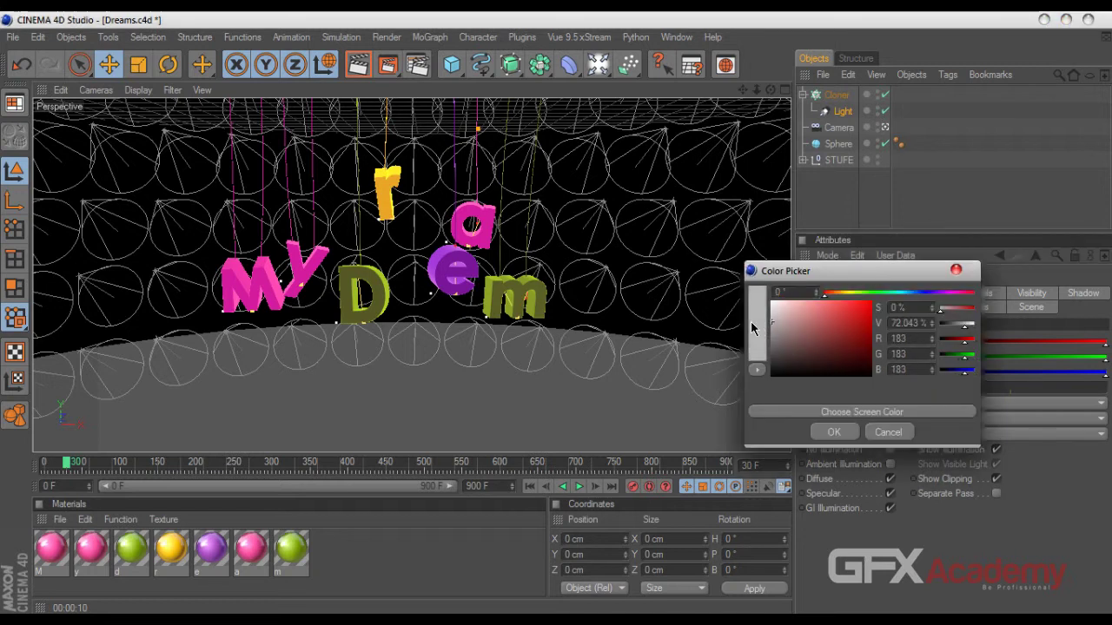
{"action": "left_click", "coordinate": [833, 432]}
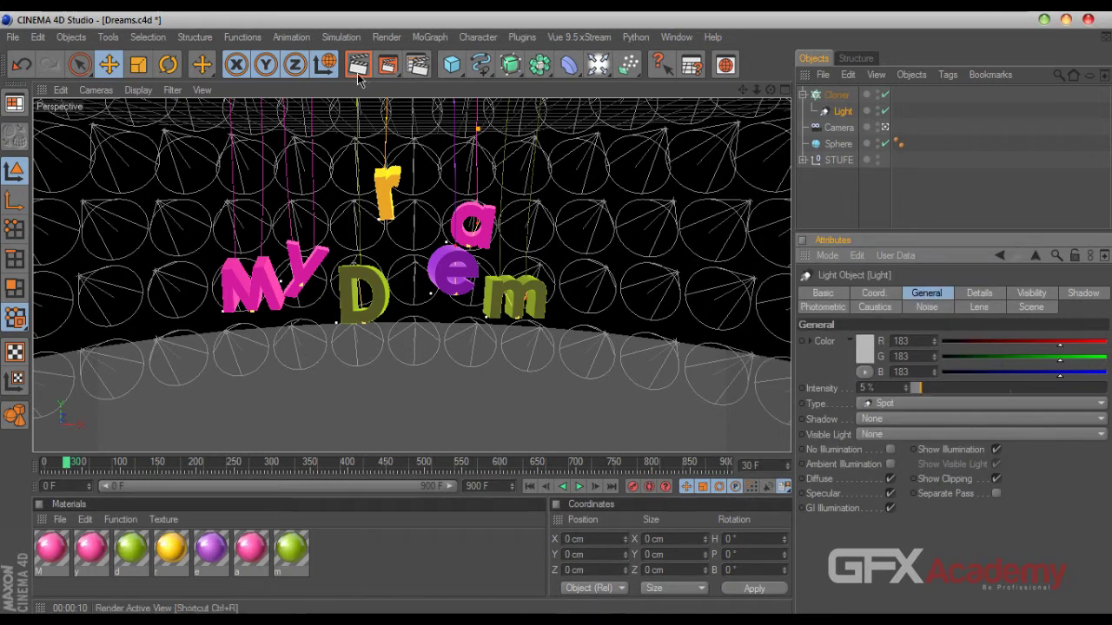
{"action": "key", "text": "ctrl+r"}
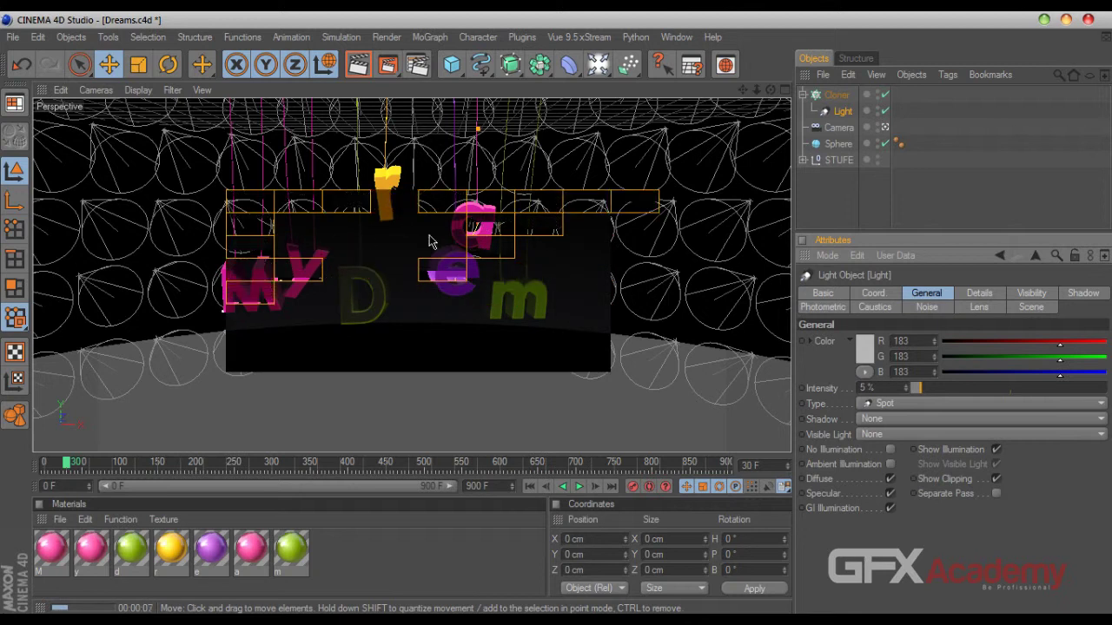
Hide the sphere in both the viewport and the render, and test-render the letters without it
{"action": "left_click", "coordinate": [878, 142]}
{"action": "left_click", "coordinate": [878, 141]}
{"action": "left_click", "coordinate": [356, 72]}
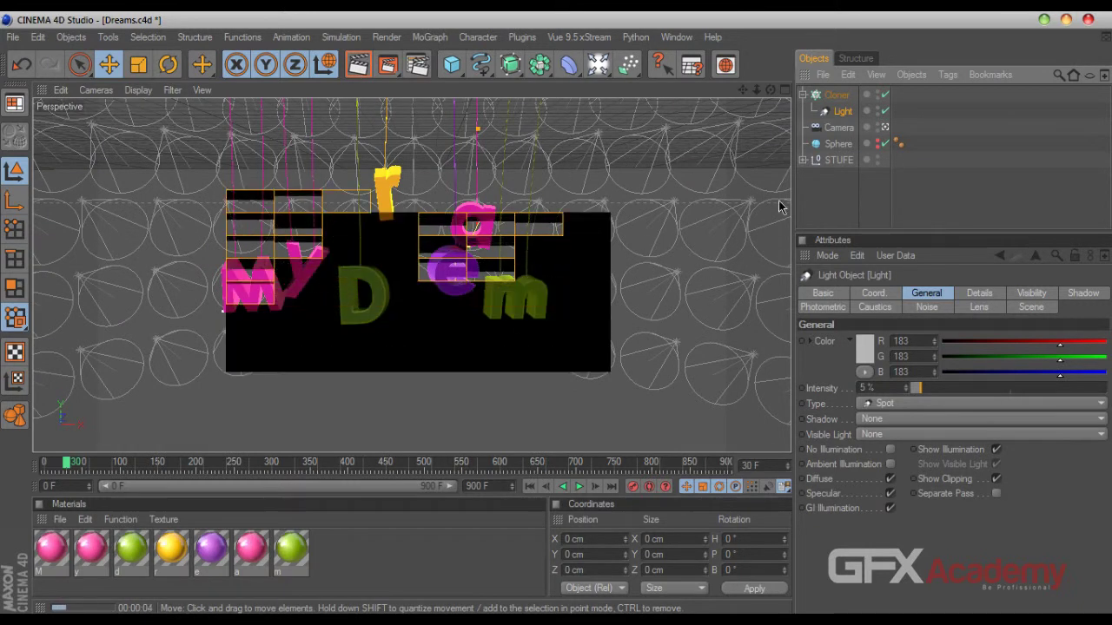
Raise the light's intensity to 10% and test-render the letters
{"action": "left_click", "coordinate": [890, 388]}
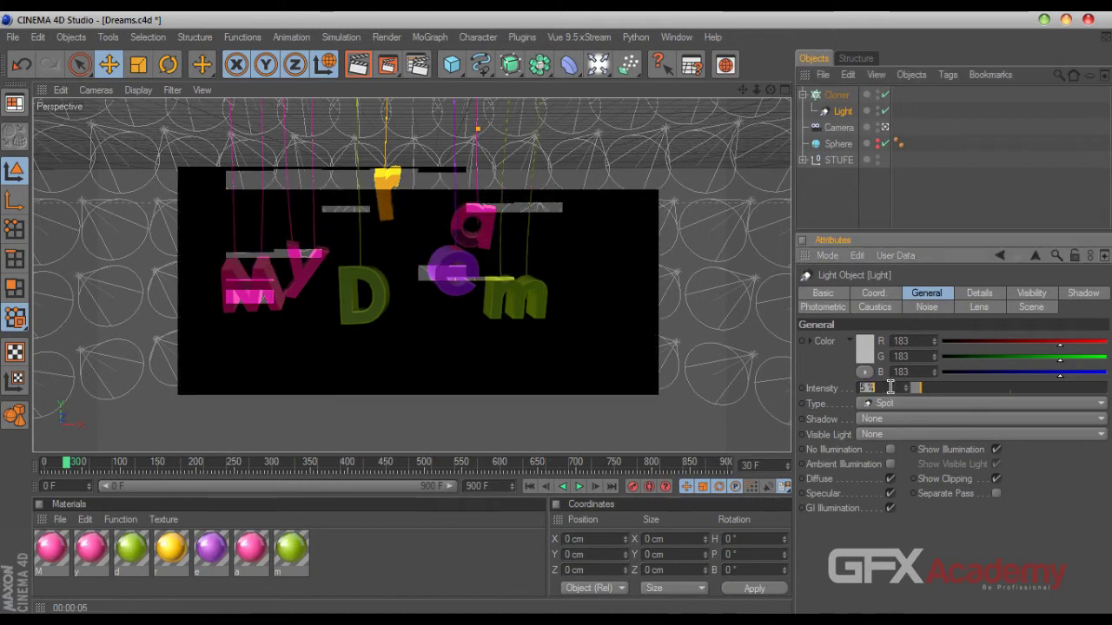
{"action": "type", "text": "10"}
{"action": "key", "text": "Return"}
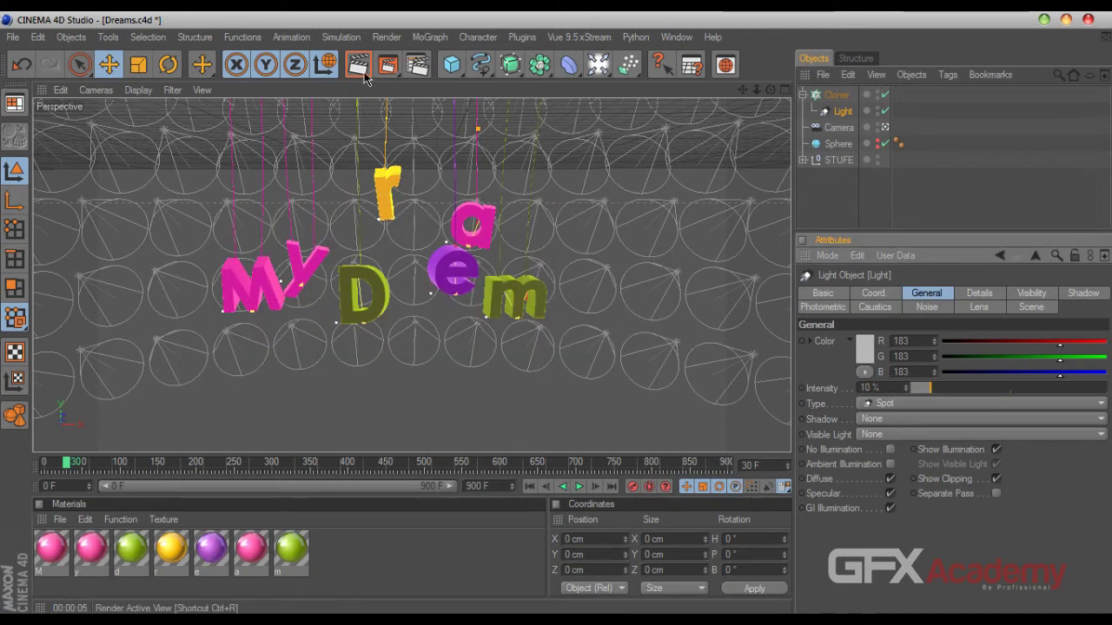
{"action": "key", "text": "ctrl+r"}
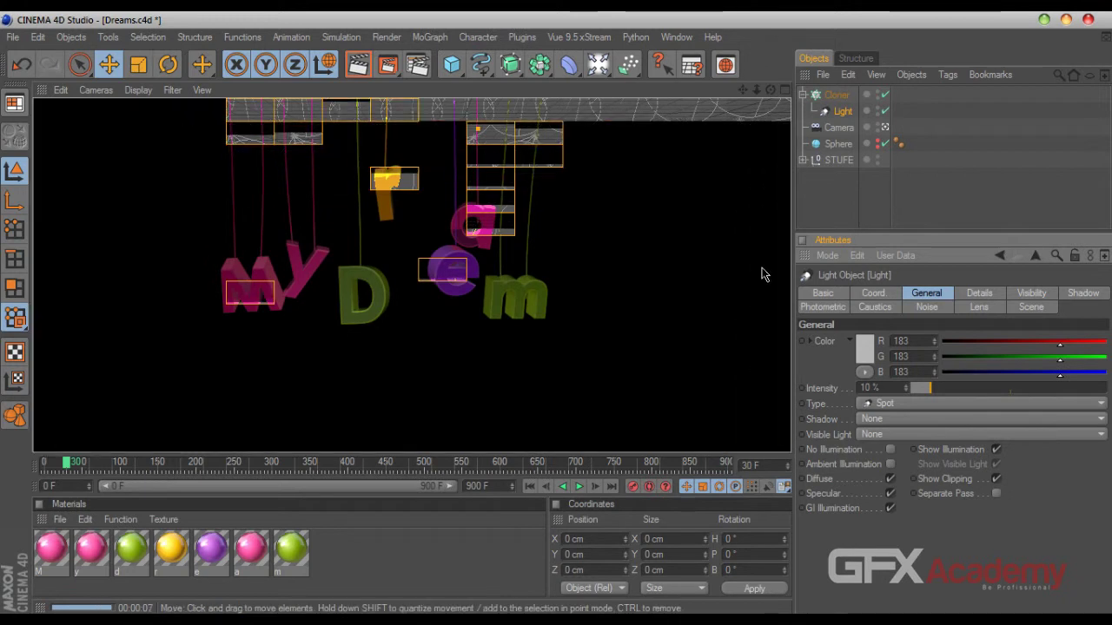
Set the cloned light's intensity to 25%
{"action": "left_click", "coordinate": [887, 388]}
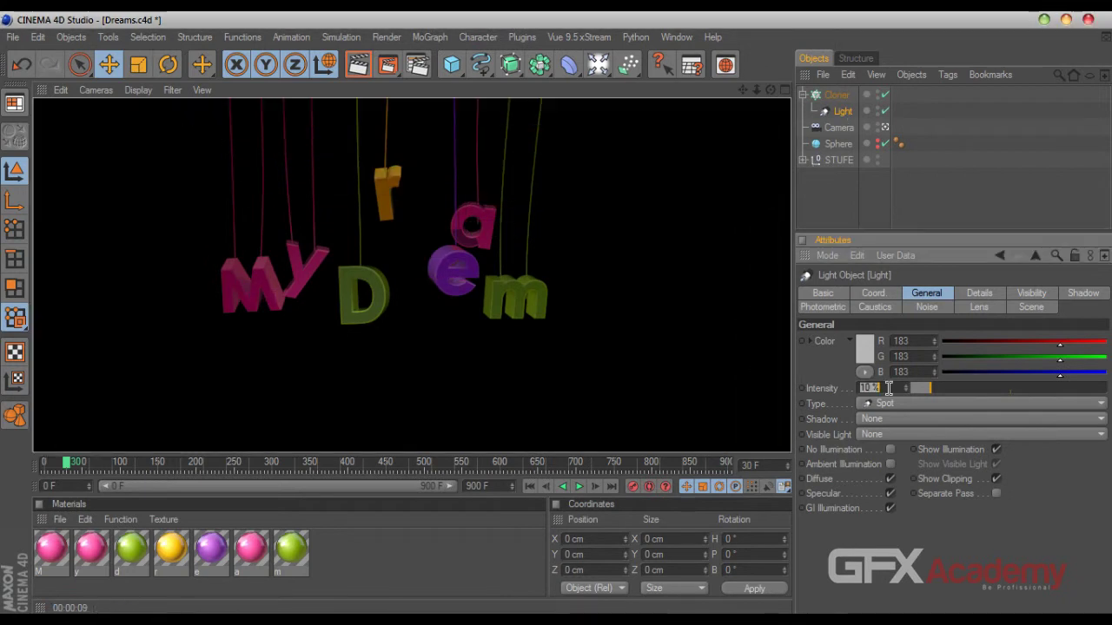
{"action": "type", "text": "25"}
{"action": "key", "text": "Return"}
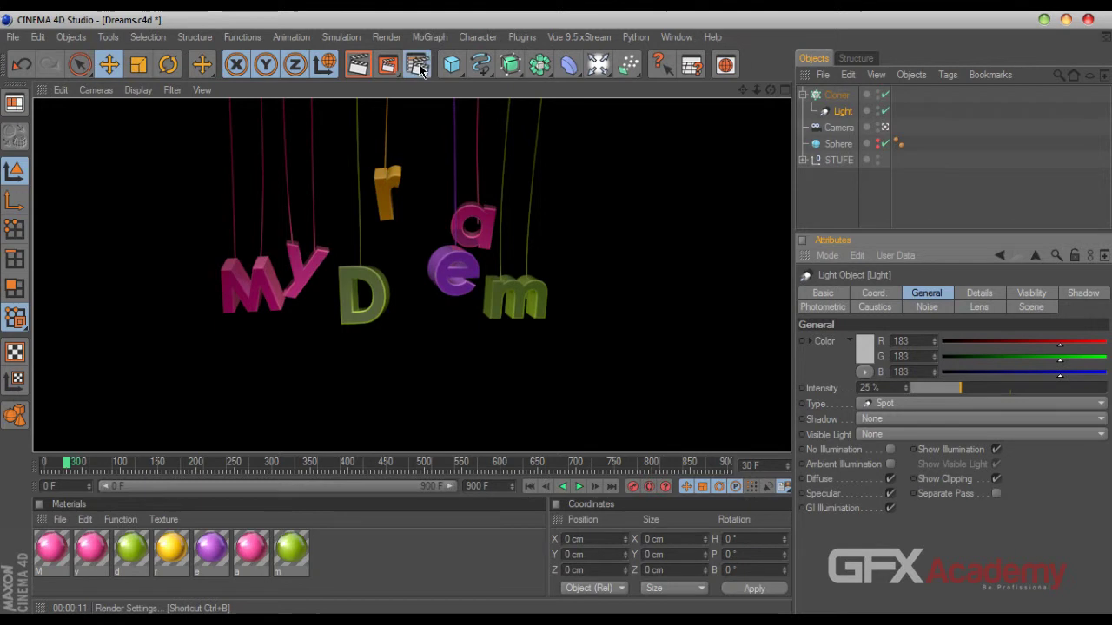
Check the render output settings and render the current frame at 1280 x 720 to the Picture Viewer
{"action": "left_click", "coordinate": [418, 66]}
{"action": "left_click", "coordinate": [163, 71]}
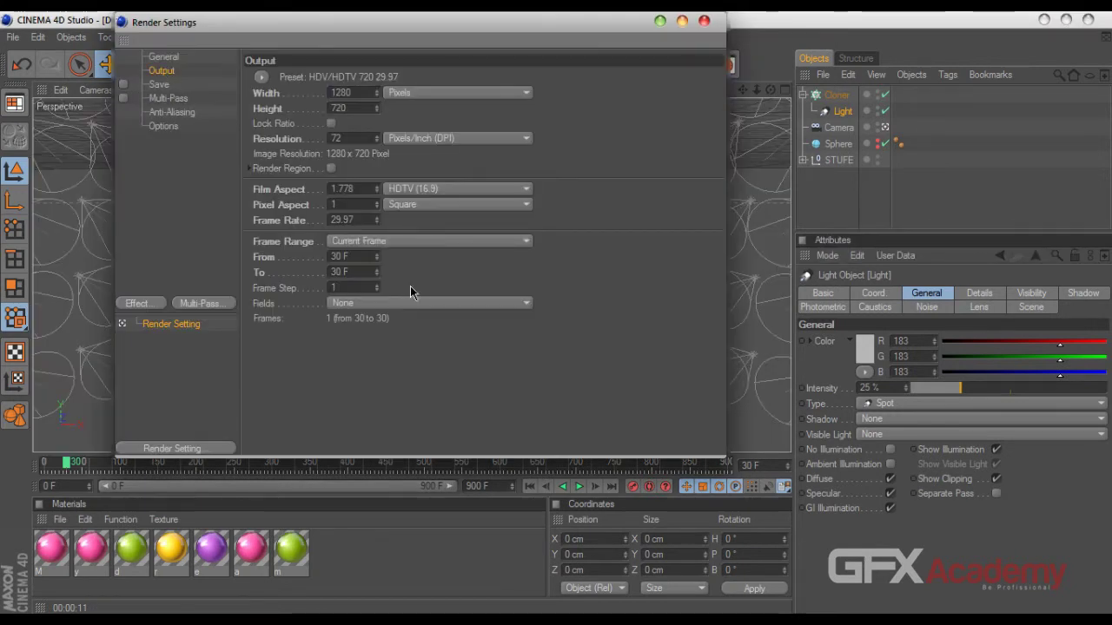
{"action": "left_click", "coordinate": [704, 22]}
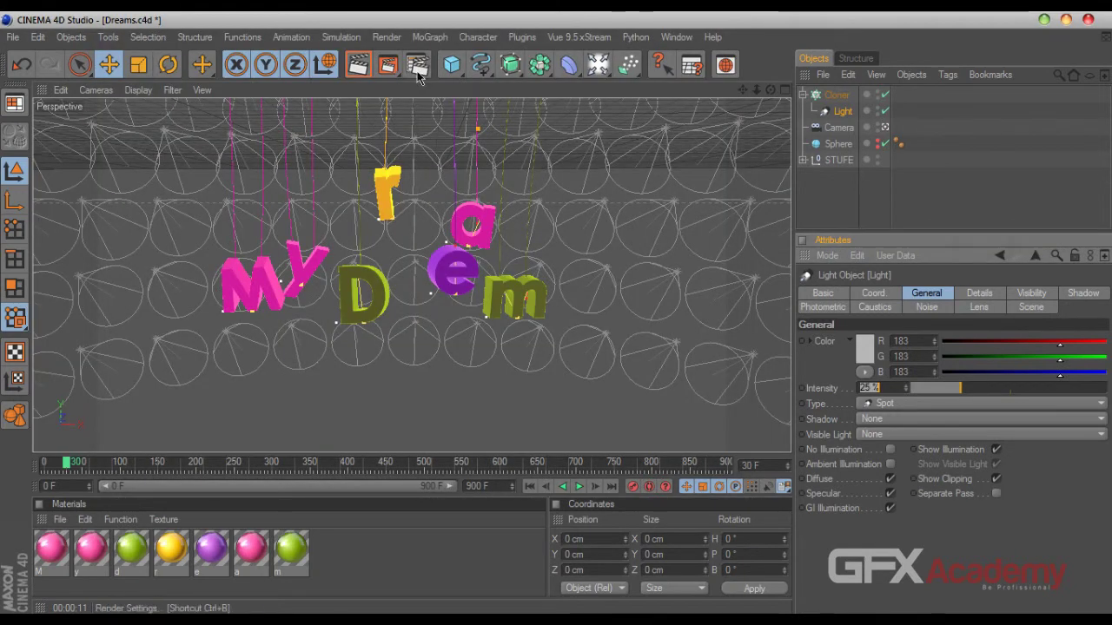
{"action": "left_click", "coordinate": [388, 65]}
{"action": "left_click", "coordinate": [641, 126]}
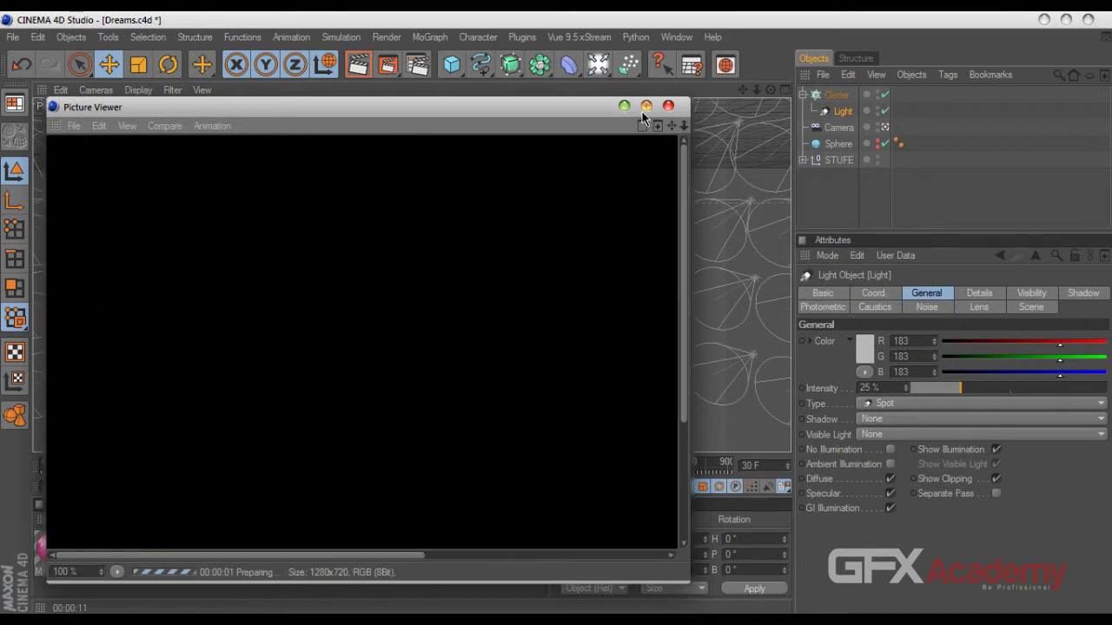
Enlarge the Picture Viewer to inspect the finished render of the letters, and close it
{"action": "left_click", "coordinate": [645, 105]}
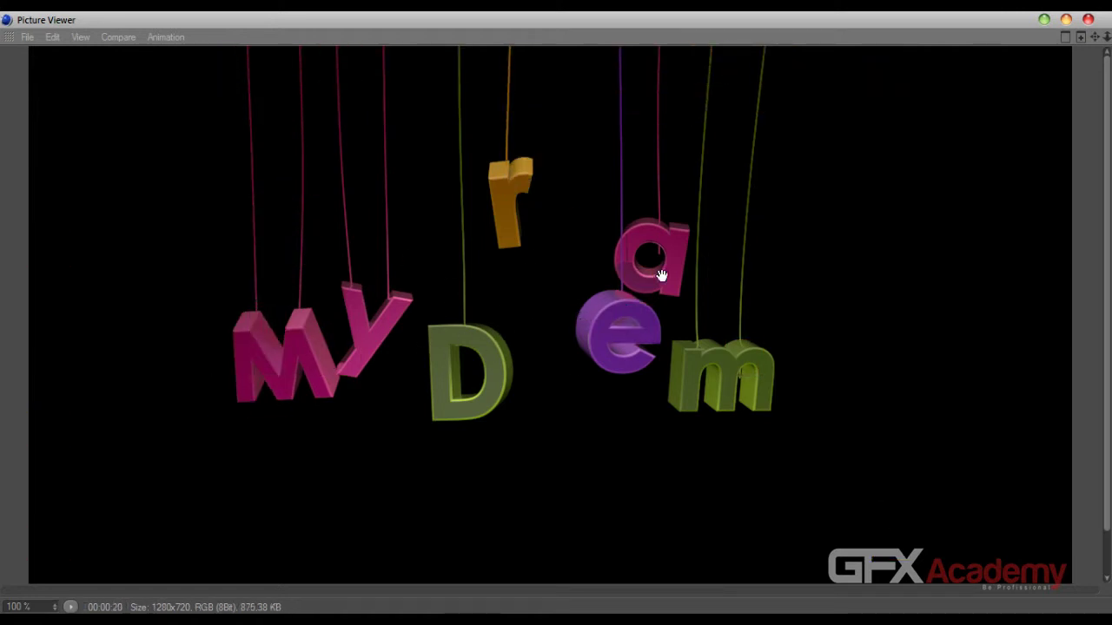
{"action": "left_click", "coordinate": [1088, 19]}
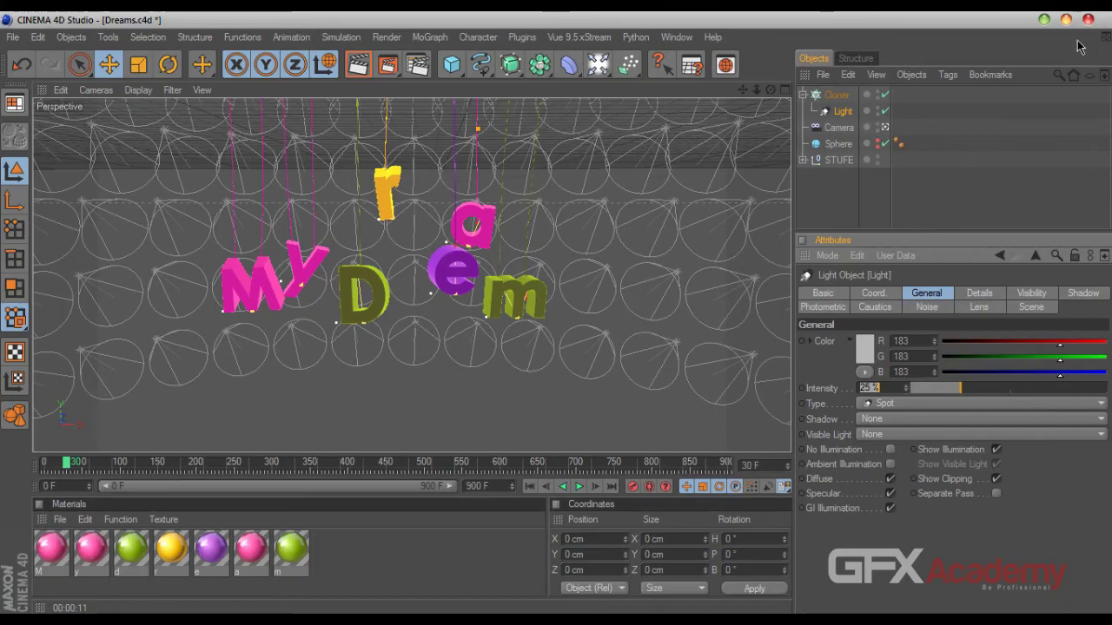
Disable the light inside the Cloner and render the frame to the Picture Viewer under default lighting
{"action": "left_click", "coordinate": [884, 110]}
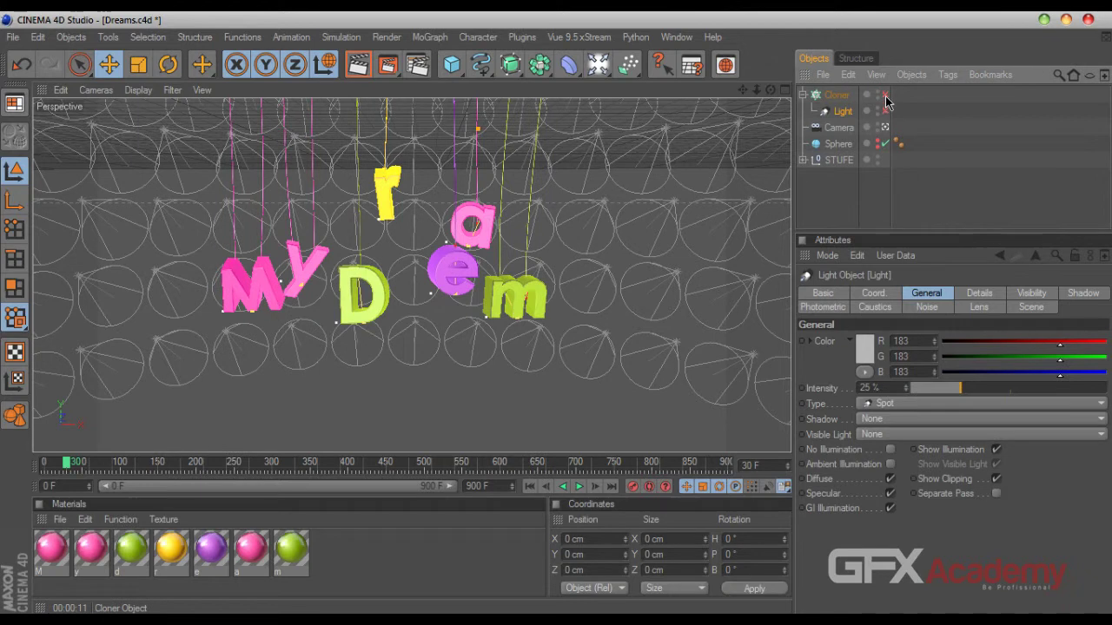
{"action": "left_click", "coordinate": [885, 95]}
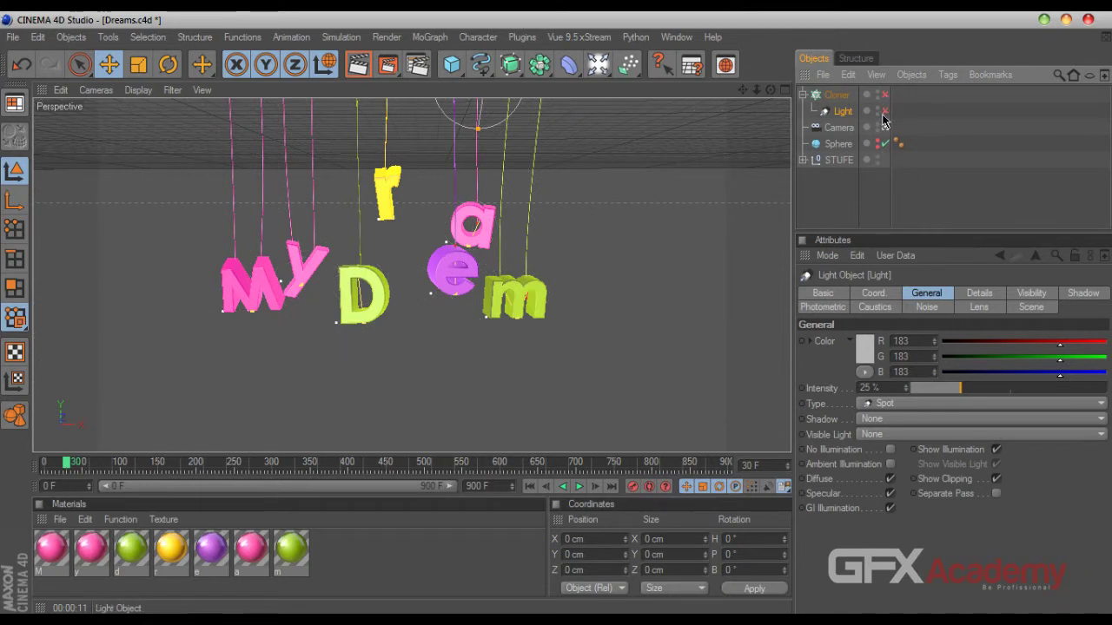
{"action": "left_click", "coordinate": [885, 96]}
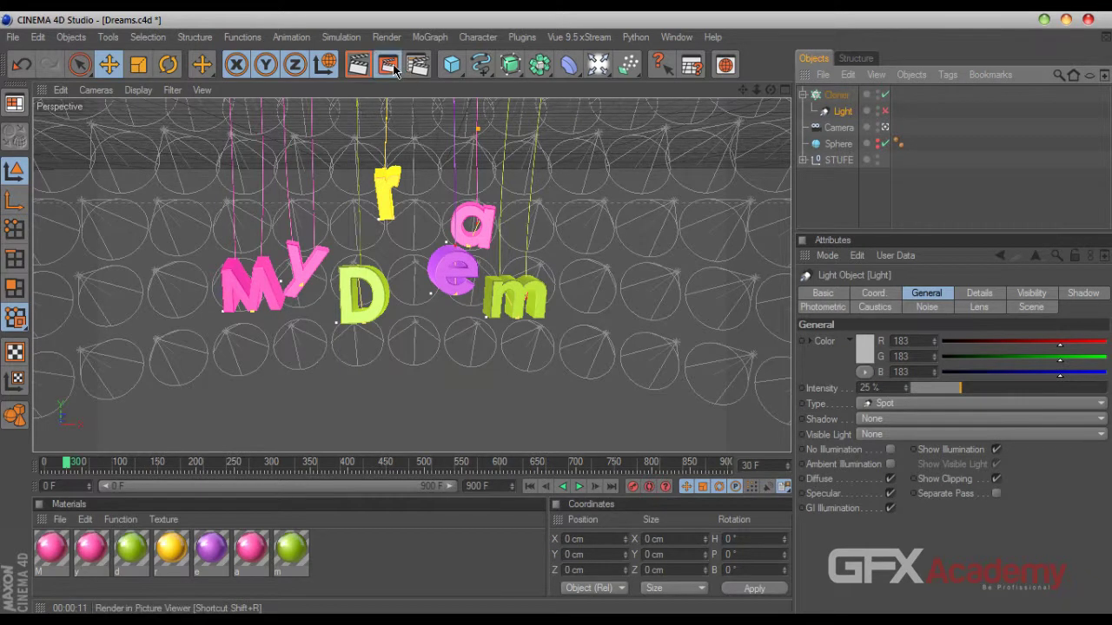
{"action": "key", "text": "shift+r"}
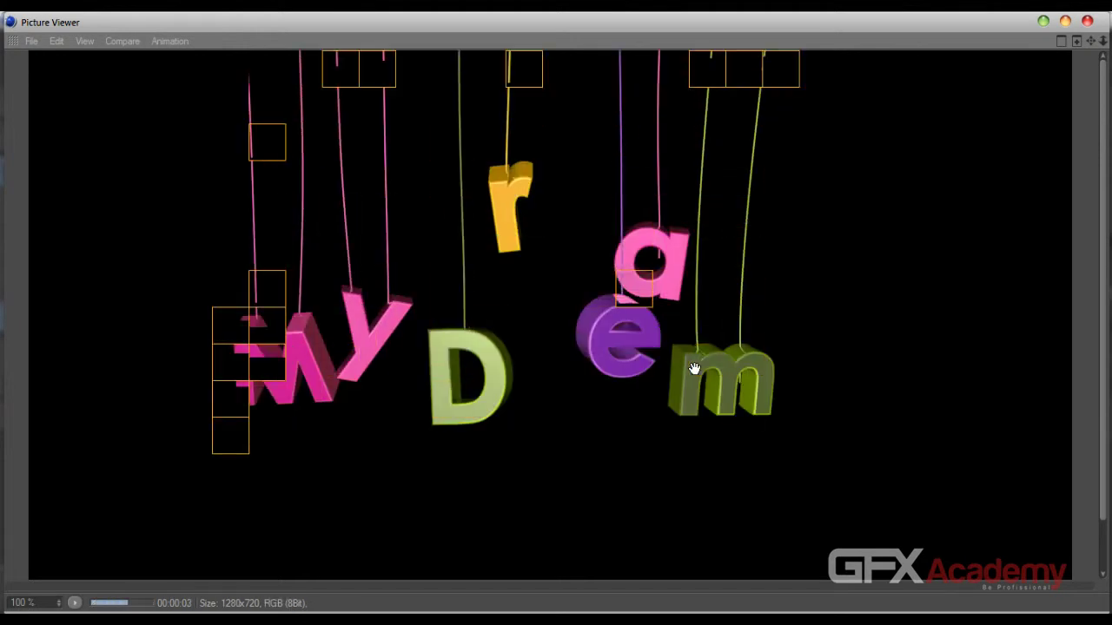
Compare the last two renders in the Picture Viewer history, and re-enable the cloned light
{"action": "left_click", "coordinate": [1061, 42]}
{"action": "left_click", "coordinate": [932, 279]}
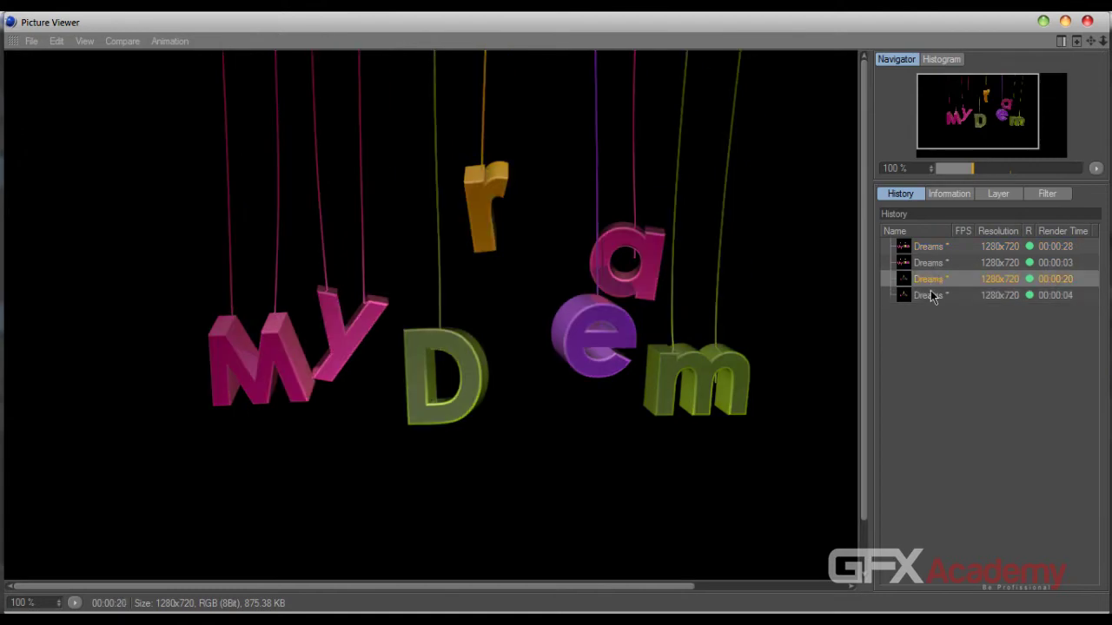
{"action": "left_click", "coordinate": [929, 295]}
{"action": "left_click", "coordinate": [931, 279]}
{"action": "left_click", "coordinate": [924, 297]}
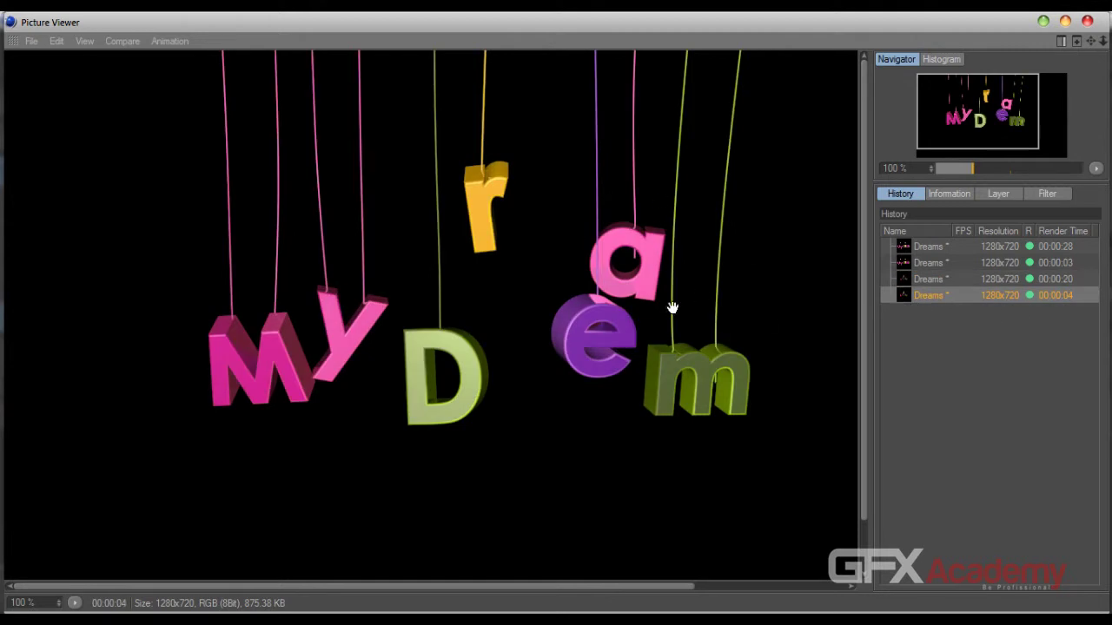
{"action": "left_click", "coordinate": [964, 280]}
{"action": "left_click", "coordinate": [1085, 22]}
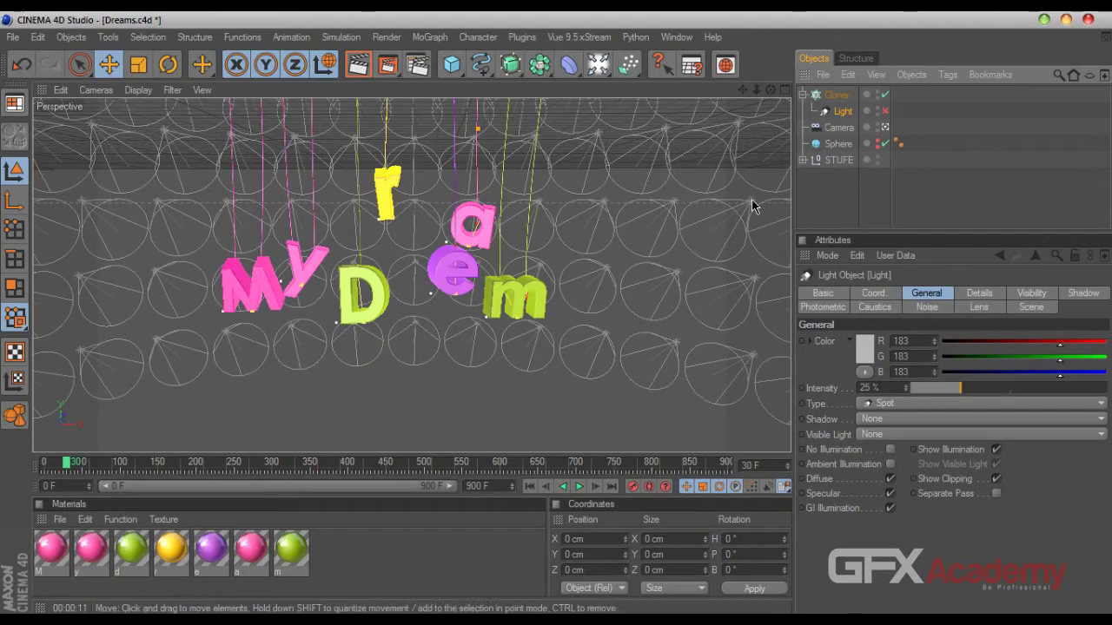
{"action": "left_click", "coordinate": [884, 112]}
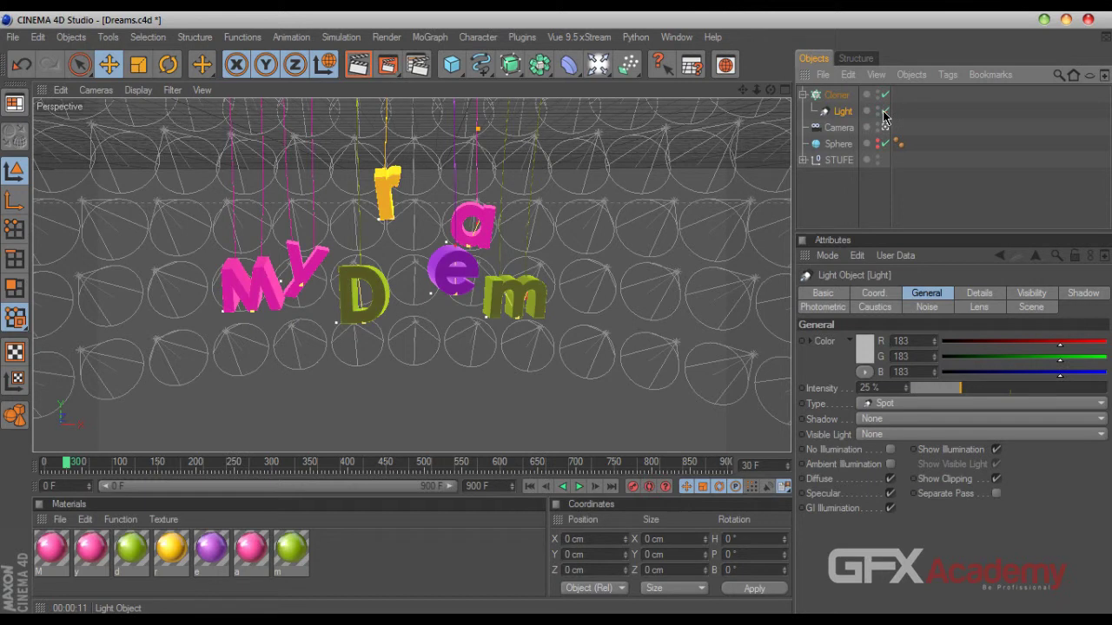
Set the hemisphere's segments to 40 and test-render the letters
{"action": "left_click", "coordinate": [836, 96]}
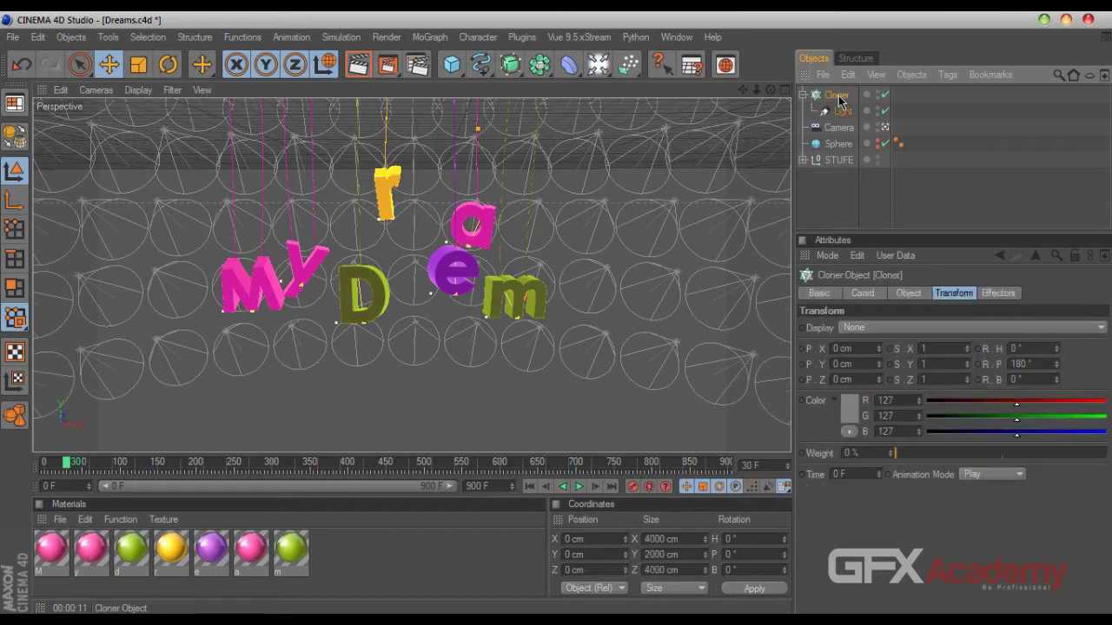
{"action": "left_click", "coordinate": [838, 144]}
{"action": "left_click_drag", "start_coordinate": [899, 346], "coordinate": [848, 348]}
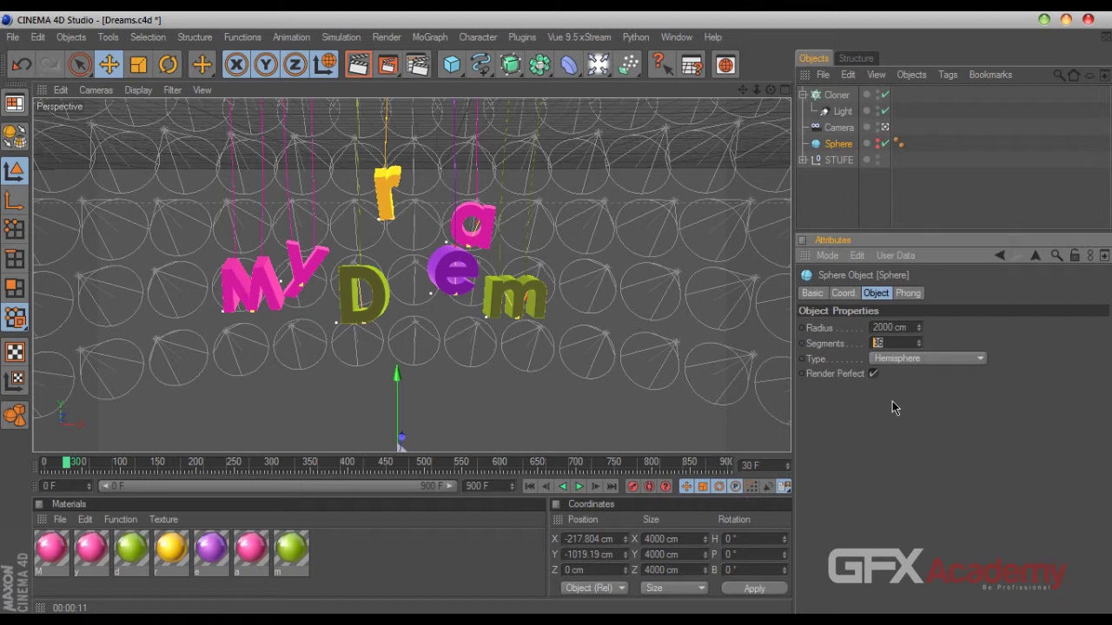
{"action": "type", "text": "40"}
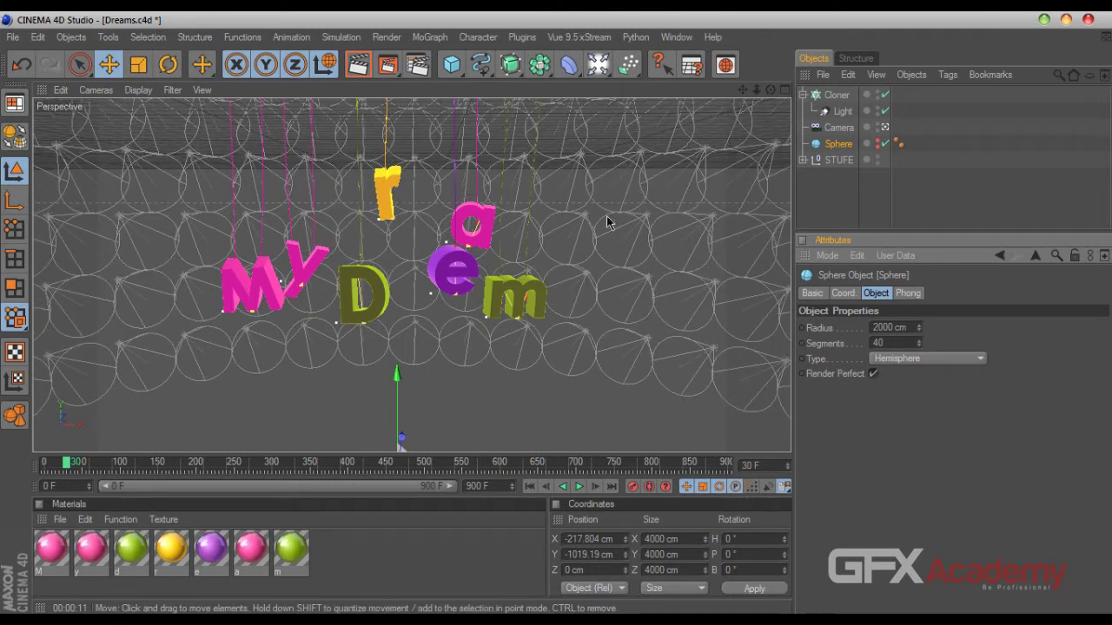
{"action": "left_click", "coordinate": [358, 64]}
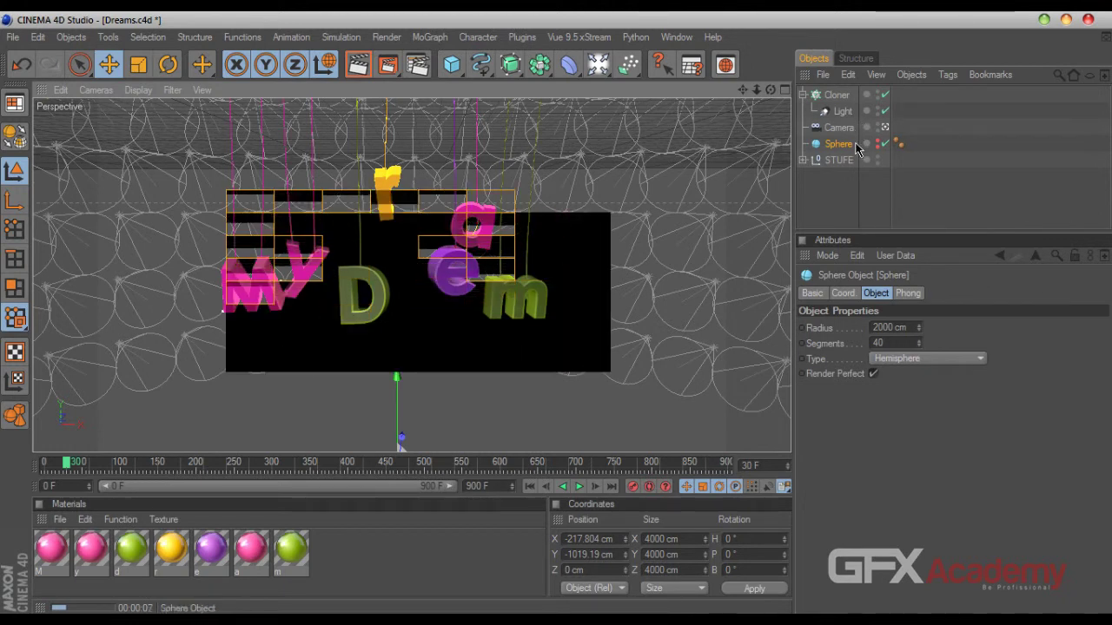
Leave the scene camera to see the dome of lights from outside, and widen the cloned spot light's cone slightly
{"action": "left_click", "coordinate": [885, 127]}
{"action": "left_click_drag", "start_coordinate": [770, 89], "coordinate": [769, 32]}
{"action": "left_click_drag", "start_coordinate": [771, 230], "coordinate": [770, 256]}
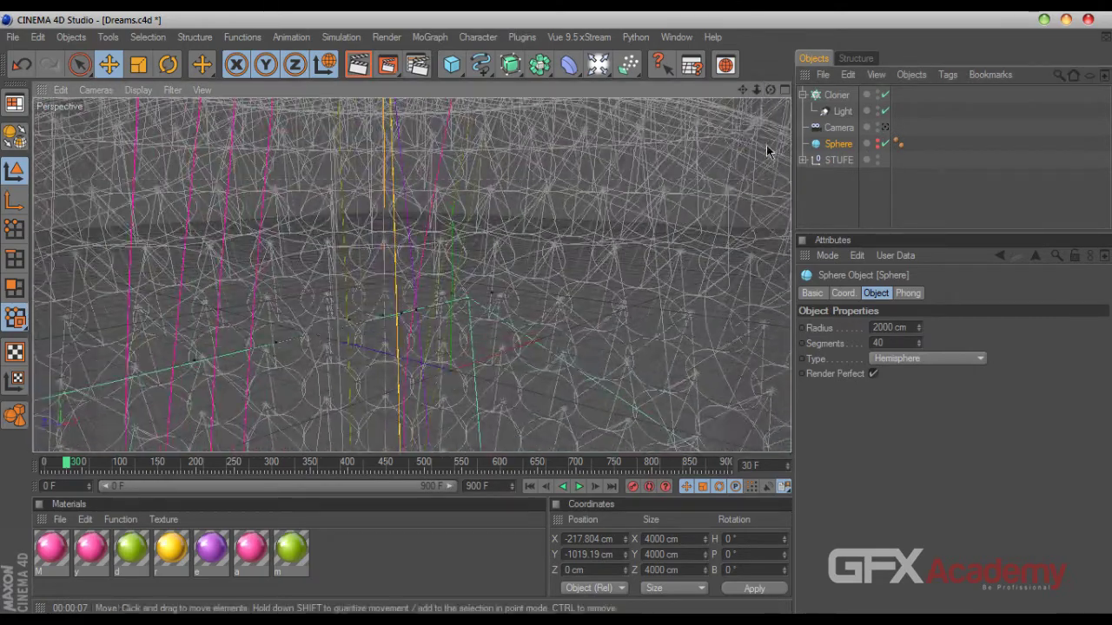
{"action": "scroll", "coordinate": [517, 200], "scroll_direction": "down", "scroll_amount": 10}
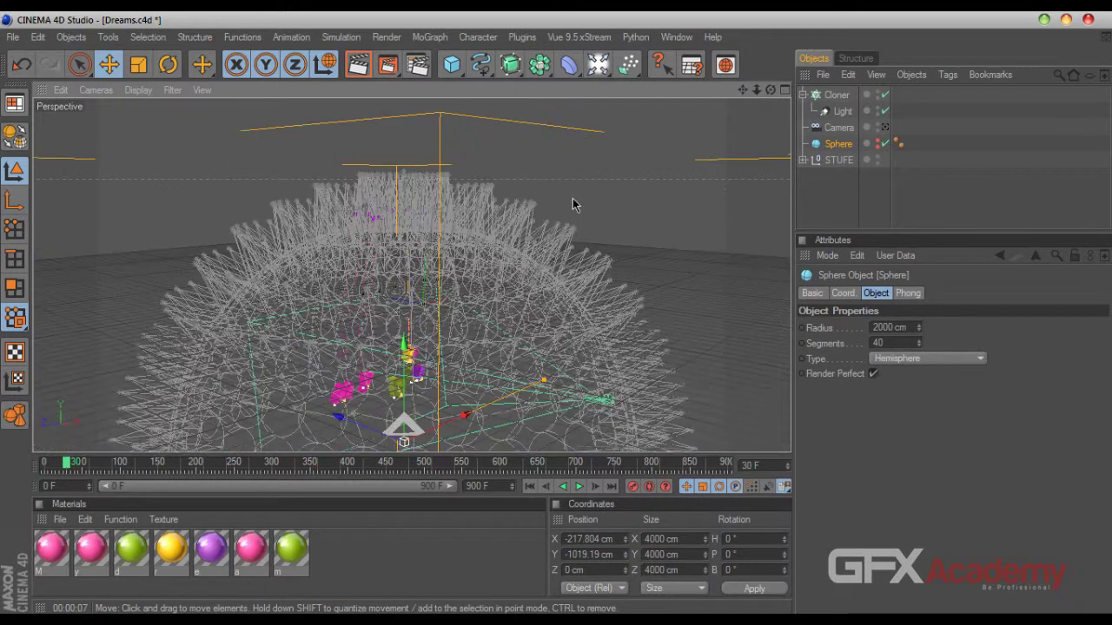
{"action": "left_click_drag", "start_coordinate": [742, 91], "coordinate": [732, 38]}
{"action": "left_click_drag", "start_coordinate": [771, 91], "coordinate": [771, 208]}
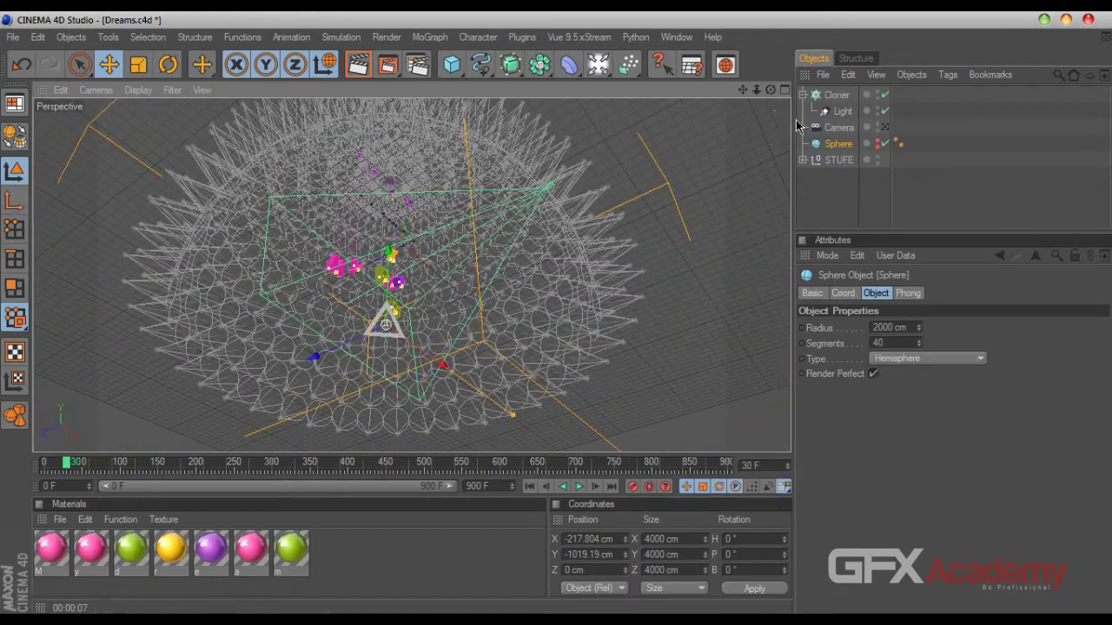
{"action": "left_click", "coordinate": [843, 111]}
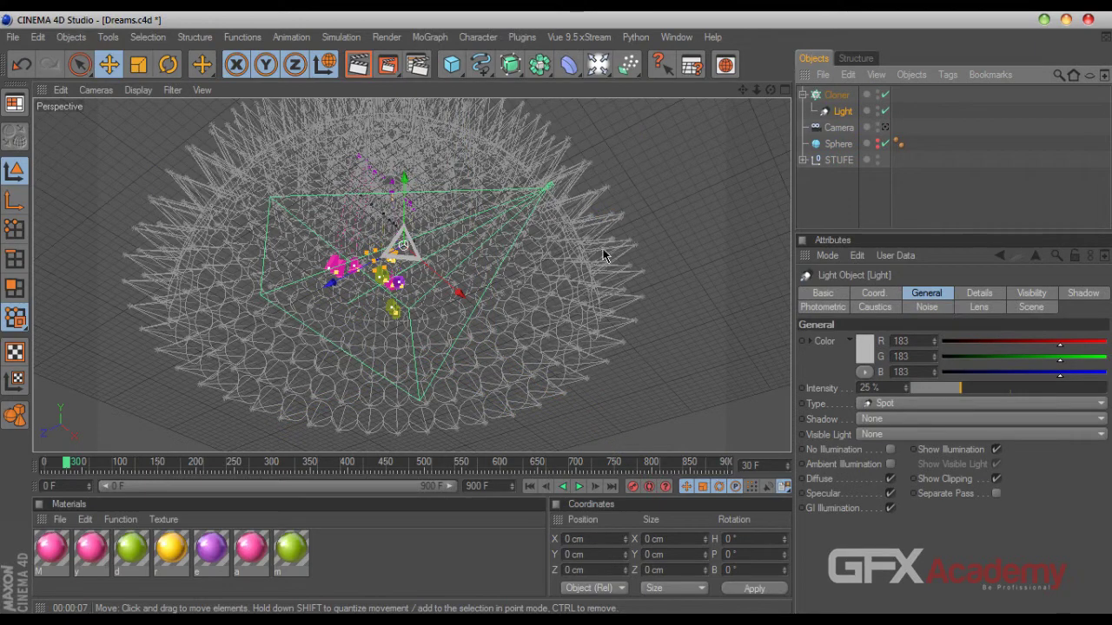
{"action": "scroll", "coordinate": [642, 194], "scroll_direction": "up", "scroll_amount": 5}
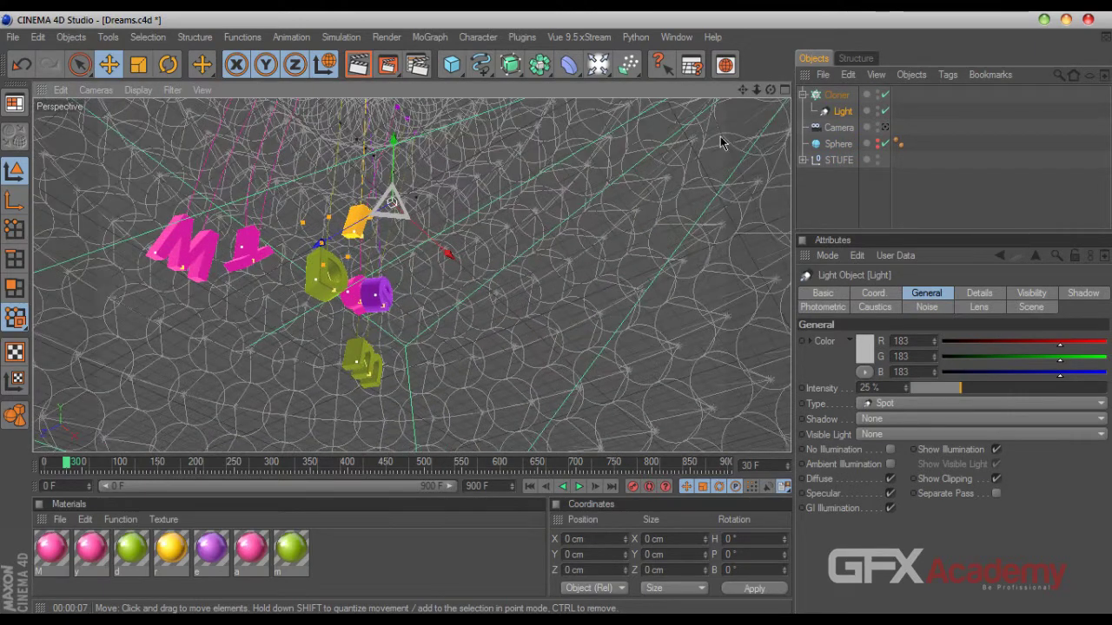
{"action": "left_click_drag", "start_coordinate": [770, 91], "coordinate": [754, 68]}
{"action": "left_click_drag", "start_coordinate": [639, 75], "coordinate": [613, 74]}
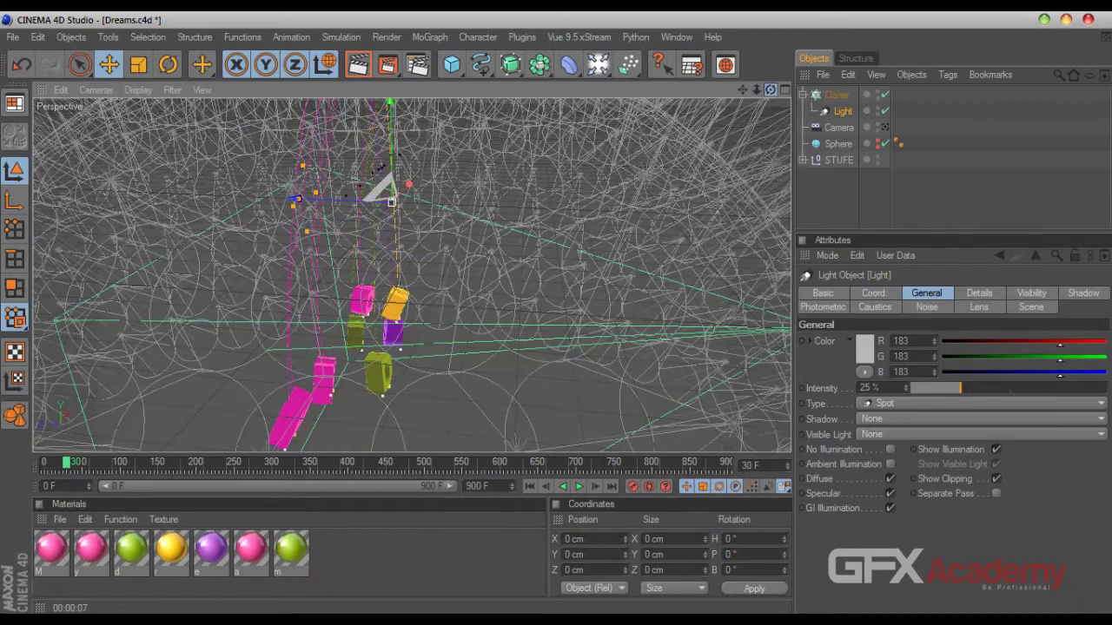
{"action": "left_click_drag", "start_coordinate": [770, 89], "coordinate": [770, 69]}
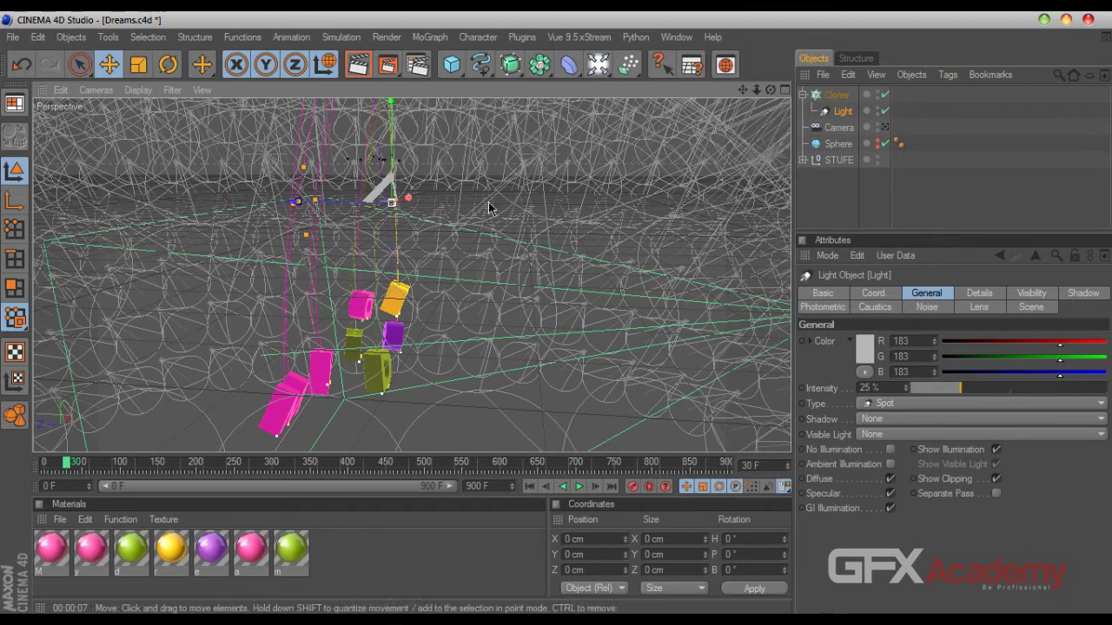
{"action": "left_click_drag", "start_coordinate": [770, 89], "coordinate": [770, 130]}
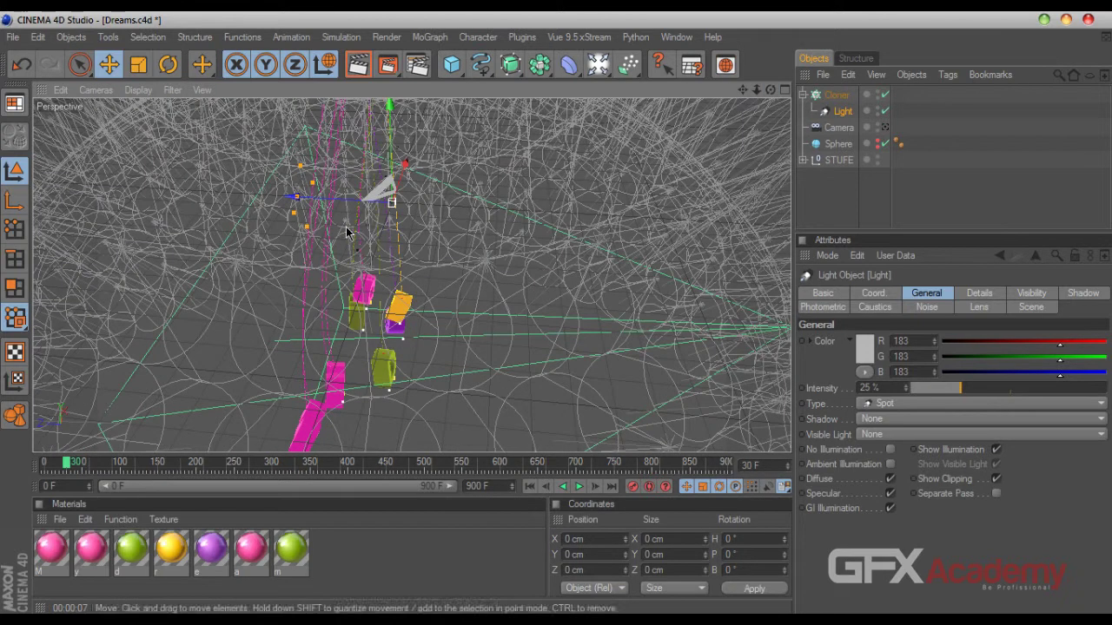
{"action": "mouse_move", "coordinate": [314, 187]}
{"action": "left_mouse_down"}
{"action": "mouse_move", "coordinate": [326, 175]}
{"action": "mouse_move", "coordinate": [338, 193]}
{"action": "left_mouse_up"}
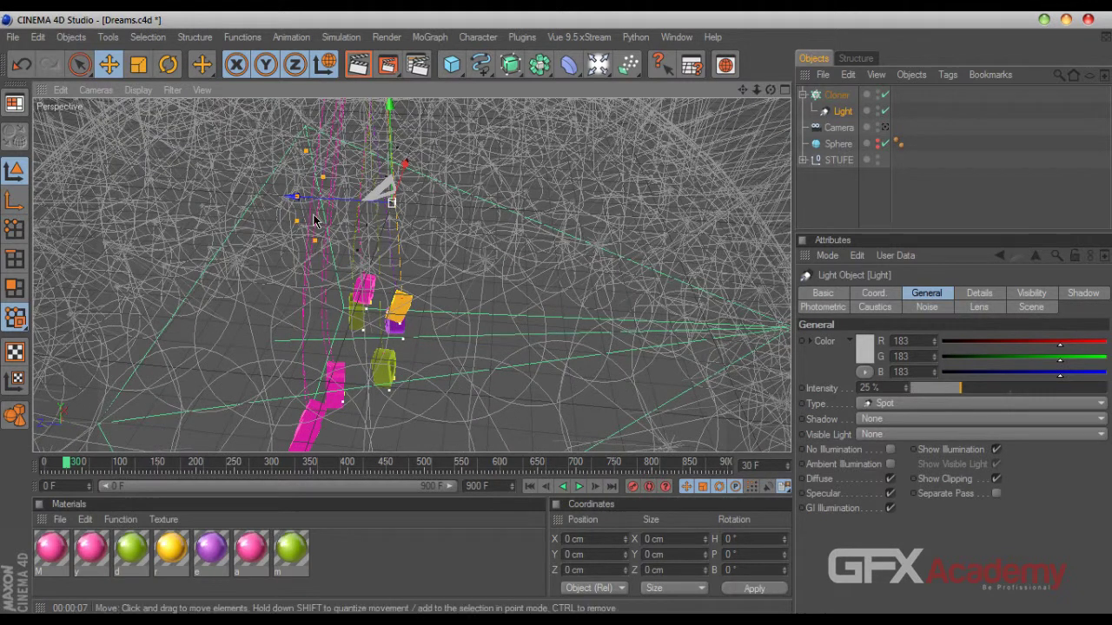
Turn off Highlight Handles in the viewport and widen the cloned spot light's cone until neighbouring cones overlap heavily
{"action": "left_click_drag", "start_coordinate": [770, 89], "coordinate": [708, 106]}
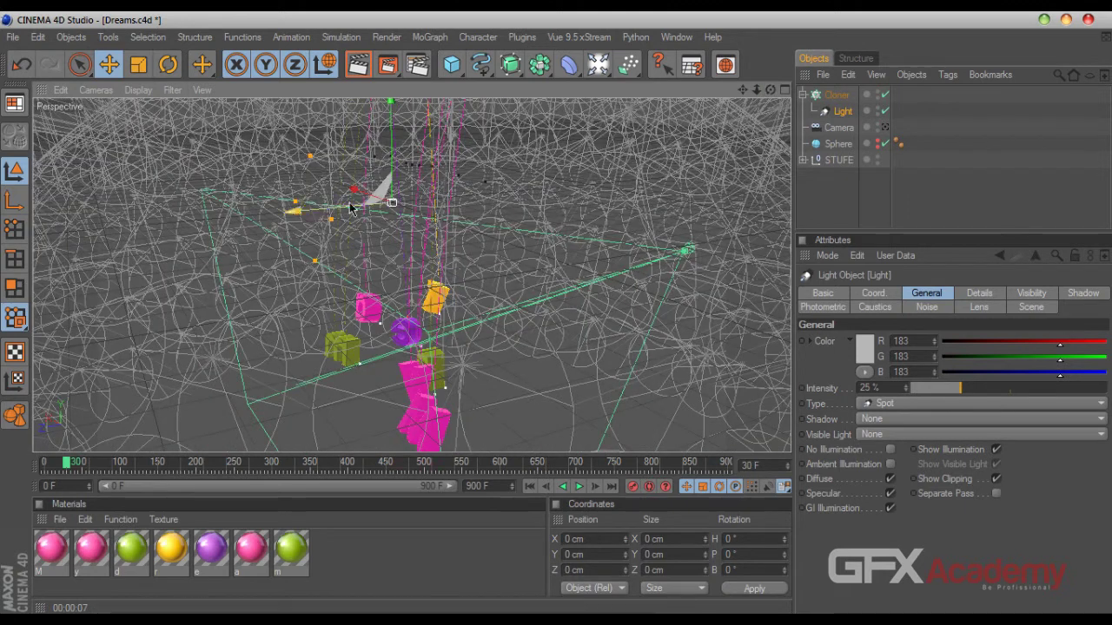
{"action": "left_click", "coordinate": [172, 90]}
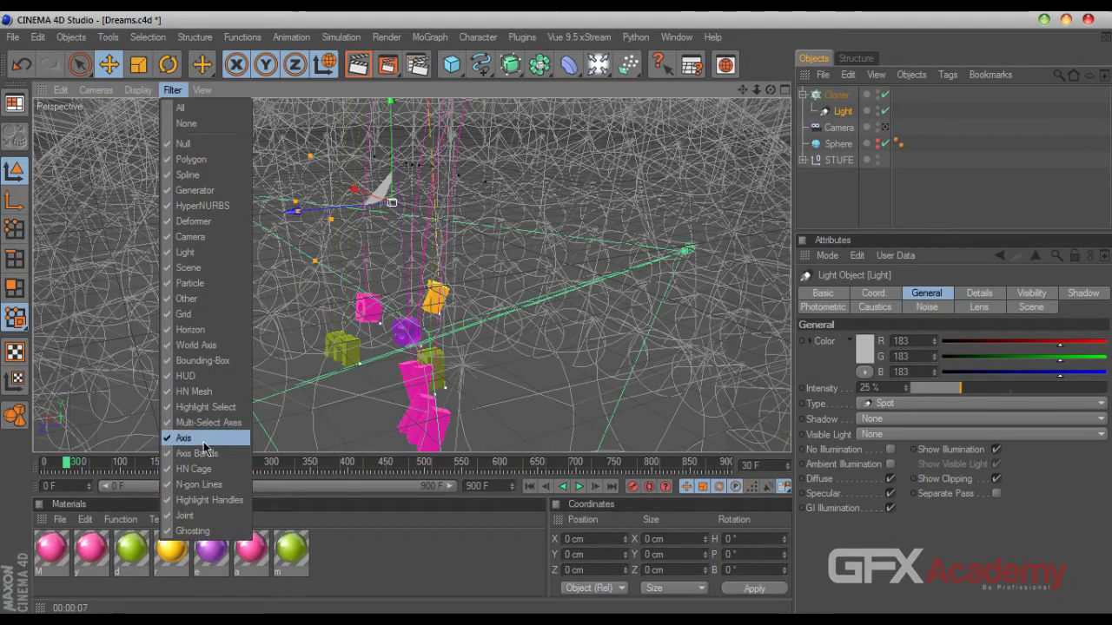
{"action": "left_click", "coordinate": [186, 503]}
{"action": "left_click_drag", "start_coordinate": [299, 212], "coordinate": [218, 218]}
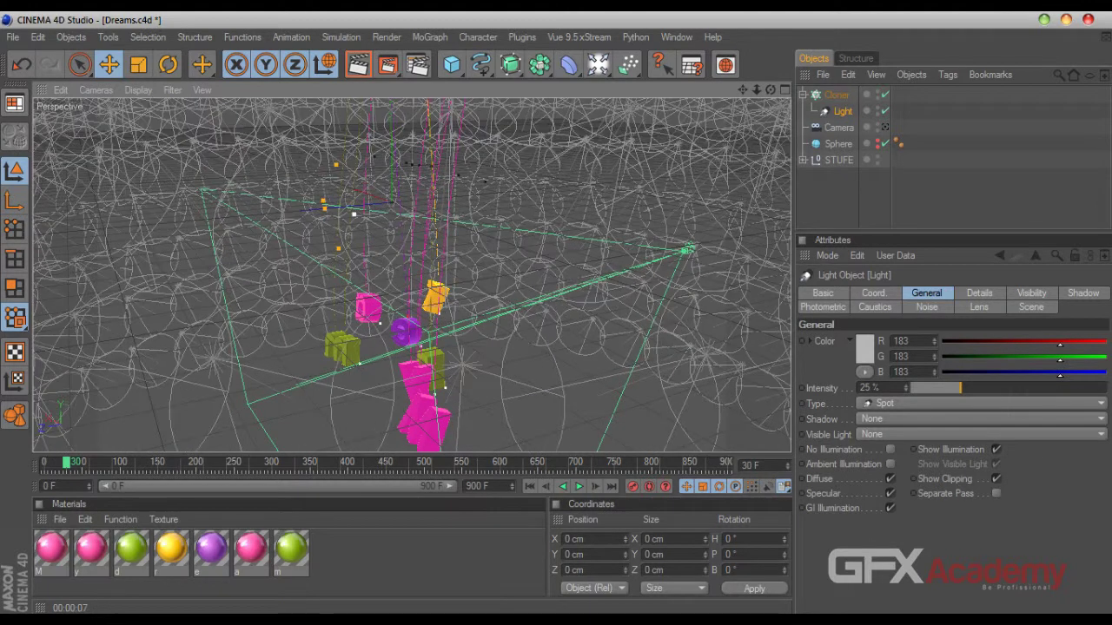
{"action": "left_click_drag", "start_coordinate": [338, 248], "coordinate": [337, 246]}
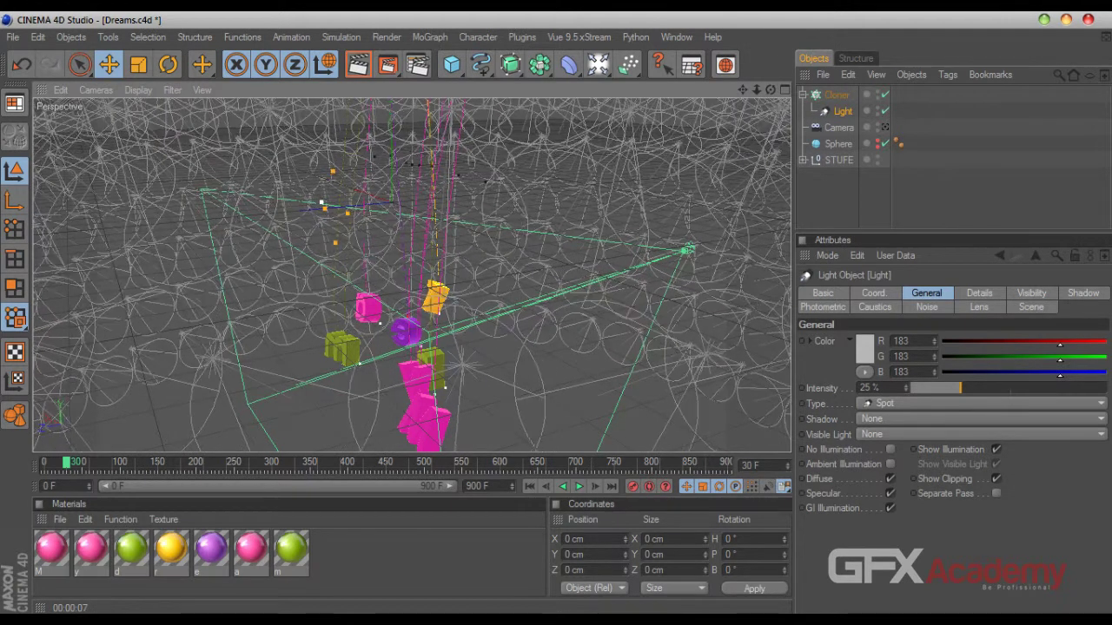
{"action": "mouse_move", "coordinate": [335, 165]}
{"action": "left_mouse_down"}
{"action": "mouse_move", "coordinate": [345, 153]}
{"action": "mouse_move", "coordinate": [327, 183]}
{"action": "mouse_move", "coordinate": [337, 163]}
{"action": "left_mouse_up"}
{"action": "left_click_drag", "start_coordinate": [339, 202], "coordinate": [270, 213]}
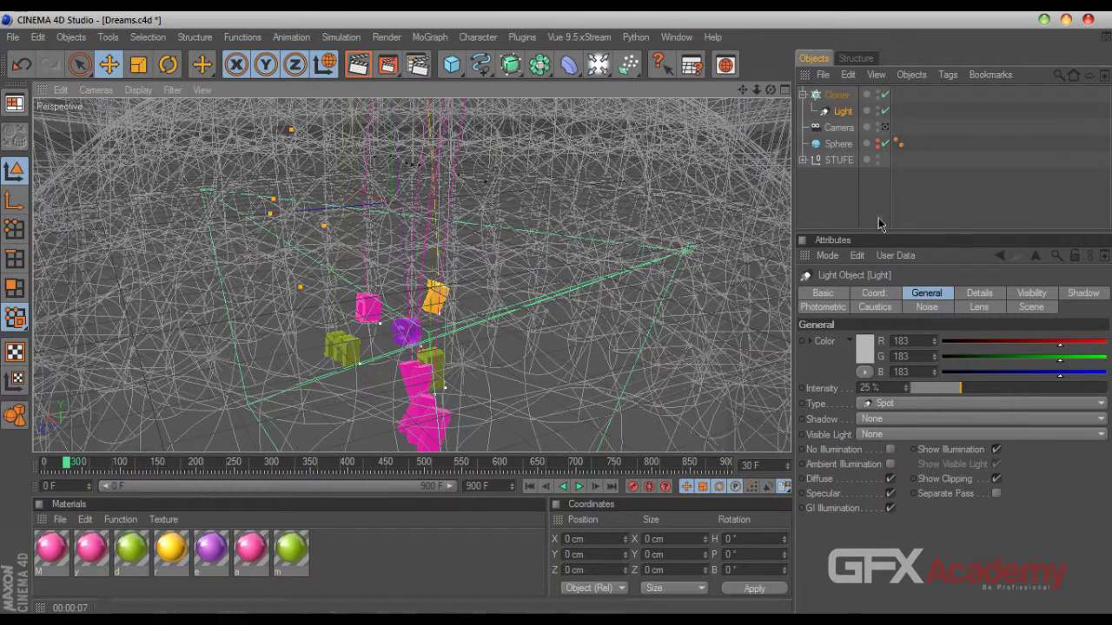
Return to the scene camera and test-render the letters with the widened spot lights
{"action": "left_click", "coordinate": [885, 127]}
{"action": "key", "text": "ctrl+r"}
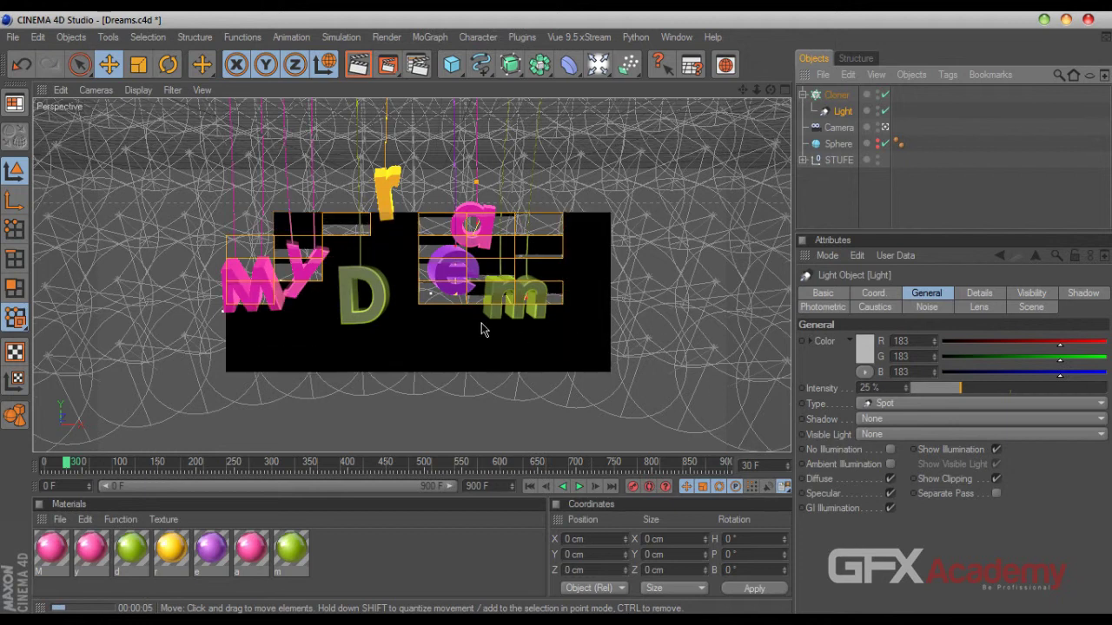
Set the cloned light's color to a warm off-white (RGB 244, 236, 220) and test-render the letters
{"action": "left_click", "coordinate": [864, 348]}
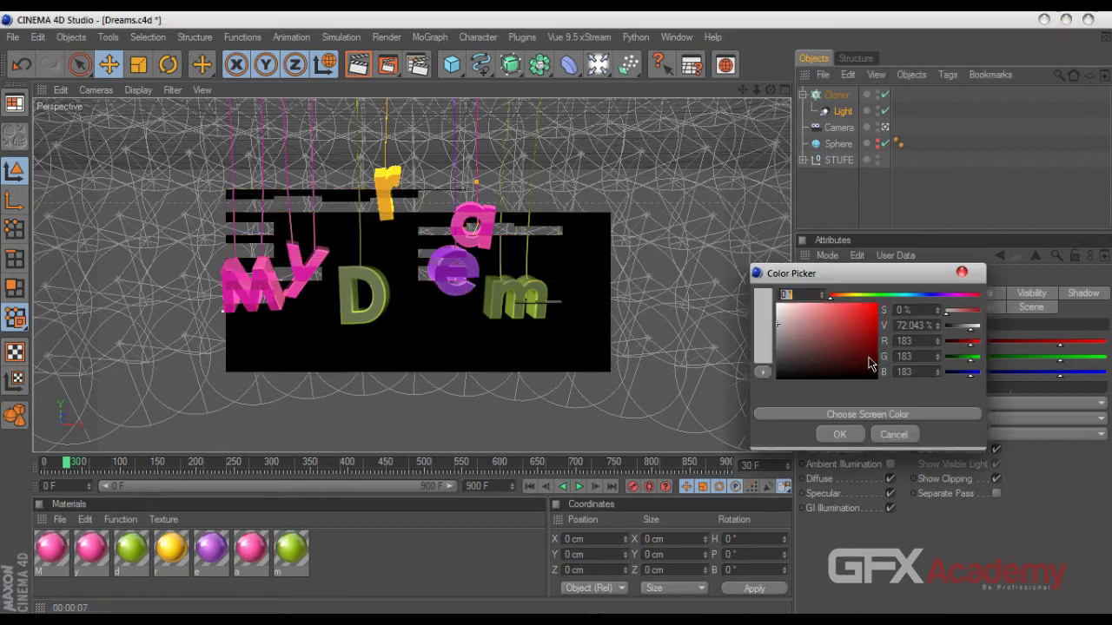
{"action": "left_click", "coordinate": [777, 314]}
{"action": "left_click", "coordinate": [760, 313]}
{"action": "left_click_drag", "start_coordinate": [834, 299], "coordinate": [848, 298]}
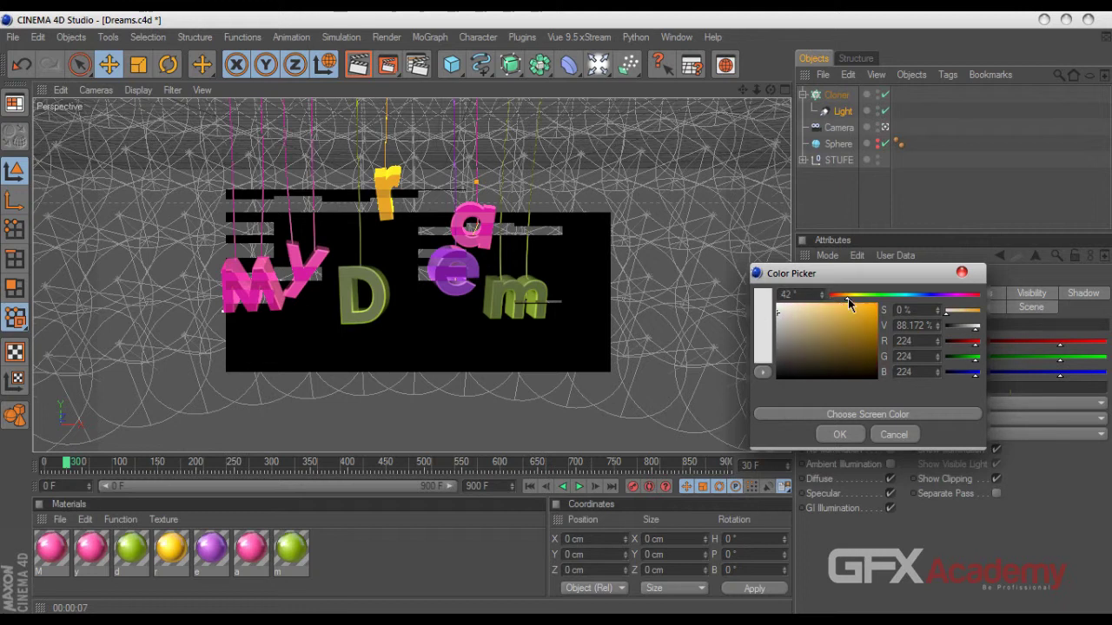
{"action": "left_click_drag", "start_coordinate": [785, 318], "coordinate": [787, 312]}
{"action": "left_click", "coordinate": [840, 435]}
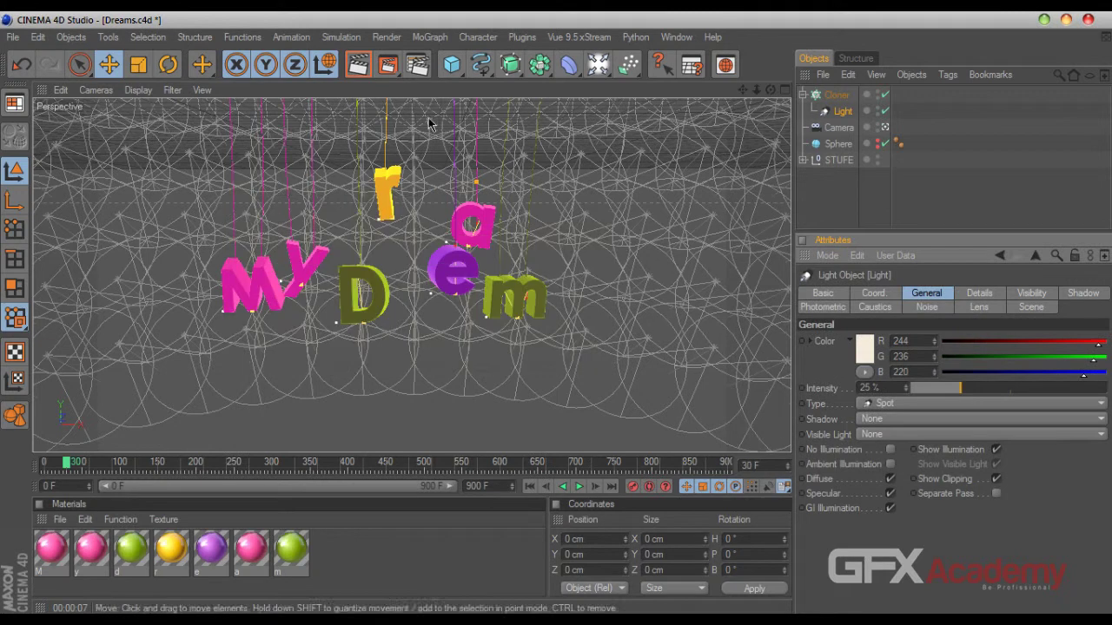
{"action": "key", "text": "ctrl+r"}
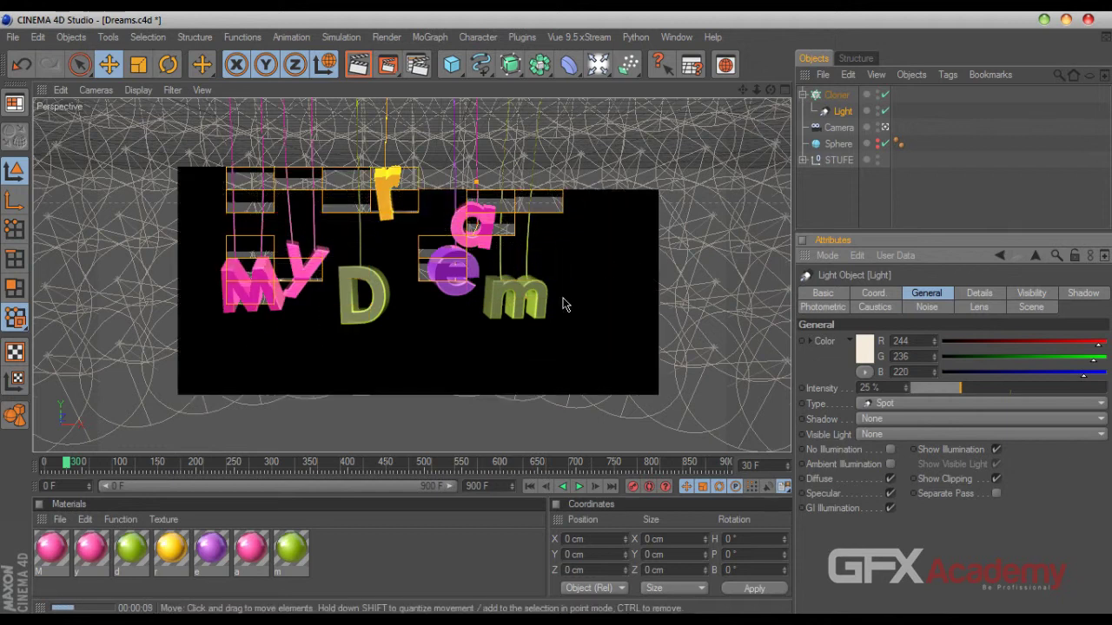
Group the Cloner and the Sphere together under a new null object
{"action": "left_click", "coordinate": [853, 208]}
{"action": "left_click", "coordinate": [804, 94]}
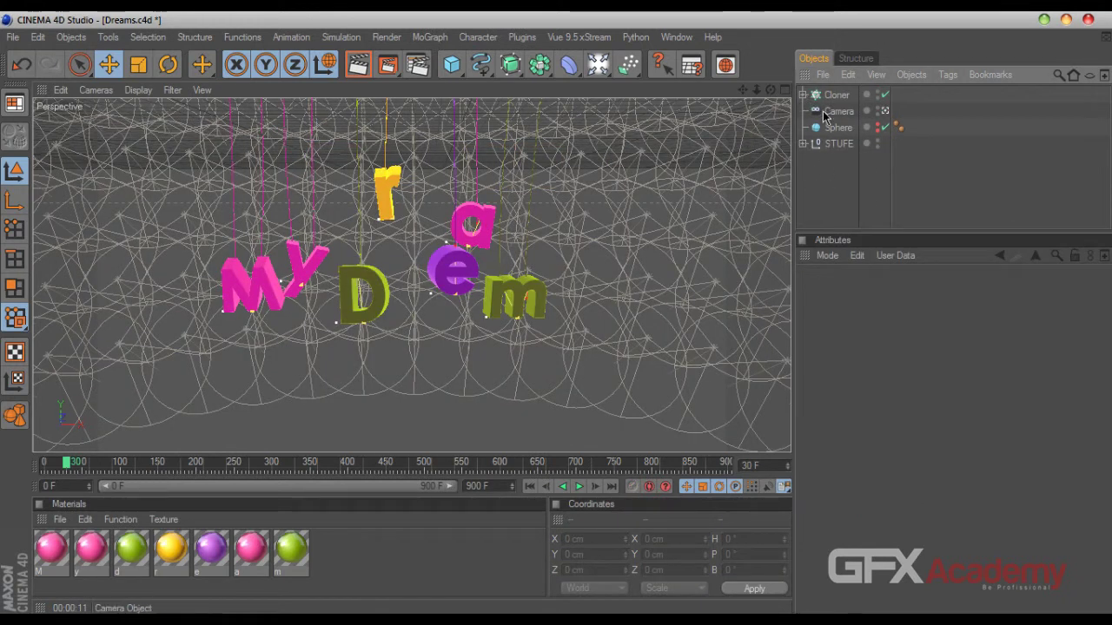
{"action": "double_click", "coordinate": [837, 97]}
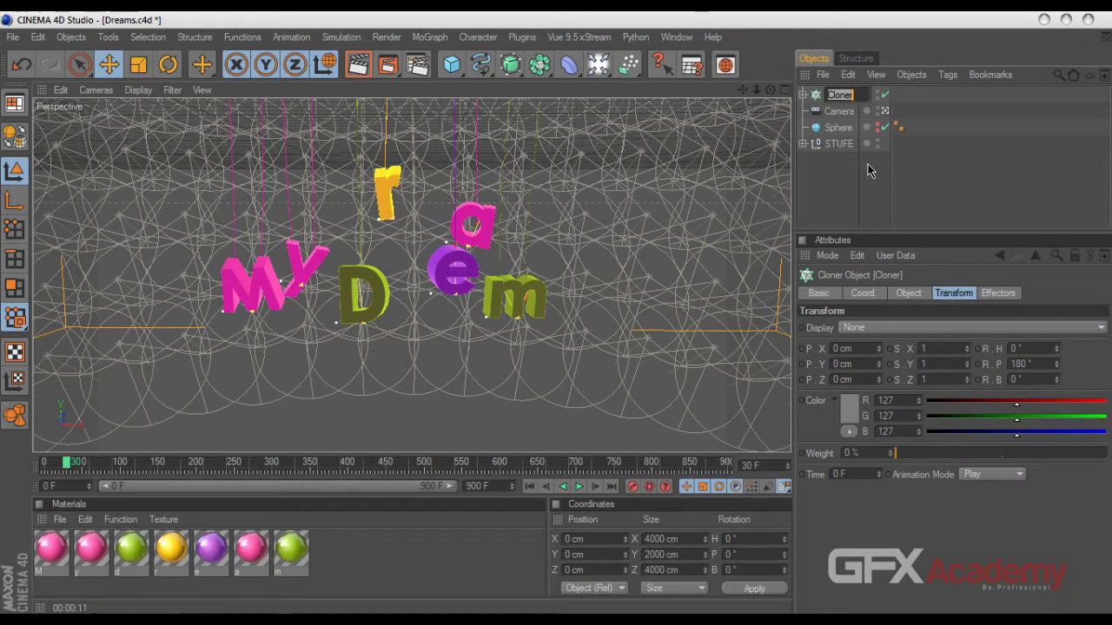
{"action": "left_click", "coordinate": [843, 185]}
{"action": "left_click", "coordinate": [825, 130]}
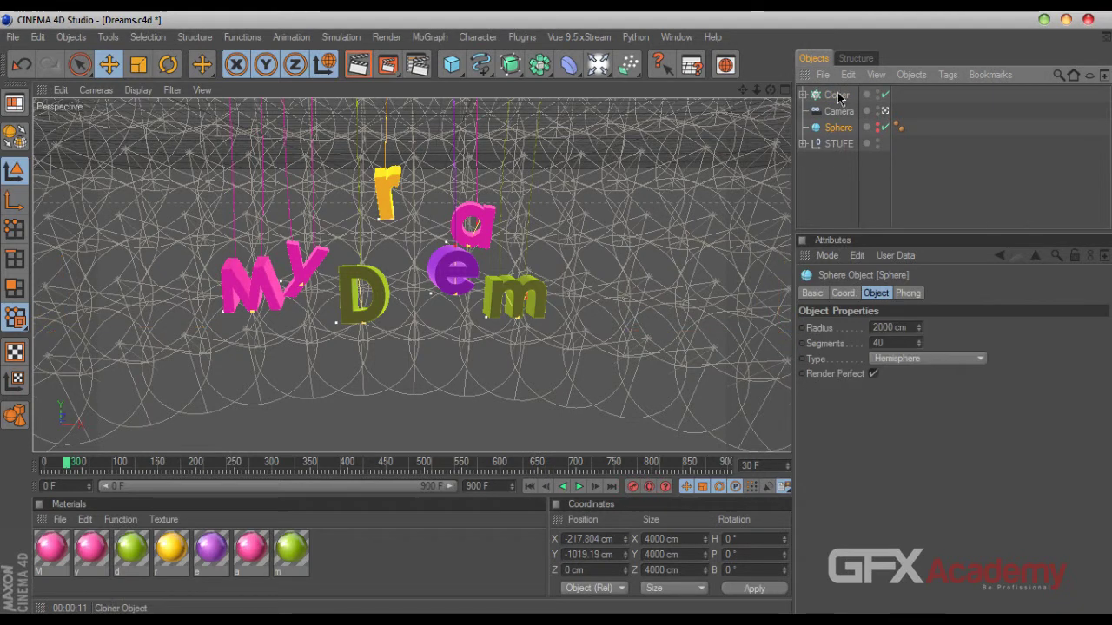
{"action": "left_click", "coordinate": [838, 95], "text": "ctrl"}
{"action": "key", "text": "alt+g"}
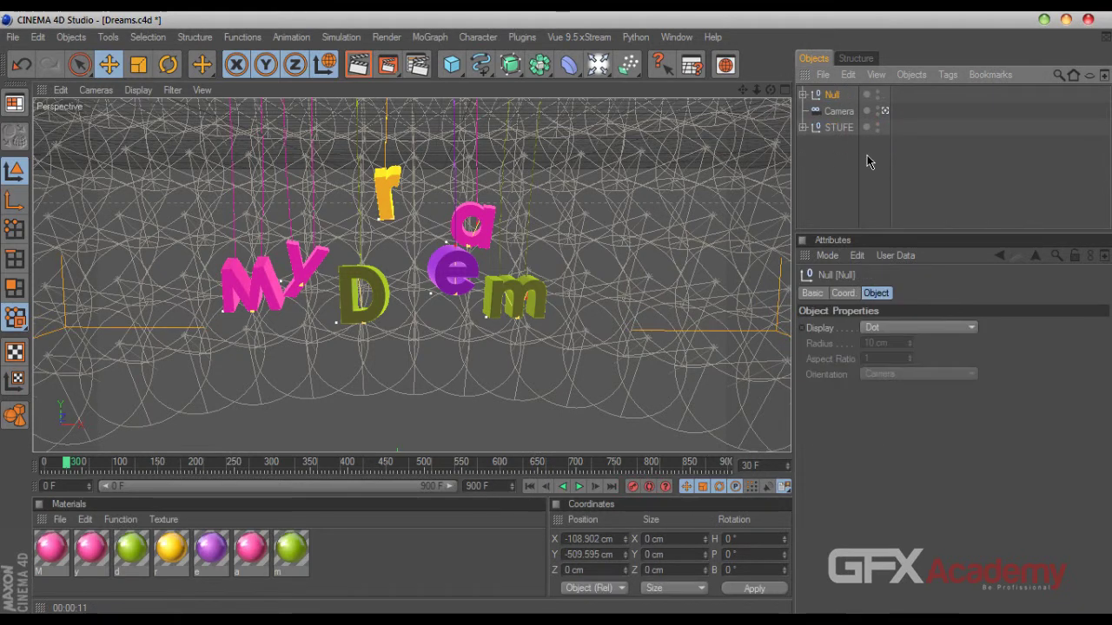
Rename the null holding the cloned lights and the hemisphere to DoomLighting
{"action": "double_click", "coordinate": [835, 95]}
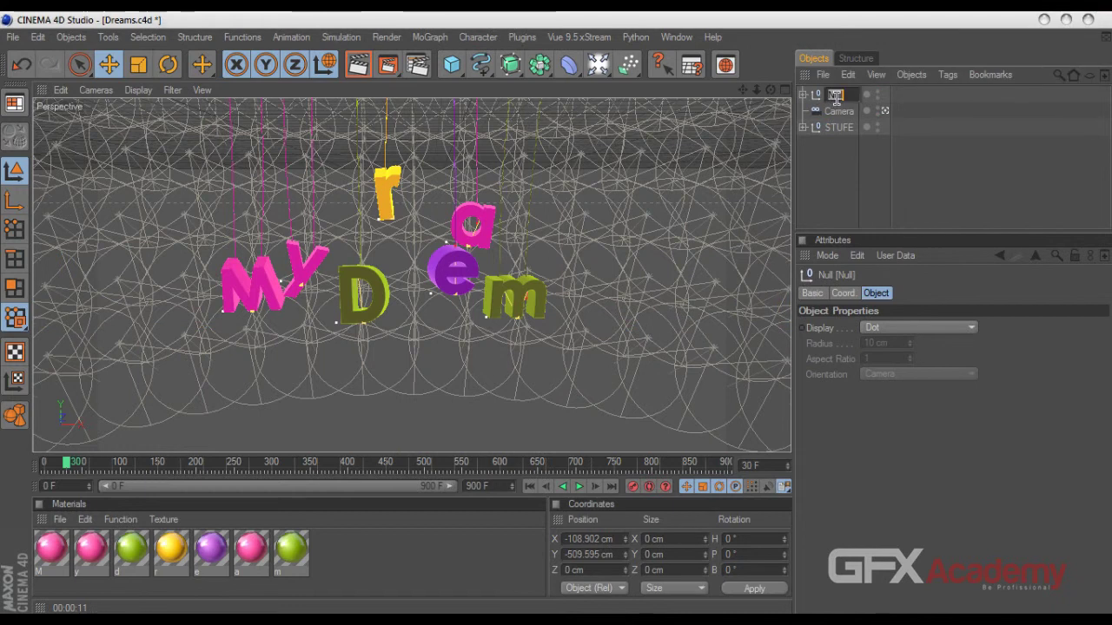
{"action": "type", "text": "DomeLi"}
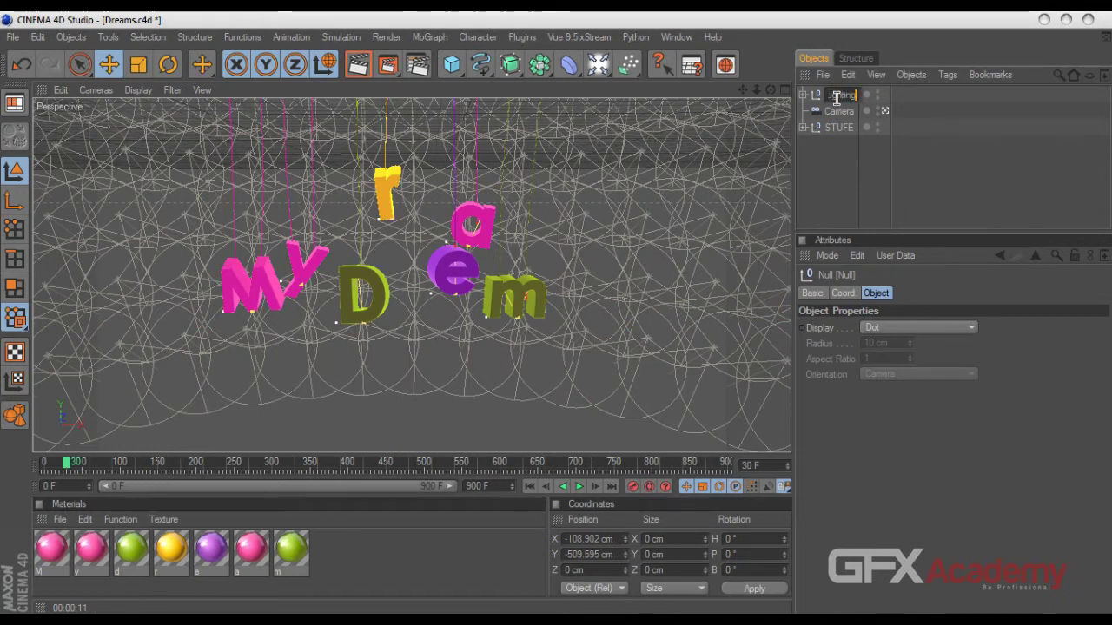
{"action": "key", "text": "Return"}
{"action": "left_click", "coordinate": [848, 179]}
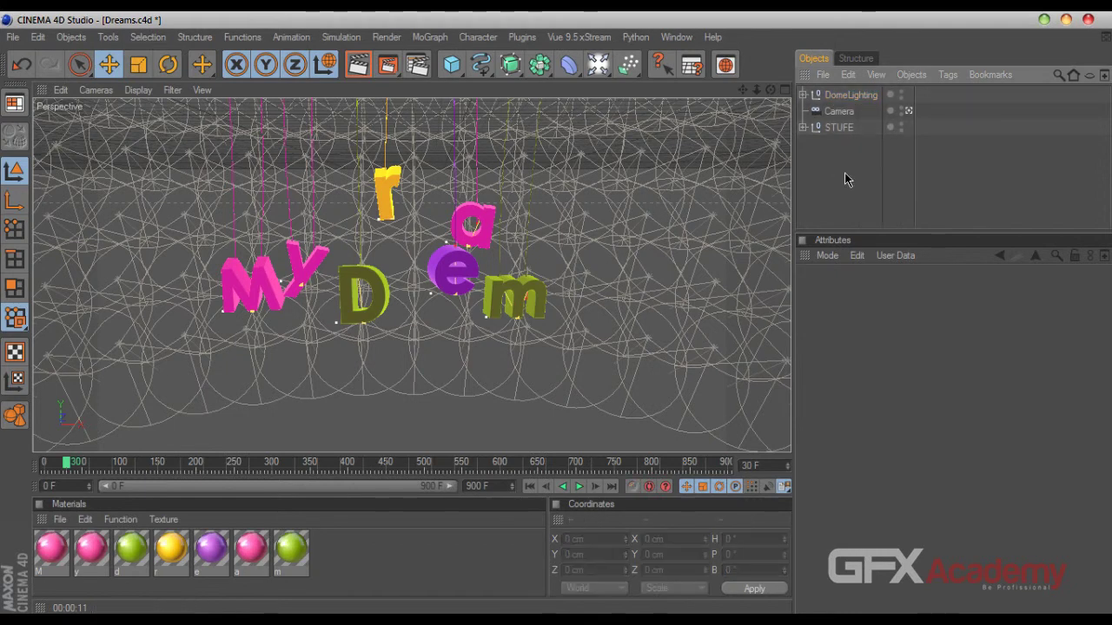
{"action": "double_click", "coordinate": [843, 94]}
{"action": "key", "text": "Return"}
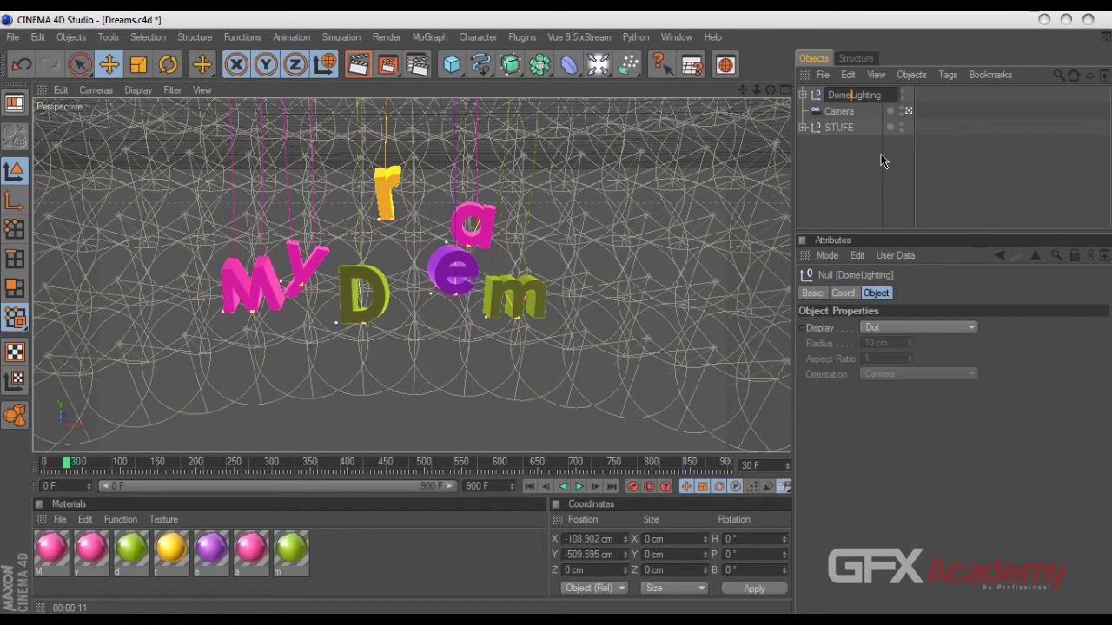
{"action": "key", "text": "Return"}
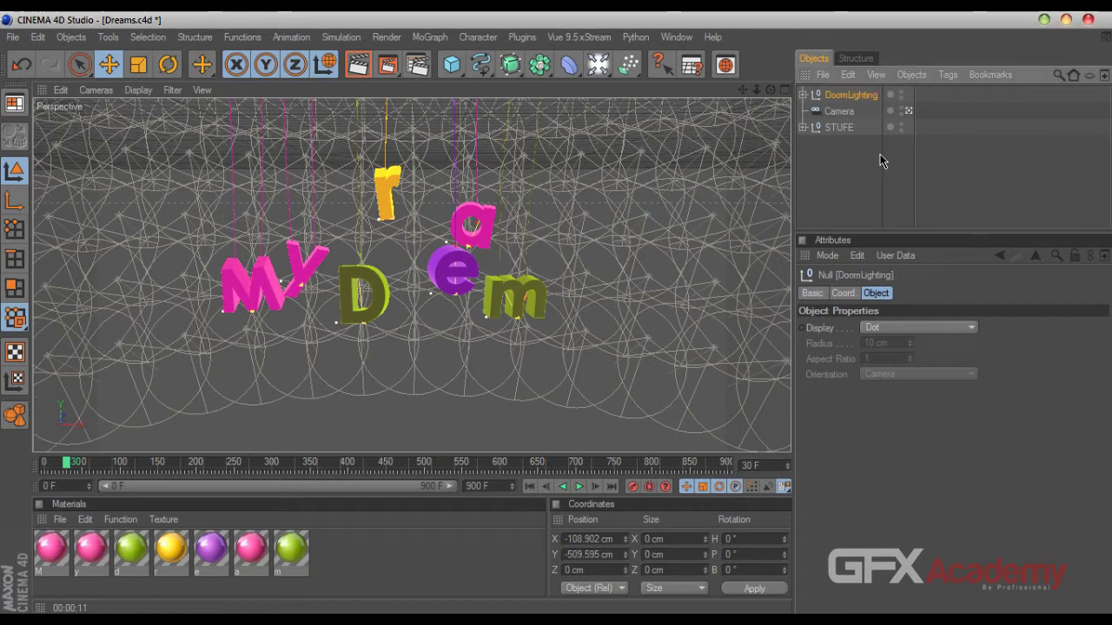
{"action": "left_click", "coordinate": [845, 167]}
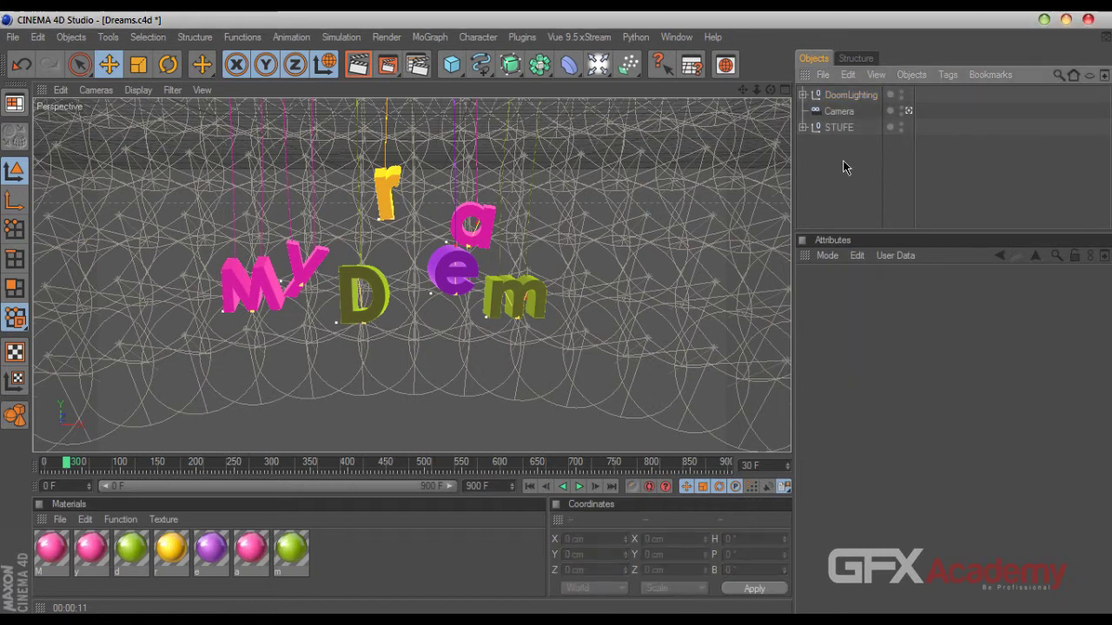
Leave the scene camera to examine the light dome around the hanging letters and play part of the animation
{"action": "left_click", "coordinate": [907, 110]}
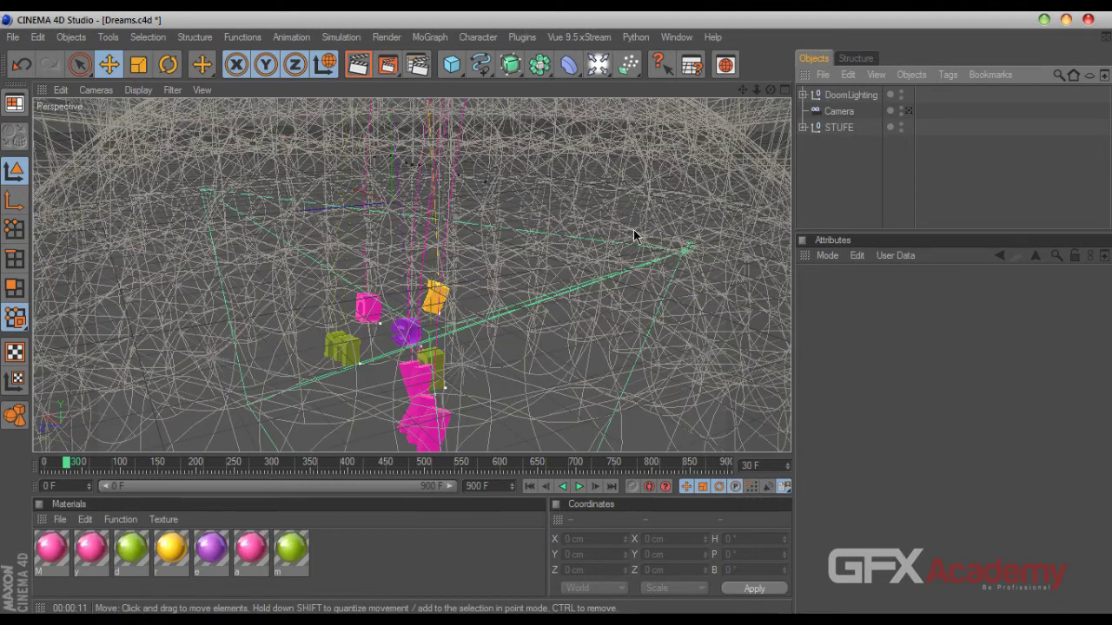
{"action": "scroll", "coordinate": [634, 229], "scroll_direction": "down", "scroll_amount": 2}
{"action": "scroll", "coordinate": [636, 232], "scroll_direction": "up", "scroll_amount": 3}
{"action": "scroll", "coordinate": [656, 235], "scroll_direction": "down", "scroll_amount": 2}
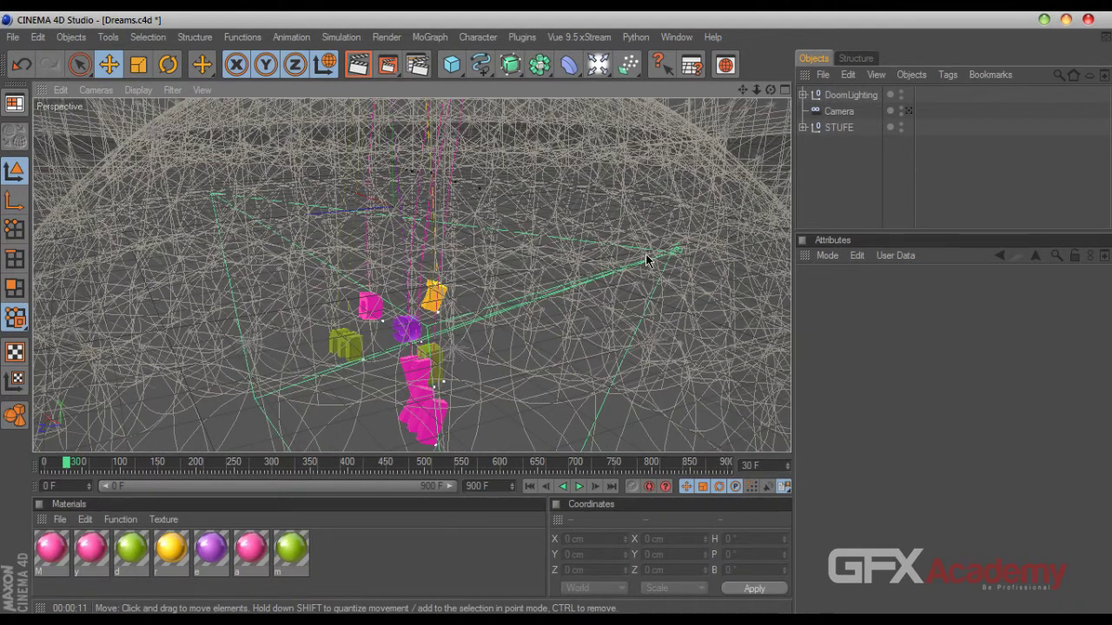
{"action": "scroll", "coordinate": [646, 260], "scroll_direction": "down", "scroll_amount": 2}
{"action": "mouse_move", "coordinate": [770, 89]}
{"action": "left_mouse_down"}
{"action": "mouse_move", "coordinate": [730, 104]}
{"action": "mouse_move", "coordinate": [771, 108]}
{"action": "mouse_move", "coordinate": [844, 87]}
{"action": "mouse_move", "coordinate": [778, 93]}
{"action": "mouse_move", "coordinate": [772, 107]}
{"action": "left_mouse_up"}
{"action": "scroll", "coordinate": [592, 297], "scroll_direction": "up", "scroll_amount": 2}
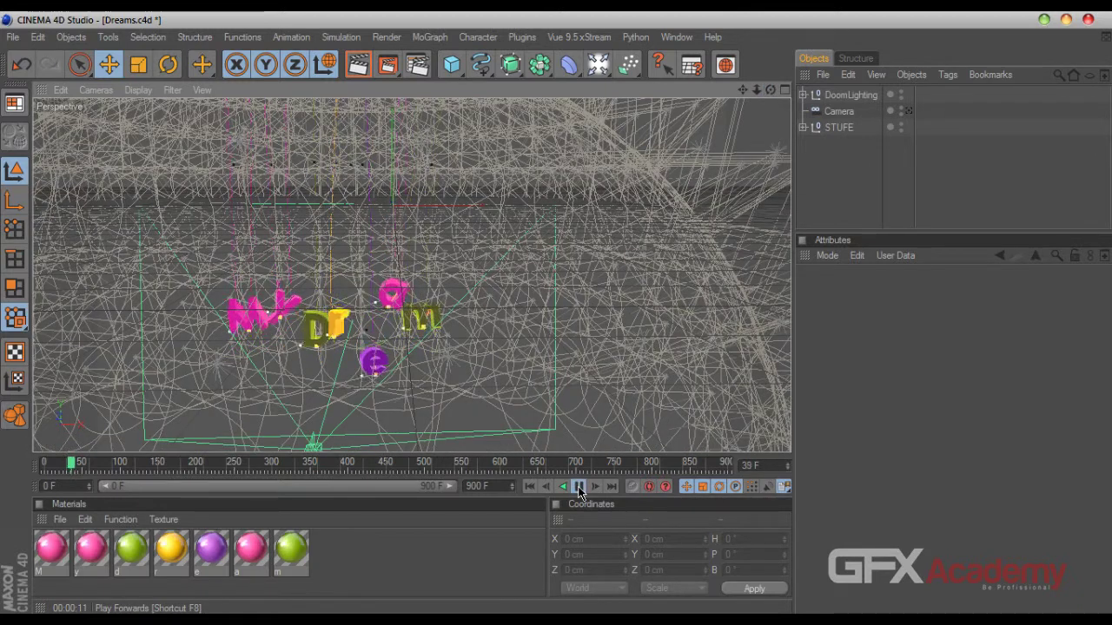
{"action": "left_click", "coordinate": [579, 488]}
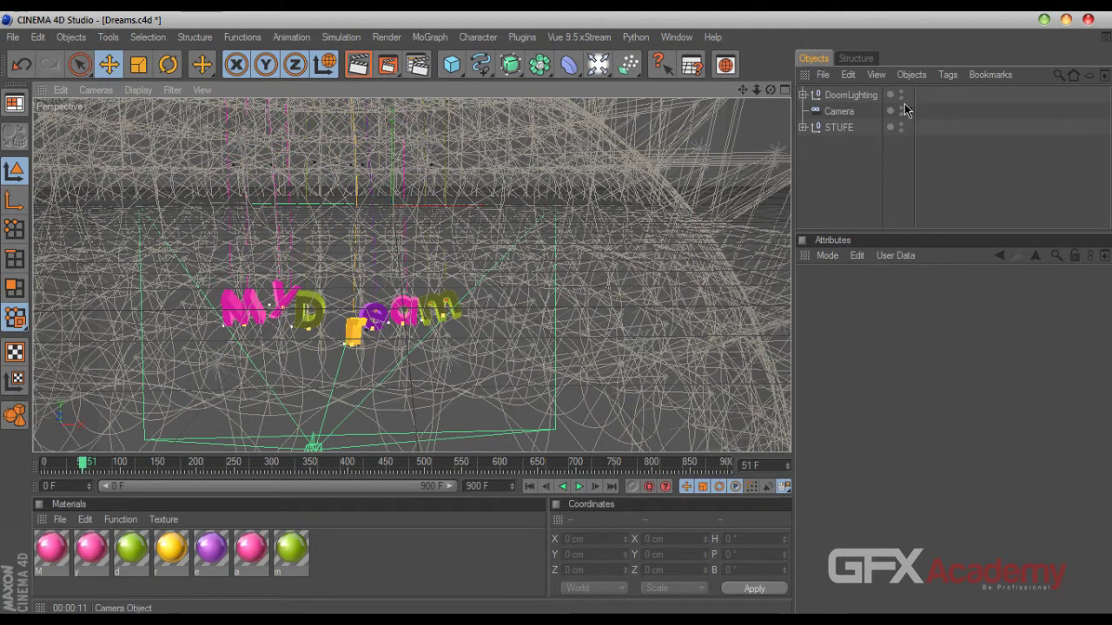
Hide the DoomLighting group in the viewport and renders, and delete the full and half reflection materials
{"action": "double_click", "coordinate": [901, 96]}
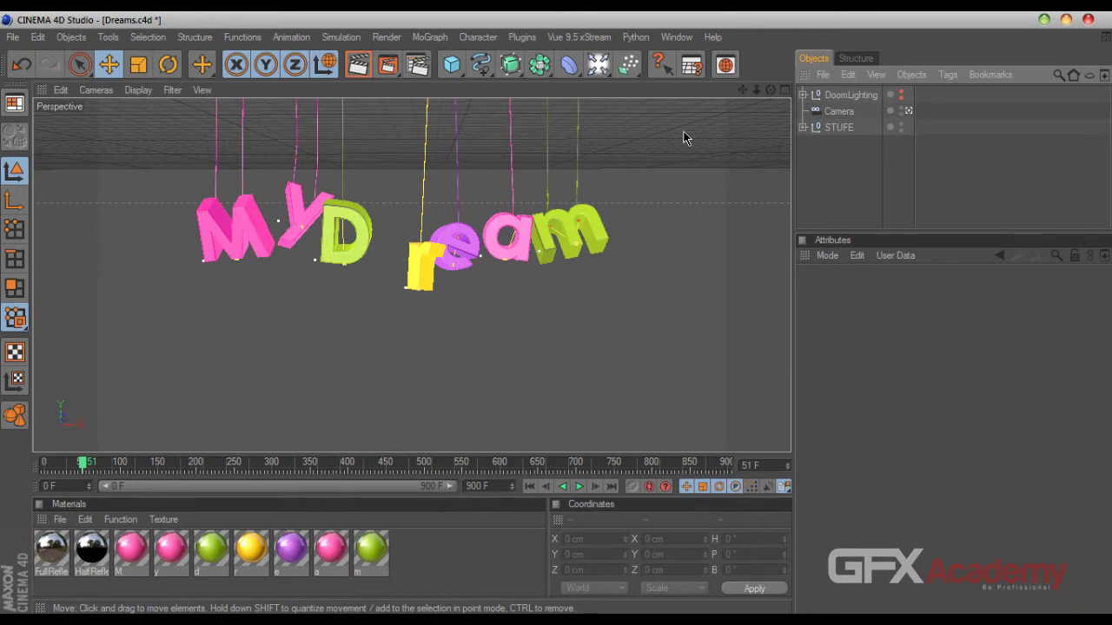
{"action": "left_click_drag", "start_coordinate": [91, 589], "coordinate": [49, 567]}
{"action": "key", "text": "Delete"}
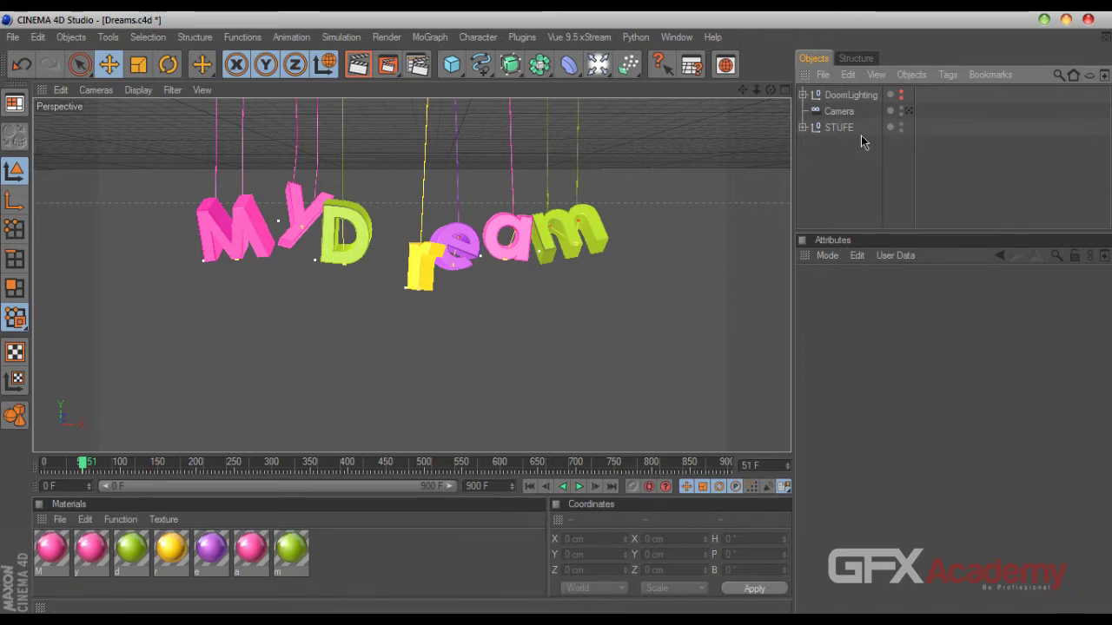
Outside the scene camera, add a spot light and rotate it to a pitch of -180° so it faces the camera
{"action": "left_click", "coordinate": [908, 112]}
{"action": "scroll", "coordinate": [702, 194], "scroll_direction": "down", "scroll_amount": 6}
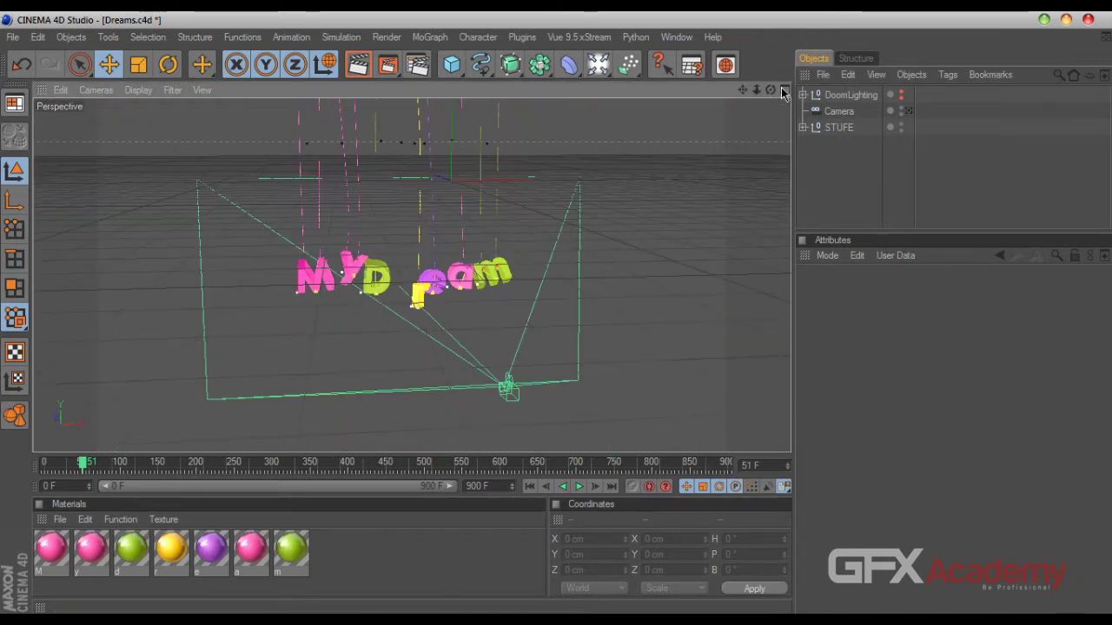
{"action": "left_click", "coordinate": [597, 64]}
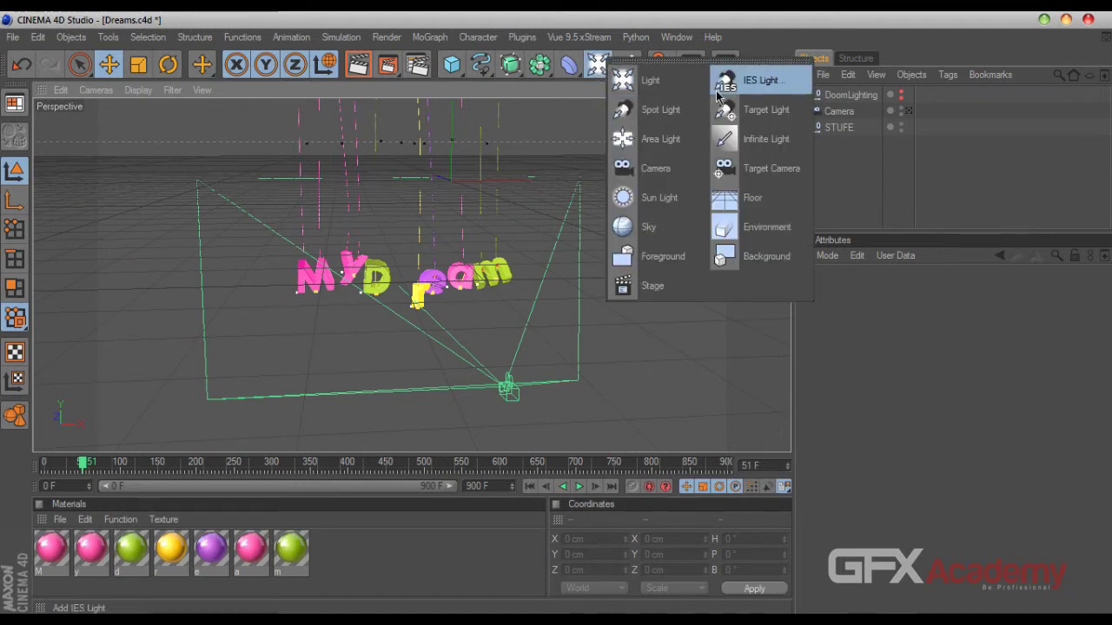
{"action": "left_click", "coordinate": [671, 118]}
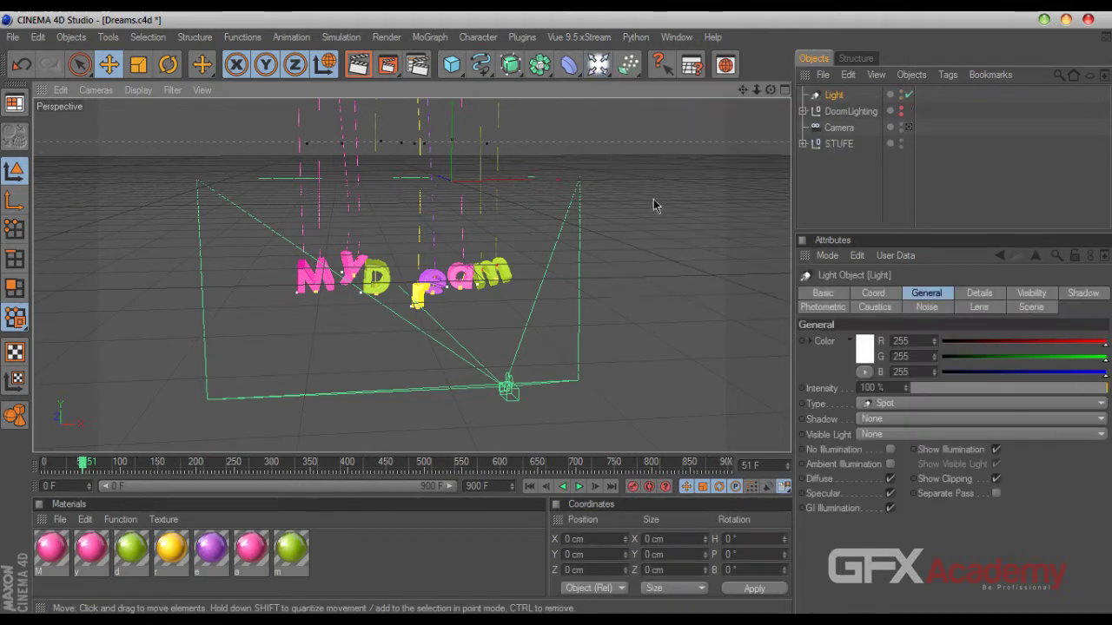
{"action": "left_click_drag", "start_coordinate": [771, 90], "coordinate": [587, 64]}
{"action": "key", "text": "r"}
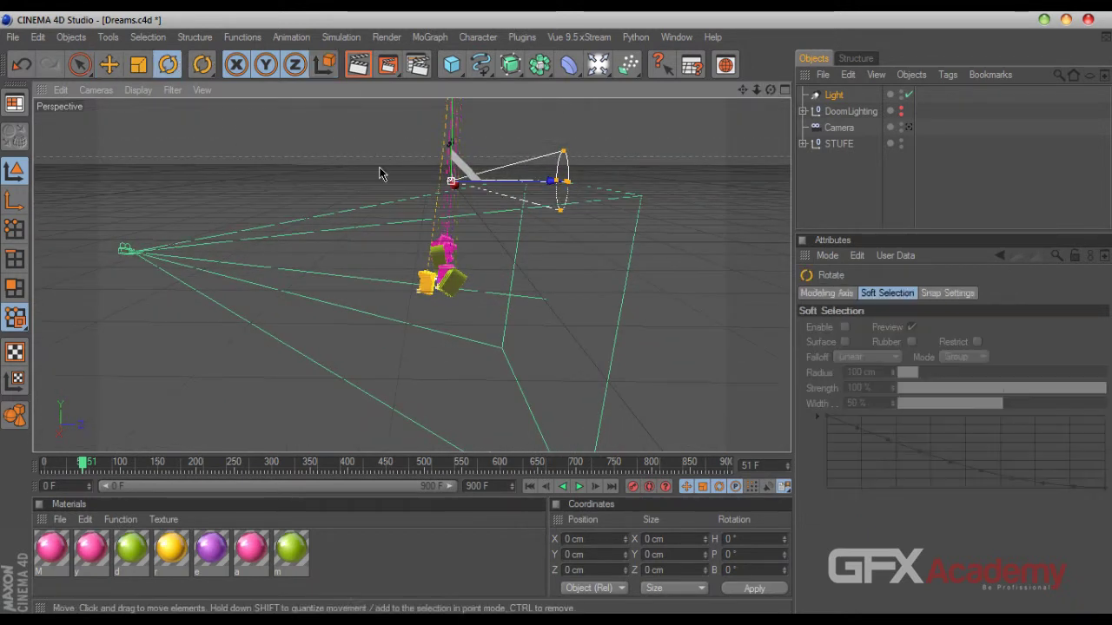
{"action": "left_click_drag", "start_coordinate": [493, 136], "coordinate": [434, 205]}
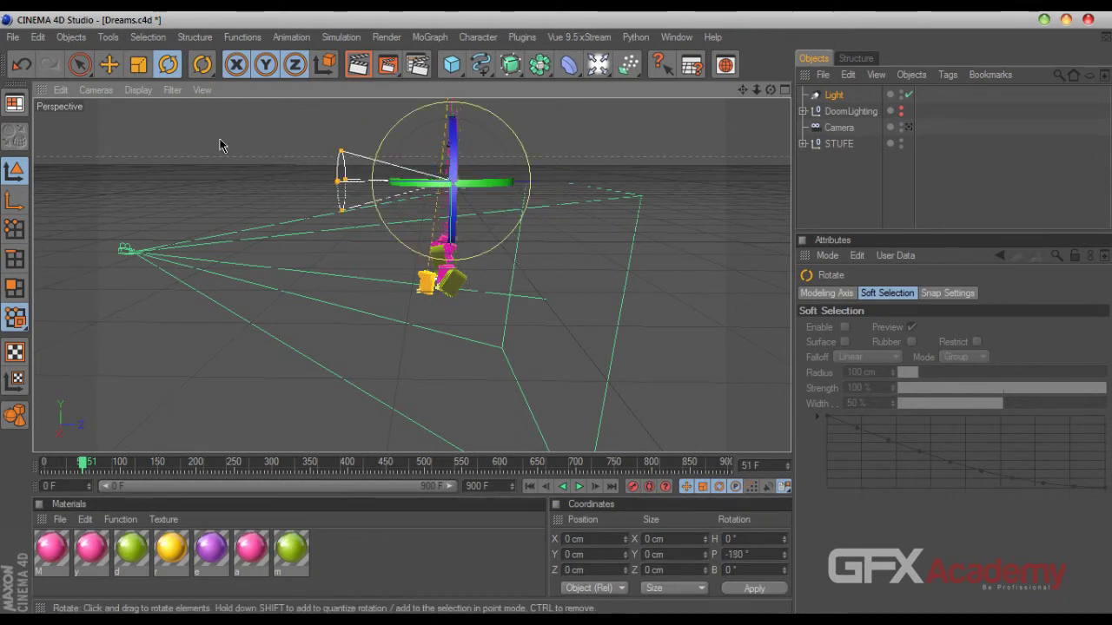
Center the spot light on the letters and move it behind them, to about X -217, Y -390, Z 387 cm, adjusting its cone
{"action": "left_click", "coordinate": [784, 89]}
{"action": "left_click", "coordinate": [787, 276]}
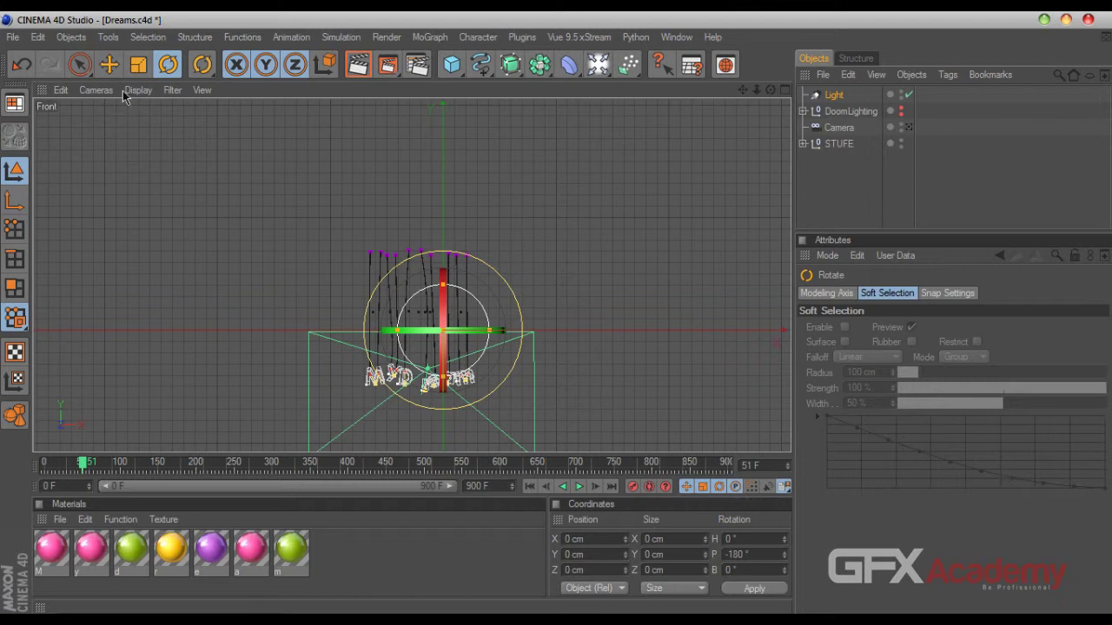
{"action": "key", "text": "e"}
{"action": "left_click_drag", "start_coordinate": [463, 351], "coordinate": [417, 429]}
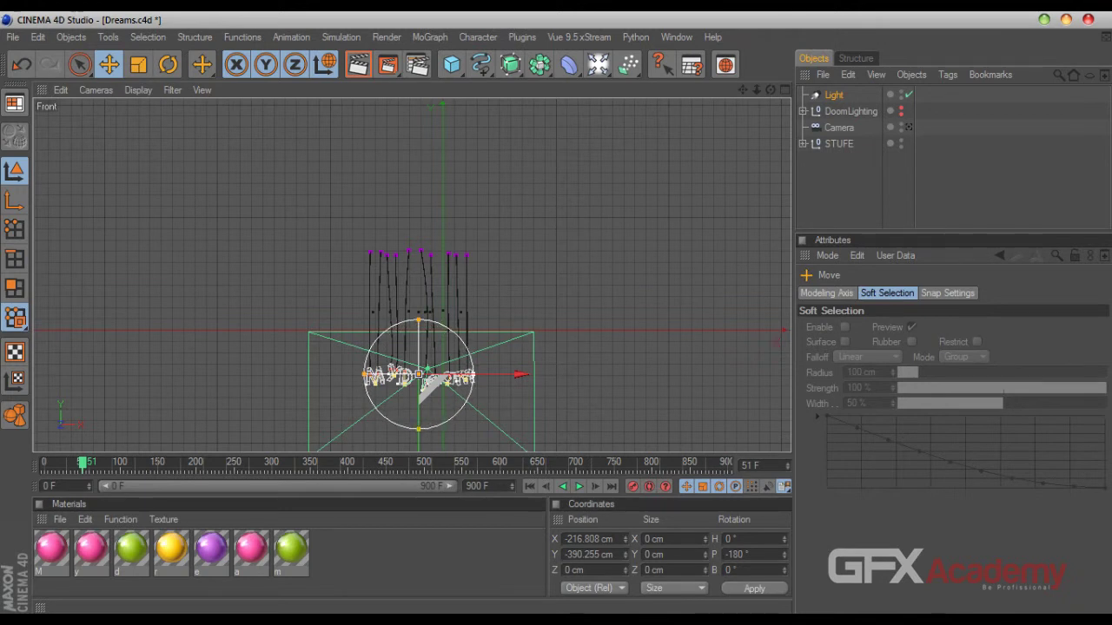
{"action": "left_click", "coordinate": [785, 92]}
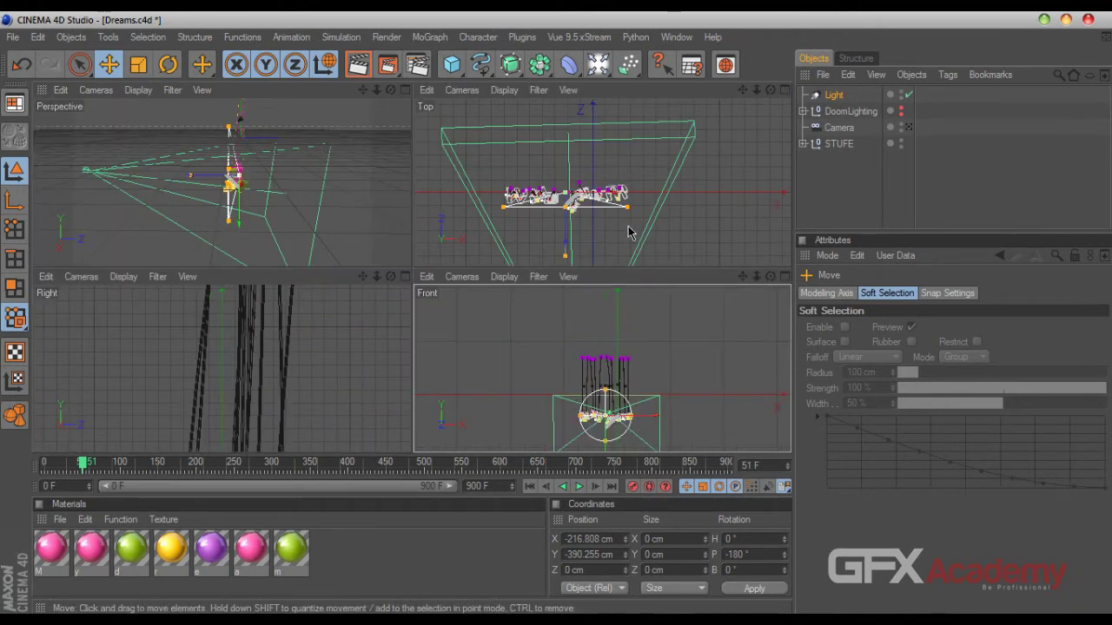
{"action": "left_click_drag", "start_coordinate": [564, 255], "coordinate": [566, 207]}
{"action": "left_click_drag", "start_coordinate": [566, 160], "coordinate": [570, 207]}
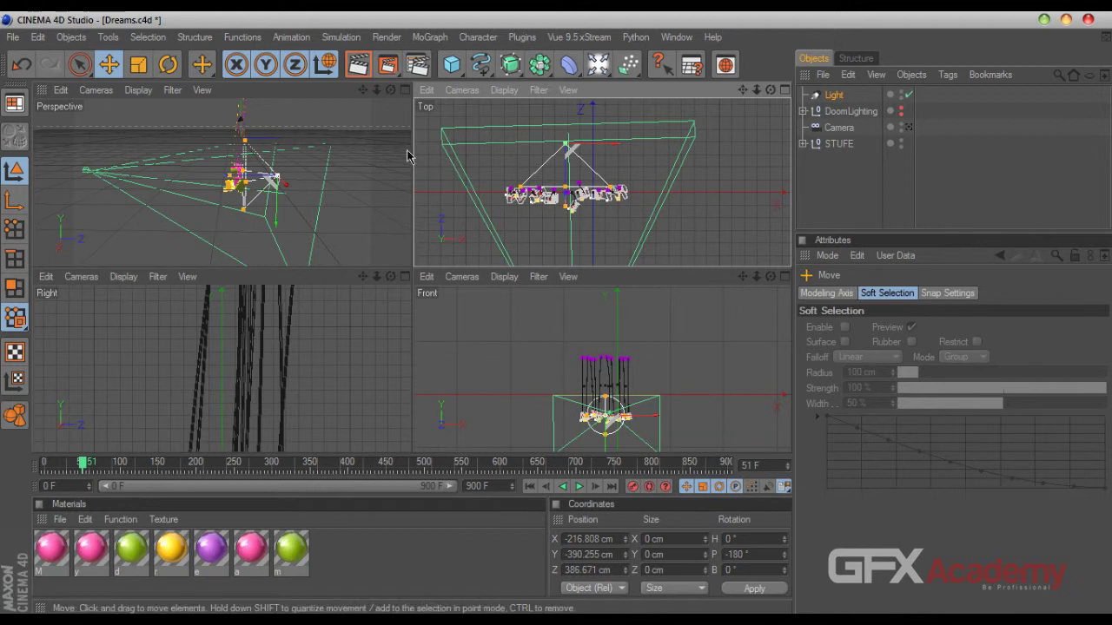
Pull the spot light farther back to about Z 1465 cm, and lengthen and widen its cone toward the letters
{"action": "key", "text": "F1"}
{"action": "left_click_drag", "start_coordinate": [770, 90], "coordinate": [721, 152]}
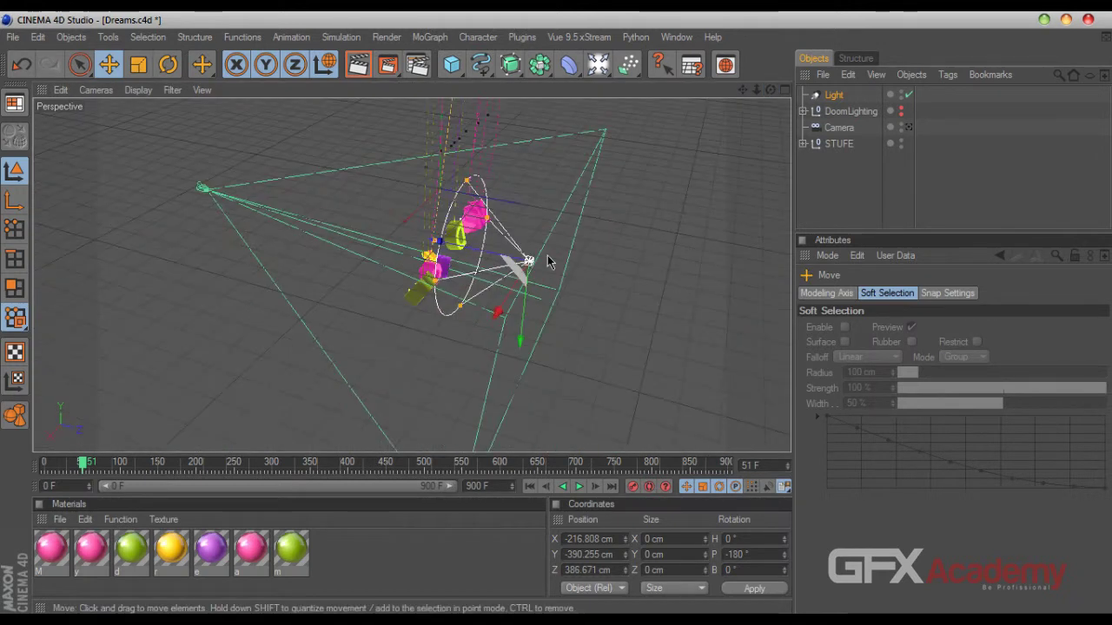
{"action": "left_click_drag", "start_coordinate": [488, 261], "coordinate": [717, 310]}
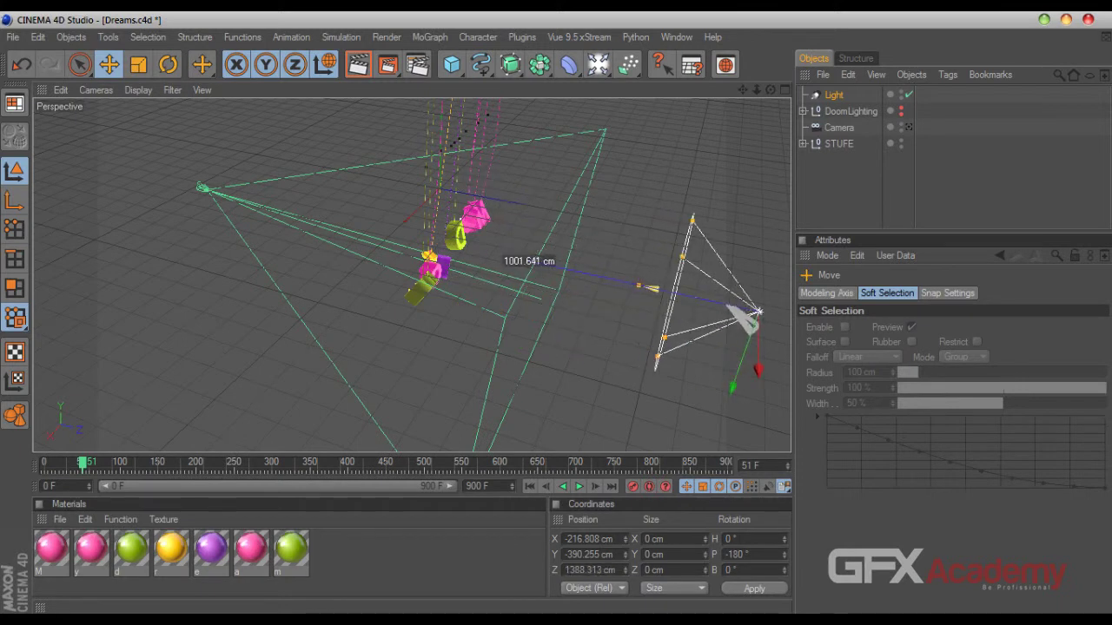
{"action": "left_click_drag", "start_coordinate": [526, 262], "coordinate": [516, 304]}
{"action": "left_click_drag", "start_coordinate": [655, 290], "coordinate": [471, 248]}
{"action": "left_click_drag", "start_coordinate": [599, 193], "coordinate": [554, 200]}
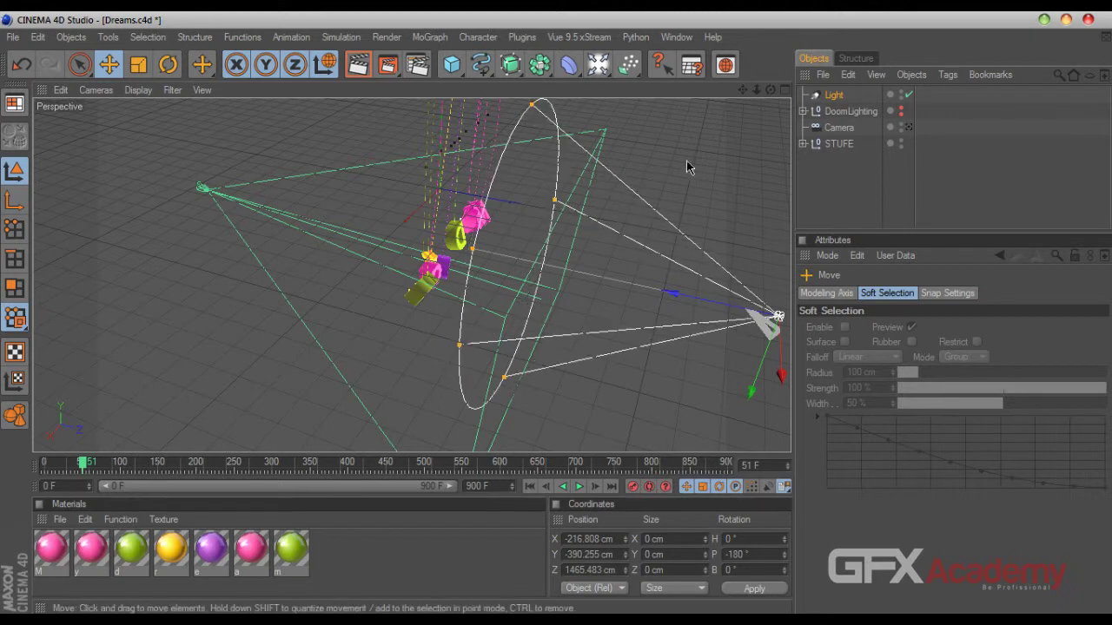
{"action": "left_click_drag", "start_coordinate": [474, 251], "coordinate": [470, 249]}
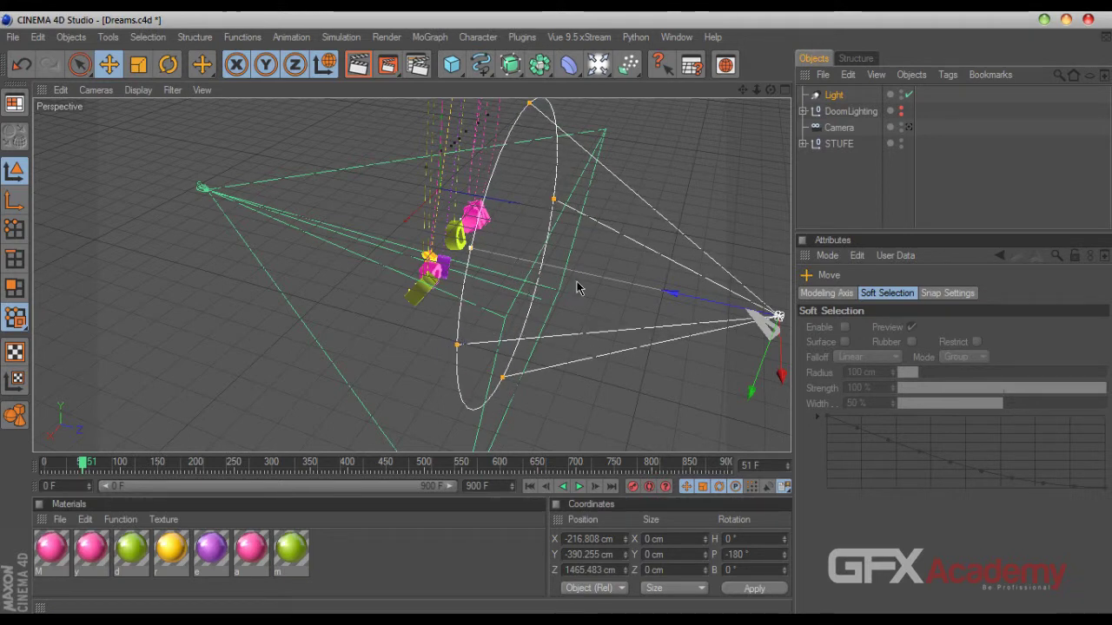
{"action": "mouse_move", "coordinate": [770, 89]}
{"action": "left_mouse_down"}
{"action": "mouse_move", "coordinate": [759, 65]}
{"action": "mouse_move", "coordinate": [773, 98]}
{"action": "left_mouse_up"}
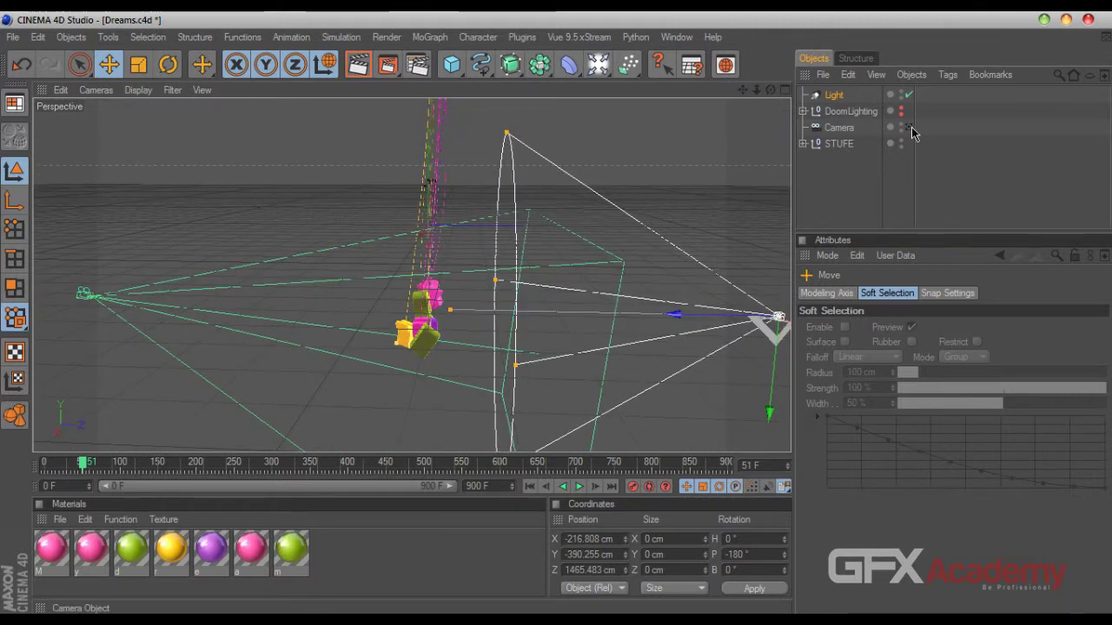
Return to the scene camera, make the DoomLighting group visible again, and expand it to show its objects
{"action": "left_click", "coordinate": [909, 128]}
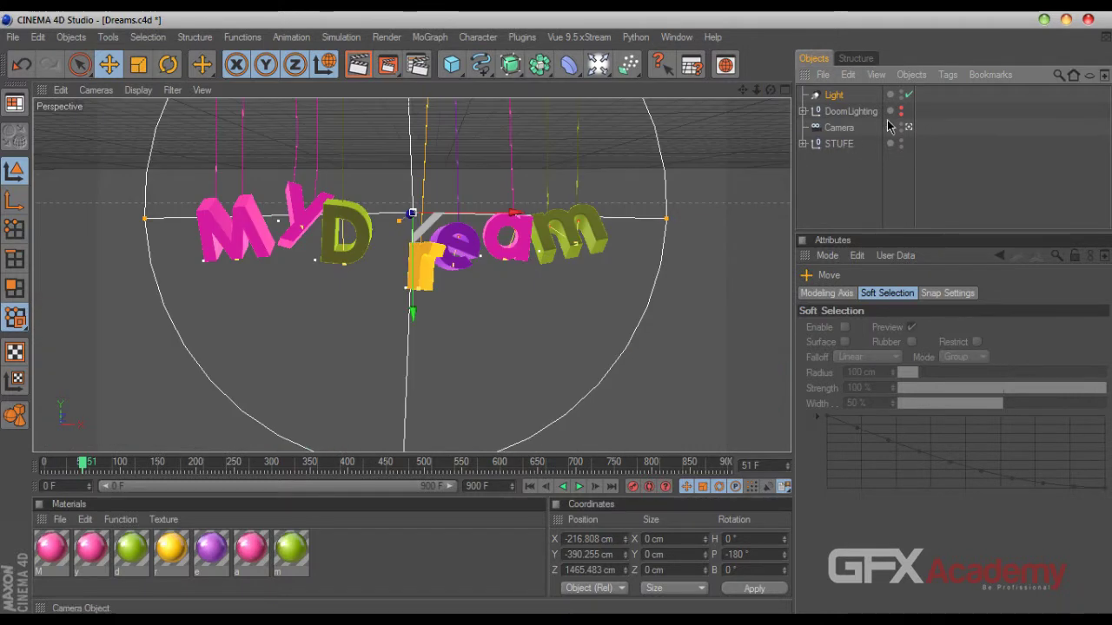
{"action": "left_click", "coordinate": [803, 112]}
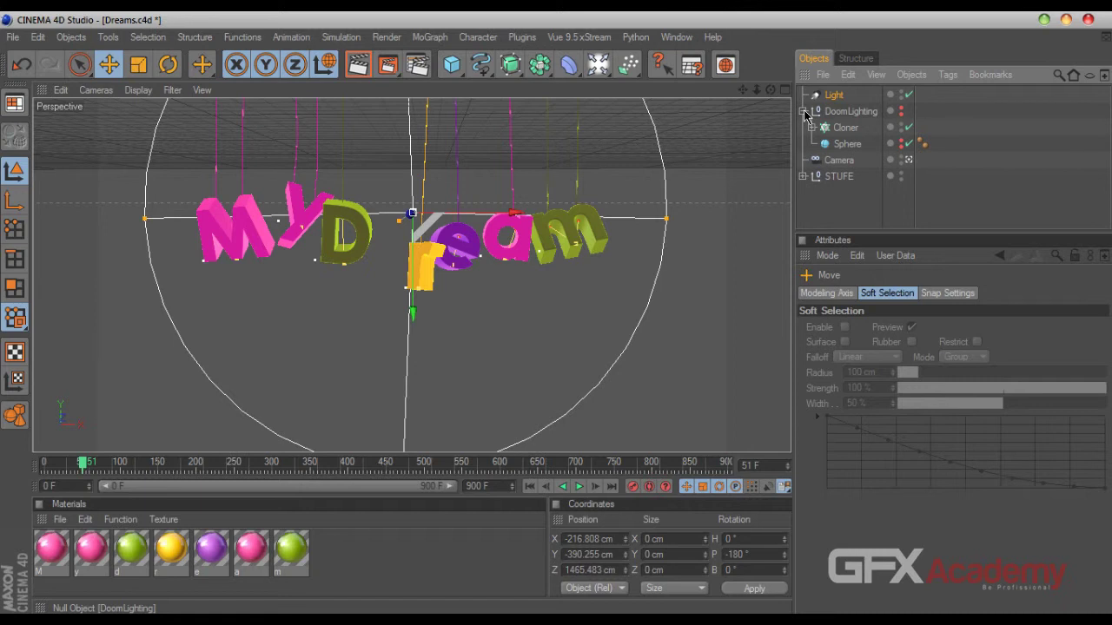
{"action": "left_click", "coordinate": [803, 112]}
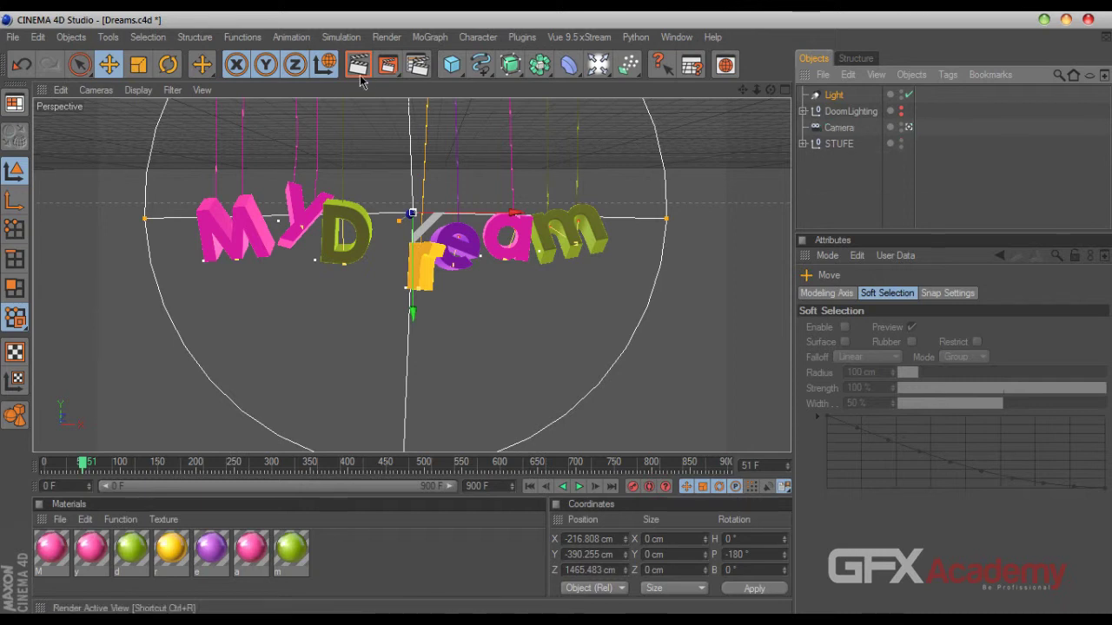
{"action": "left_click", "coordinate": [902, 110]}
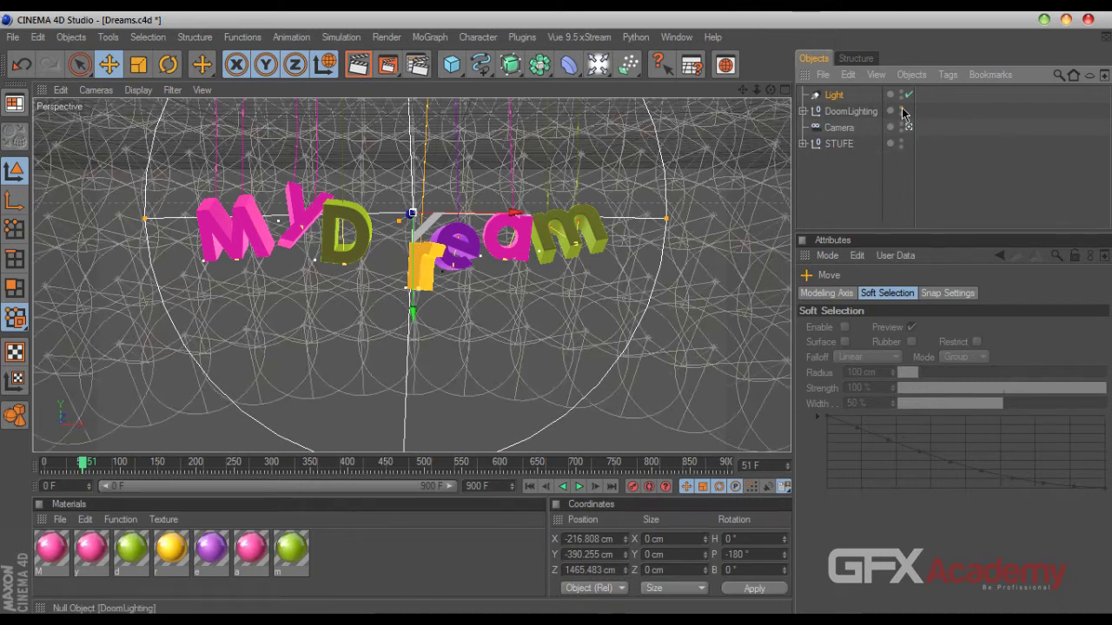
{"action": "left_click", "coordinate": [803, 111]}
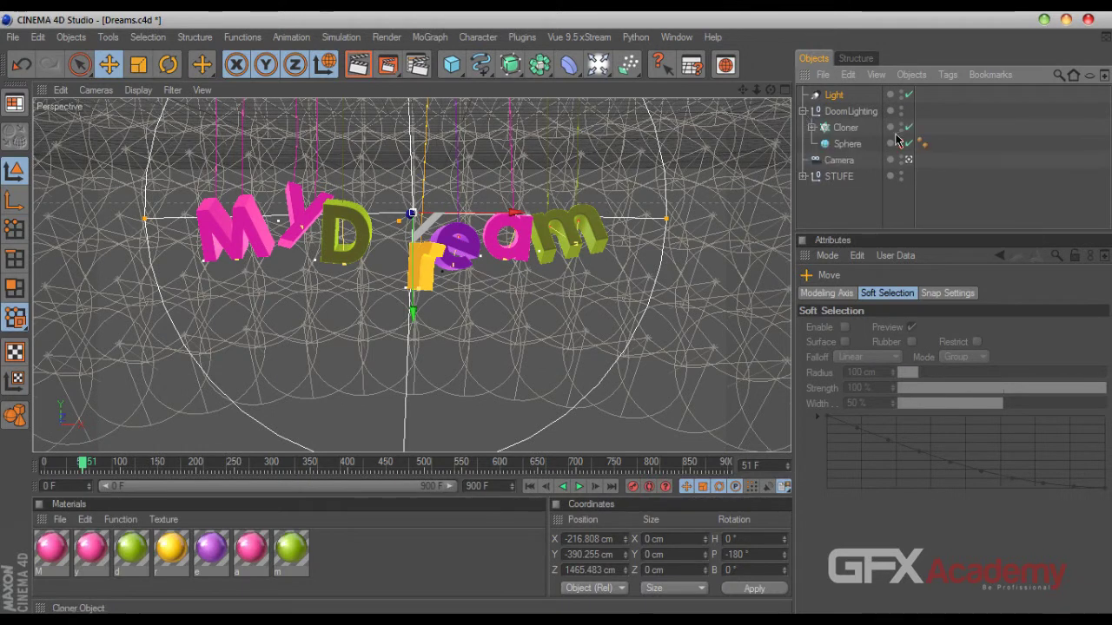
Expand the Cloner and compare test renders with the back spot light switched off and on again
{"action": "left_click", "coordinate": [812, 128]}
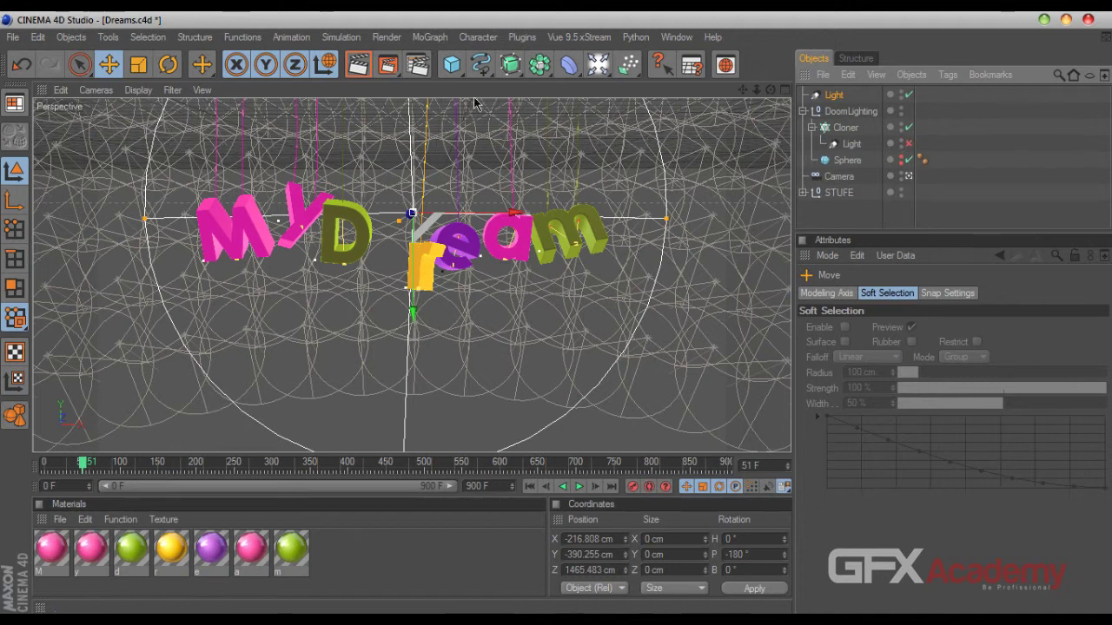
{"action": "left_click", "coordinate": [909, 95]}
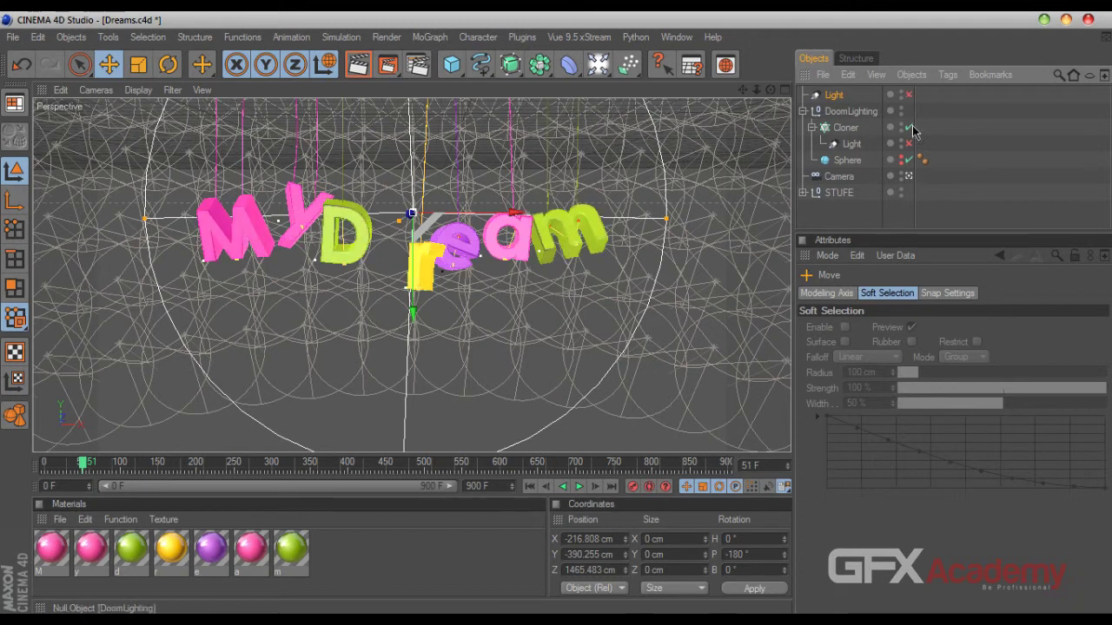
{"action": "key", "text": "ctrl+r"}
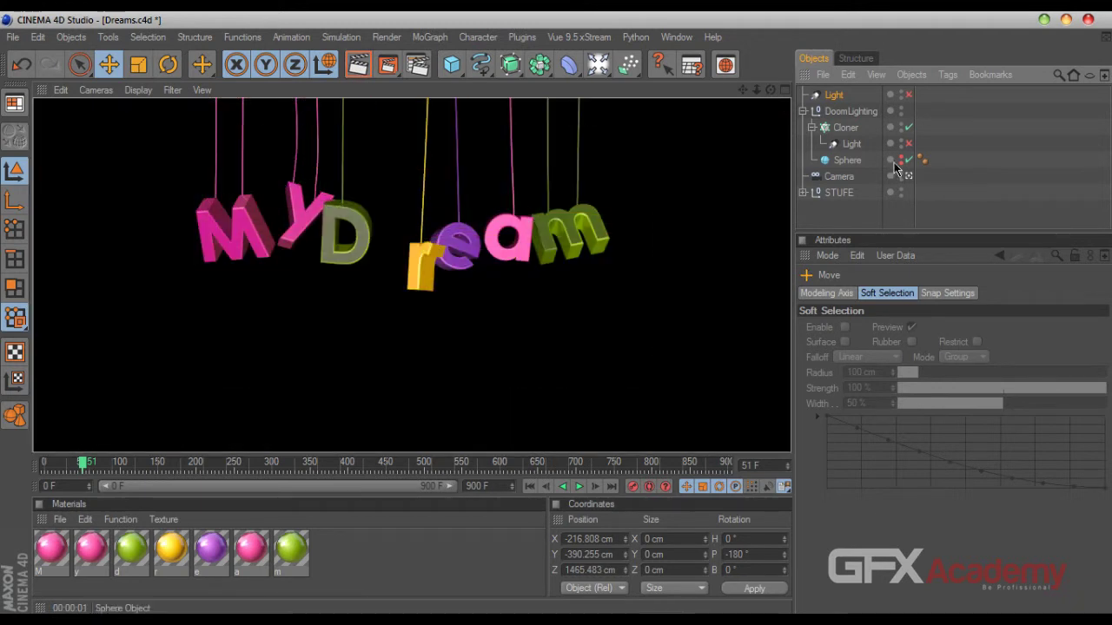
{"action": "left_click", "coordinate": [909, 96]}
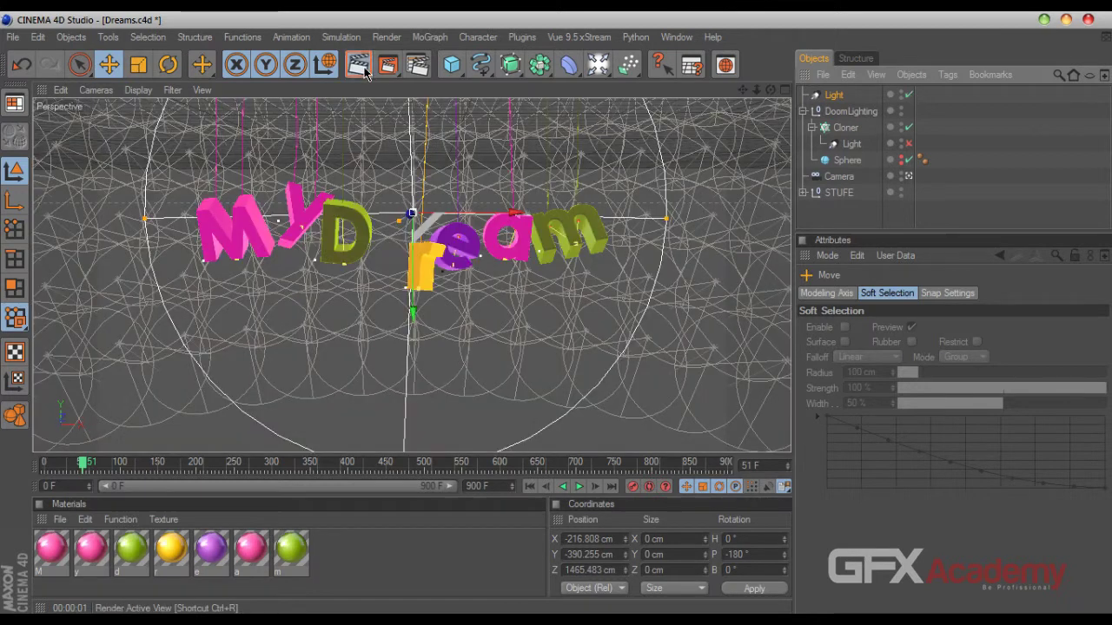
{"action": "key", "text": "ctrl+r"}
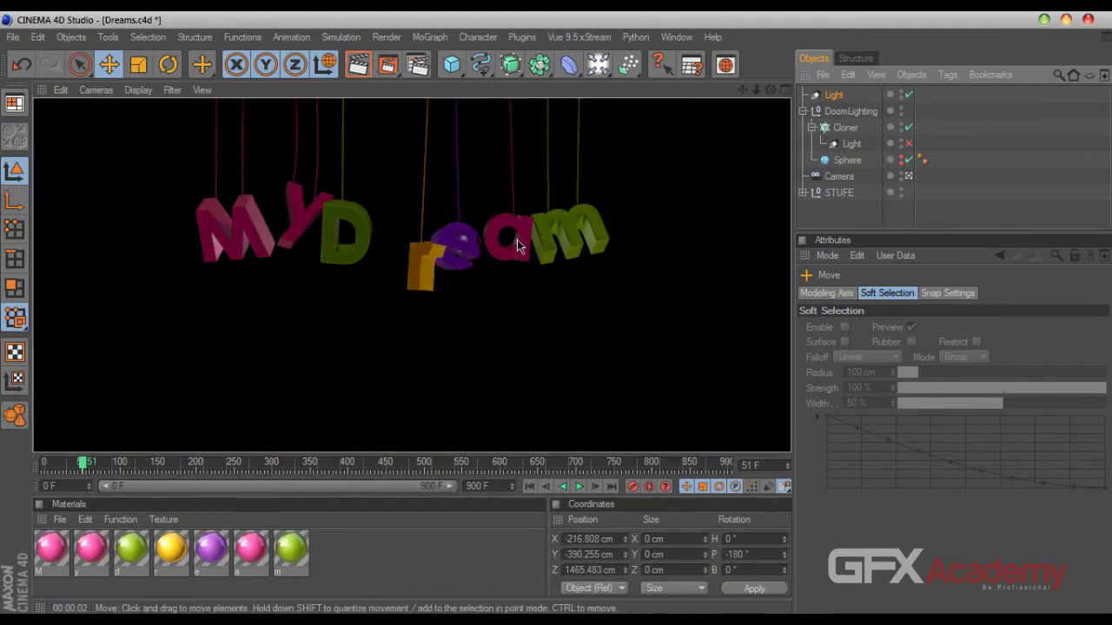
Outside the scene camera, lengthen the back spot light's cone to reach the letters and raise the light to about Y -156 cm
{"action": "left_click", "coordinate": [833, 94]}
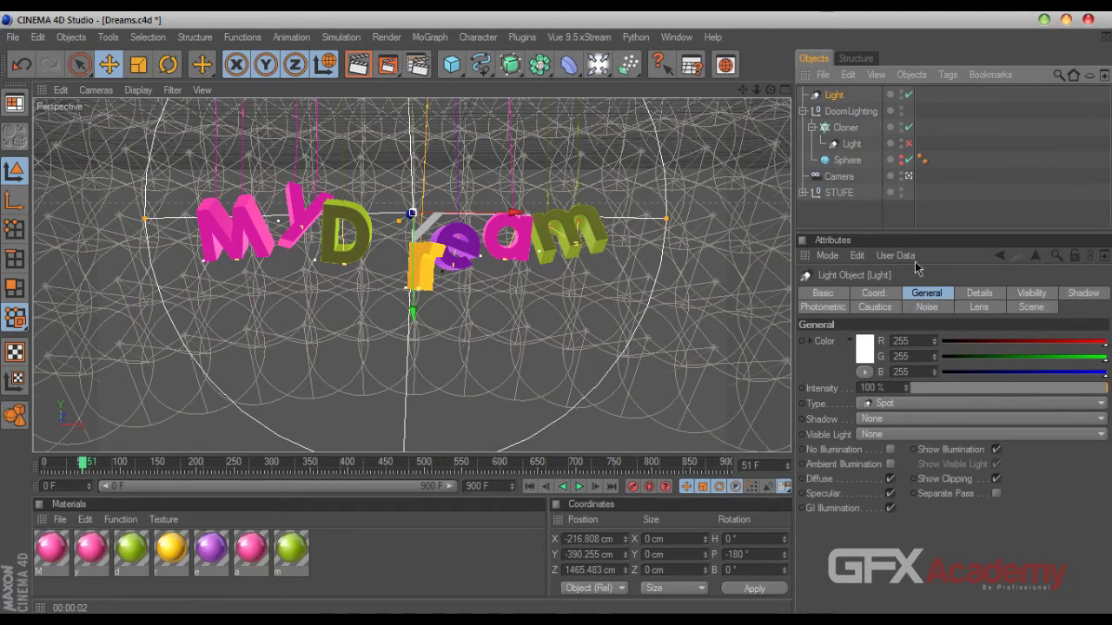
{"action": "left_click", "coordinate": [907, 176]}
{"action": "scroll", "coordinate": [727, 225], "scroll_direction": "up", "scroll_amount": 2}
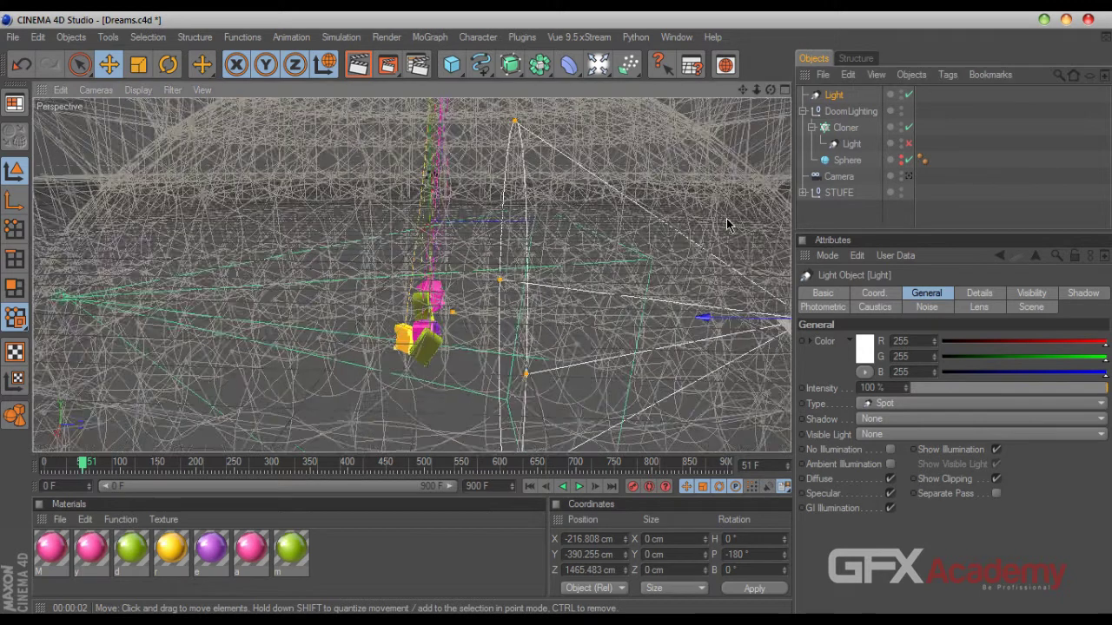
{"action": "scroll", "coordinate": [727, 224], "scroll_direction": "down", "scroll_amount": 1}
{"action": "left_click_drag", "start_coordinate": [743, 91], "coordinate": [719, 68]}
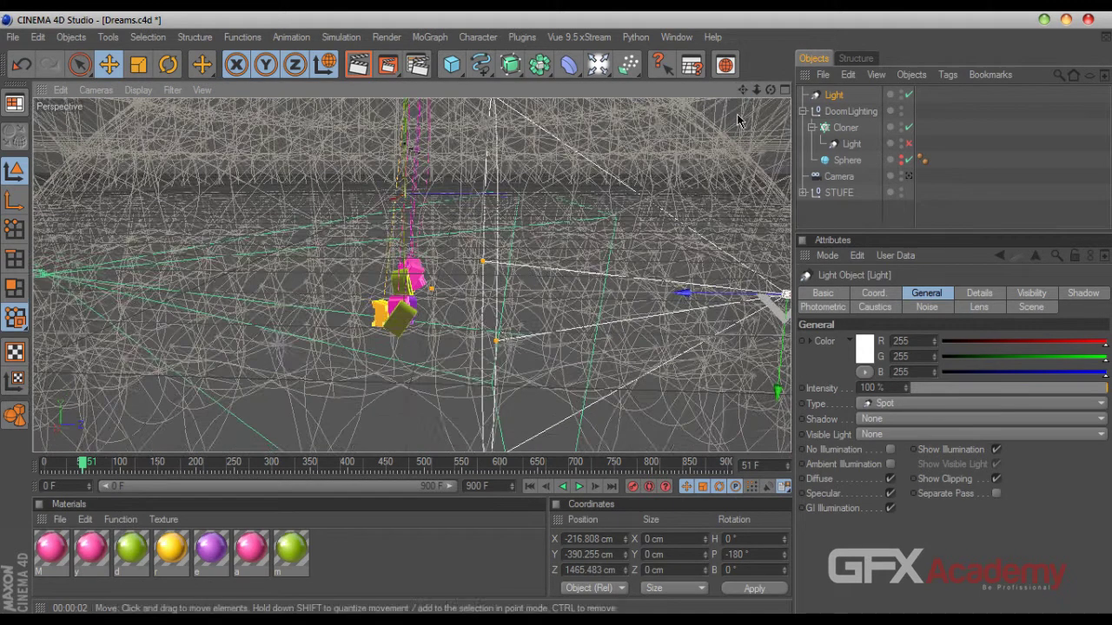
{"action": "left_click_drag", "start_coordinate": [432, 289], "coordinate": [343, 287]}
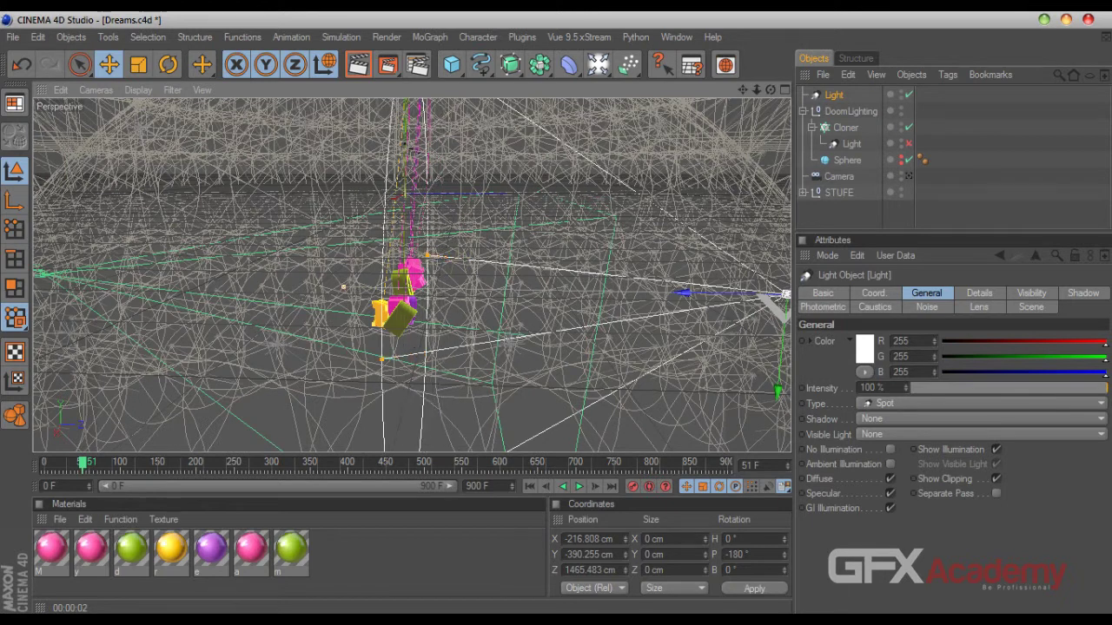
{"action": "scroll", "coordinate": [694, 347], "scroll_direction": "down", "scroll_amount": 2}
{"action": "left_click_drag", "start_coordinate": [695, 347], "coordinate": [694, 312]}
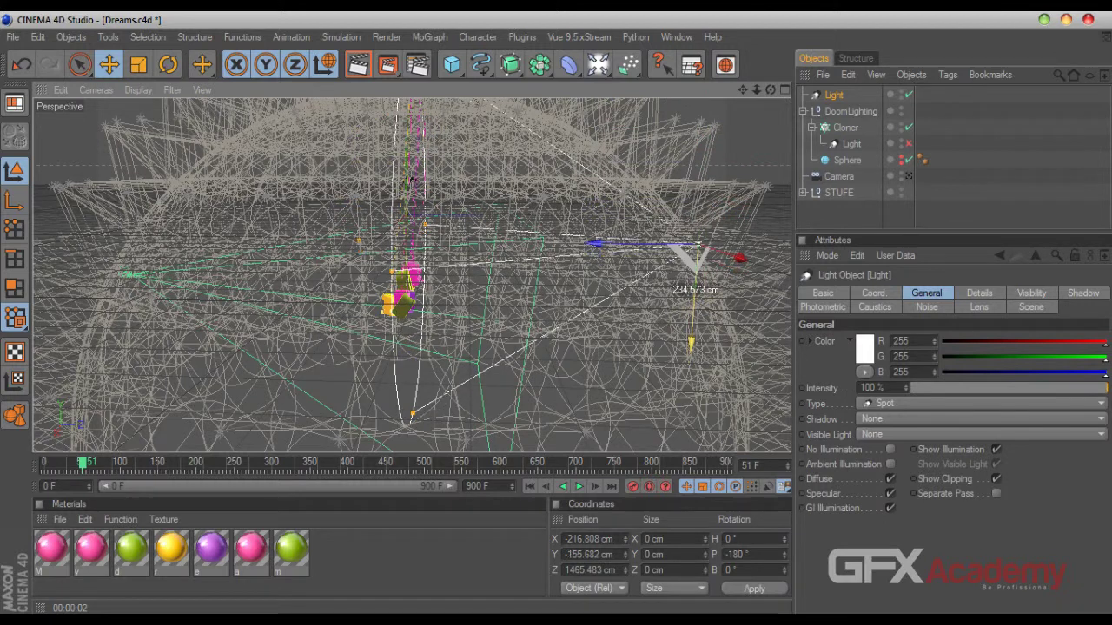
Rotate the back spot light downward toward the letters to a pitch of about -143.4°, undoing a skewed rotation first
{"action": "left_click", "coordinate": [178, 63]}
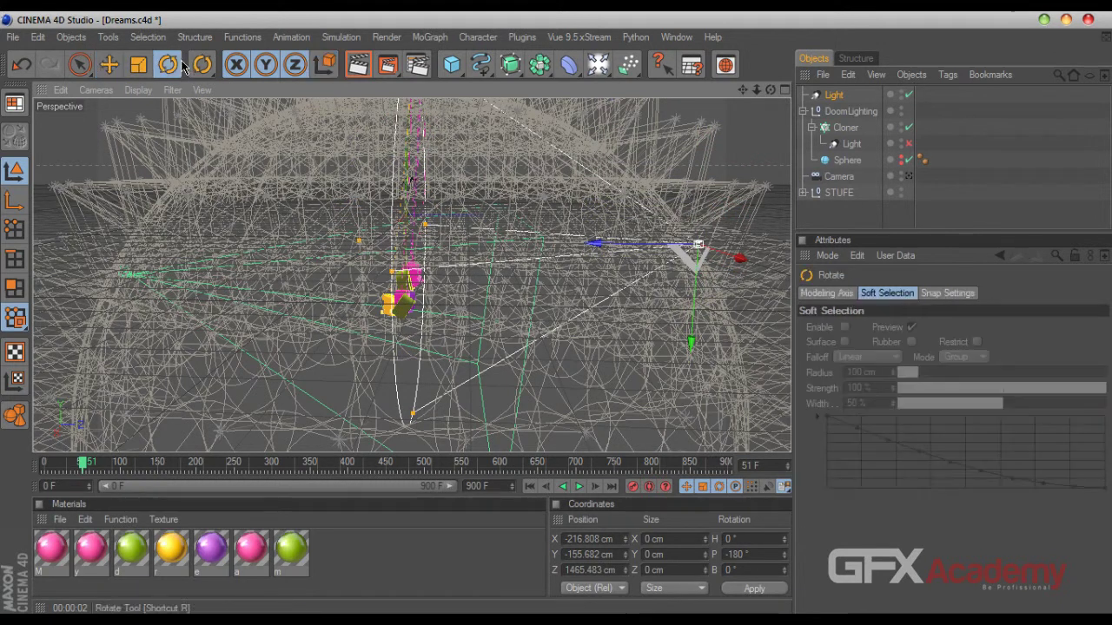
{"action": "left_click_drag", "start_coordinate": [752, 221], "coordinate": [729, 207]}
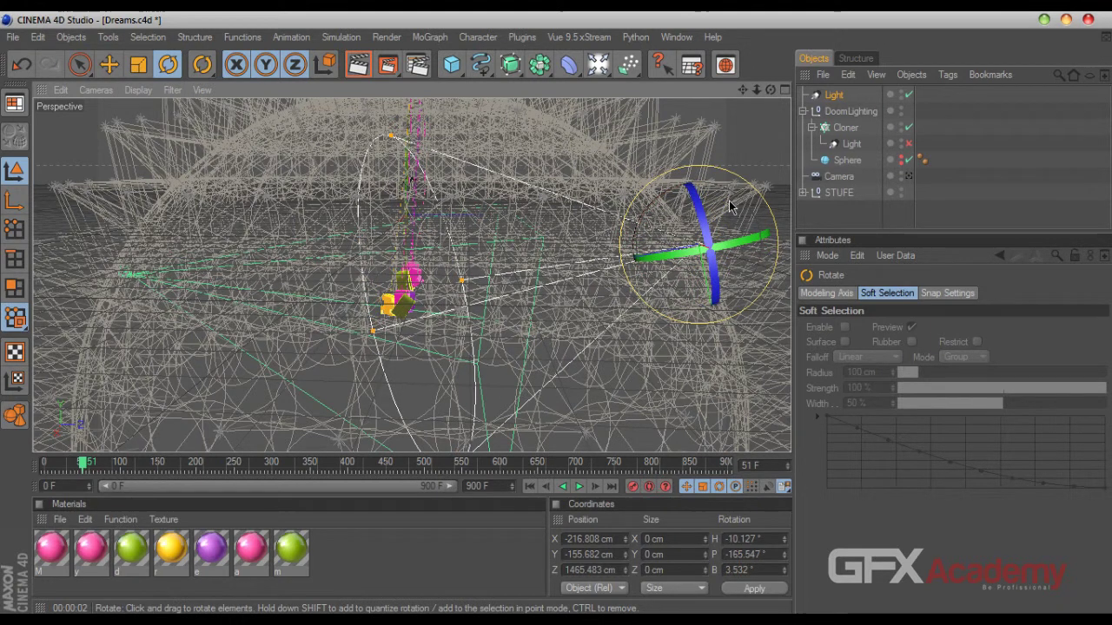
{"action": "key", "text": "ctrl+z"}
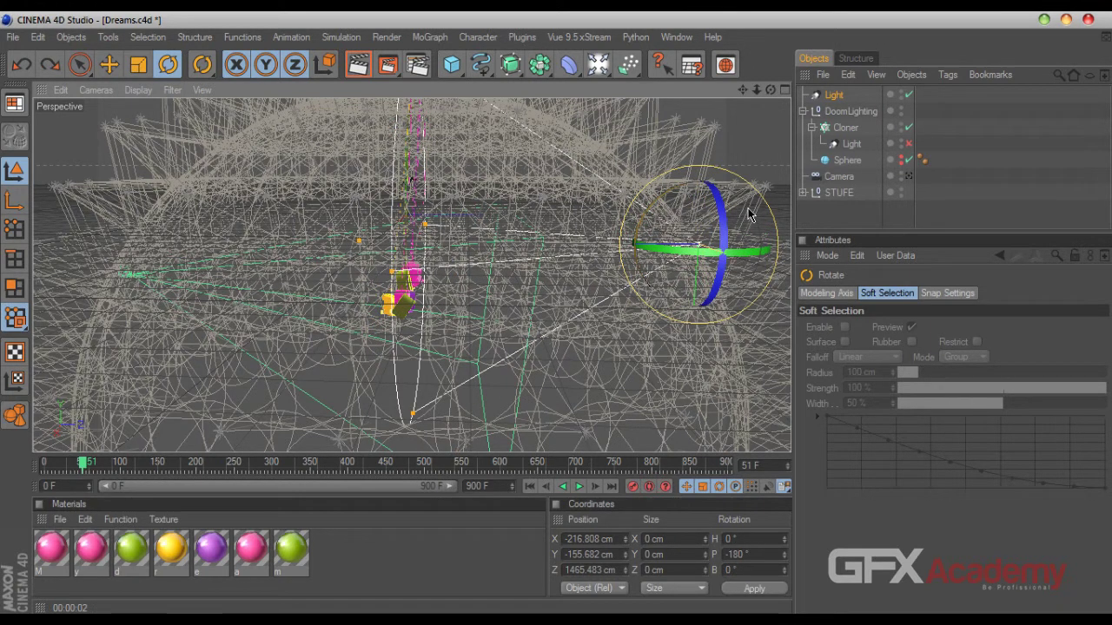
{"action": "left_click_drag", "start_coordinate": [751, 215], "coordinate": [714, 200]}
Move the spot light up to about Y 612, Z 1326 cm and render a test from the scene camera
{"action": "left_click", "coordinate": [108, 66]}
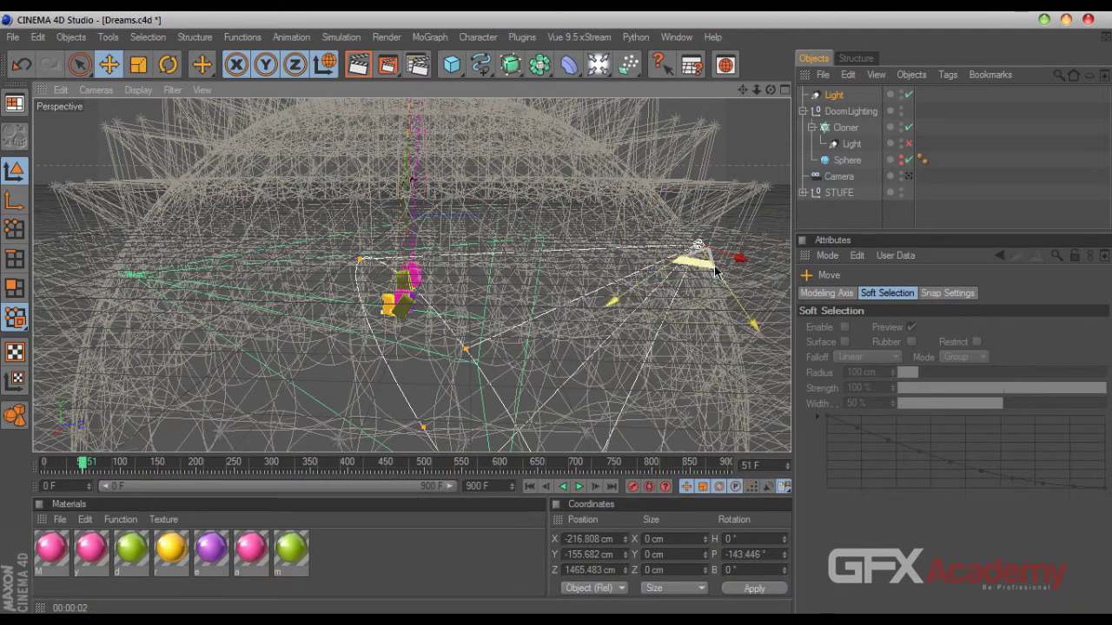
{"action": "left_click_drag", "start_coordinate": [698, 246], "coordinate": [680, 101]}
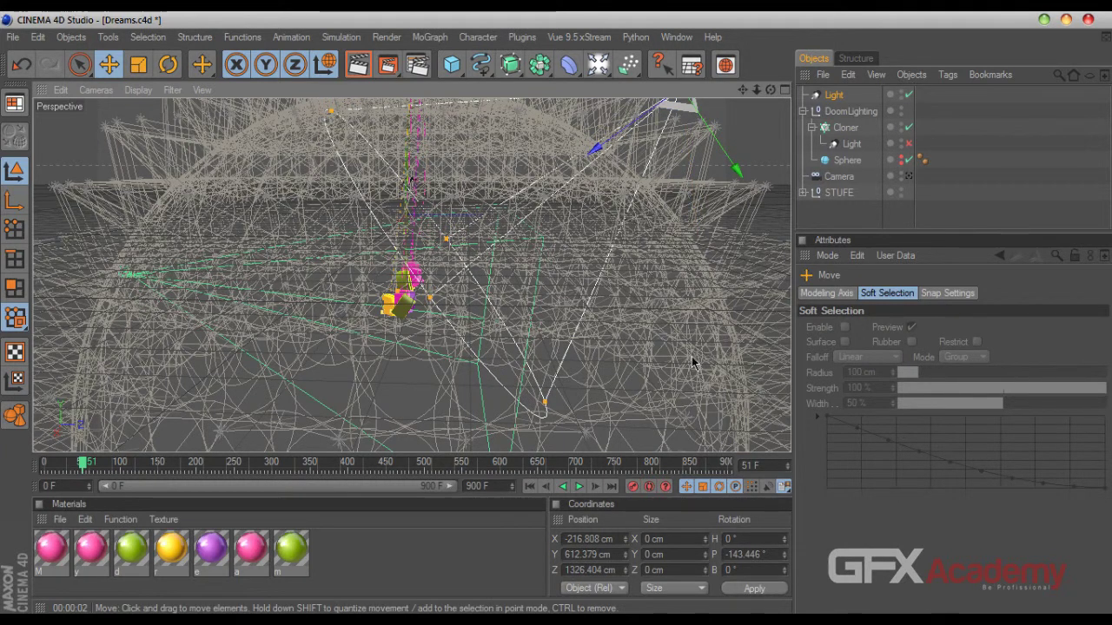
{"action": "left_click", "coordinate": [909, 176]}
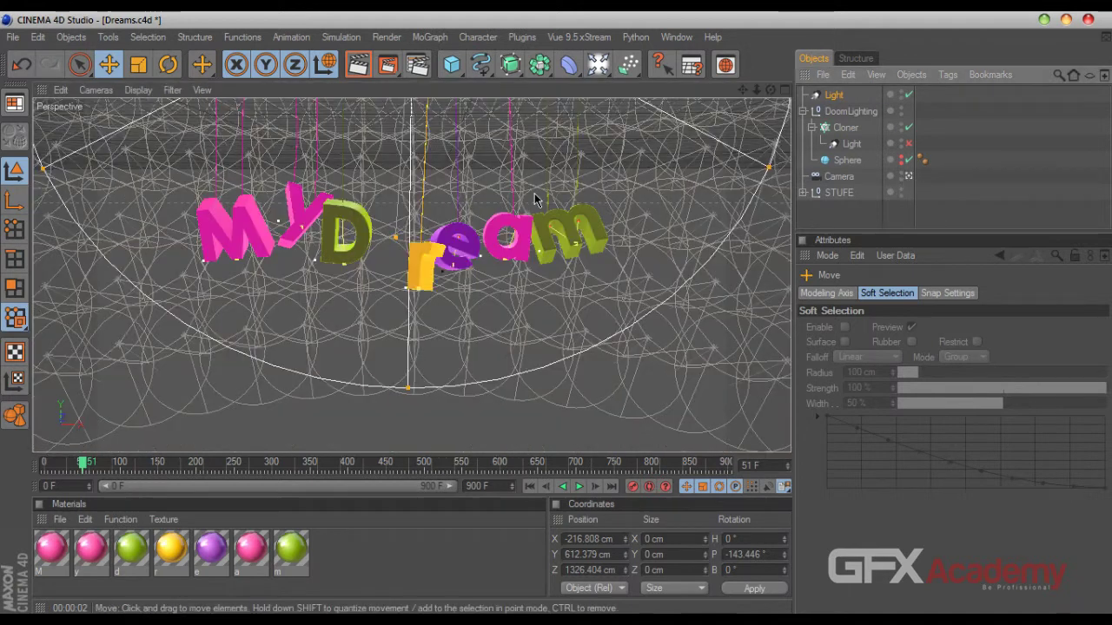
{"action": "left_click", "coordinate": [358, 64]}
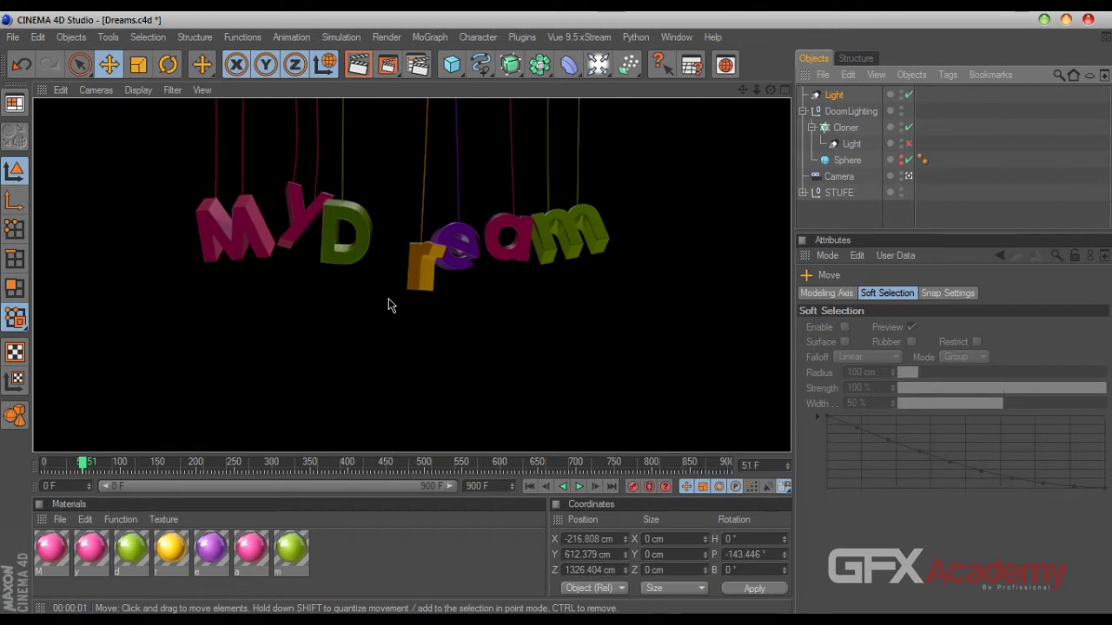
Rename the back spot light as KeyLight
{"action": "left_click", "coordinate": [834, 95]}
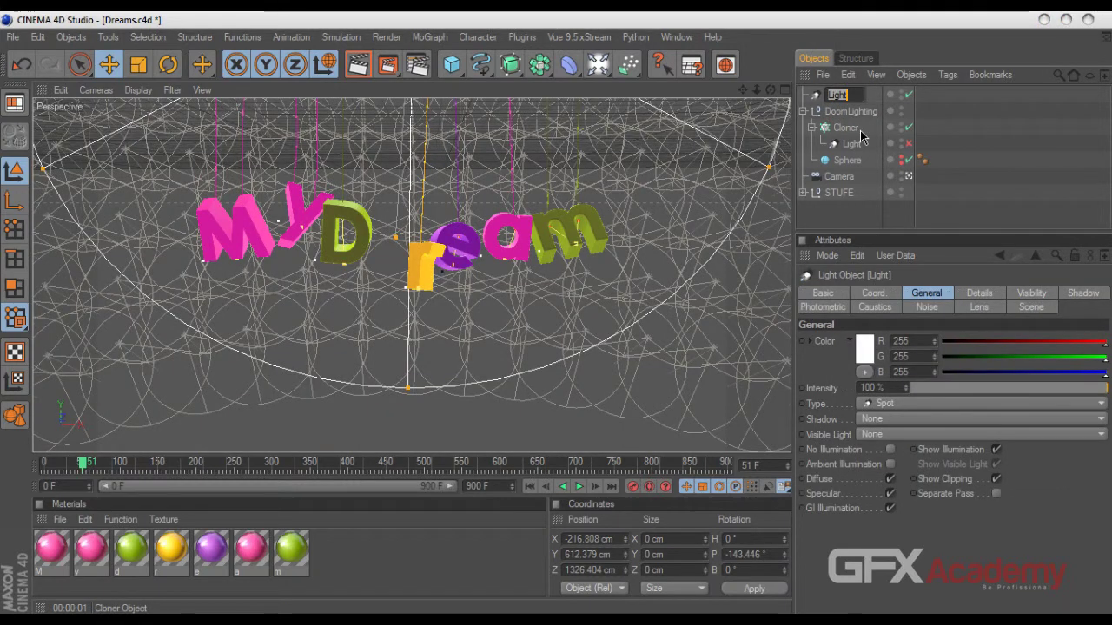
{"action": "type", "text": "KeyL"}
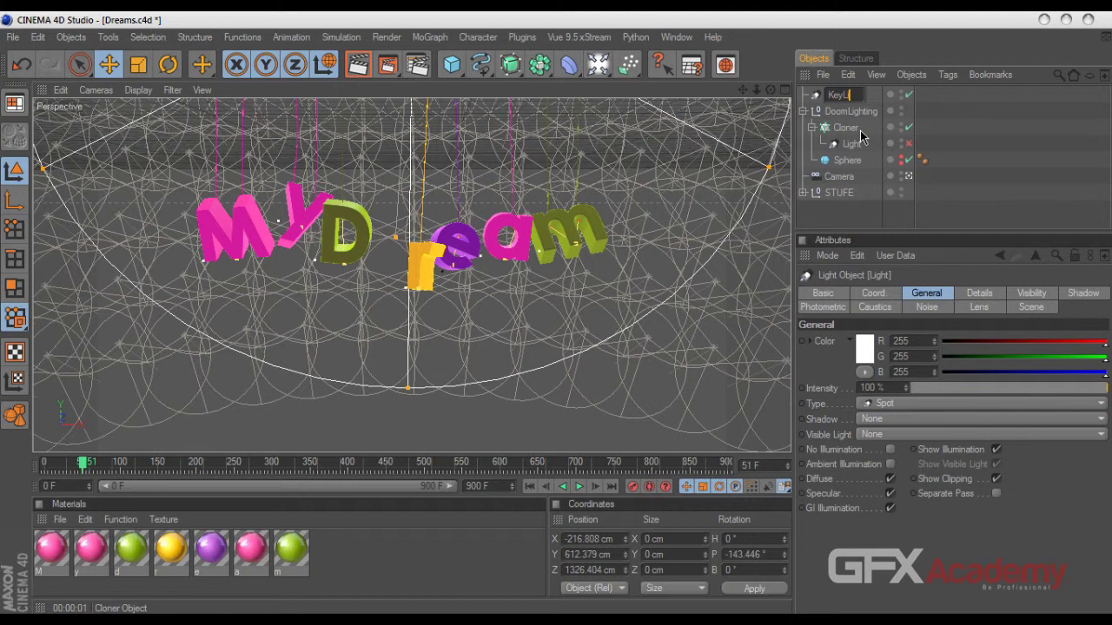
{"action": "type", "text": "ight"}
{"action": "key", "text": "Return"}
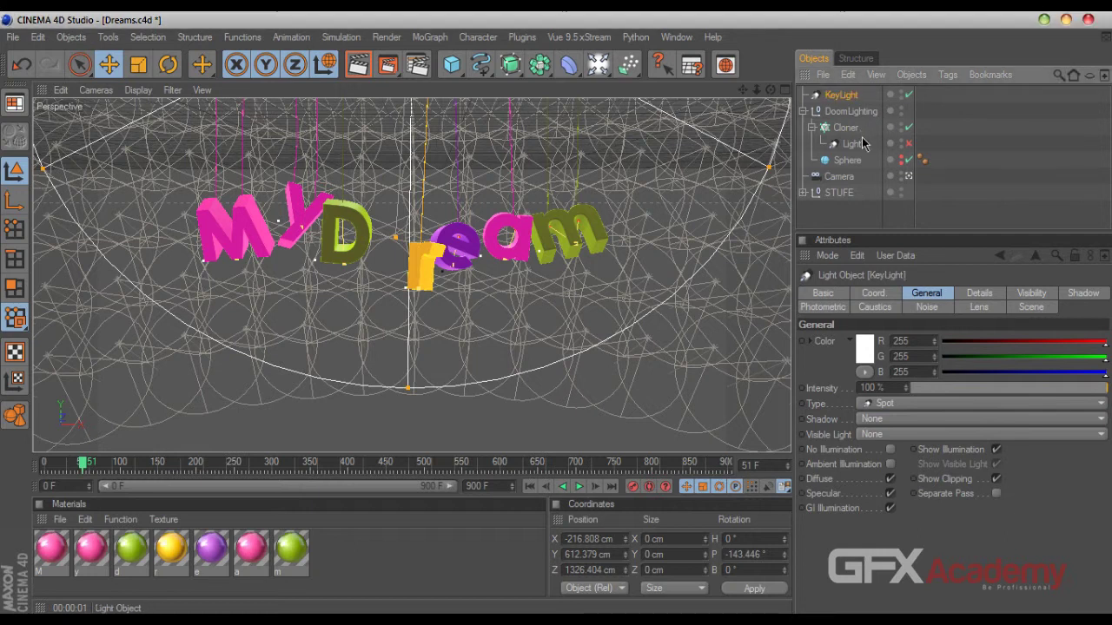
Give the KeyLight a warm off-white color of R 249, G 239, B 217
{"action": "left_click", "coordinate": [867, 356]}
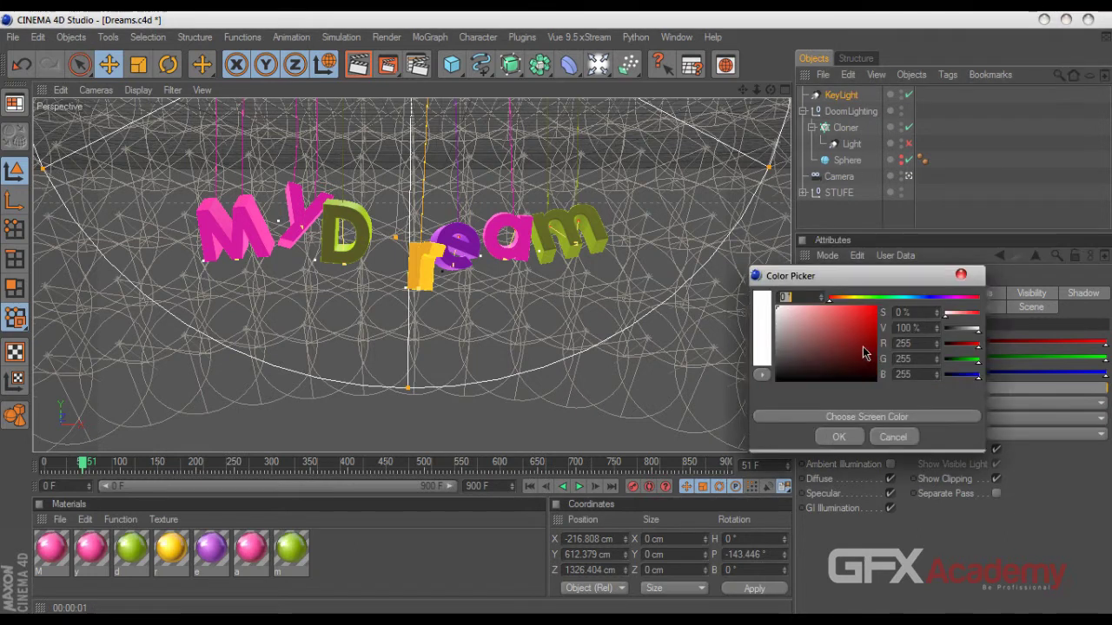
{"action": "left_click_drag", "start_coordinate": [833, 300], "coordinate": [846, 299]}
{"action": "left_click_drag", "start_coordinate": [780, 309], "coordinate": [787, 310]}
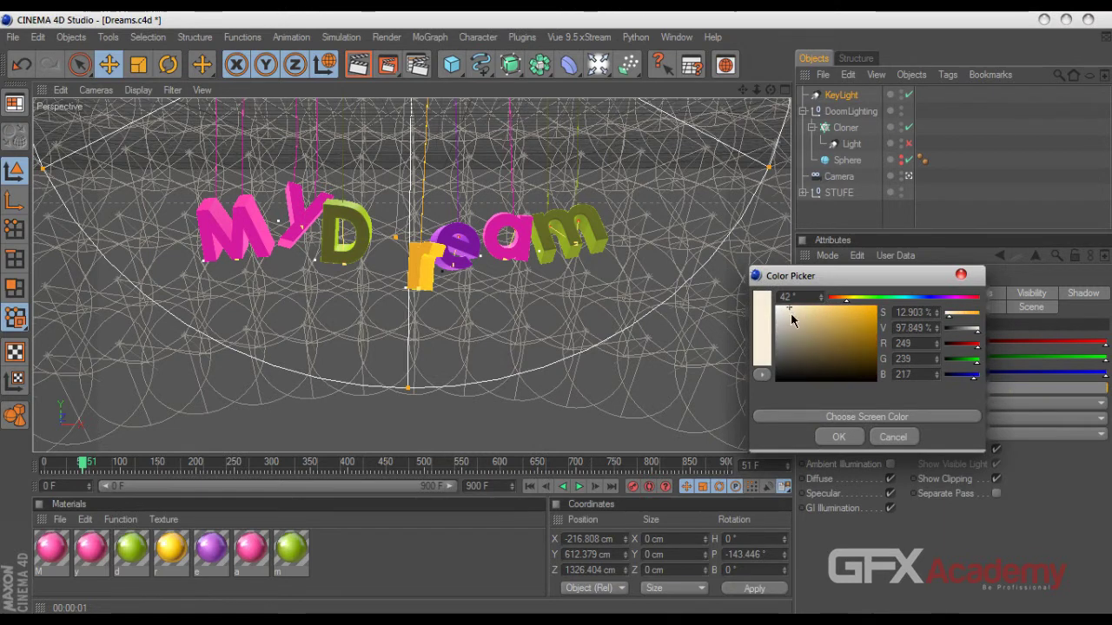
{"action": "left_click", "coordinate": [838, 437]}
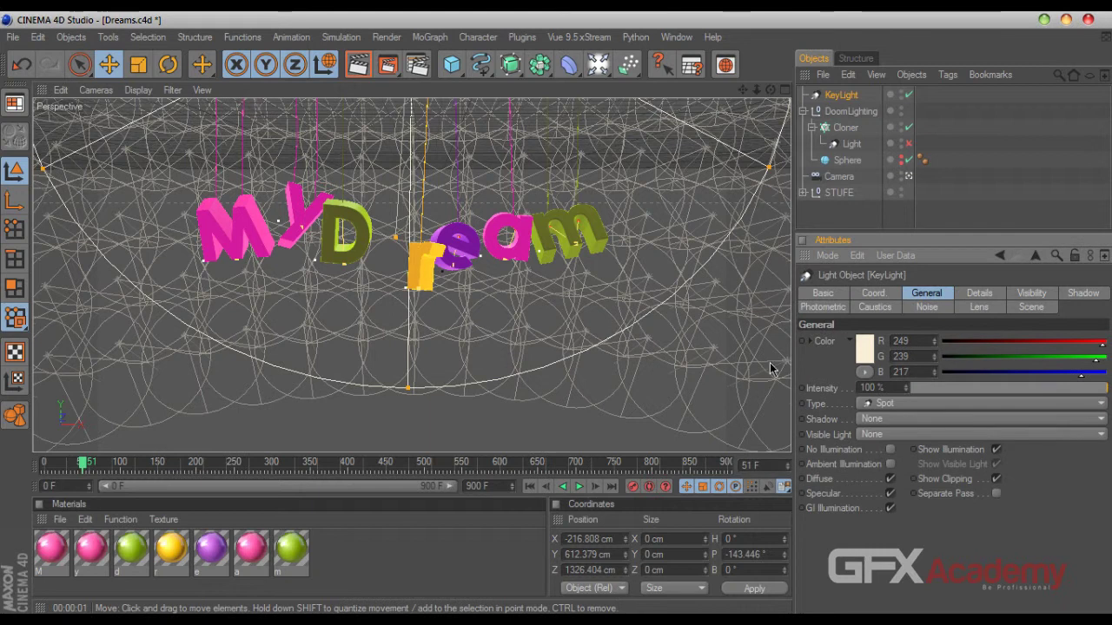
Try Shadow Maps (Soft) on the KeyLight in a test render, set its shadow back to None, and render again
{"action": "left_click", "coordinate": [872, 419]}
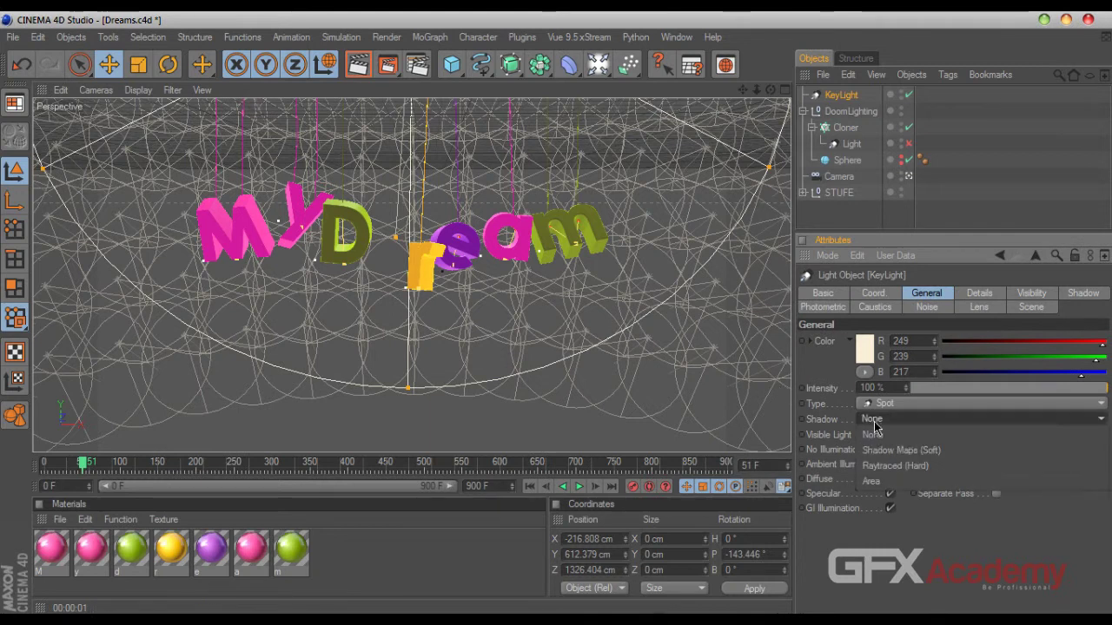
{"action": "left_click", "coordinate": [895, 449]}
{"action": "left_click", "coordinate": [371, 72]}
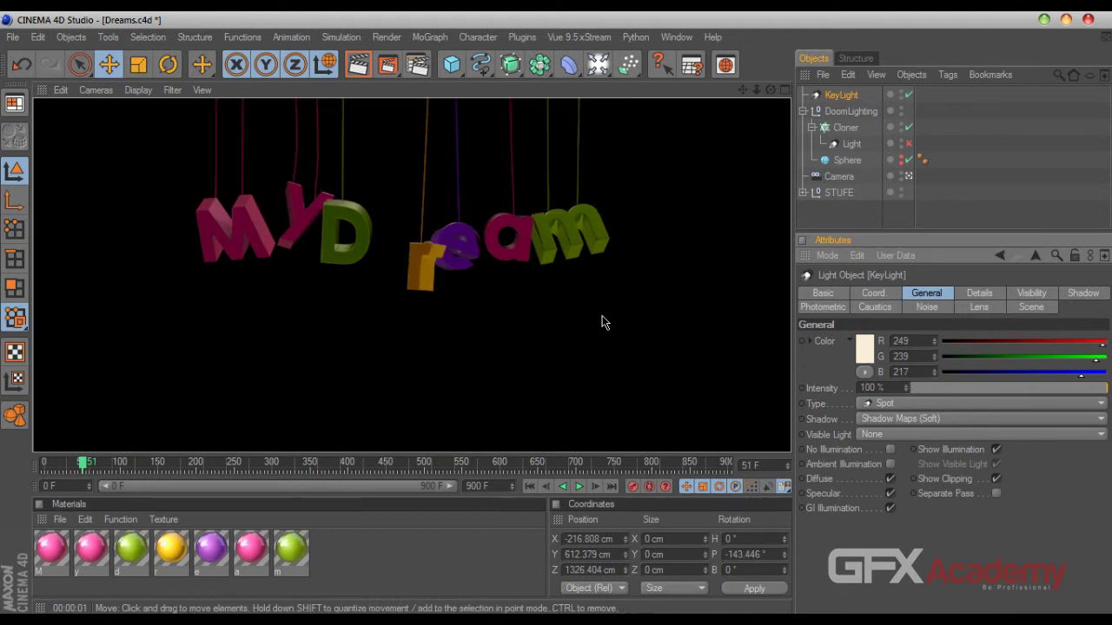
{"action": "left_click", "coordinate": [883, 424]}
{"action": "left_click", "coordinate": [886, 417]}
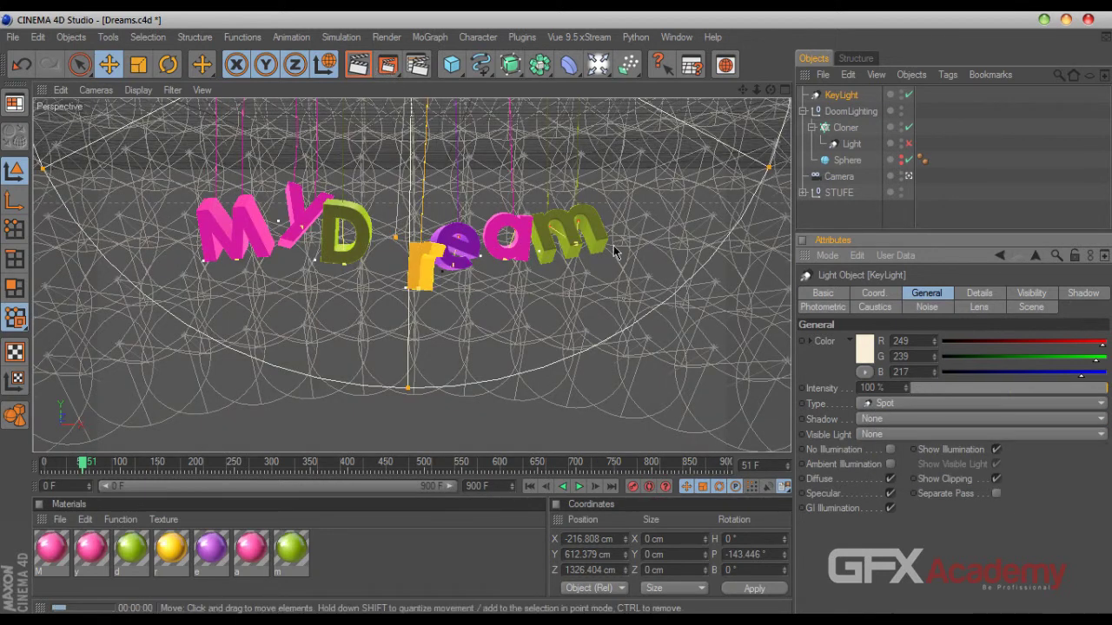
{"action": "key", "text": "ctrl+r"}
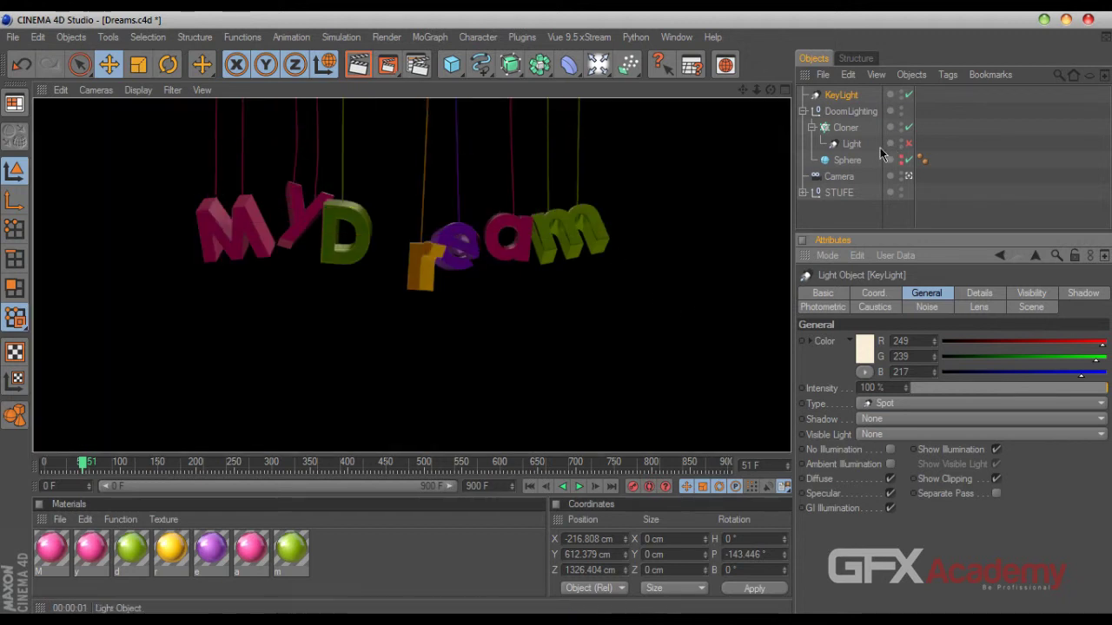
Switch on the Light inside the Cloner and render the view with the dome lights and KeyLight together
{"action": "left_click", "coordinate": [803, 112]}
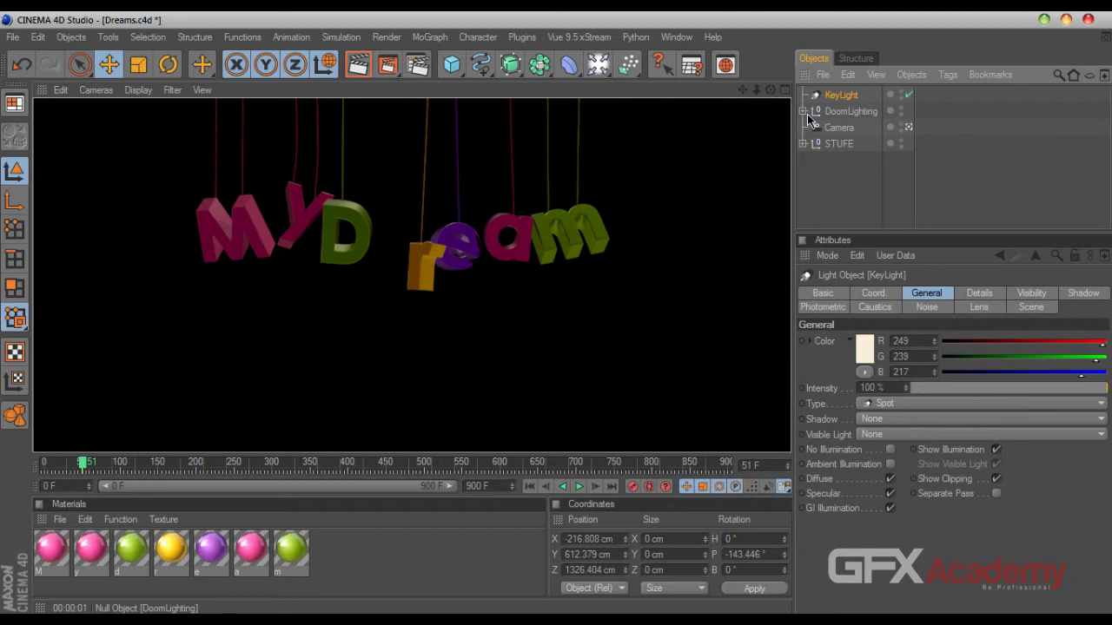
{"action": "left_click", "coordinate": [804, 112]}
{"action": "left_click", "coordinate": [594, 174]}
{"action": "left_click", "coordinate": [359, 66]}
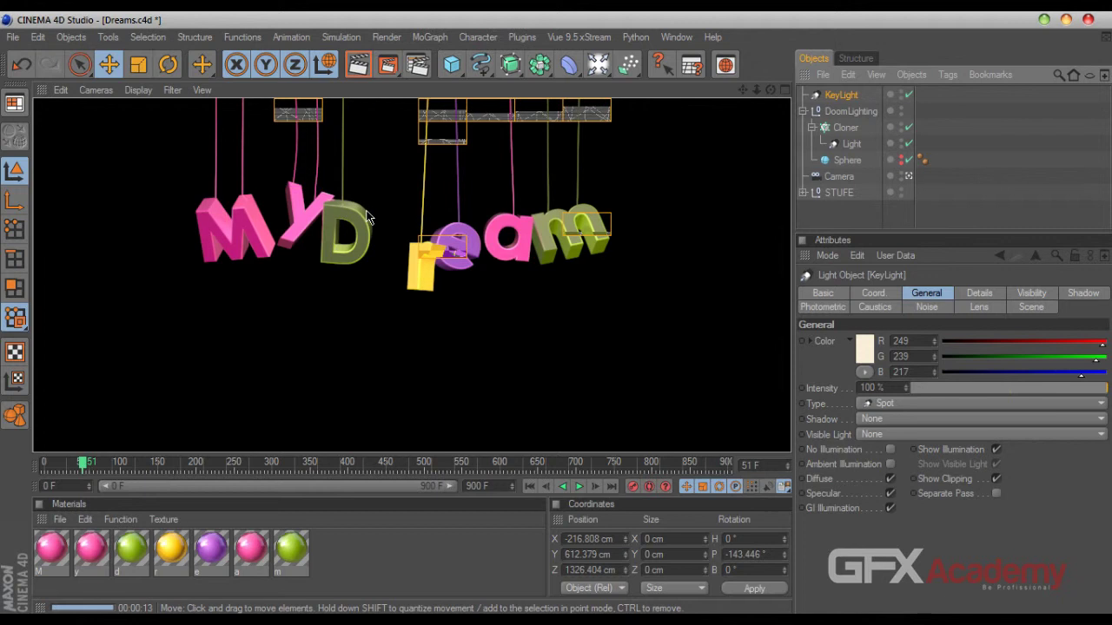
Compare test renders of the dome lighting with the KeyLight switched off and on again
{"action": "left_click", "coordinate": [909, 95]}
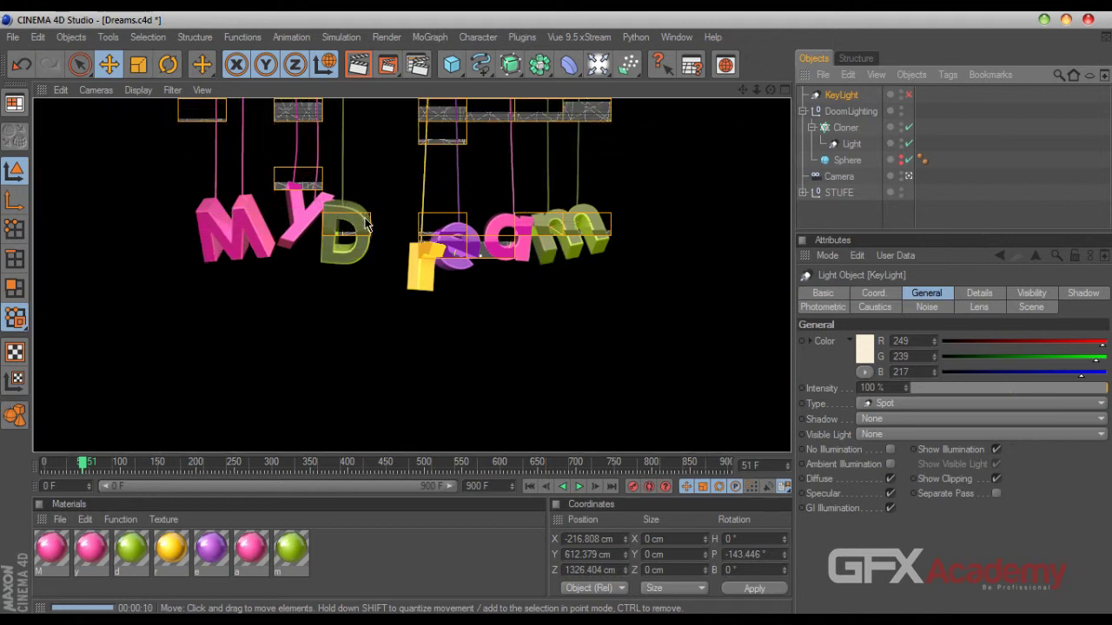
{"action": "left_click", "coordinate": [908, 94]}
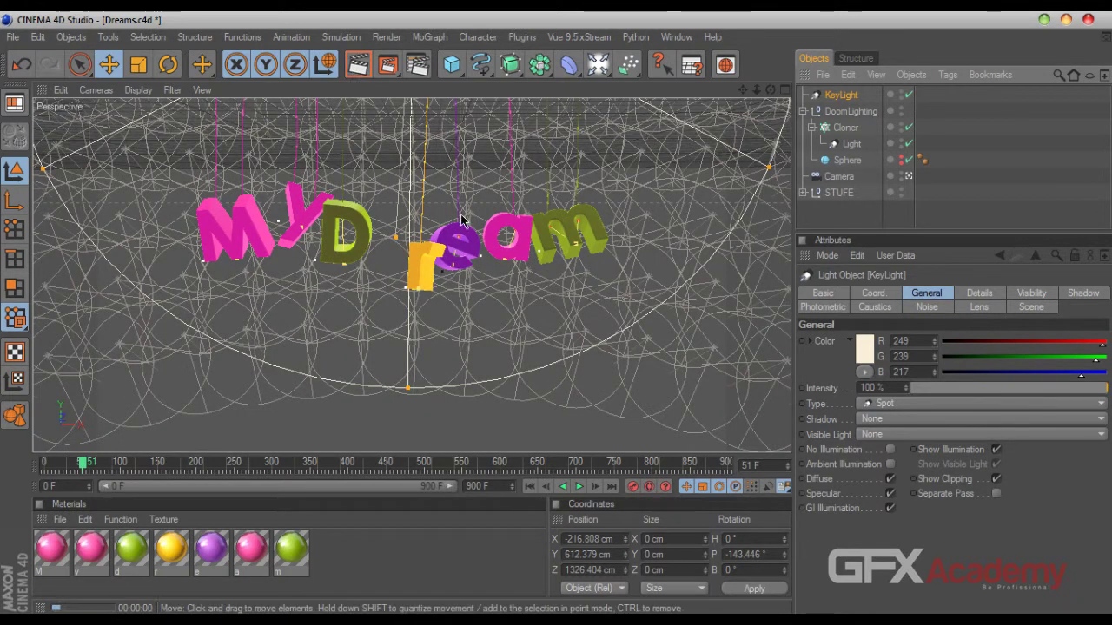
{"action": "key", "text": "ctrl+r"}
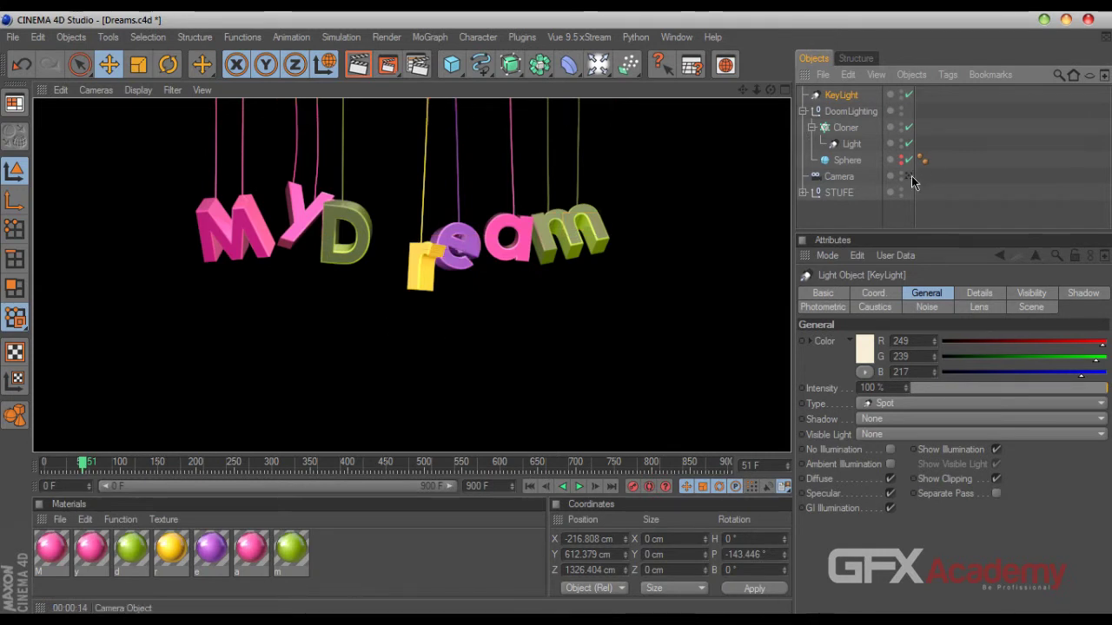
Leave the scene camera view, collapse the DoomLighting group, and hide it
{"action": "left_click", "coordinate": [909, 177]}
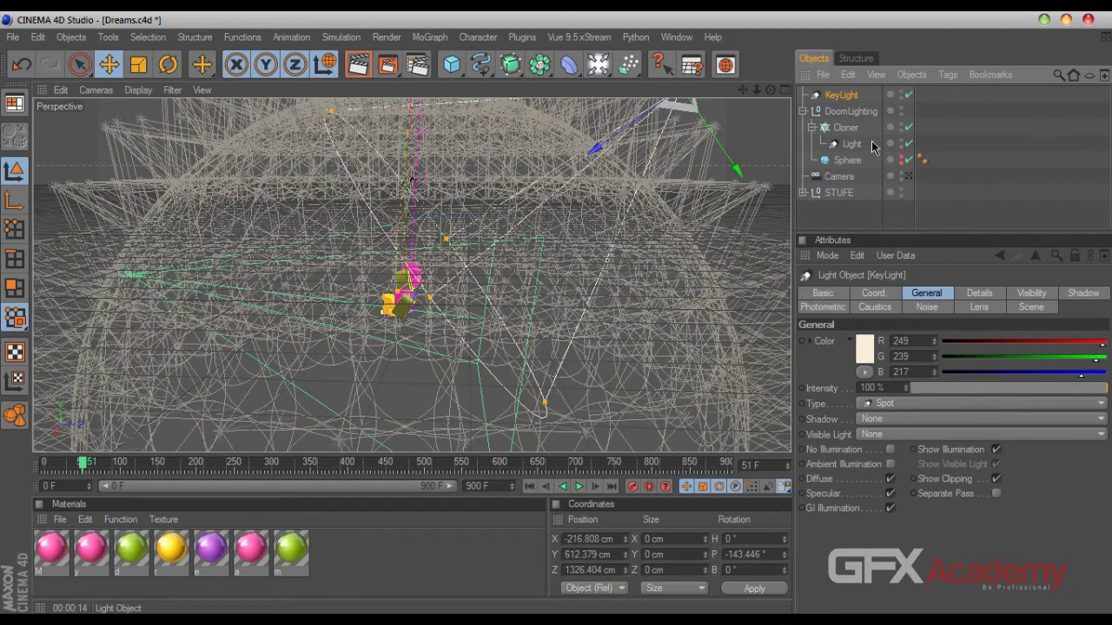
{"action": "left_click", "coordinate": [803, 112]}
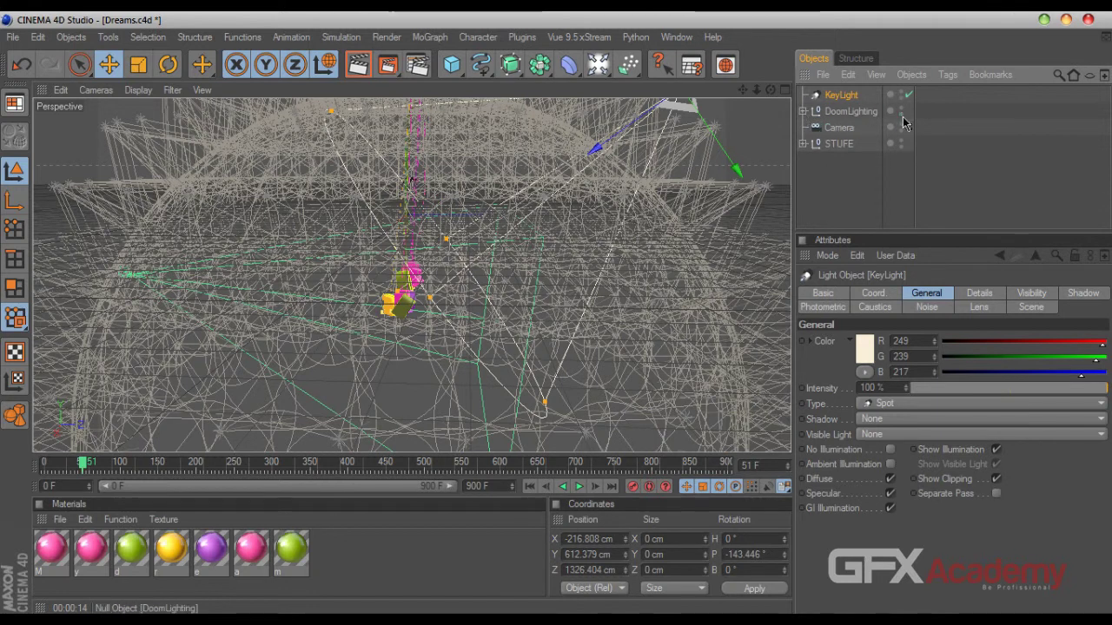
{"action": "left_click", "coordinate": [901, 111]}
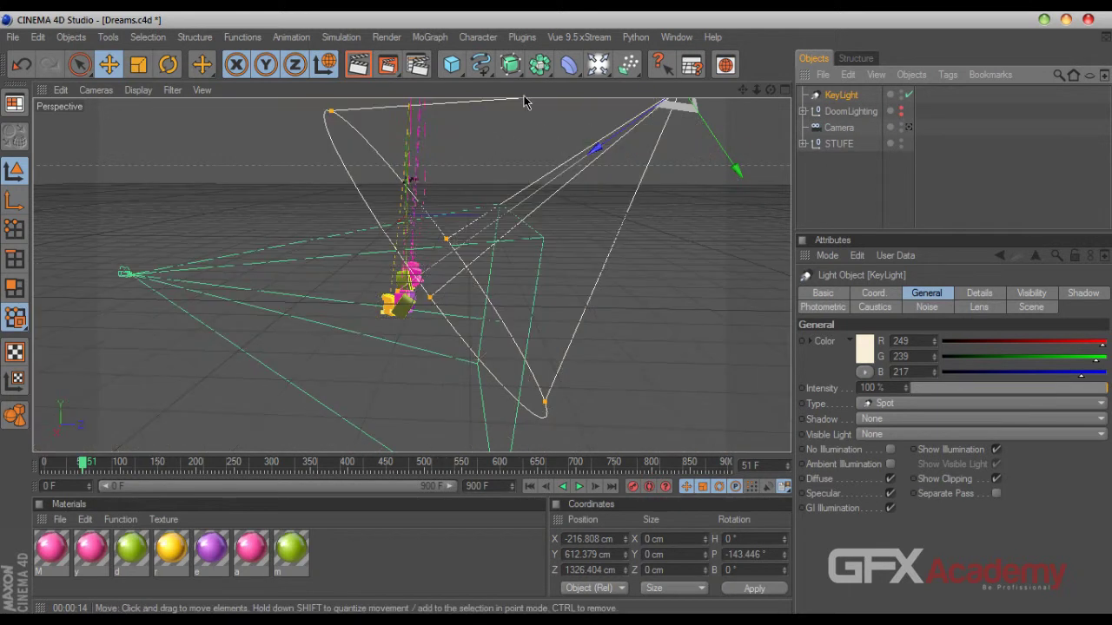
Add an area light and move it along Z to about -1317 cm, on the camera side of the letters
{"action": "left_click", "coordinate": [598, 65]}
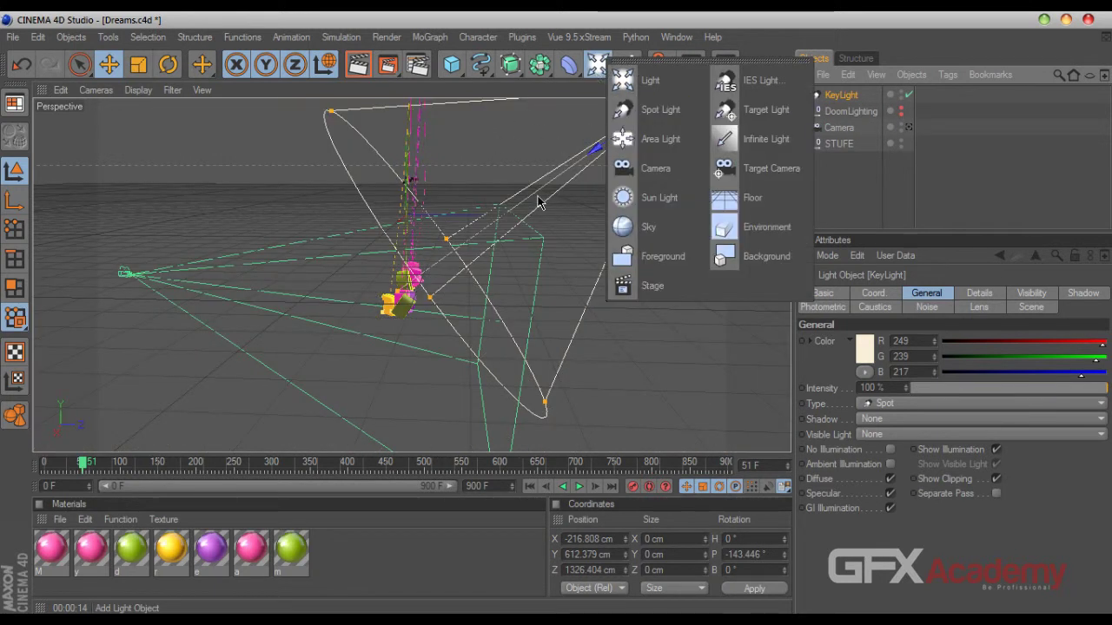
{"action": "left_click", "coordinate": [647, 139]}
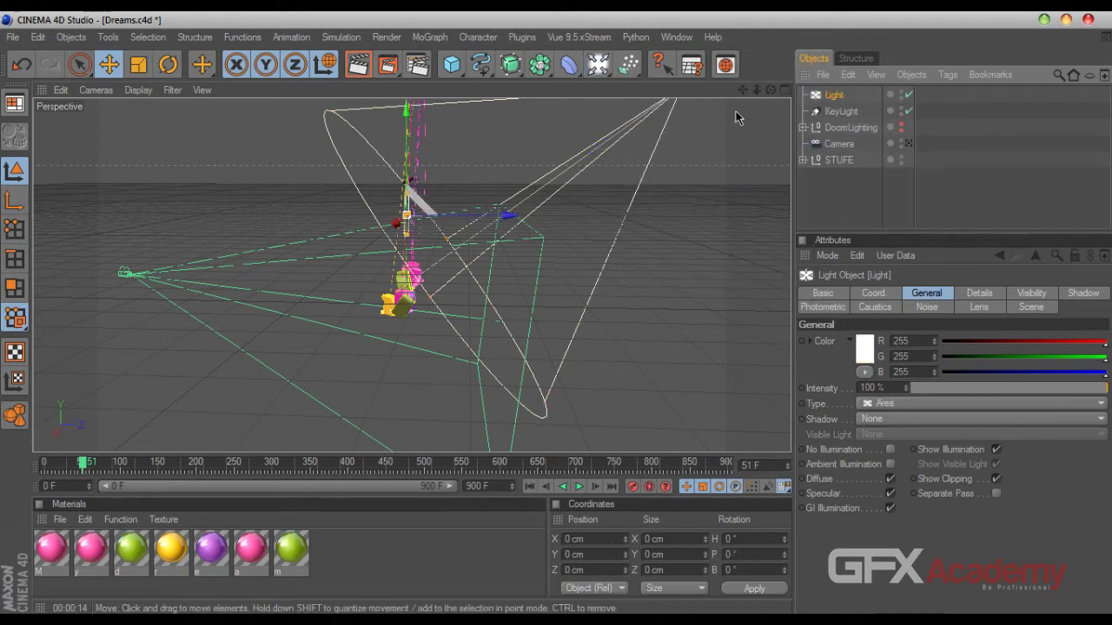
{"action": "left_click_drag", "start_coordinate": [771, 91], "coordinate": [766, 131]}
{"action": "left_click_drag", "start_coordinate": [771, 89], "coordinate": [864, 138]}
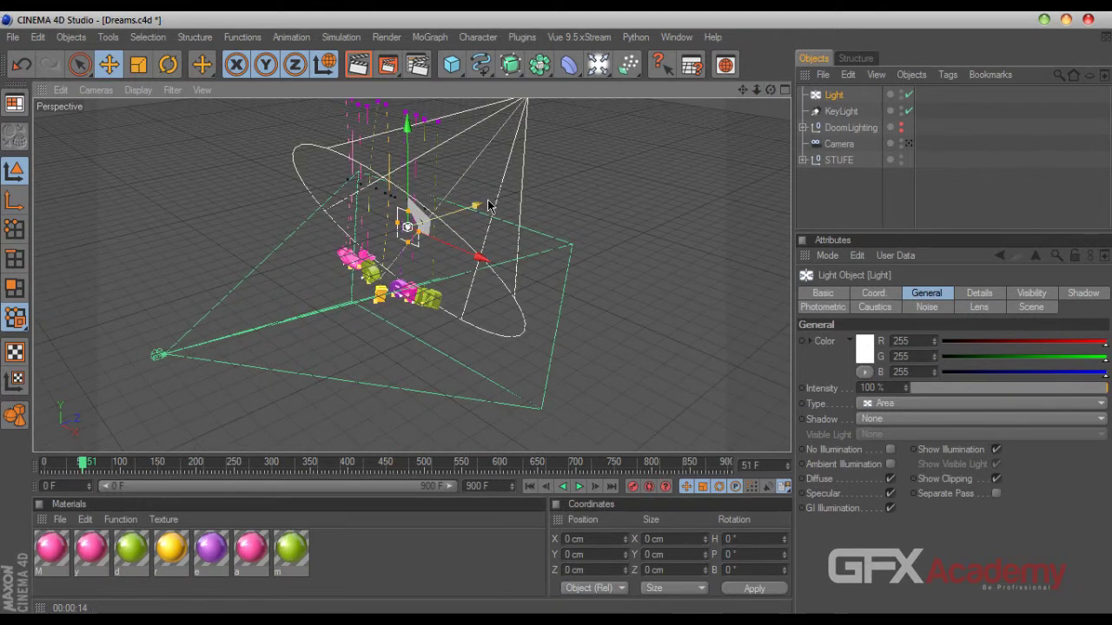
{"action": "left_click_drag", "start_coordinate": [475, 207], "coordinate": [276, 276]}
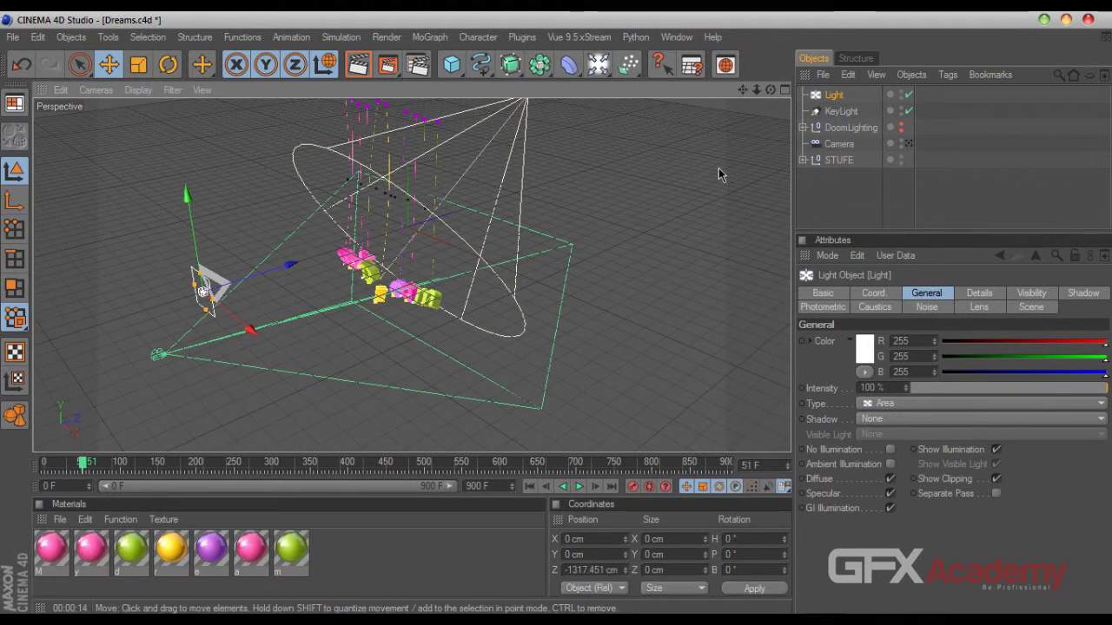
Stretch the area light into a wide horizontal rectangle and make it slightly taller
{"action": "left_click_drag", "start_coordinate": [771, 91], "coordinate": [660, 104]}
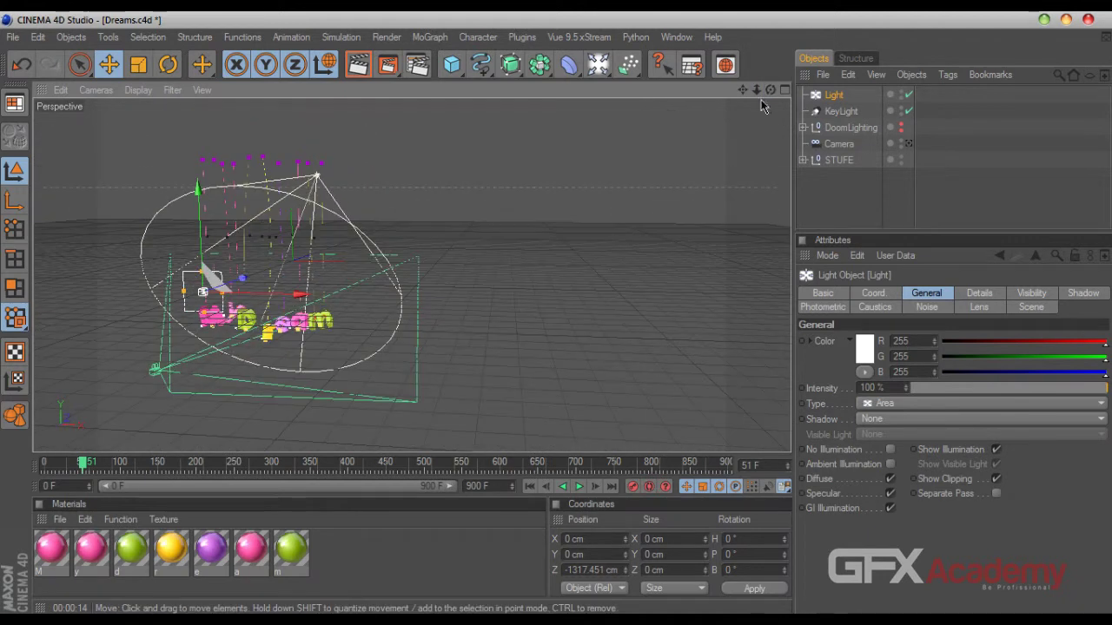
{"action": "left_click_drag", "start_coordinate": [223, 294], "coordinate": [371, 296]}
{"action": "left_click_drag", "start_coordinate": [205, 313], "coordinate": [204, 328]}
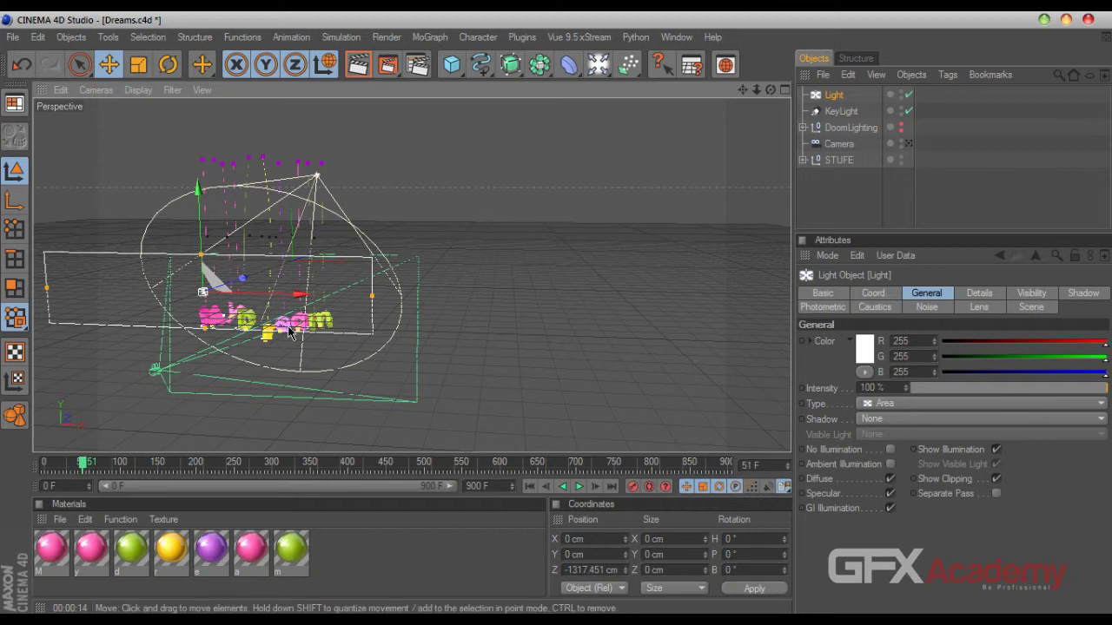
Position the area light beside the camera at about X 794, Y 138, Z -1275 cm, with its heading rotated about 12.6°
{"action": "left_click", "coordinate": [784, 90]}
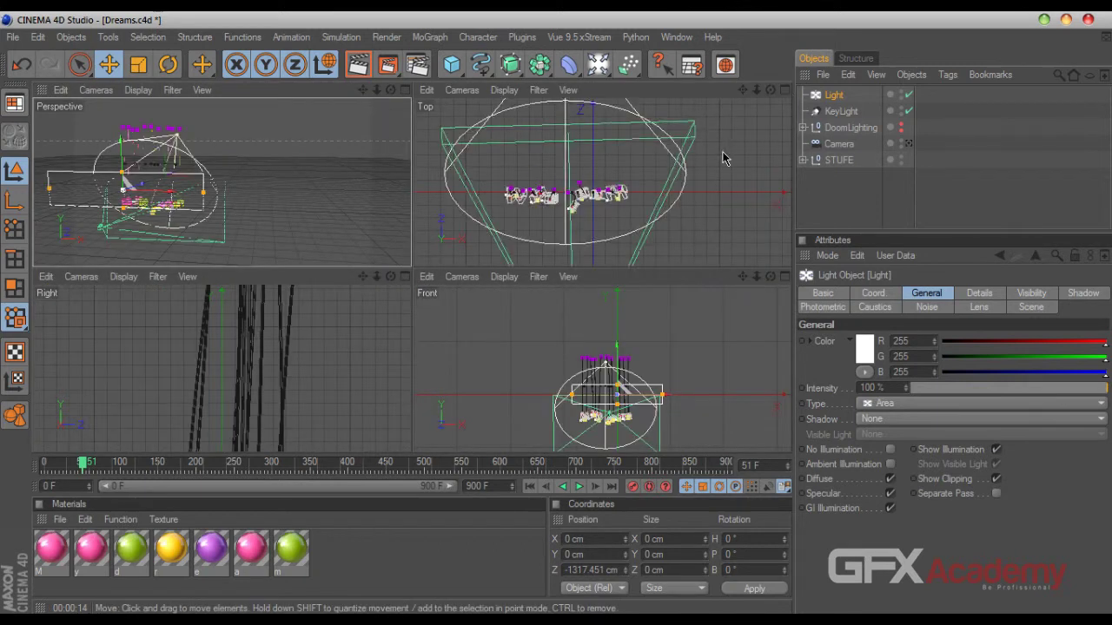
{"action": "scroll", "coordinate": [726, 158], "scroll_direction": "down", "scroll_amount": 3}
{"action": "left_click_drag", "start_coordinate": [743, 90], "coordinate": [727, 19]}
{"action": "left_click_drag", "start_coordinate": [620, 223], "coordinate": [671, 221]}
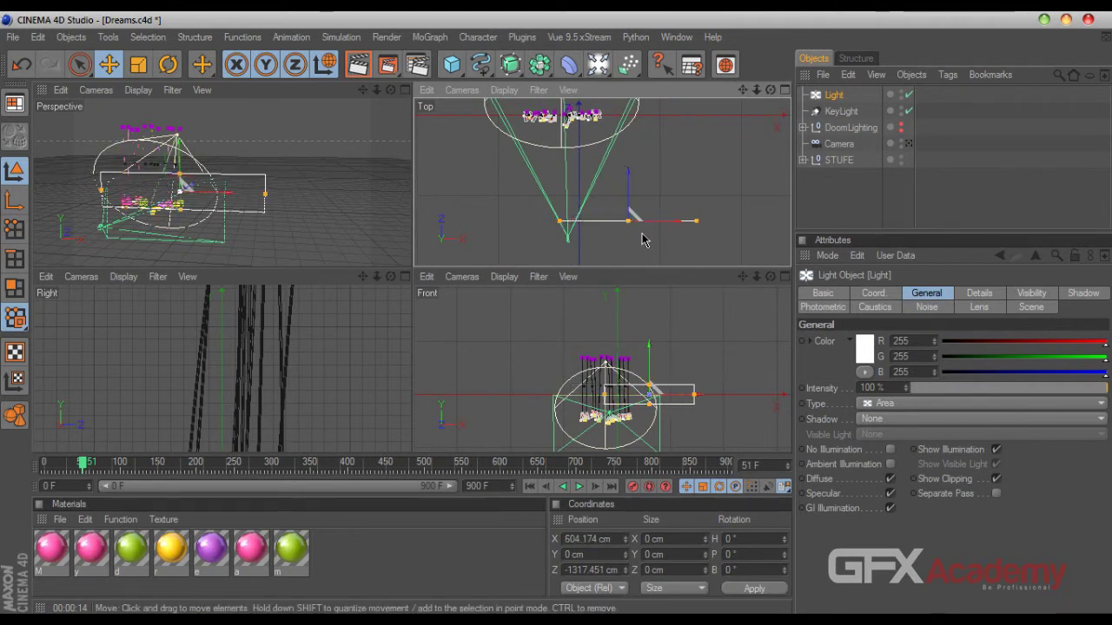
{"action": "left_click", "coordinate": [167, 65]}
{"action": "left_click_drag", "start_coordinate": [649, 203], "coordinate": [645, 201]}
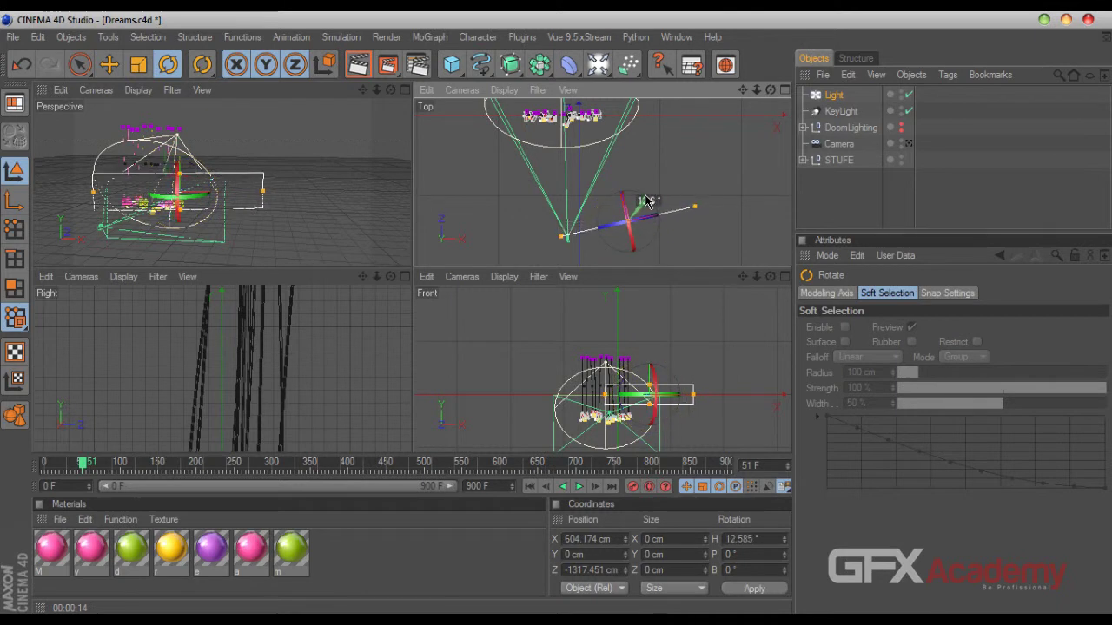
{"action": "left_click", "coordinate": [108, 64]}
{"action": "mouse_move", "coordinate": [665, 395]}
{"action": "left_mouse_down"}
{"action": "mouse_move", "coordinate": [676, 396]}
{"action": "mouse_move", "coordinate": [662, 387]}
{"action": "left_mouse_up"}
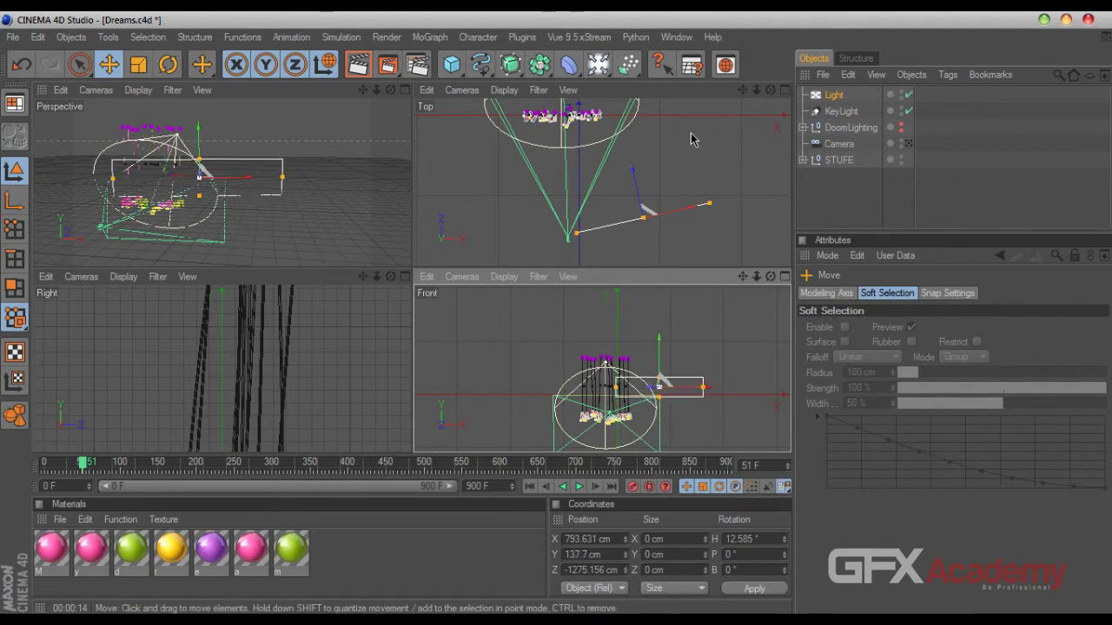
Rename the area light as FX Light and set its color to pale purple, RGB 229, 190, 244
{"action": "double_click", "coordinate": [834, 95]}
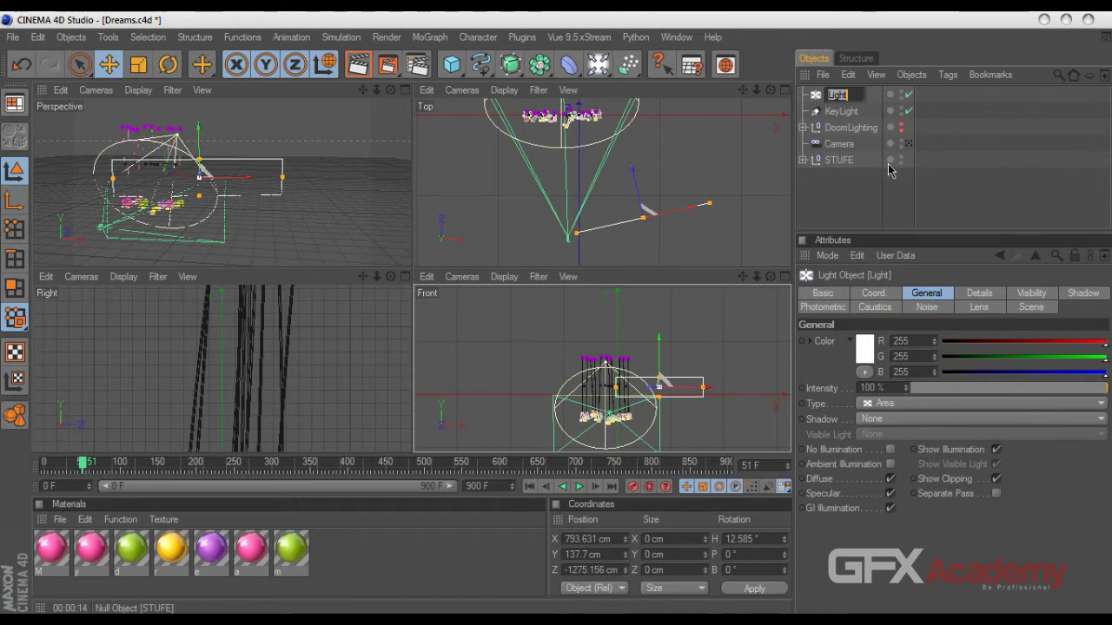
{"action": "type", "text": "FX Light"}
{"action": "key", "text": "Return"}
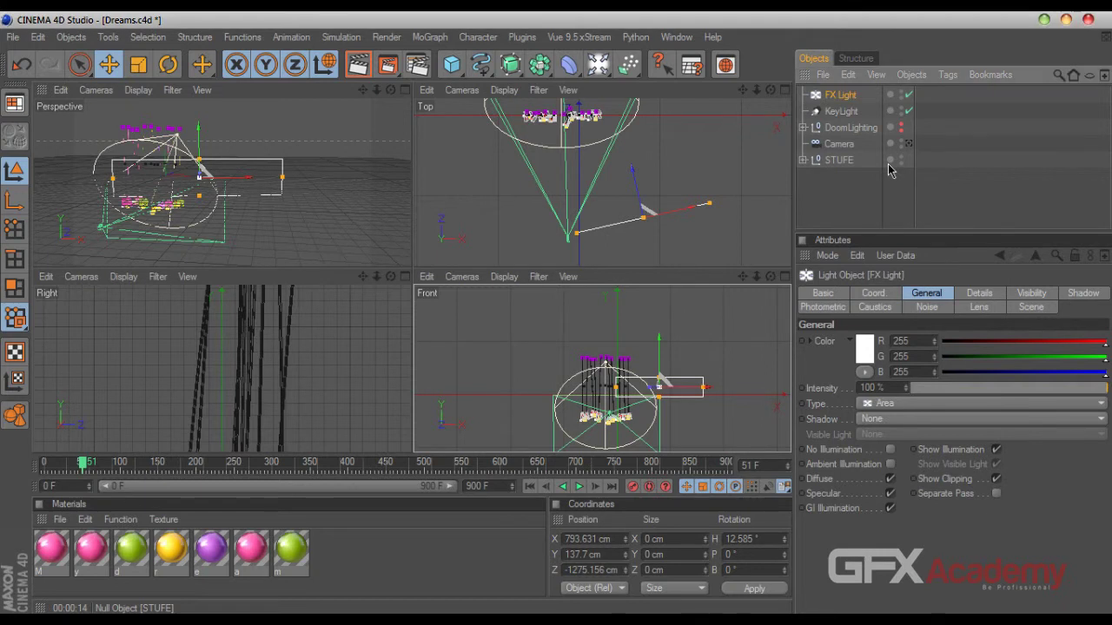
{"action": "left_click", "coordinate": [865, 349]}
{"action": "left_click", "coordinate": [949, 288]}
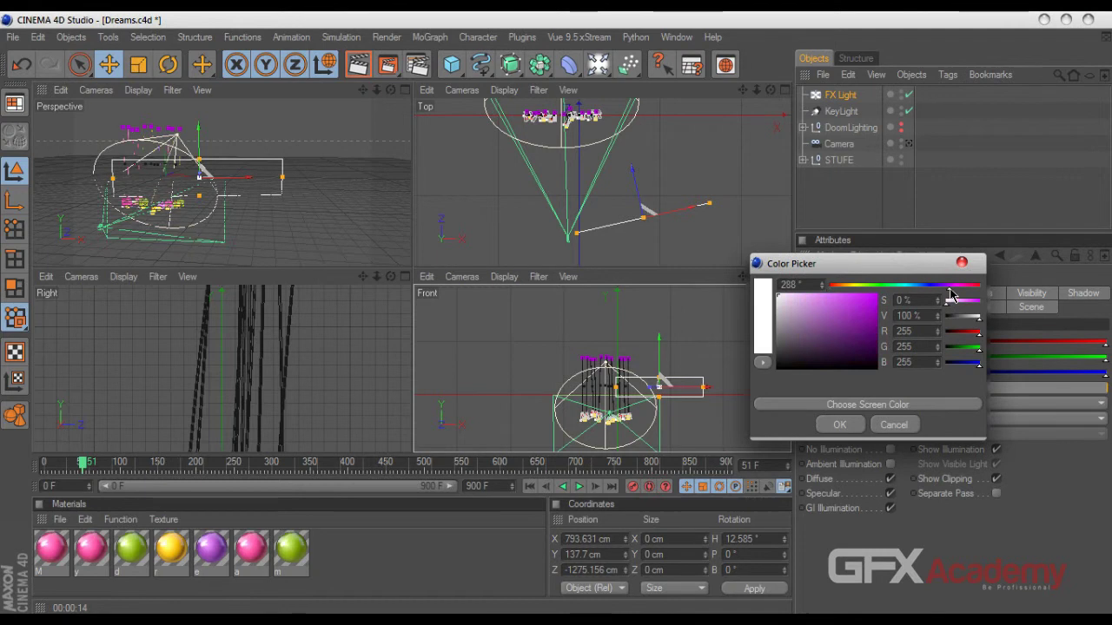
{"action": "mouse_move", "coordinate": [785, 301]}
{"action": "left_mouse_down"}
{"action": "mouse_move", "coordinate": [825, 306]}
{"action": "mouse_move", "coordinate": [798, 297]}
{"action": "left_mouse_up"}
{"action": "left_click", "coordinate": [835, 424]}
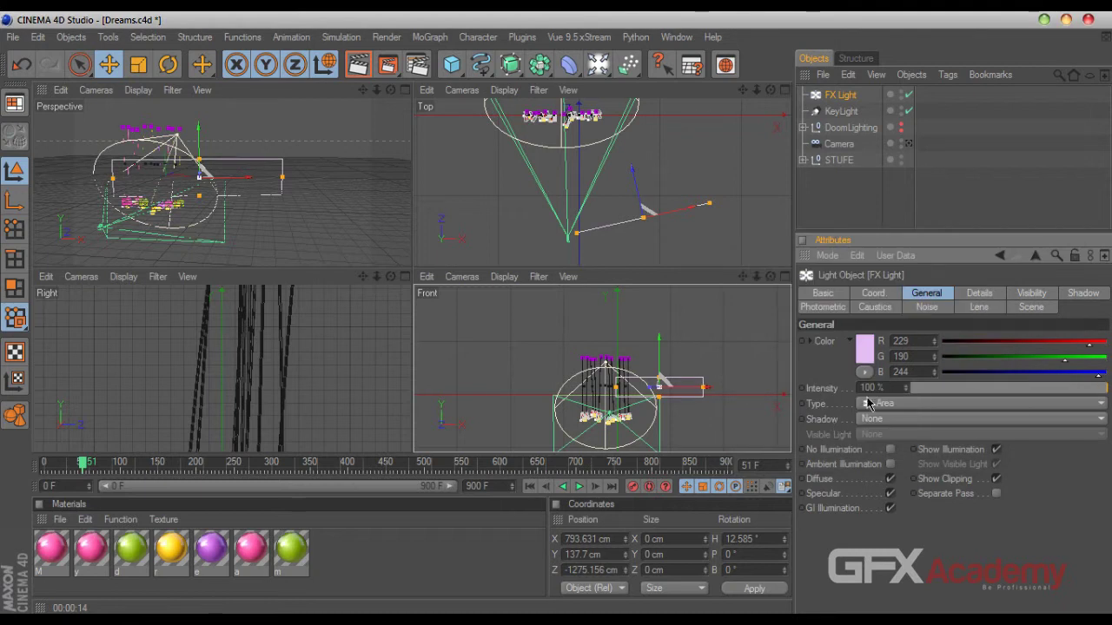
Look through the scene camera in a single enlarged view, show the DoomLighting group, and render the view
{"action": "left_click", "coordinate": [907, 144]}
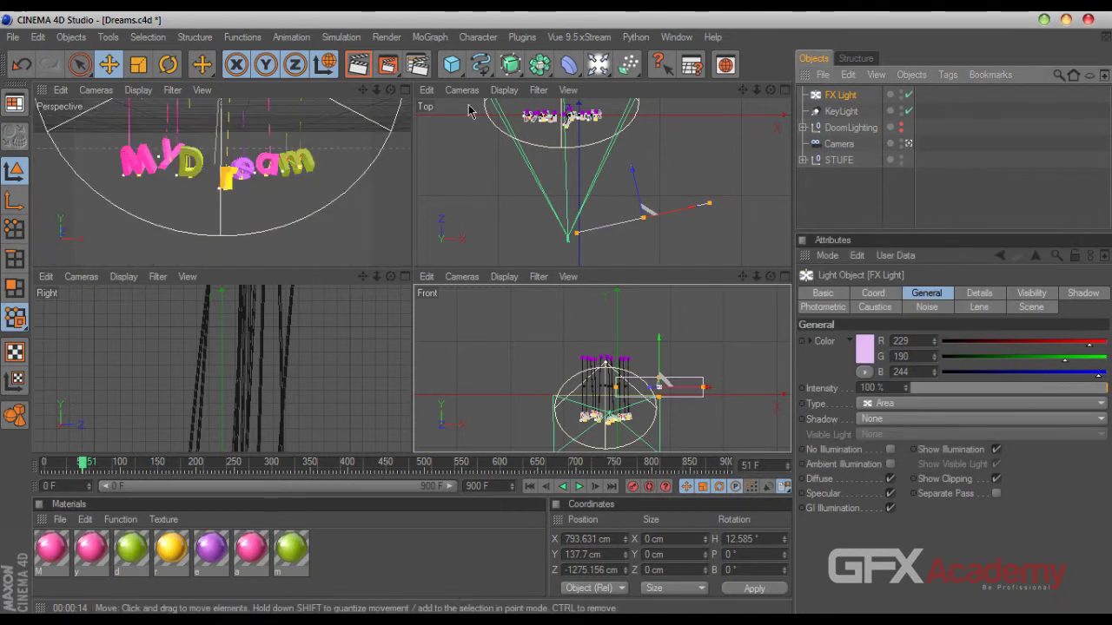
{"action": "left_click", "coordinate": [403, 90]}
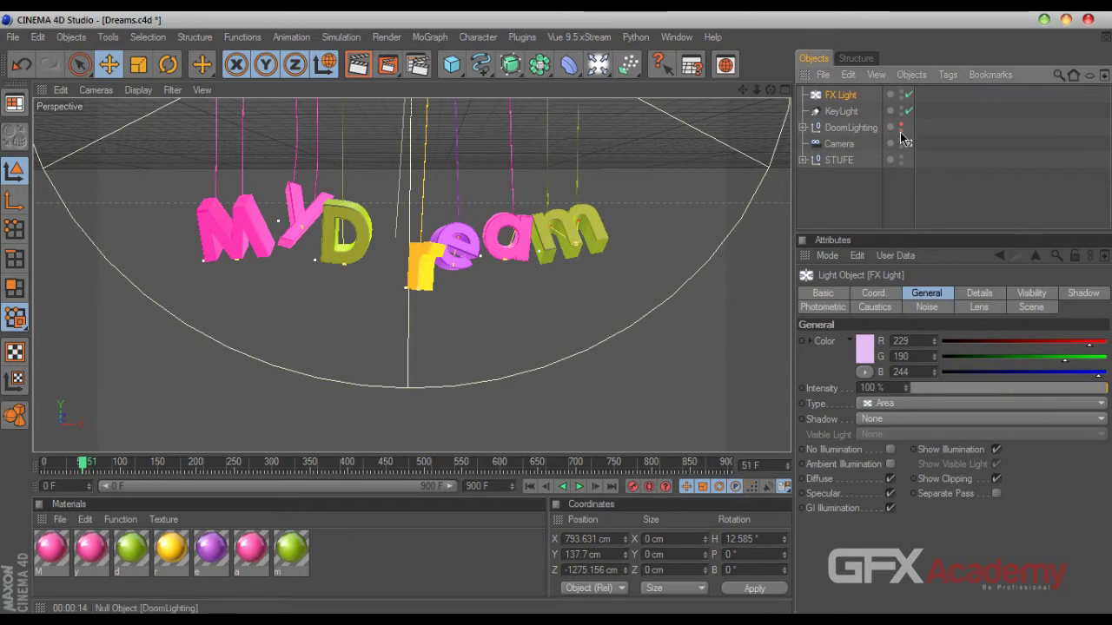
{"action": "left_click", "coordinate": [901, 125]}
{"action": "left_click", "coordinate": [356, 68]}
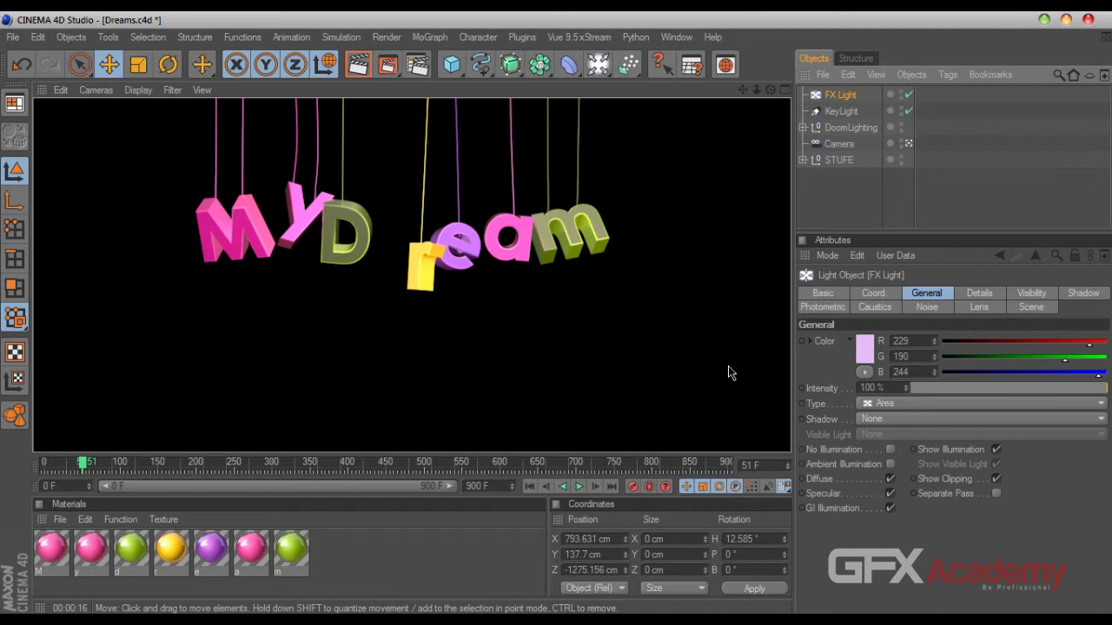
Set the FX Light's intensity to 50% and its shadow to Shadow Maps (Soft), and render the view
{"action": "left_click_drag", "start_coordinate": [888, 388], "coordinate": [822, 382]}
{"action": "type", "text": "50"}
{"action": "key", "text": "Return"}
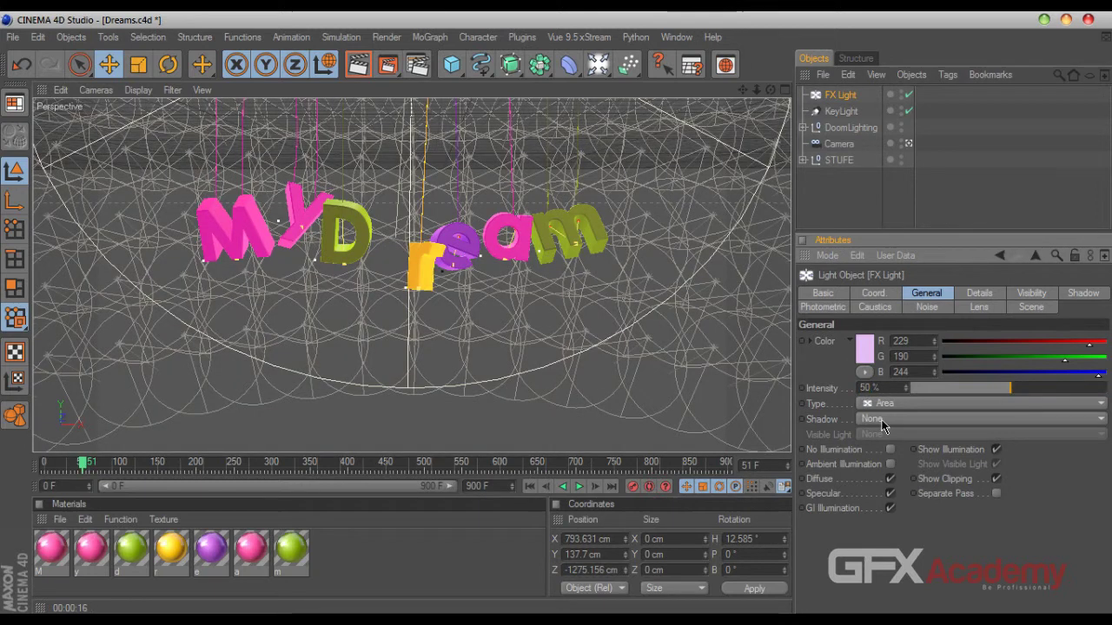
{"action": "left_click", "coordinate": [881, 420]}
{"action": "left_click", "coordinate": [904, 450]}
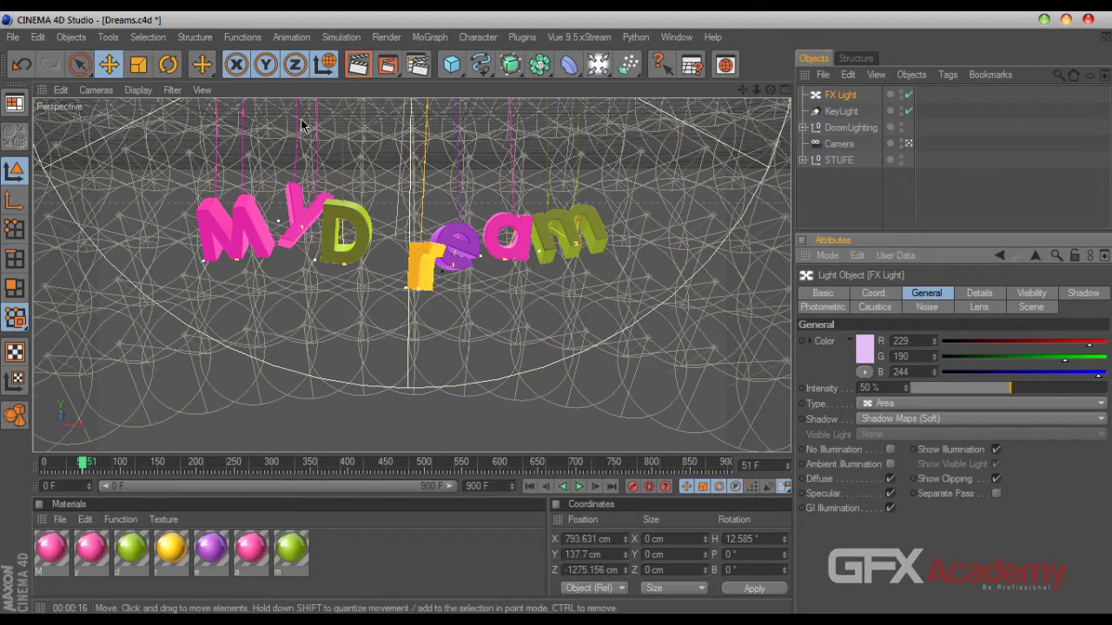
{"action": "key", "text": "ctrl+r"}
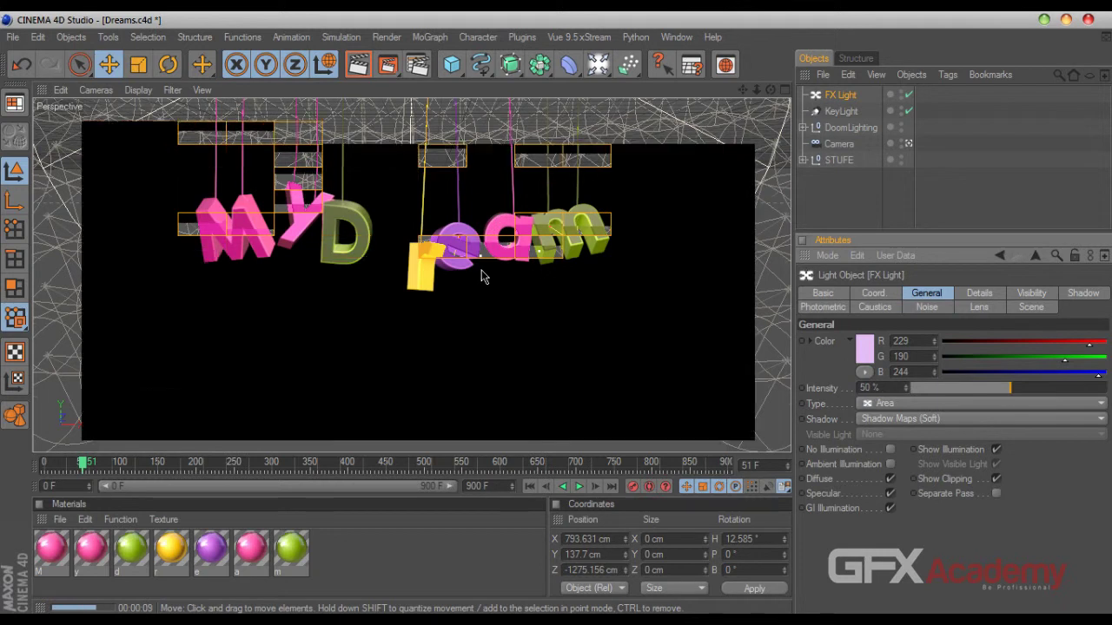
Start an interactive render region and fit it around the middle letters
{"action": "left_click", "coordinate": [390, 76]}
{"action": "left_click", "coordinate": [509, 202]}
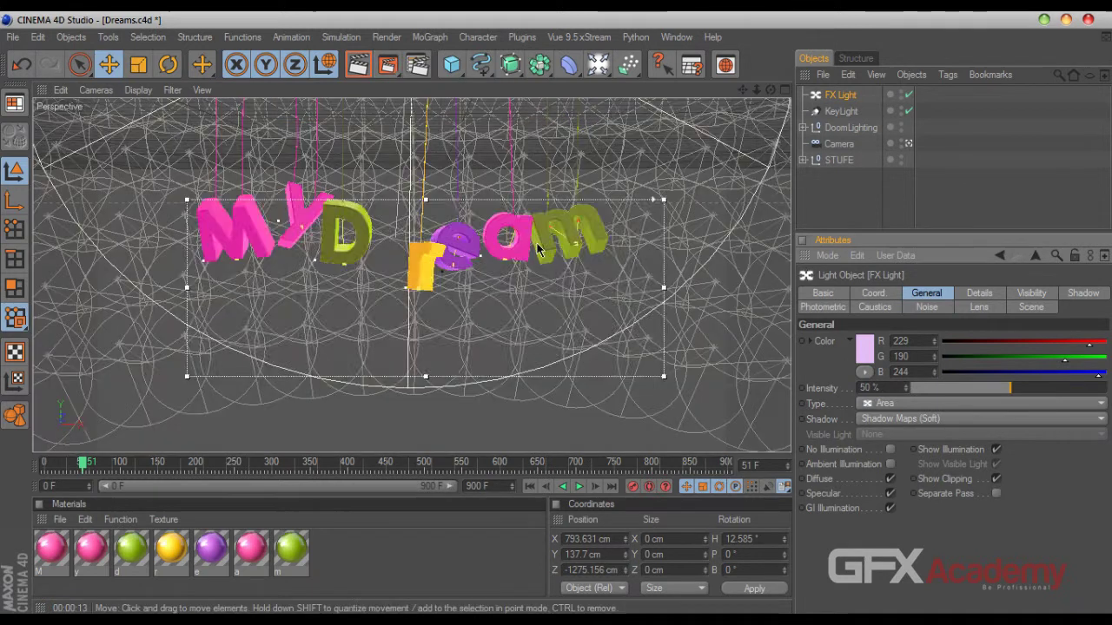
{"action": "left_click_drag", "start_coordinate": [447, 198], "coordinate": [434, 164]}
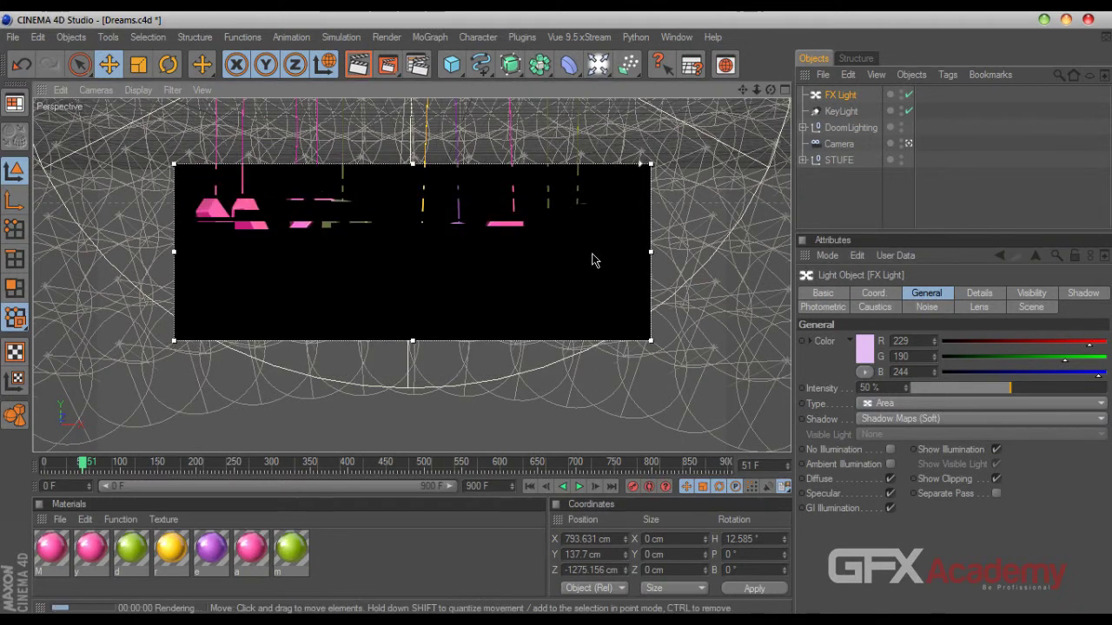
{"action": "left_click_drag", "start_coordinate": [651, 252], "coordinate": [521, 252]}
{"action": "left_click_drag", "start_coordinate": [174, 252], "coordinate": [306, 254]}
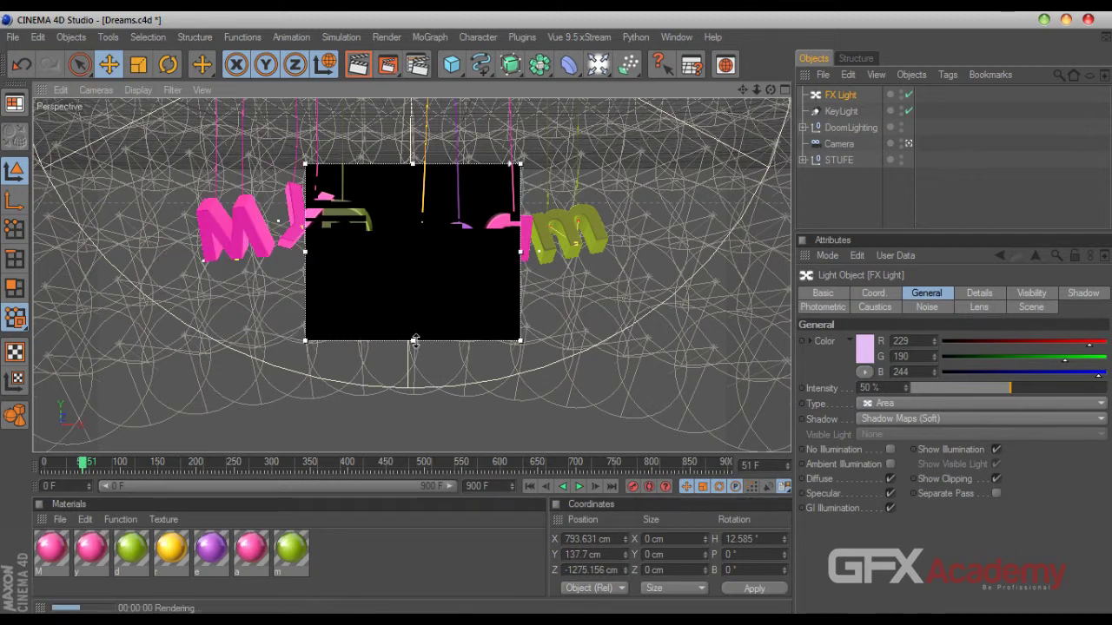
{"action": "left_click_drag", "start_coordinate": [427, 341], "coordinate": [427, 309]}
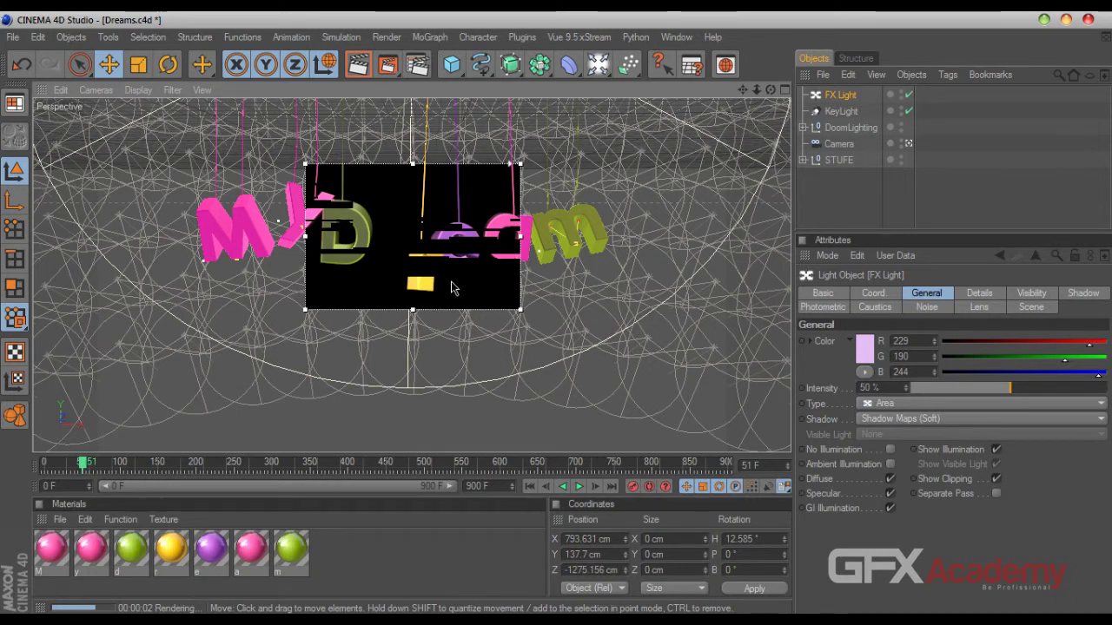
Compare the letters in the render region with the FX Light off and on, and close the region
{"action": "left_click", "coordinate": [908, 94]}
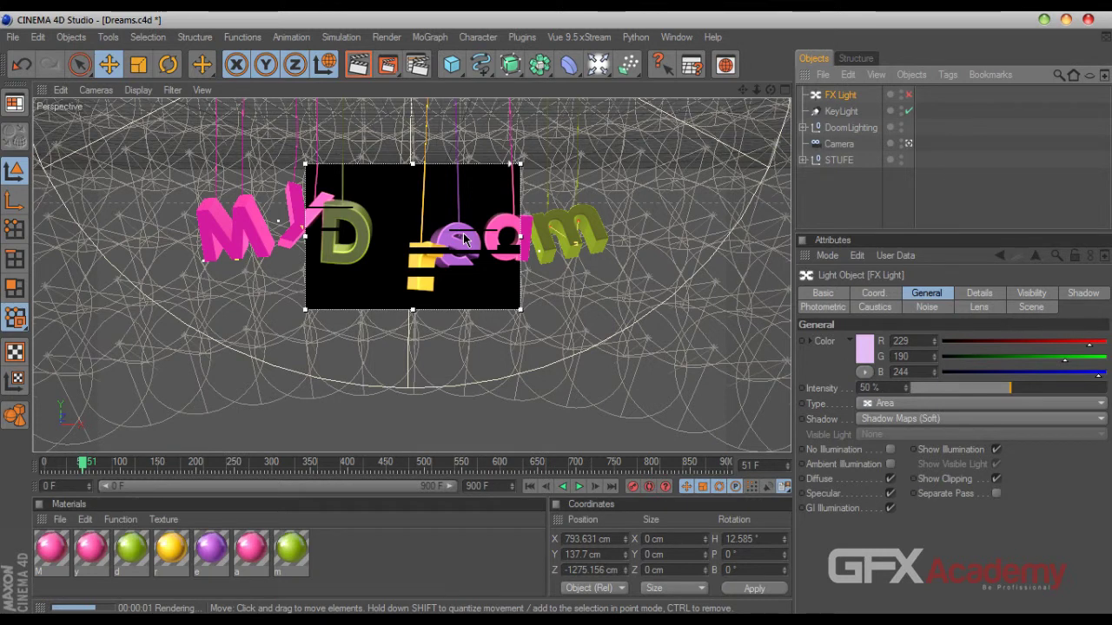
{"action": "left_click_drag", "start_coordinate": [306, 253], "coordinate": [276, 257]}
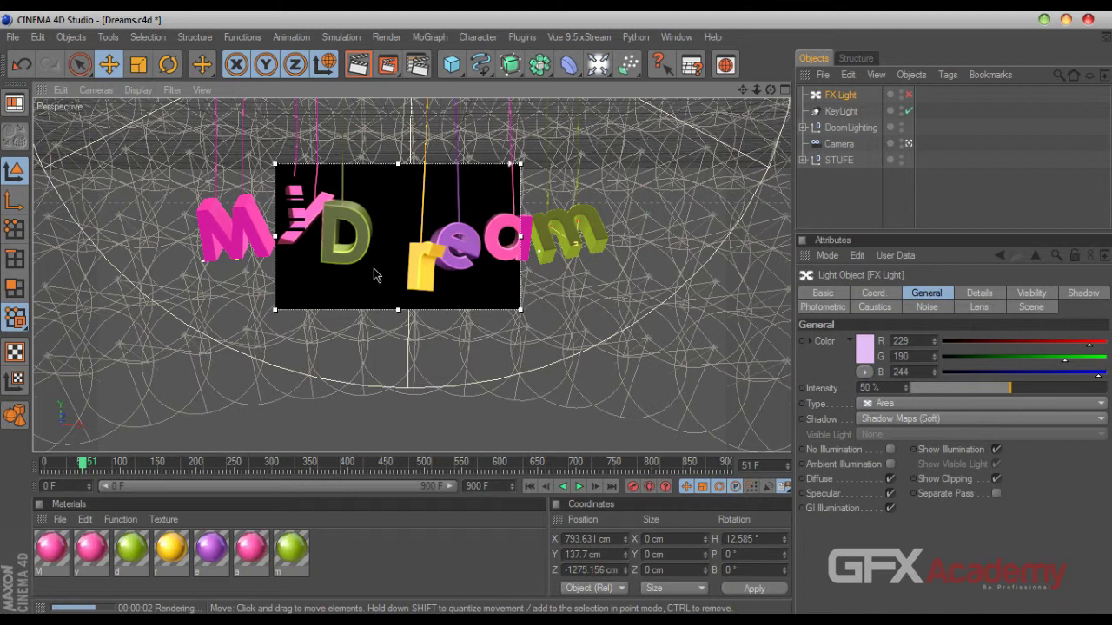
{"action": "left_click", "coordinate": [909, 96]}
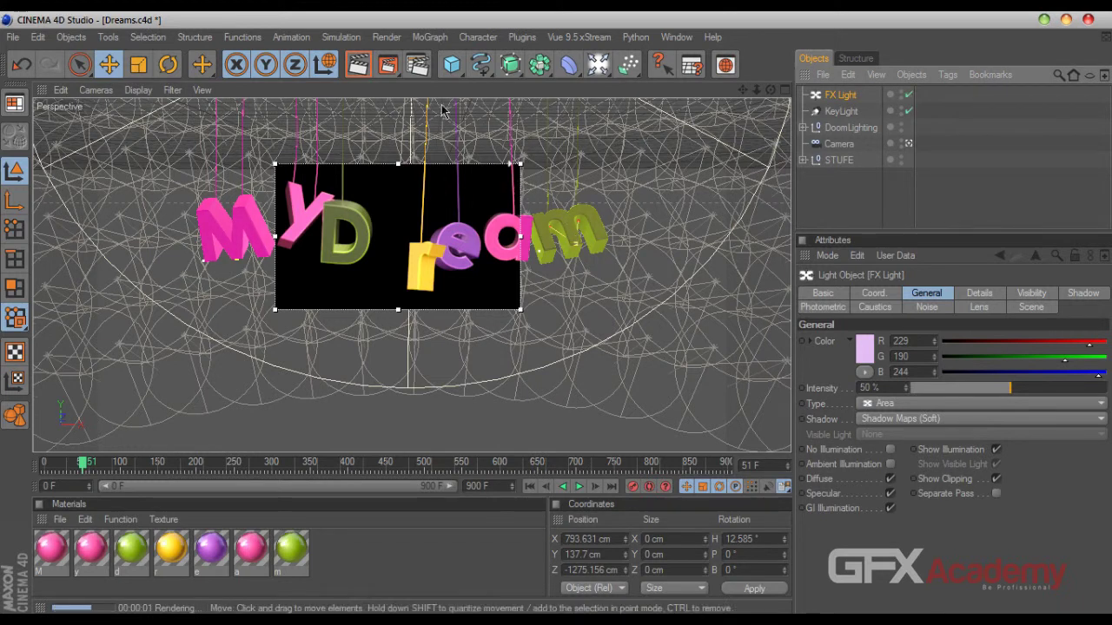
{"action": "left_click_drag", "start_coordinate": [388, 64], "coordinate": [469, 201]}
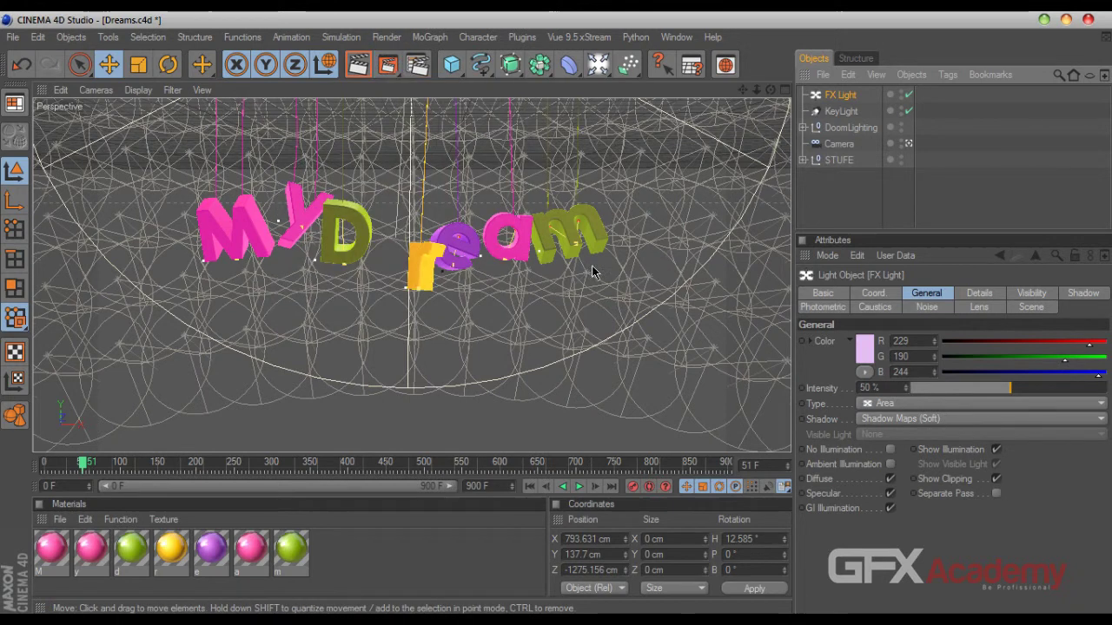
{"action": "left_click", "coordinate": [907, 95]}
{"action": "left_click", "coordinate": [908, 95]}
{"action": "left_click", "coordinate": [909, 96]}
{"action": "left_click", "coordinate": [908, 95]}
{"action": "left_click", "coordinate": [909, 96]}
{"action": "left_click", "coordinate": [908, 96]}
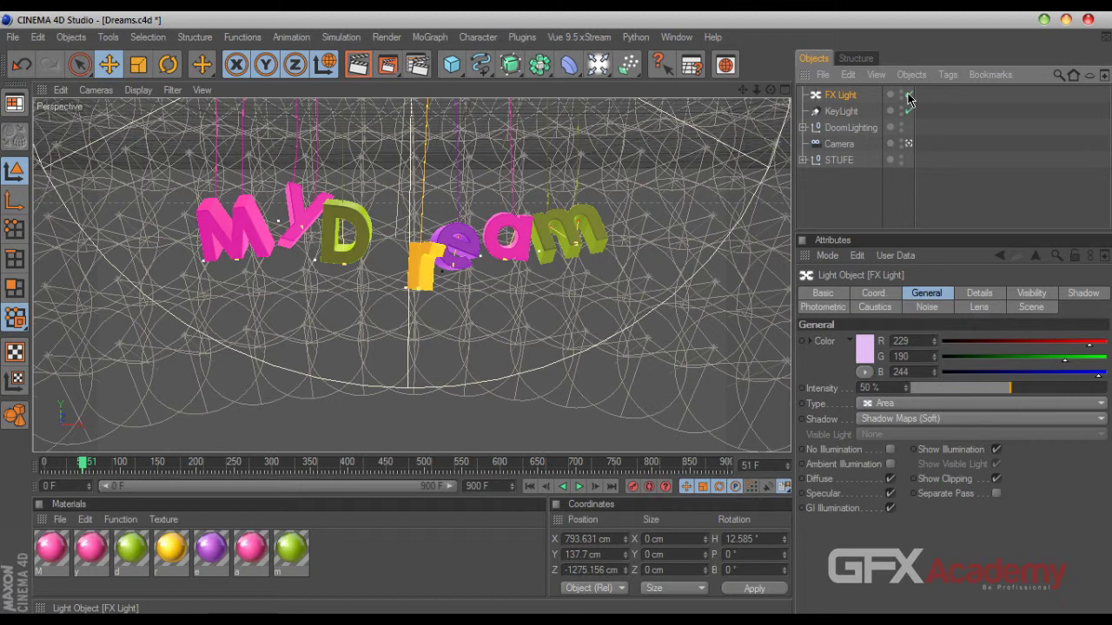
{"action": "left_click", "coordinate": [908, 112]}
{"action": "left_click", "coordinate": [908, 112]}
{"action": "left_click", "coordinate": [908, 112]}
{"action": "left_click", "coordinate": [908, 112]}
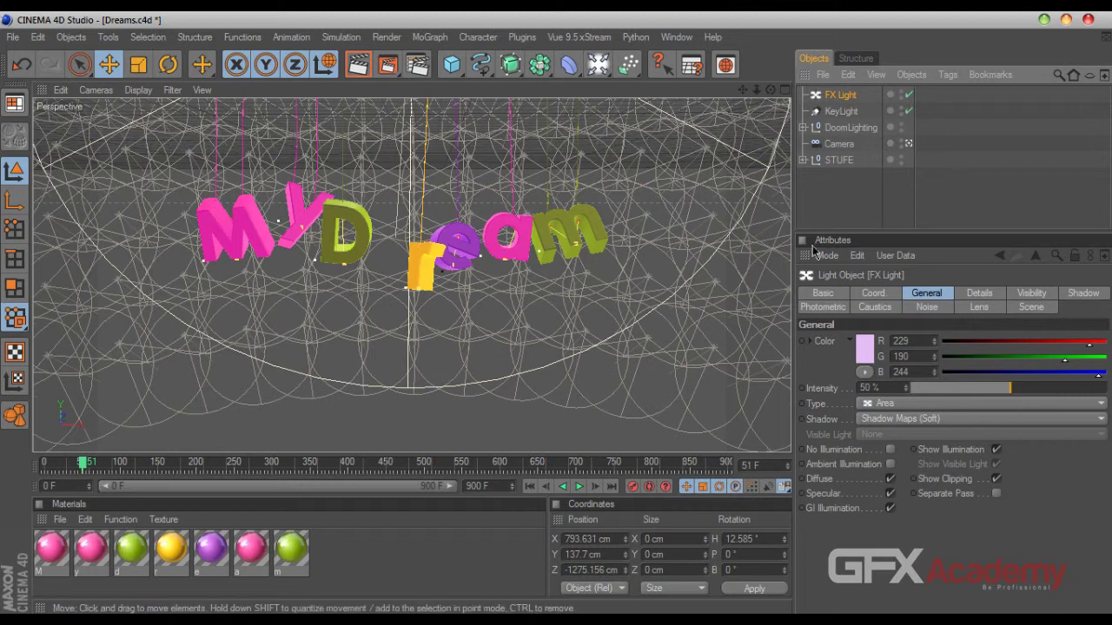
Set the KeyLight's color to pure white and its intensity to 120%, and render the view
{"action": "left_click", "coordinate": [841, 112]}
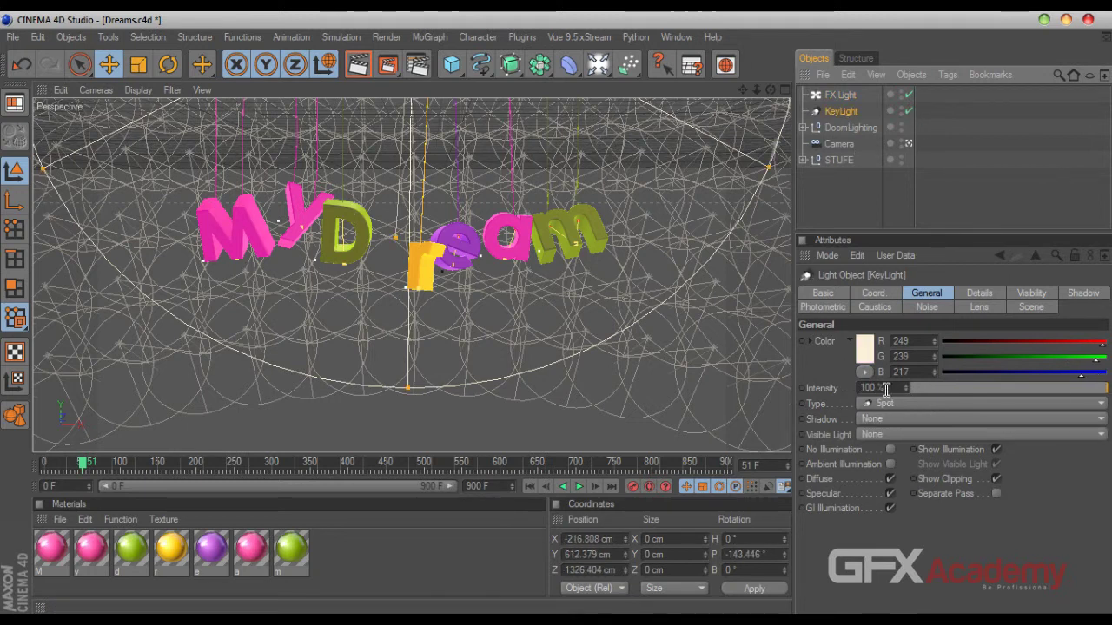
{"action": "left_click", "coordinate": [864, 348]}
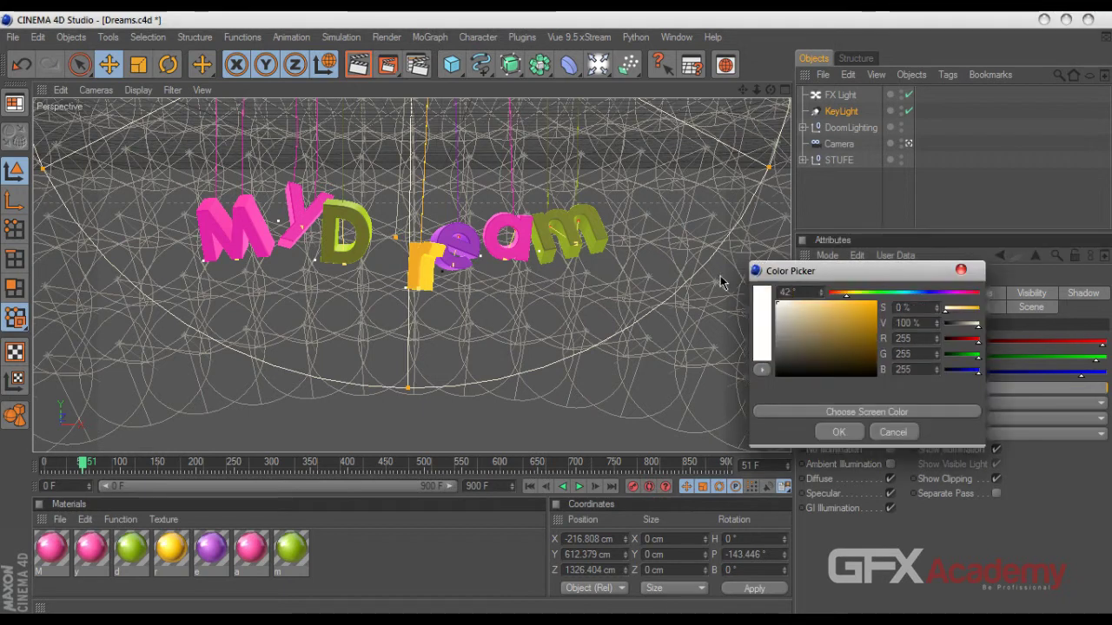
{"action": "left_click", "coordinate": [836, 430]}
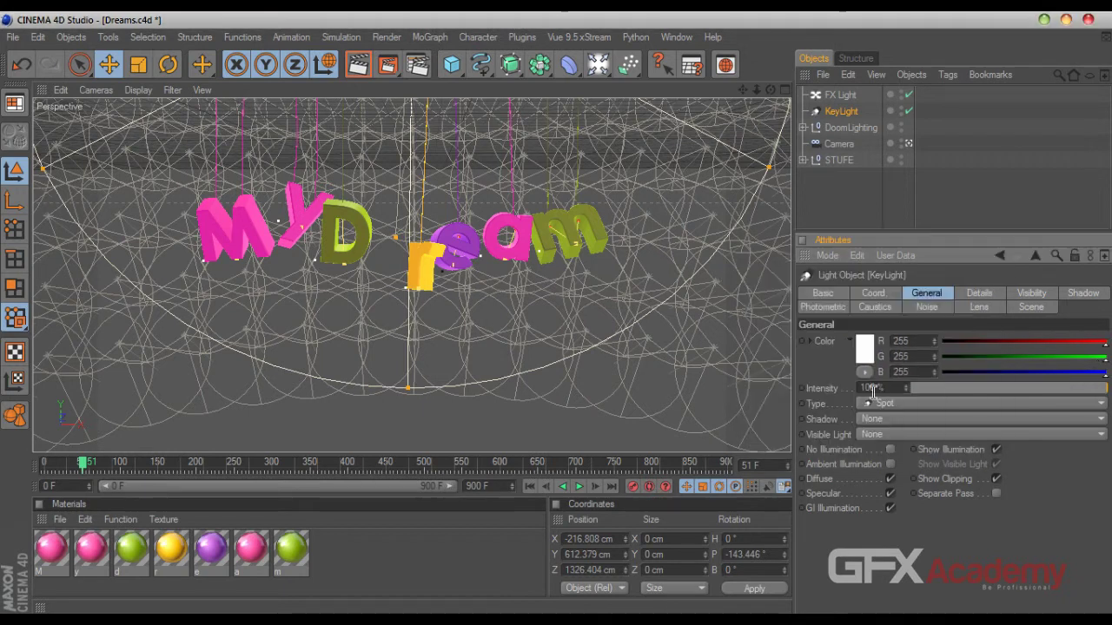
{"action": "key", "text": "Return"}
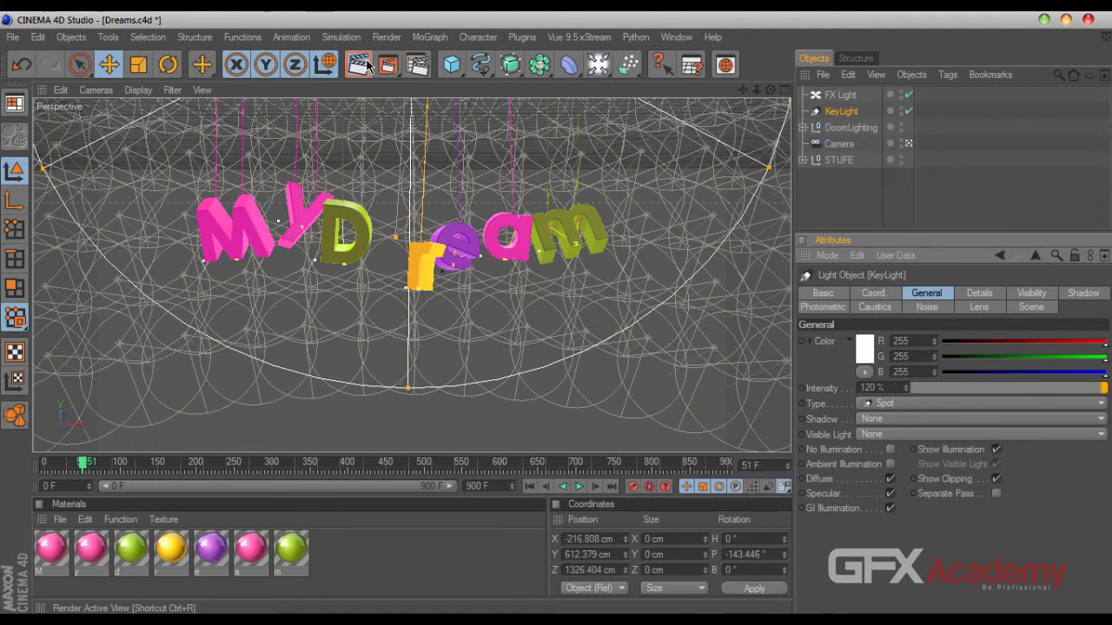
{"action": "key", "text": "ctrl+r"}
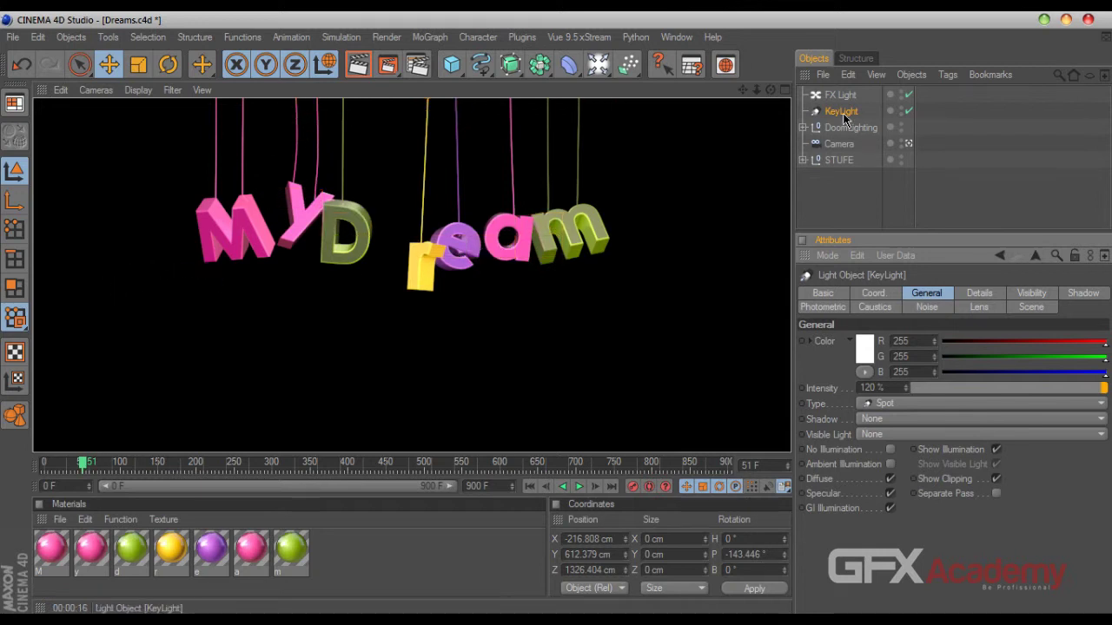
Leave the scene camera view
{"action": "left_click", "coordinate": [907, 144]}
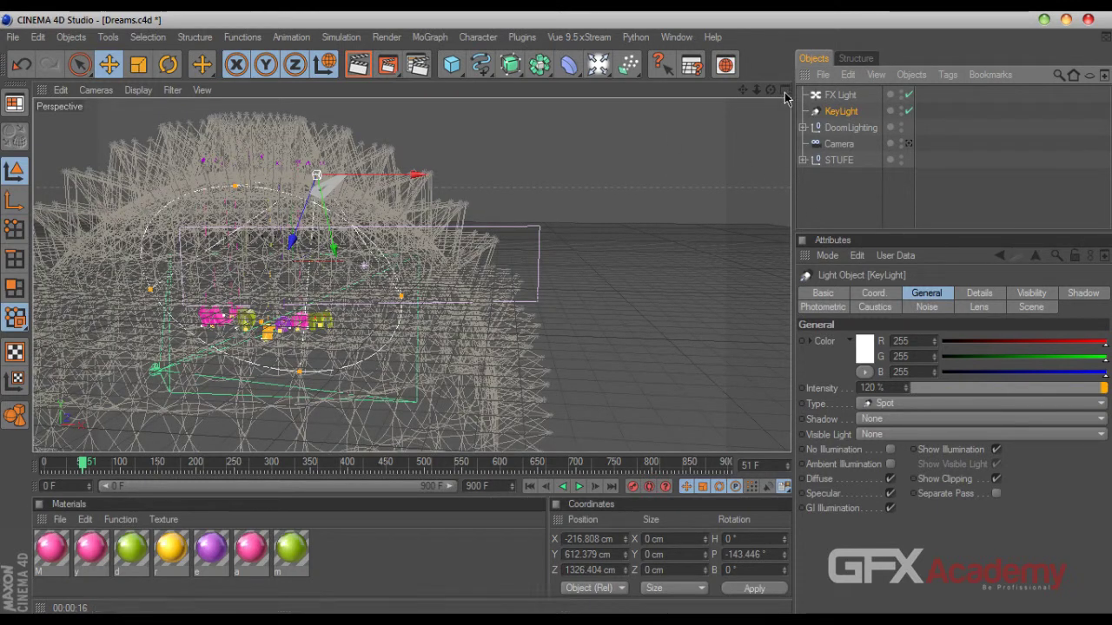
Hide the DoomLighting group from the front view and add a new spot light
{"action": "middle_click", "coordinate": [747, 171]}
{"action": "middle_click", "coordinate": [764, 323]}
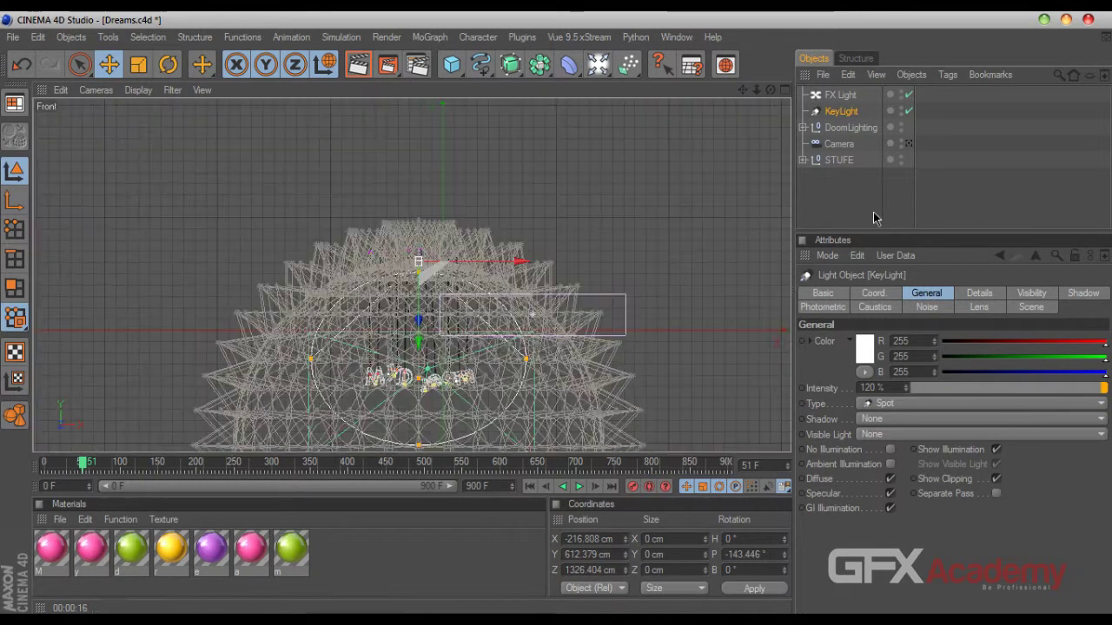
{"action": "left_click", "coordinate": [902, 126]}
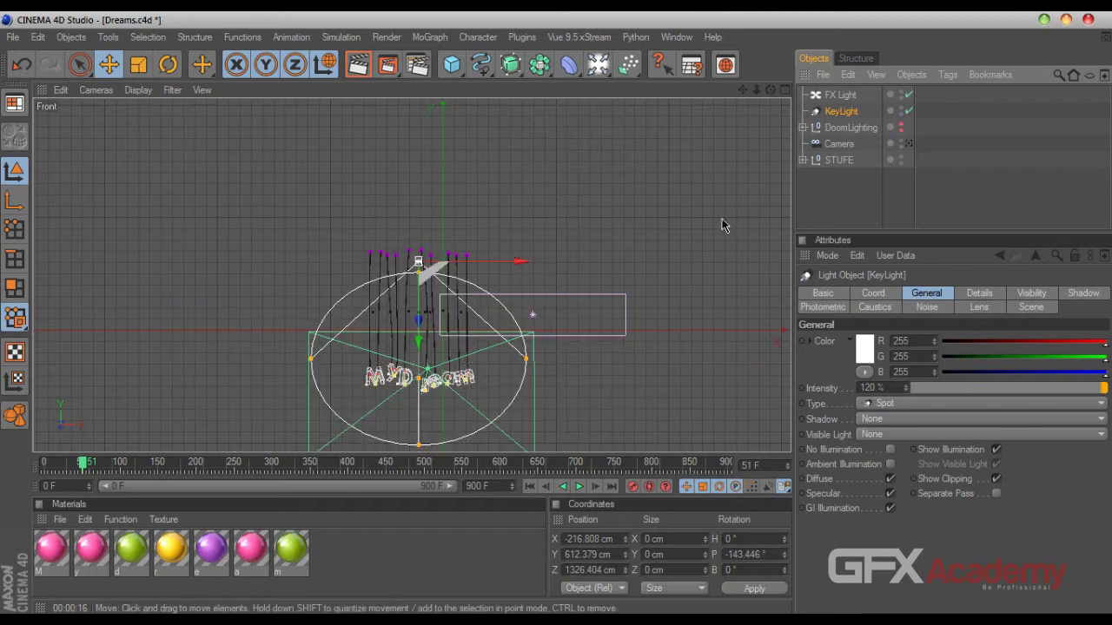
{"action": "left_click_drag", "start_coordinate": [599, 76], "coordinate": [628, 113]}
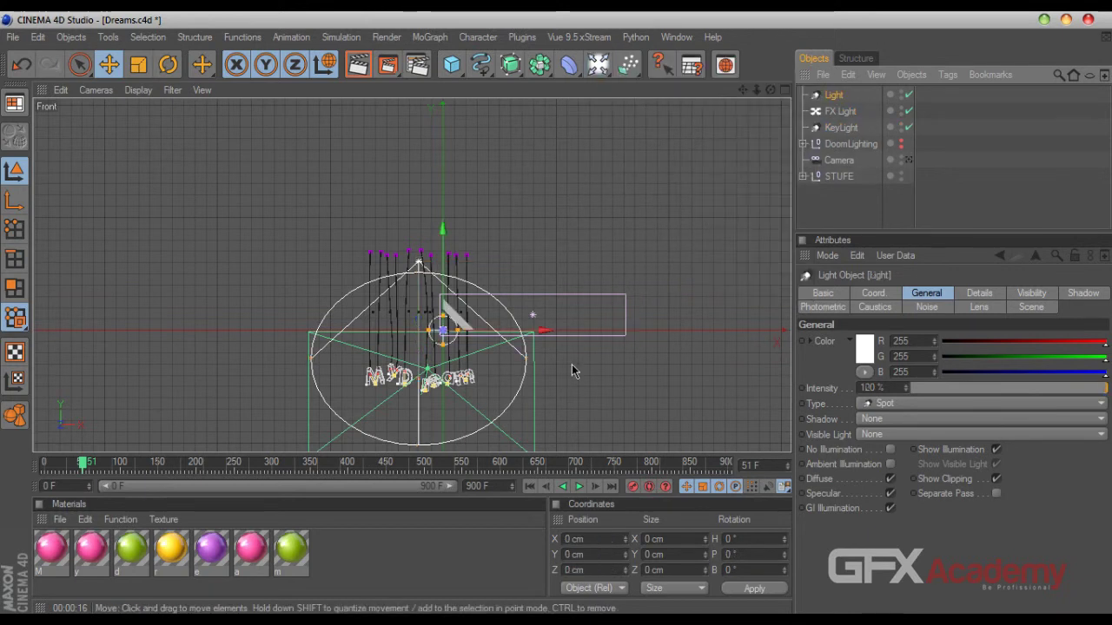
Move the new spot light to about X -987, Y 688, Z -1371 cm and extend its cone to the letters
{"action": "left_click", "coordinate": [783, 91]}
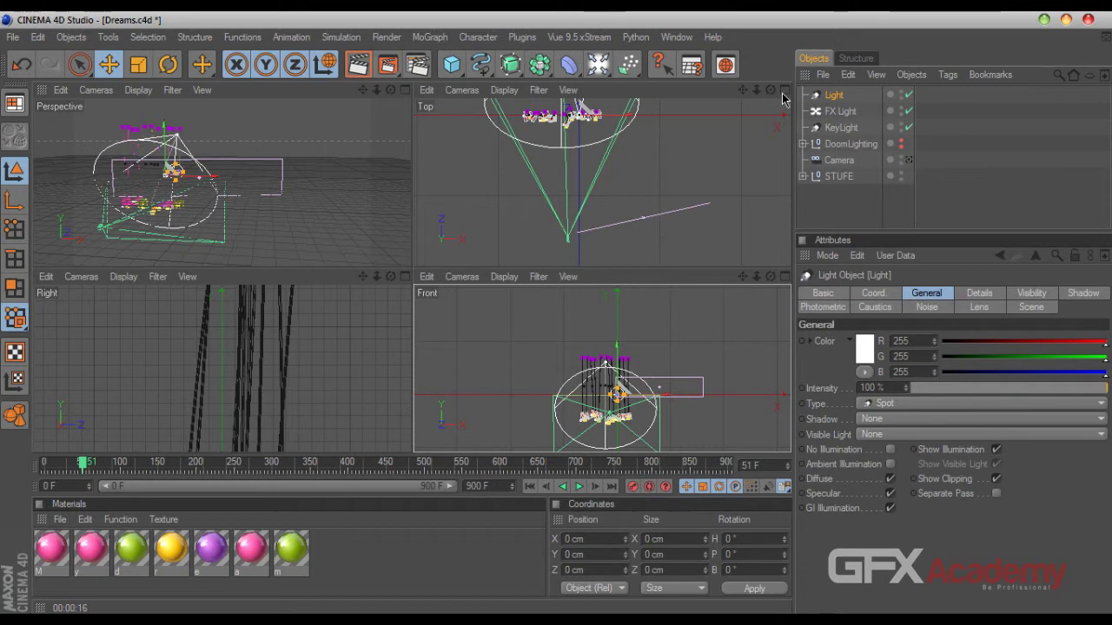
{"action": "left_click", "coordinate": [405, 90]}
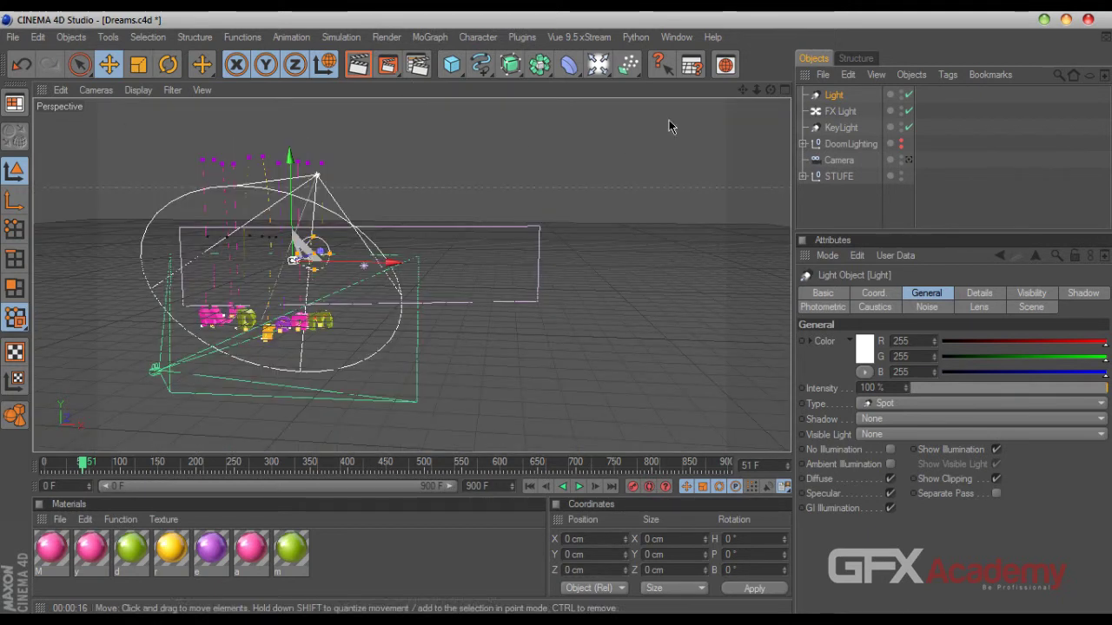
{"action": "left_click_drag", "start_coordinate": [768, 91], "coordinate": [700, 106]}
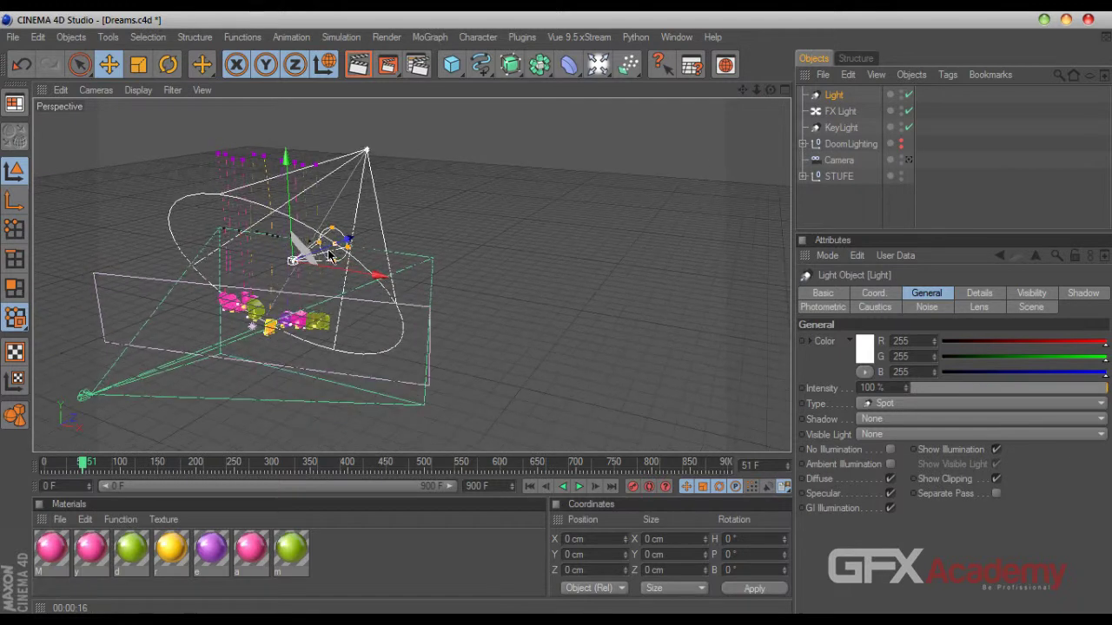
{"action": "left_click_drag", "start_coordinate": [319, 250], "coordinate": [359, 234]}
{"action": "left_click_drag", "start_coordinate": [296, 259], "coordinate": [130, 323]}
{"action": "left_click_drag", "start_coordinate": [741, 90], "coordinate": [862, 61]}
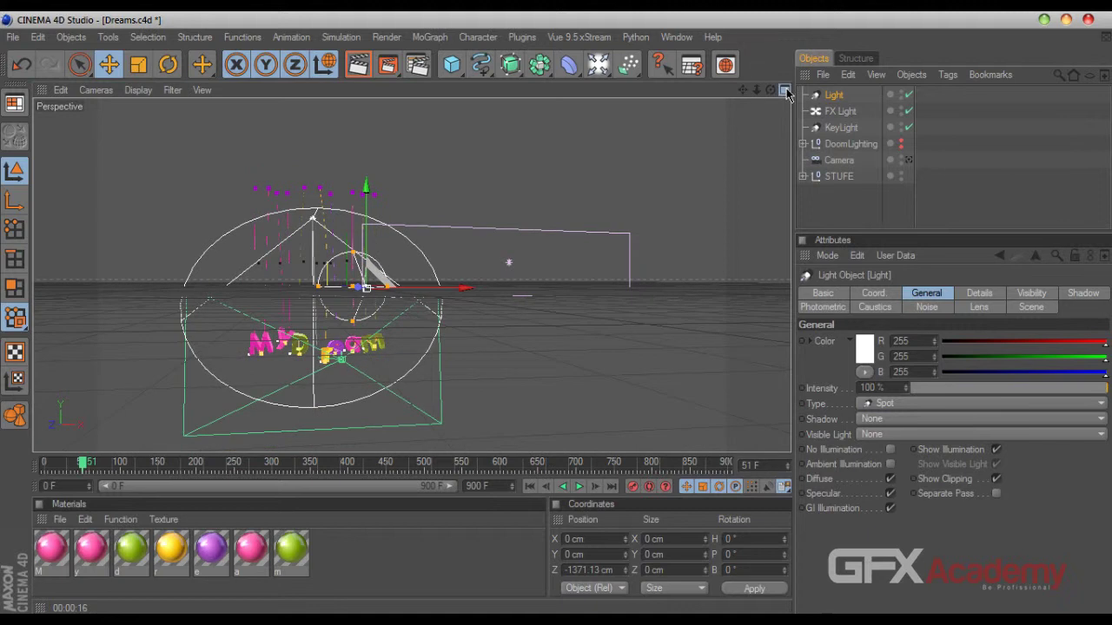
{"action": "left_click", "coordinate": [785, 90]}
{"action": "left_click_drag", "start_coordinate": [632, 234], "coordinate": [554, 233]}
{"action": "left_click_drag", "start_coordinate": [555, 379], "coordinate": [596, 357]}
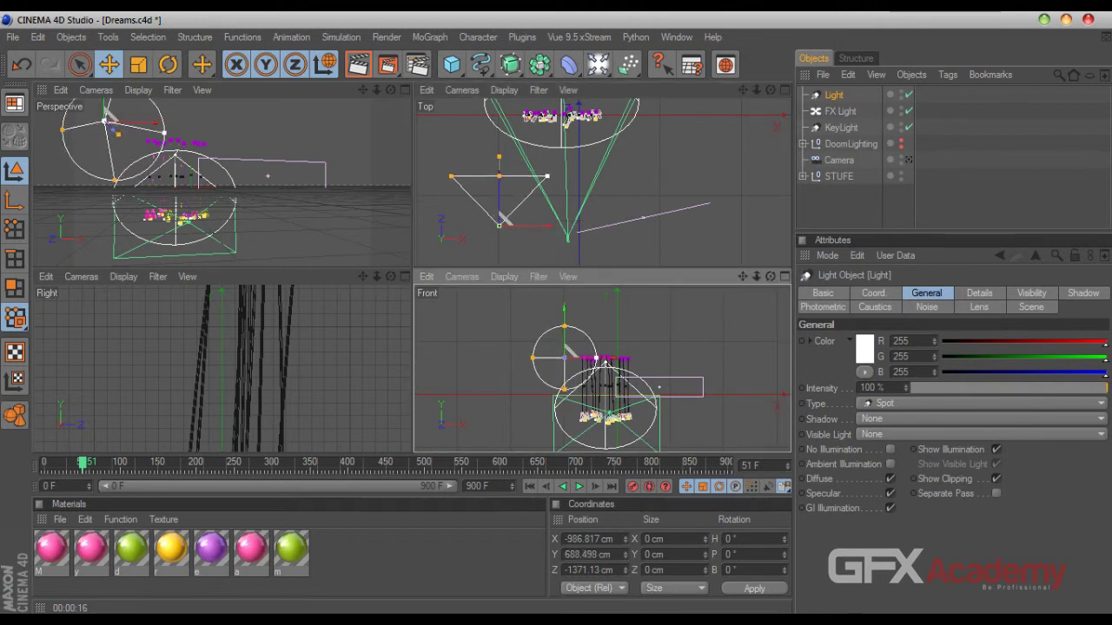
{"action": "left_click_drag", "start_coordinate": [507, 180], "coordinate": [498, 105]}
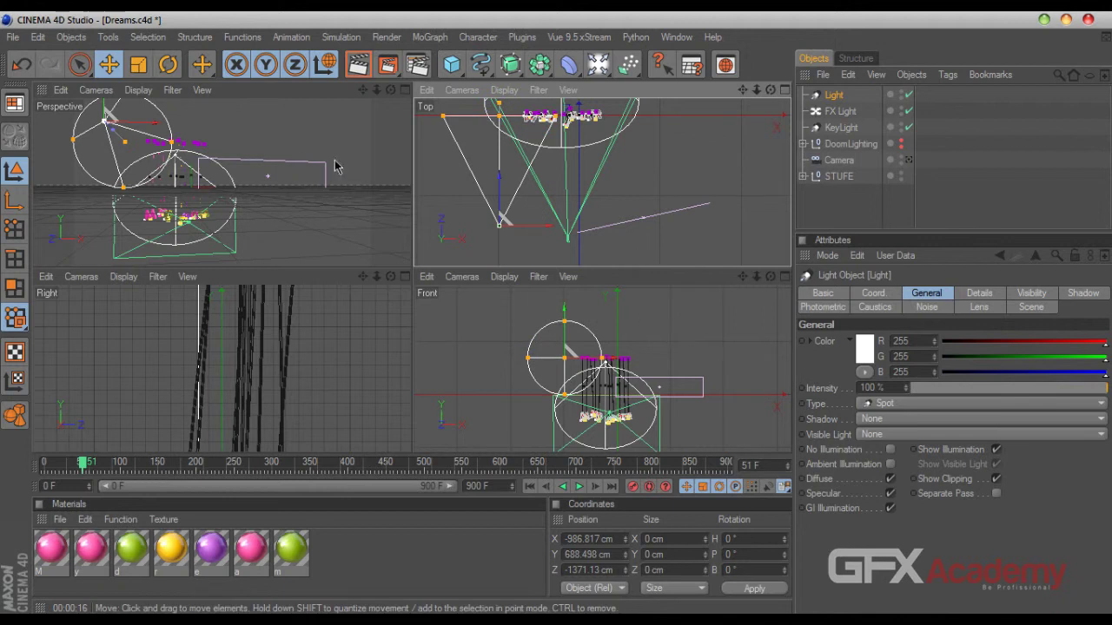
Rotate the new spot light to about H -19.2°, P -30.3°, B -10° and move it to about X -1195, Y 1058, Z -1968 cm
{"action": "left_click", "coordinate": [404, 90]}
{"action": "left_click_drag", "start_coordinate": [770, 90], "coordinate": [512, 155]}
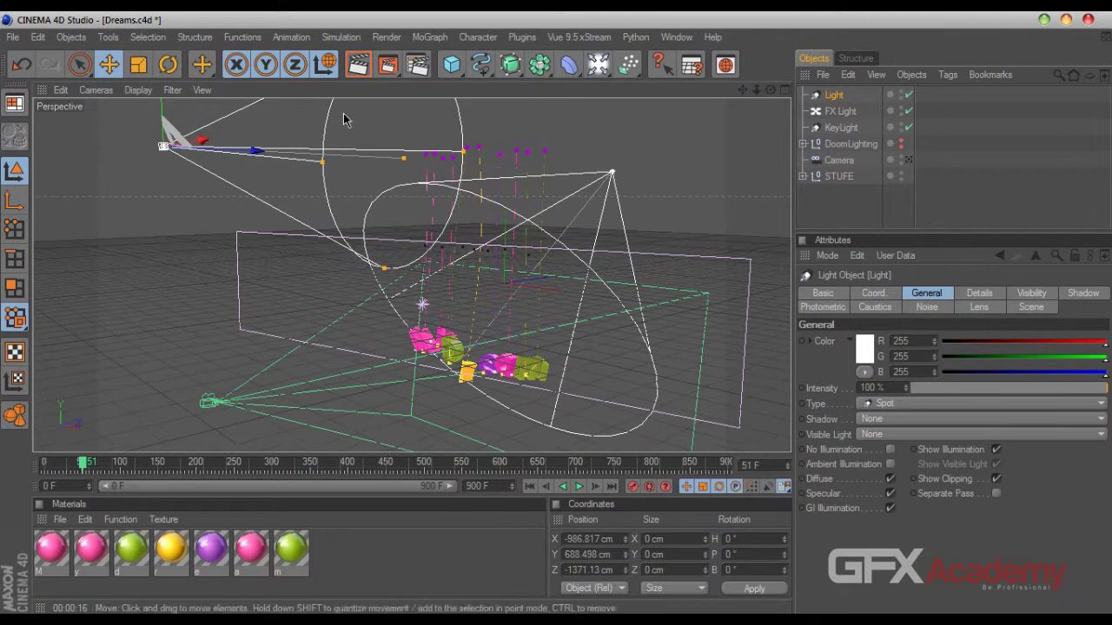
{"action": "left_click", "coordinate": [169, 66]}
{"action": "left_click_drag", "start_coordinate": [219, 139], "coordinate": [321, 132]}
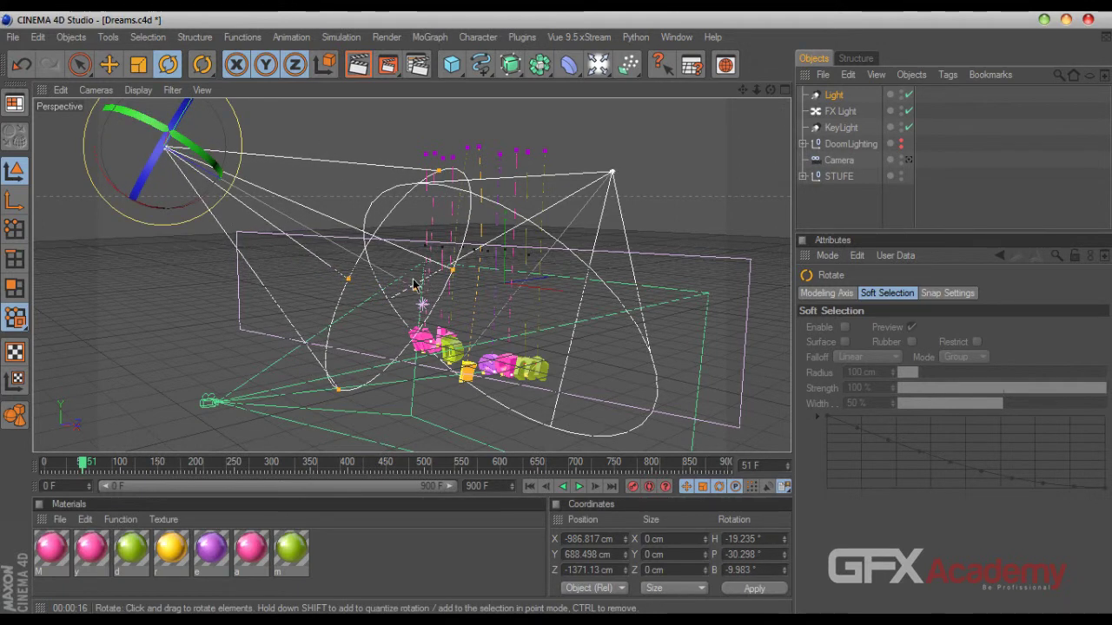
{"action": "left_click", "coordinate": [109, 64]}
{"action": "left_click_drag", "start_coordinate": [255, 199], "coordinate": [108, 114]}
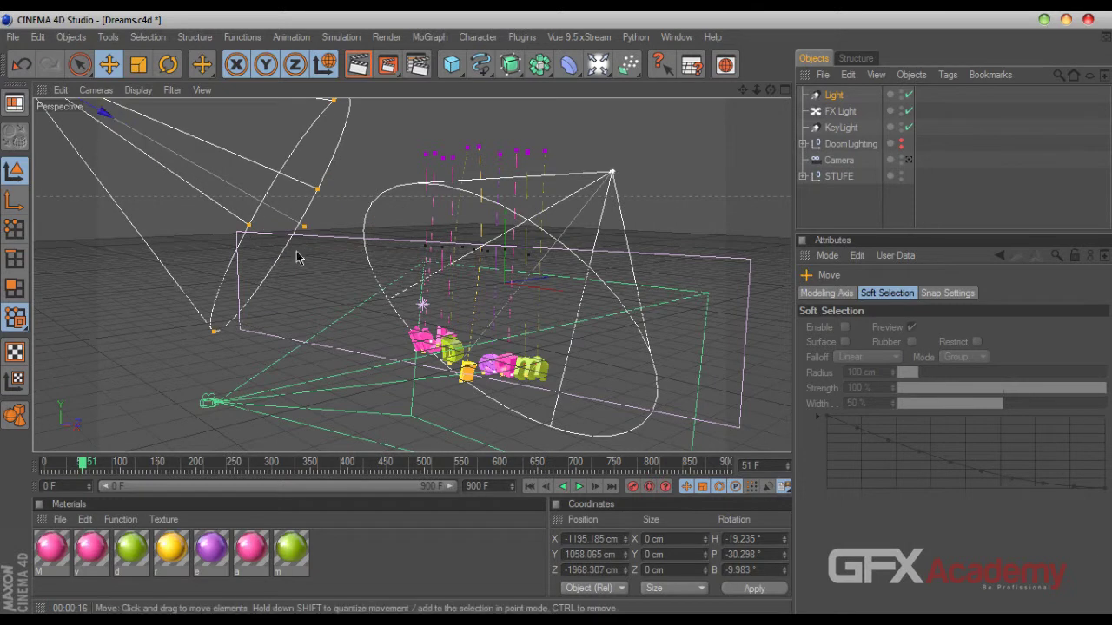
Move the FX Light to about X 994, Z -1230 cm and rotate it to about H 27°, P -3.8°
{"action": "left_click", "coordinate": [839, 111]}
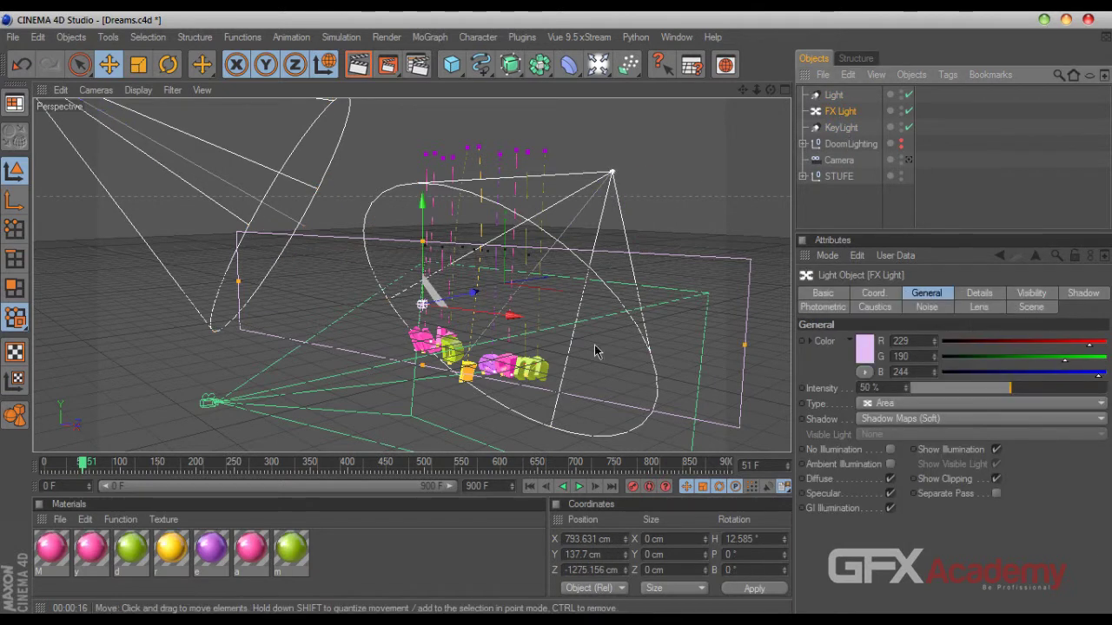
{"action": "left_click_drag", "start_coordinate": [517, 323], "coordinate": [580, 324]}
{"action": "left_click", "coordinate": [168, 64]}
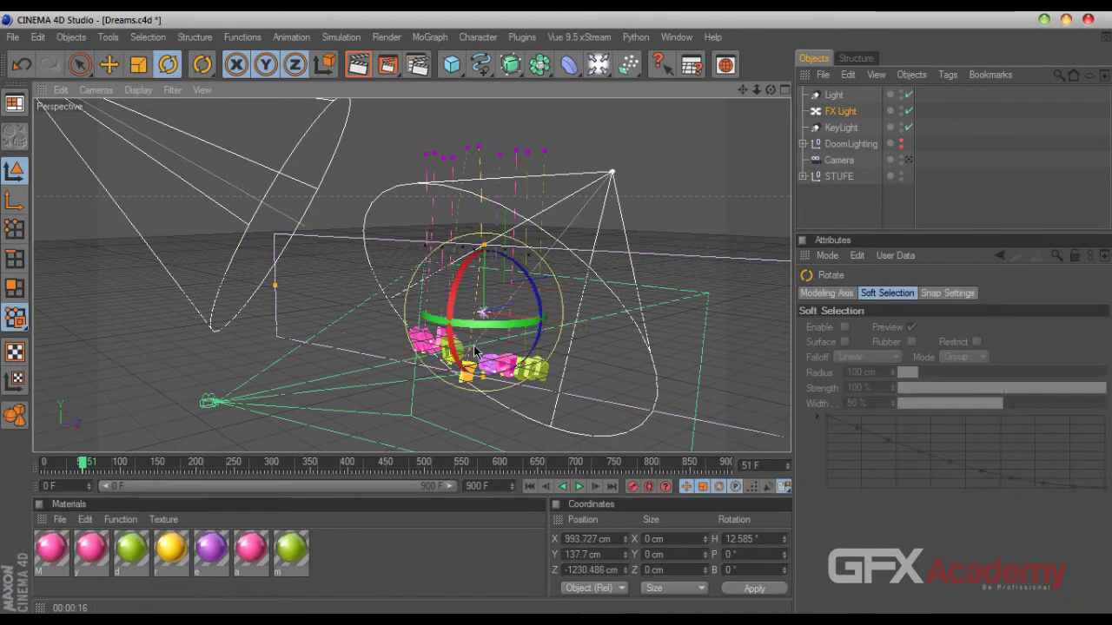
{"action": "left_click_drag", "start_coordinate": [486, 332], "coordinate": [470, 289]}
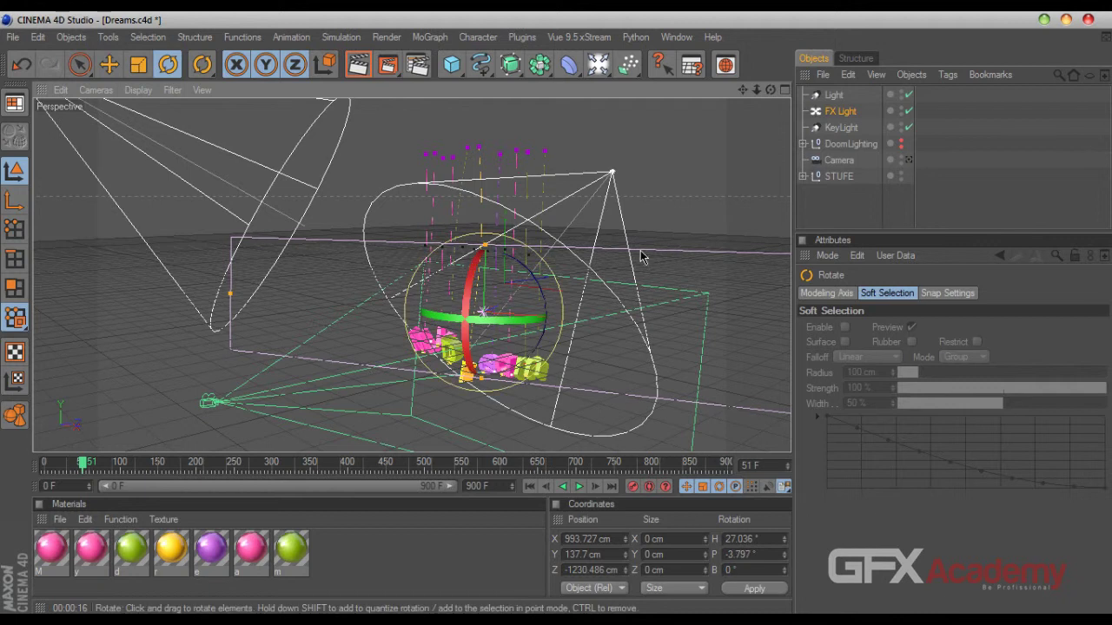
Rename the new spot light as Fill Light
{"action": "double_click", "coordinate": [833, 95]}
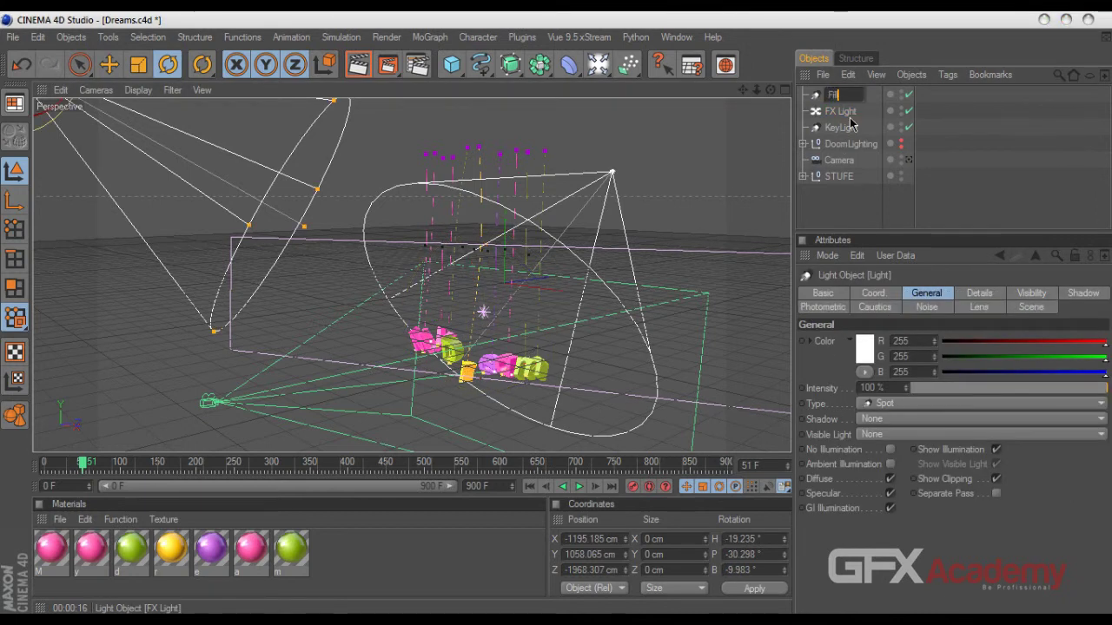
{"action": "type", "text": "Fill Light"}
{"action": "key", "text": "Return"}
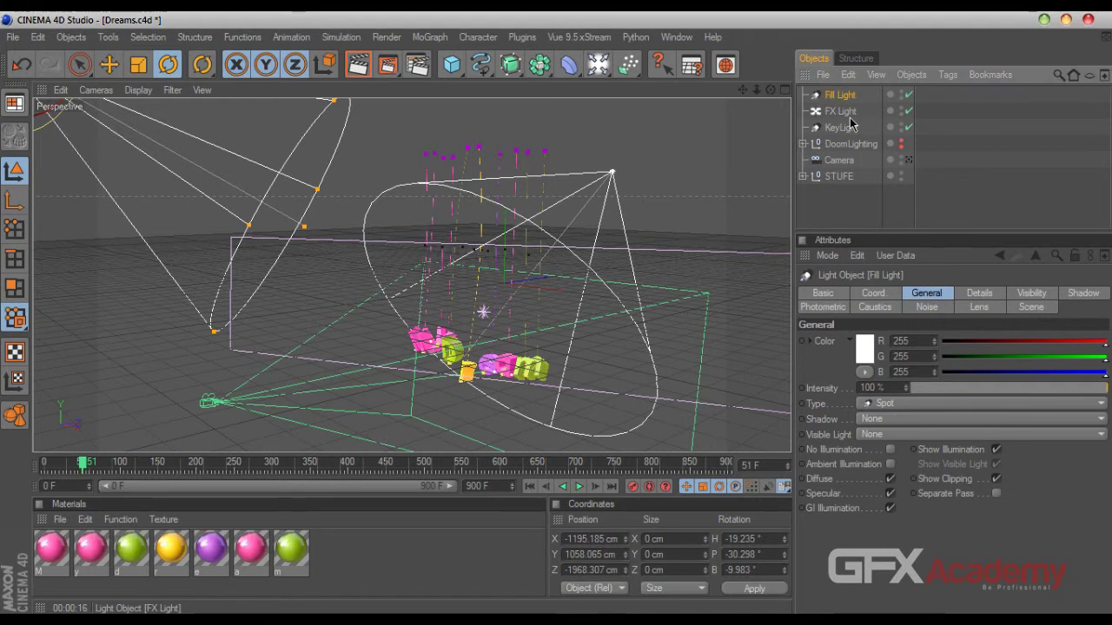
Set the Fill Light's color to a pale violet, RGB 228, 212, 235
{"action": "left_click", "coordinate": [864, 349]}
{"action": "left_click_drag", "start_coordinate": [807, 354], "coordinate": [769, 313]}
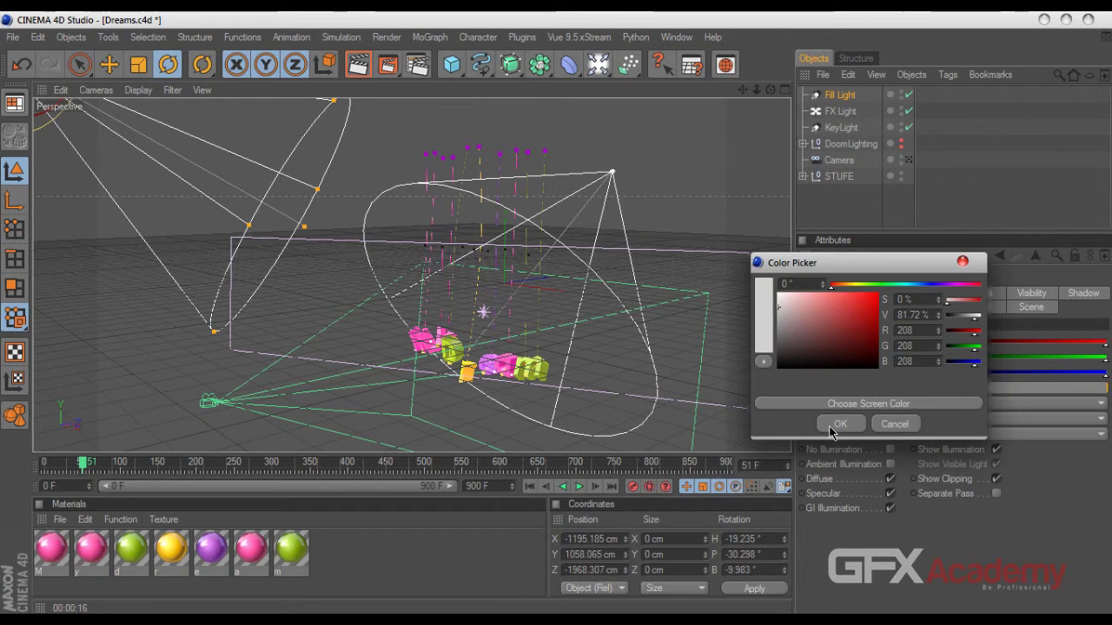
{"action": "left_click_drag", "start_coordinate": [853, 290], "coordinate": [948, 295]}
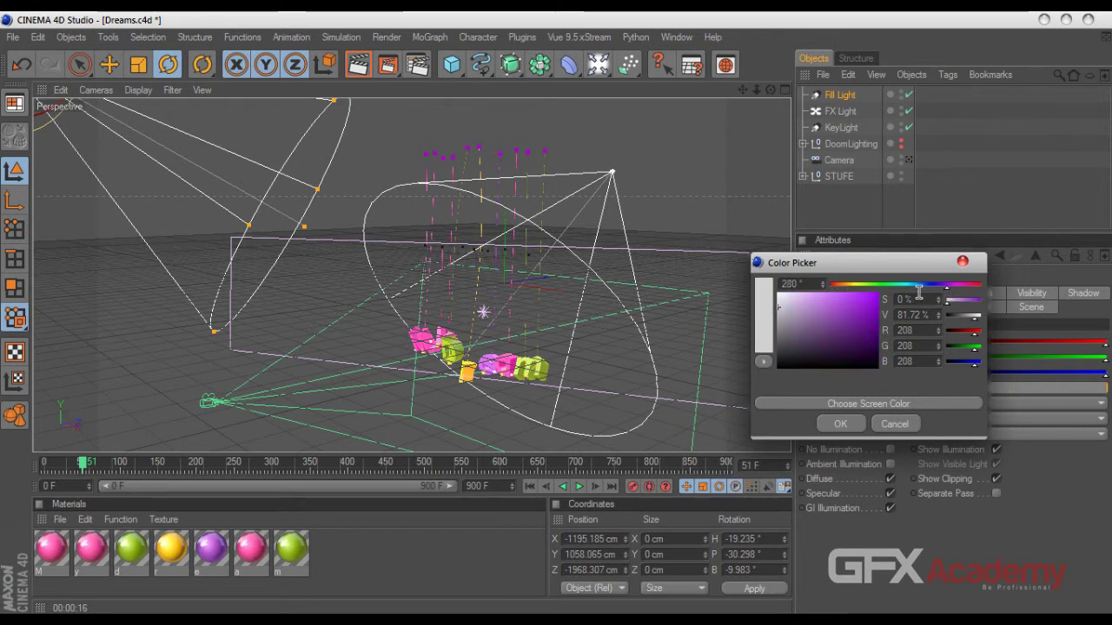
{"action": "left_click", "coordinate": [788, 306]}
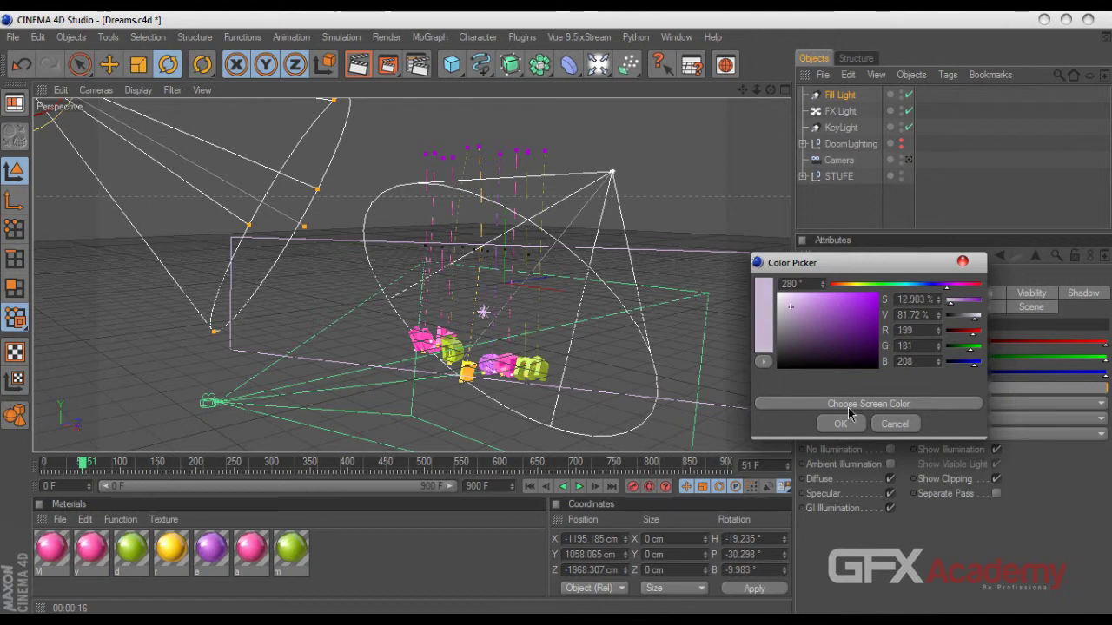
{"action": "left_click", "coordinate": [840, 423]}
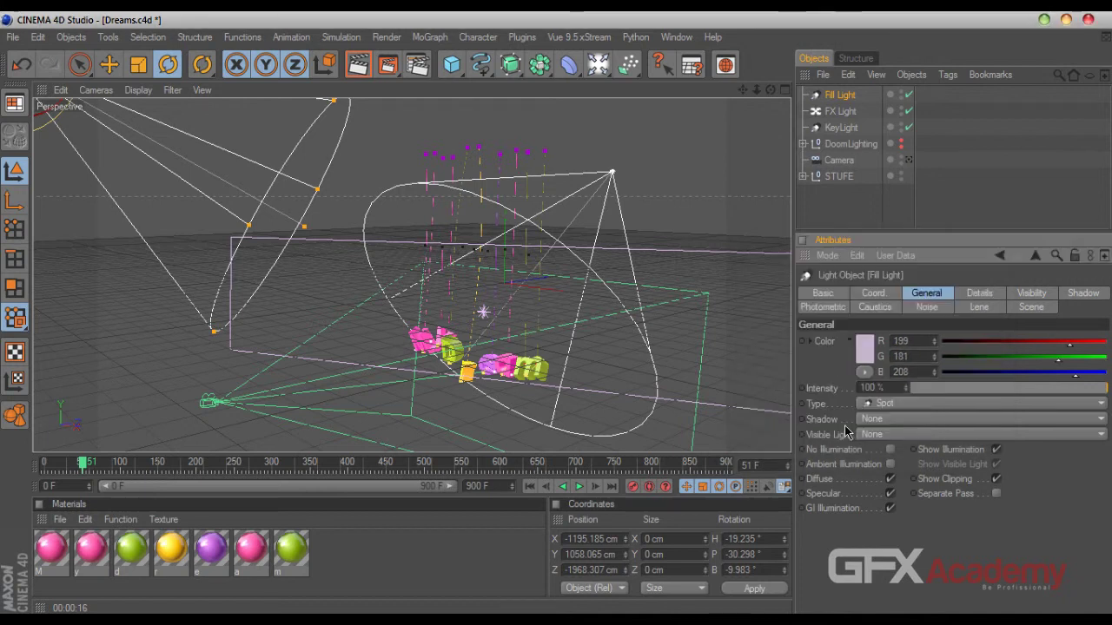
{"action": "left_click", "coordinate": [869, 341]}
{"action": "left_click_drag", "start_coordinate": [789, 303], "coordinate": [786, 298]}
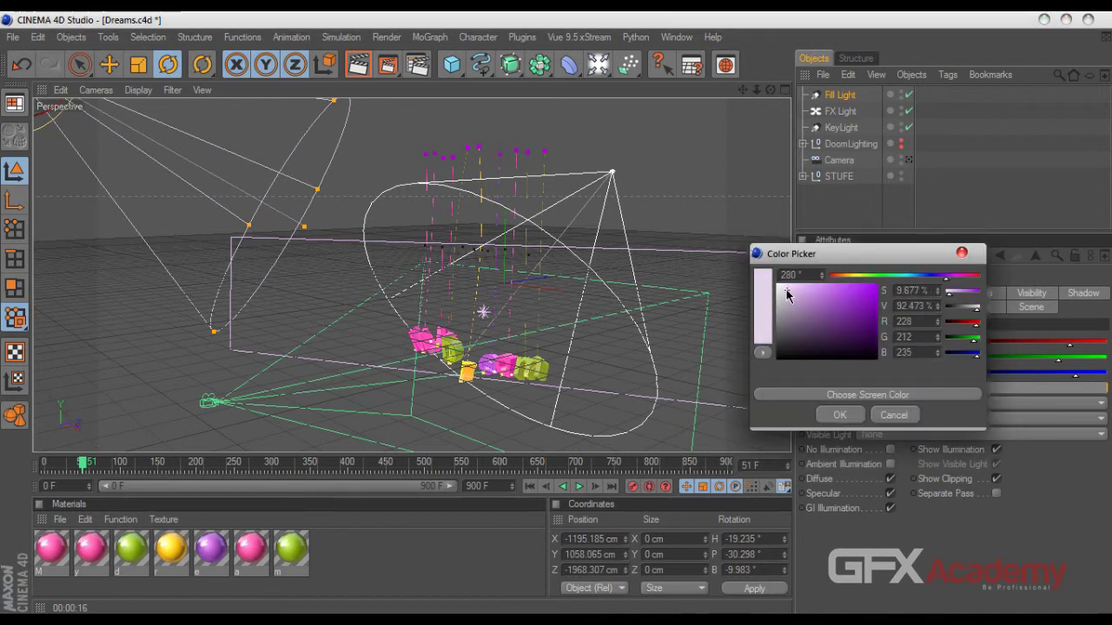
{"action": "left_click", "coordinate": [838, 416]}
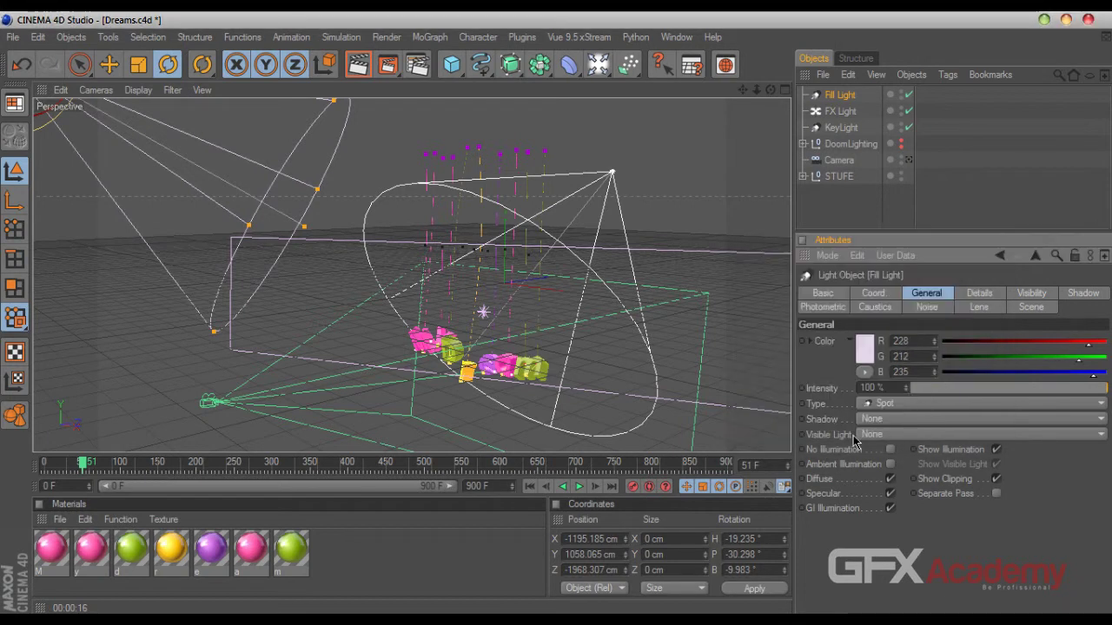
Look through the scene camera and render the view at the current frame, then again after playing the animation to frame 83
{"action": "left_click", "coordinate": [907, 161]}
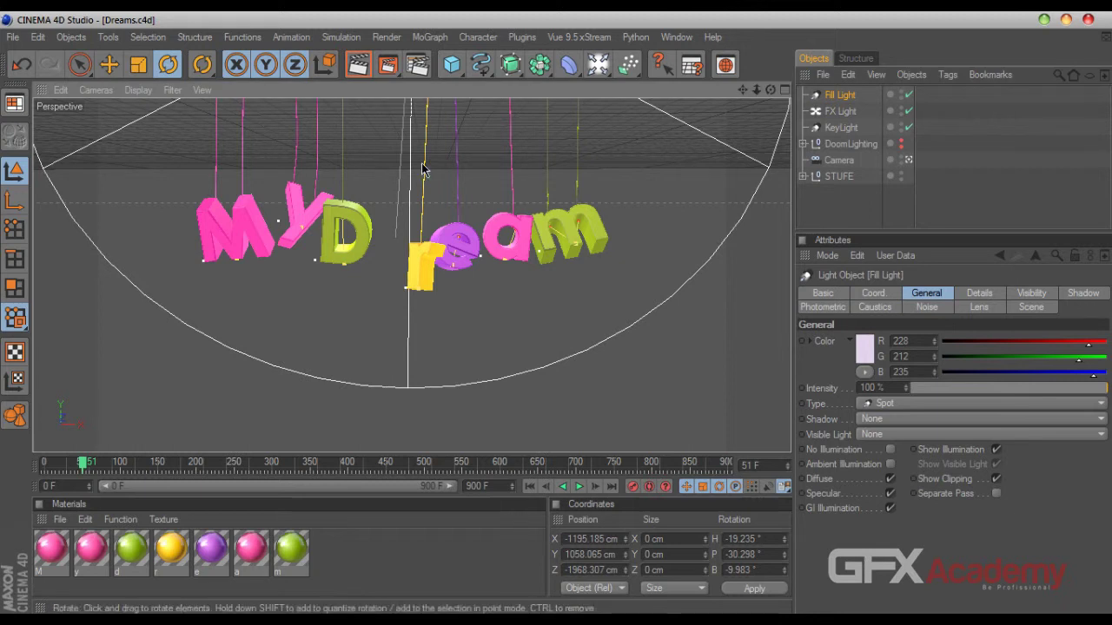
{"action": "left_click", "coordinate": [358, 64]}
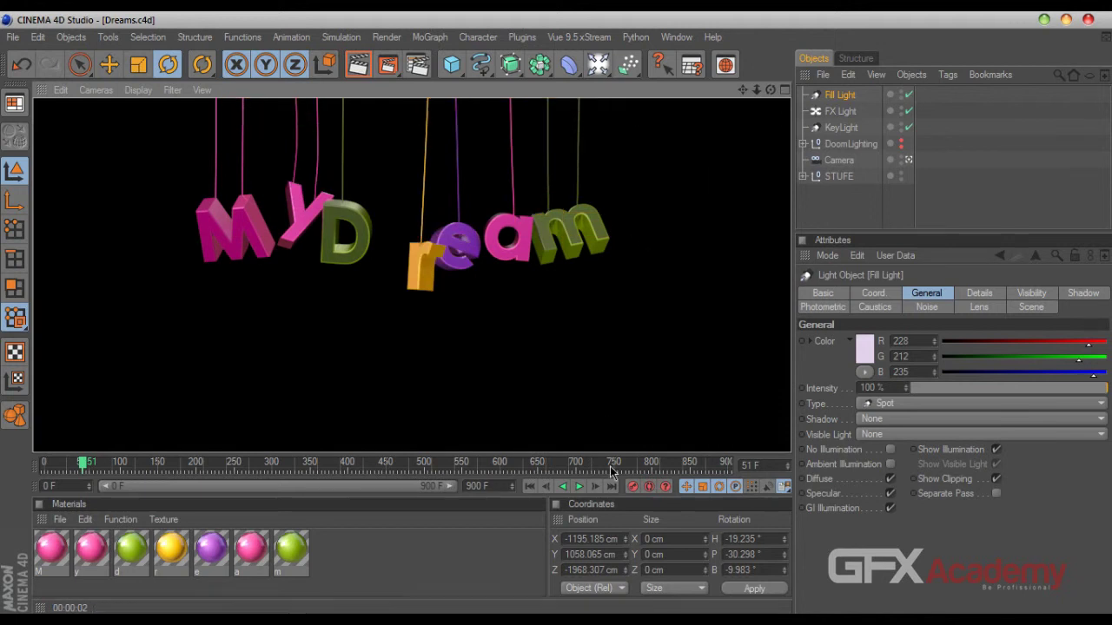
{"action": "left_click", "coordinate": [579, 486]}
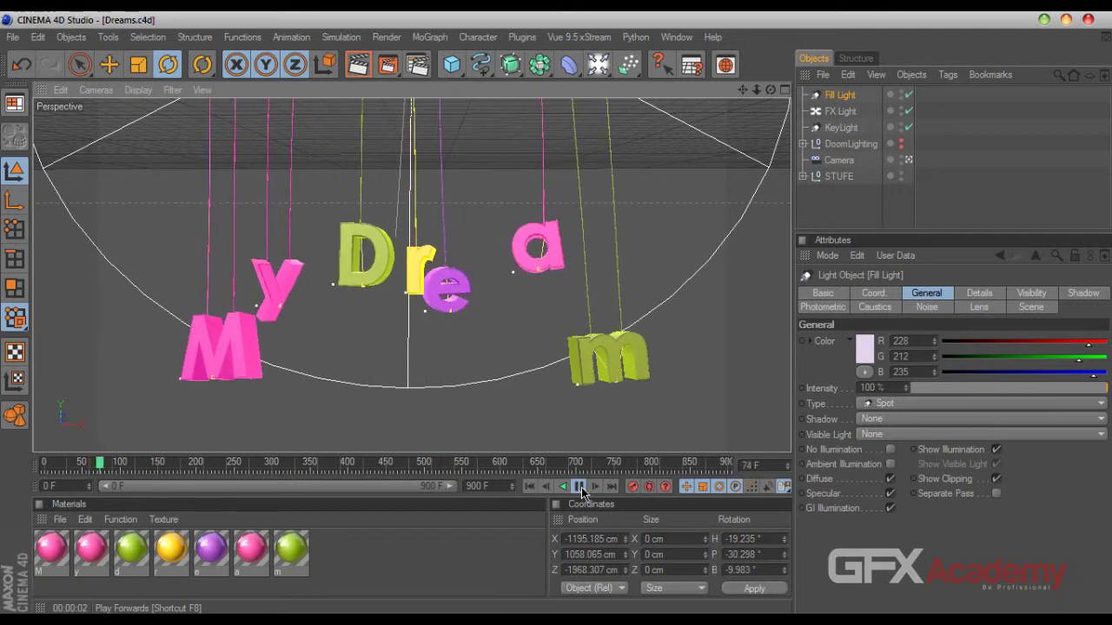
{"action": "left_click", "coordinate": [580, 486]}
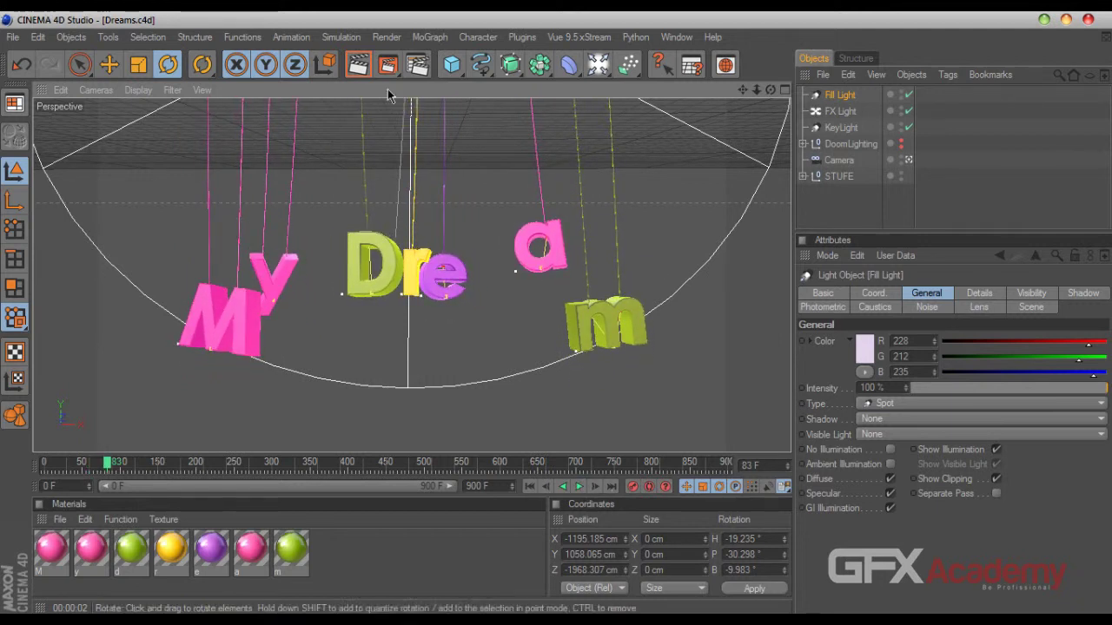
{"action": "key", "text": "ctrl+r"}
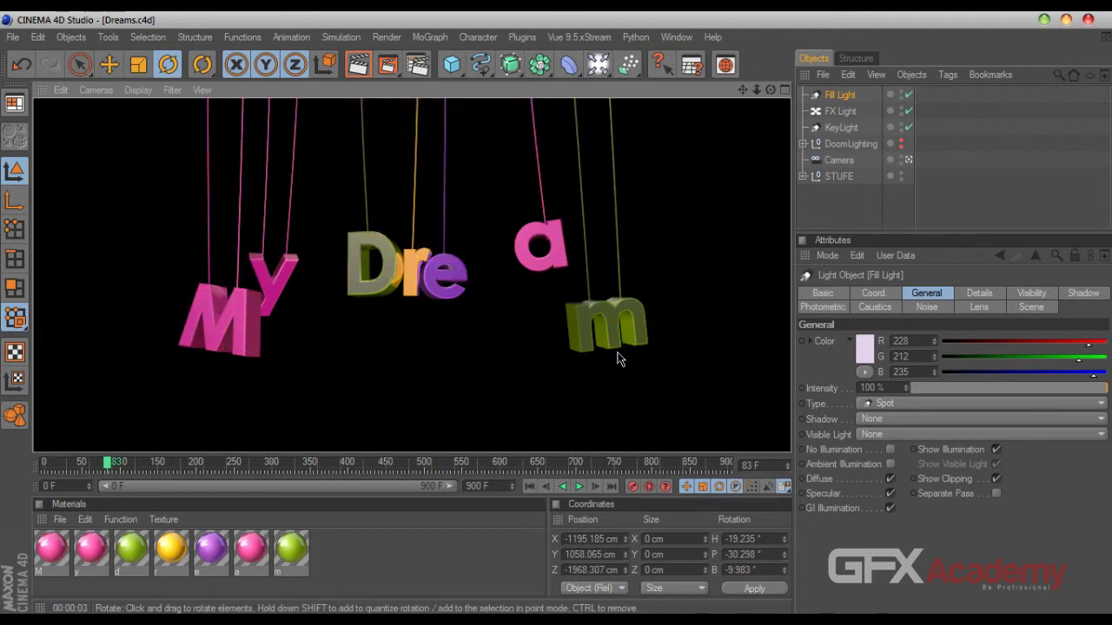
Set the Fill Light's color to white, RGB 255, 255, 255, and render the view
{"action": "left_click", "coordinate": [865, 351]}
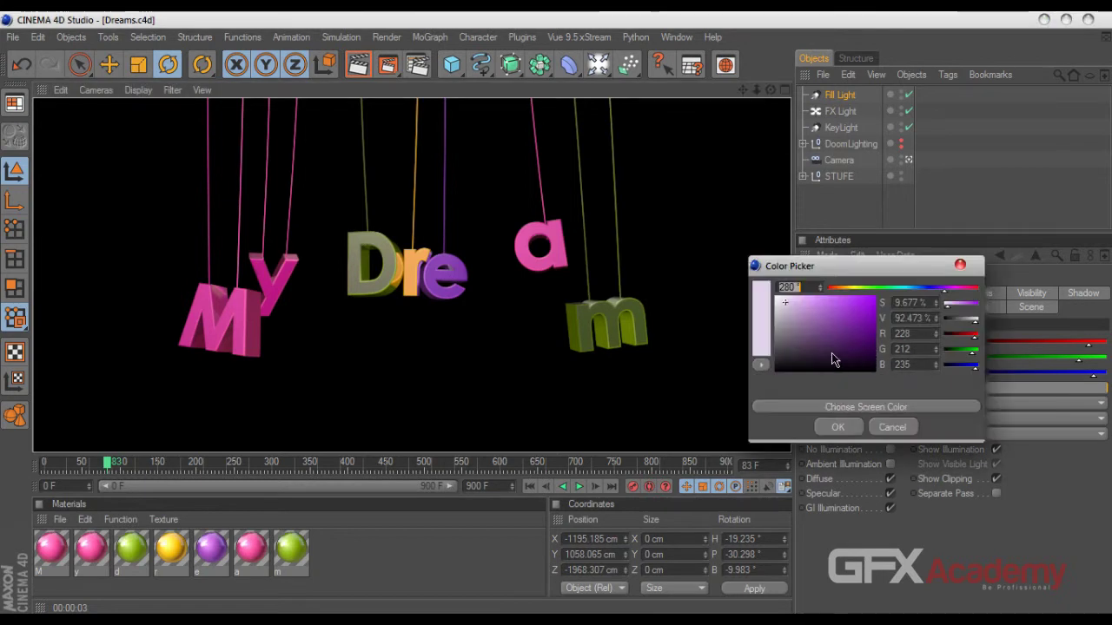
{"action": "left_click", "coordinate": [832, 427]}
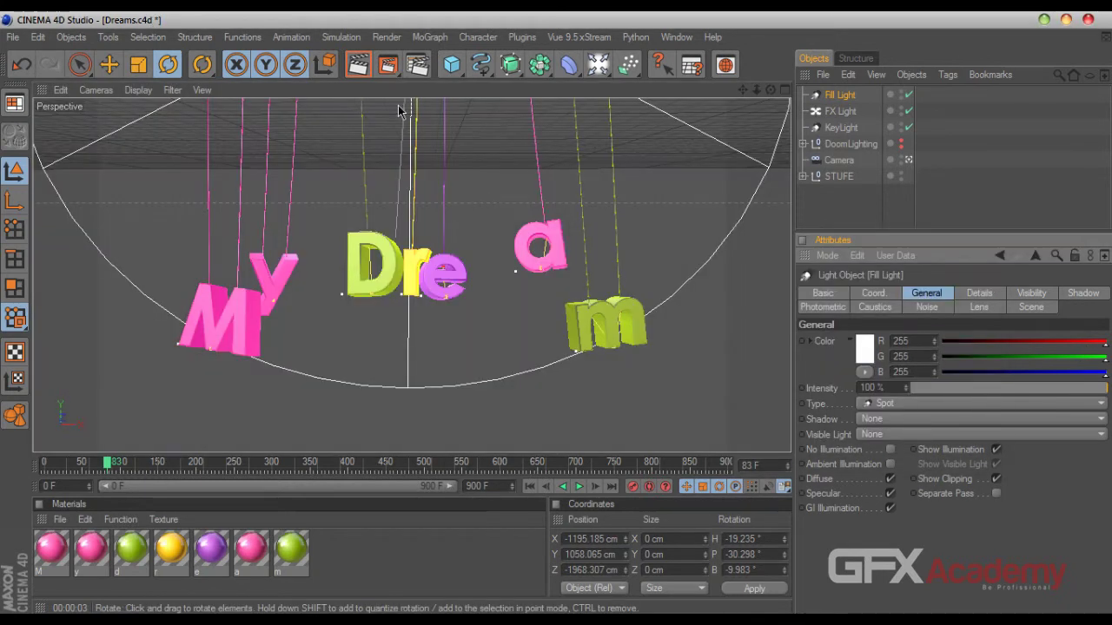
{"action": "left_click", "coordinate": [366, 69]}
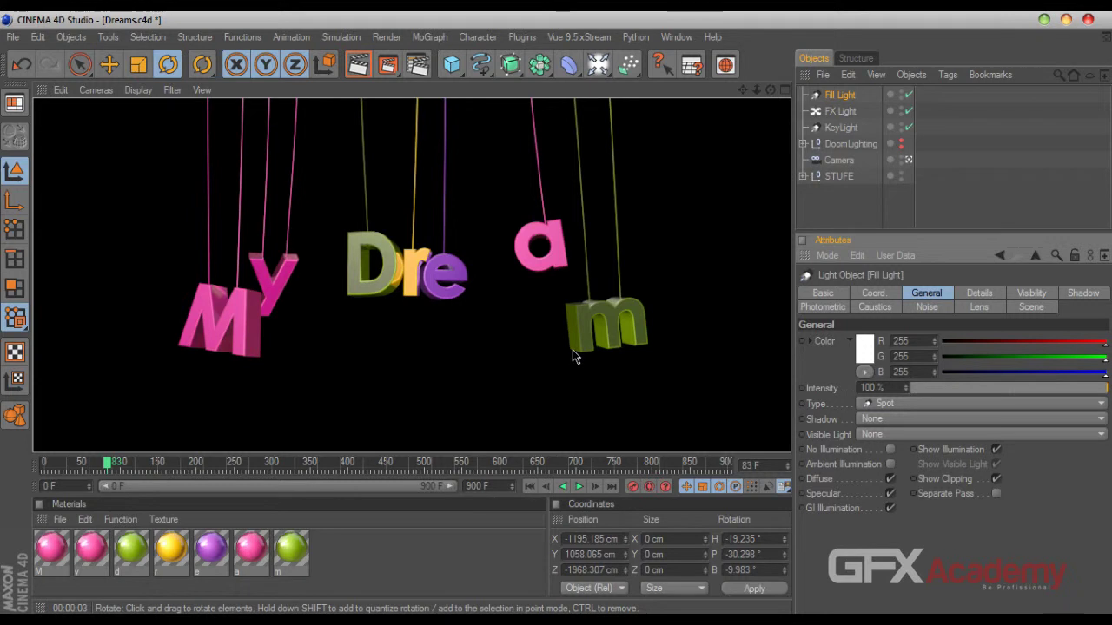
Make the DoomLighting group visible and render the view with all lights
{"action": "left_click", "coordinate": [901, 143]}
{"action": "left_click", "coordinate": [358, 64]}
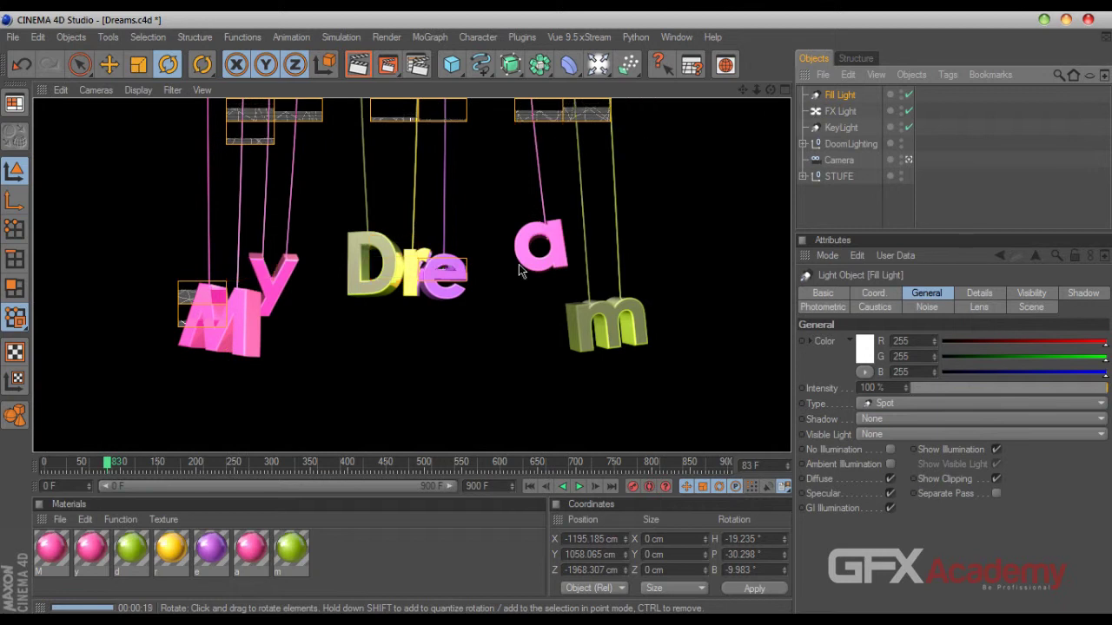
{"action": "left_click", "coordinate": [841, 127]}
{"action": "left_click", "coordinate": [844, 111], "text": "shift"}
{"action": "left_click", "coordinate": [849, 95], "text": "shift"}
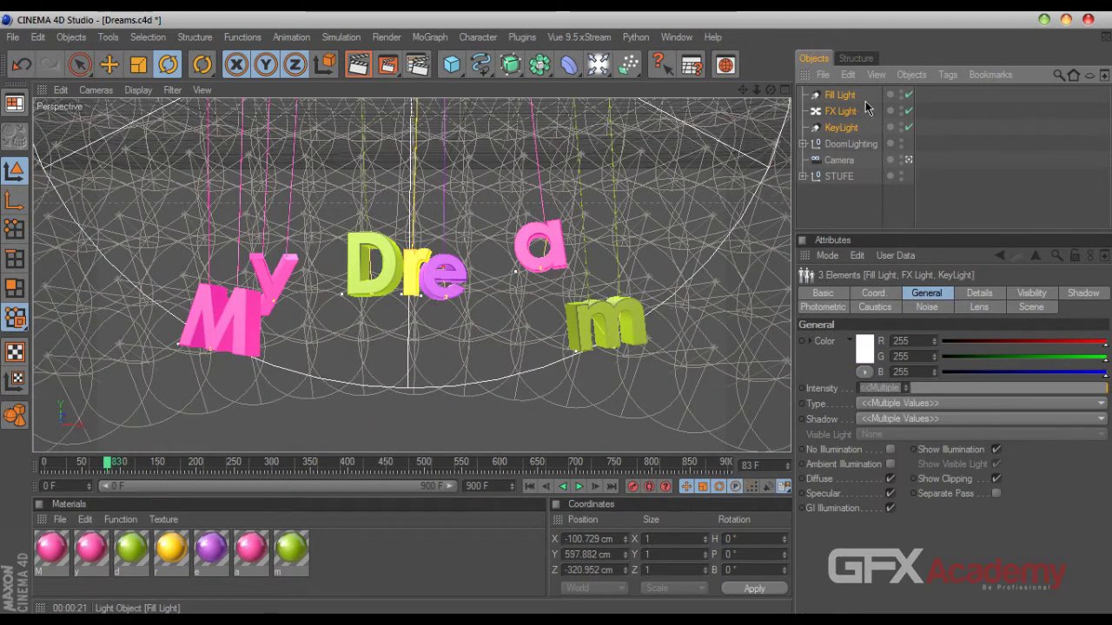
{"action": "left_click", "coordinate": [865, 102]}
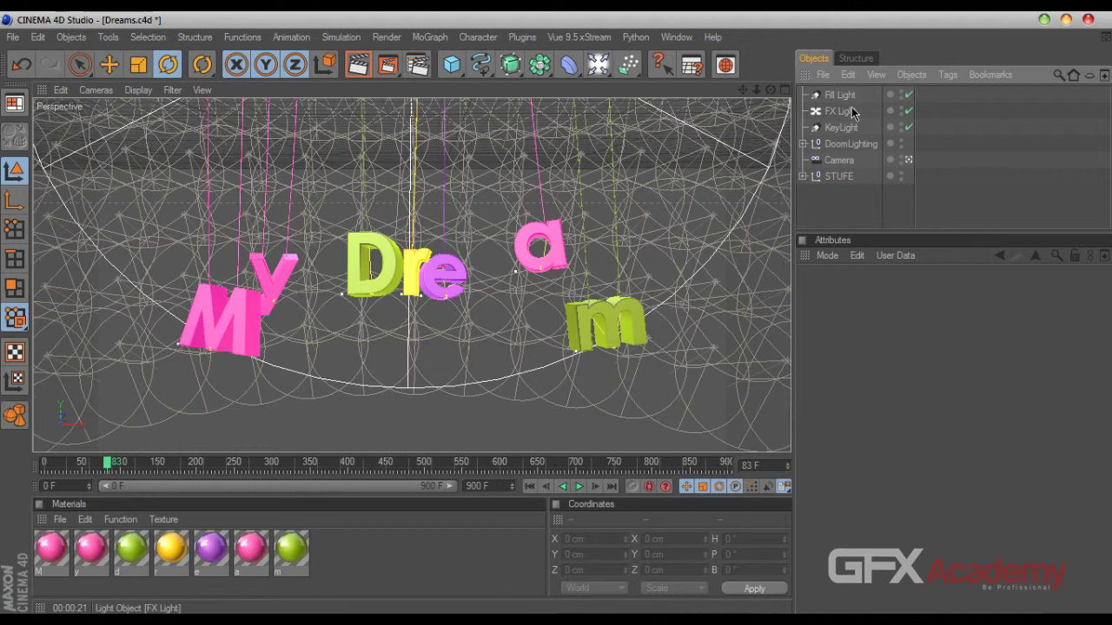
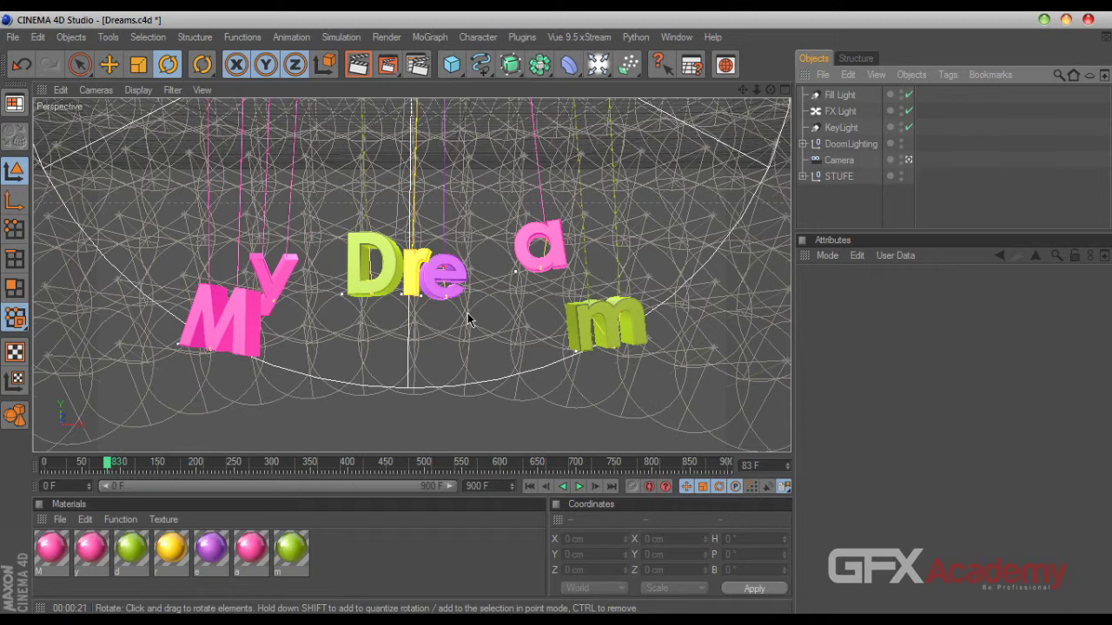
Add a Target tag to each of the Fill Light, FX Light and KeyLight objects
{"action": "left_click", "coordinate": [839, 95]}
{"action": "right_click", "coordinate": [839, 96]}
{"action": "mouse_move", "coordinate": [868, 101]}
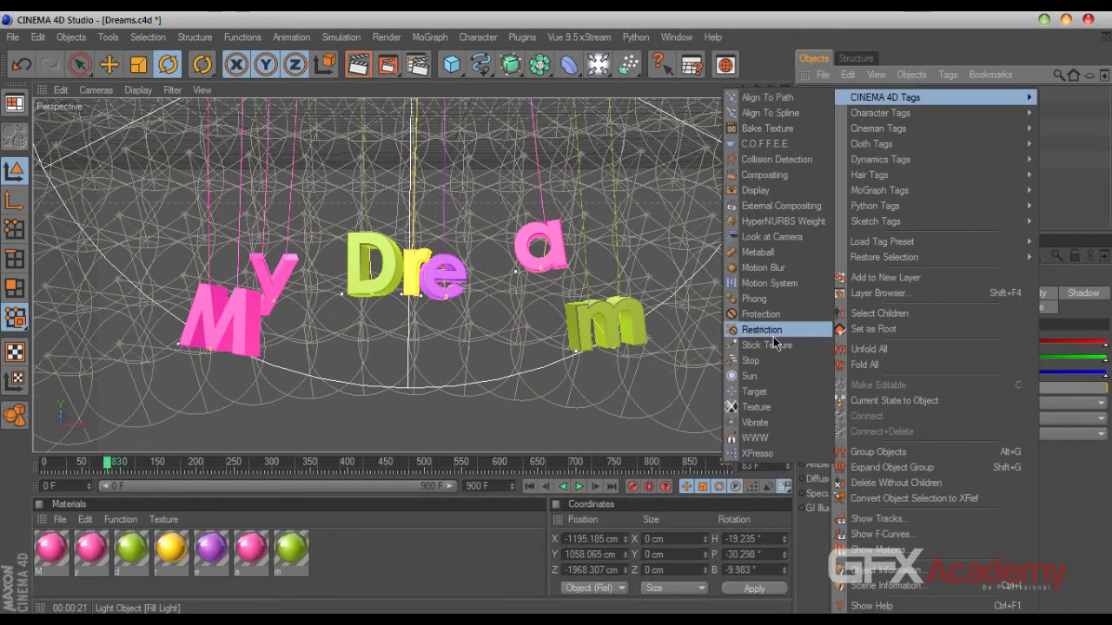
{"action": "left_click", "coordinate": [753, 391]}
{"action": "left_click", "coordinate": [840, 111]}
{"action": "right_click", "coordinate": [841, 112]}
{"action": "mouse_move", "coordinate": [868, 99]}
{"action": "left_click", "coordinate": [754, 390]}
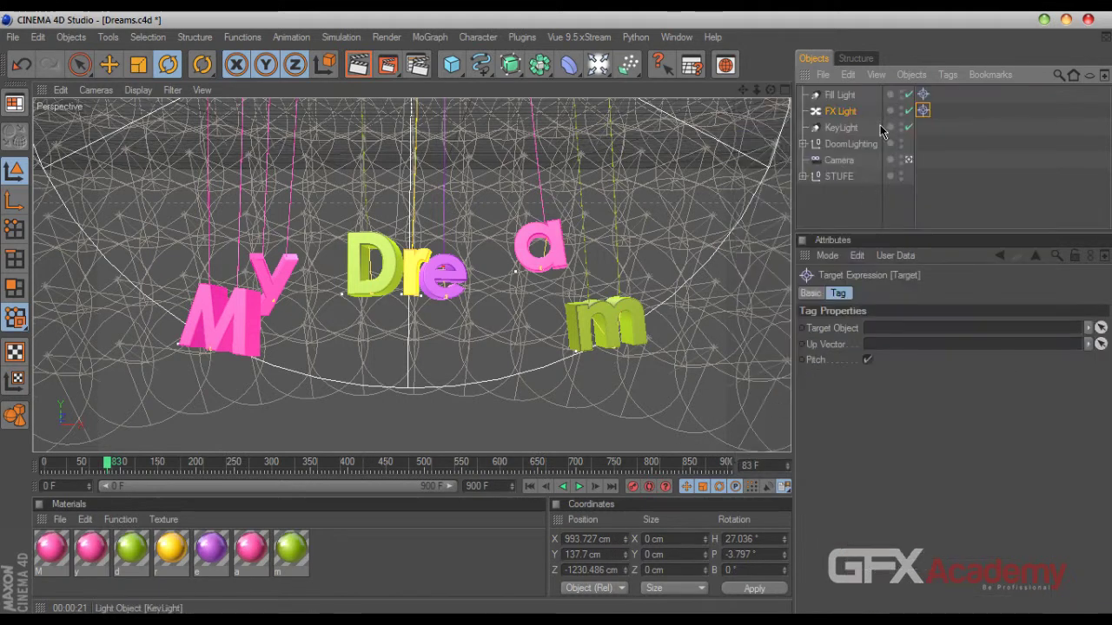
{"action": "right_click", "coordinate": [841, 127]}
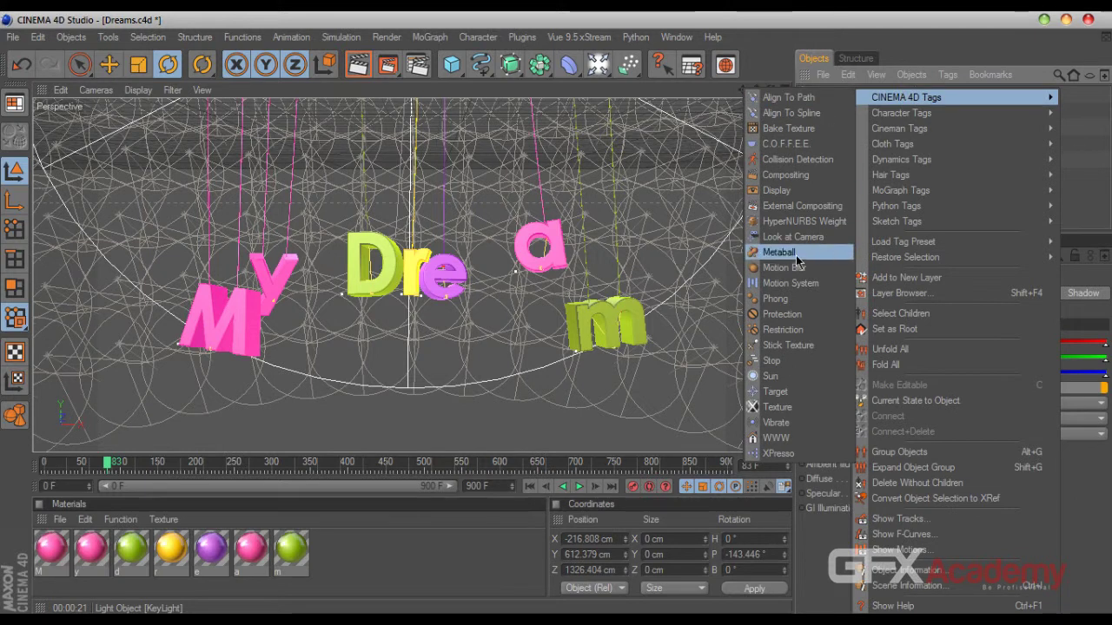
{"action": "left_click", "coordinate": [774, 393]}
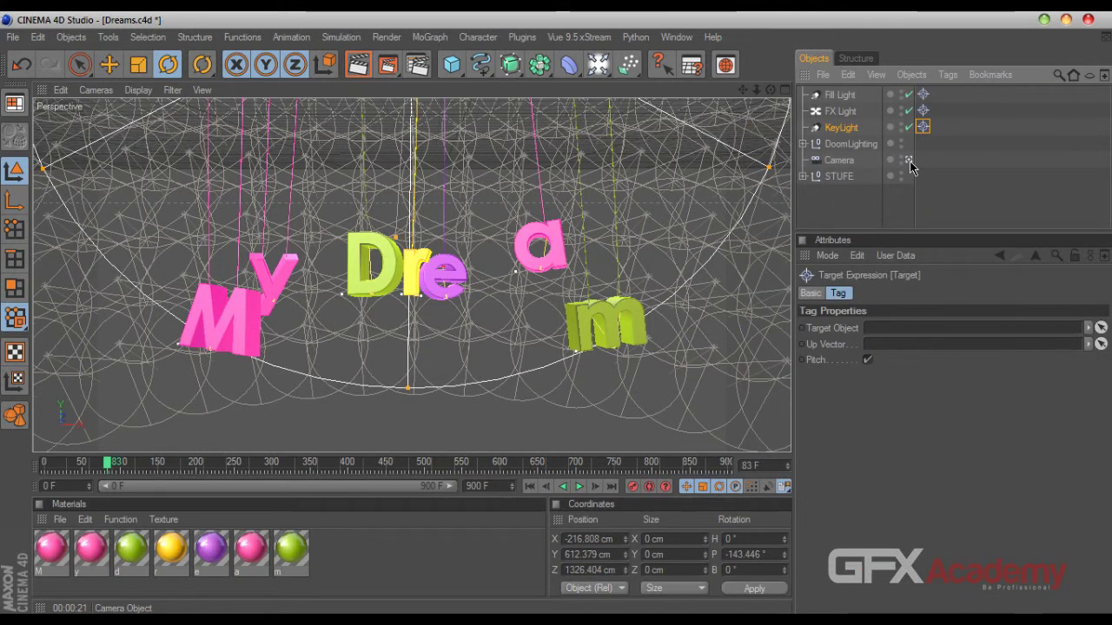
Add a null object and move it down near the hanging letters, to about X -260, Y -759, Z -131 cm
{"action": "left_click", "coordinate": [784, 90]}
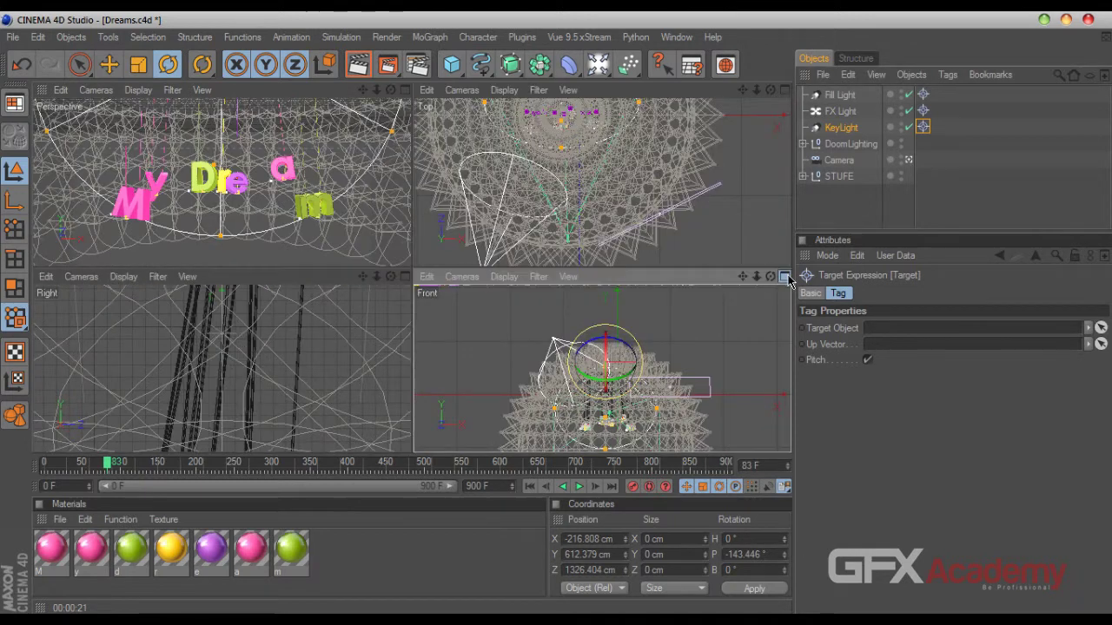
{"action": "left_click", "coordinate": [784, 279]}
{"action": "left_click", "coordinate": [72, 37]}
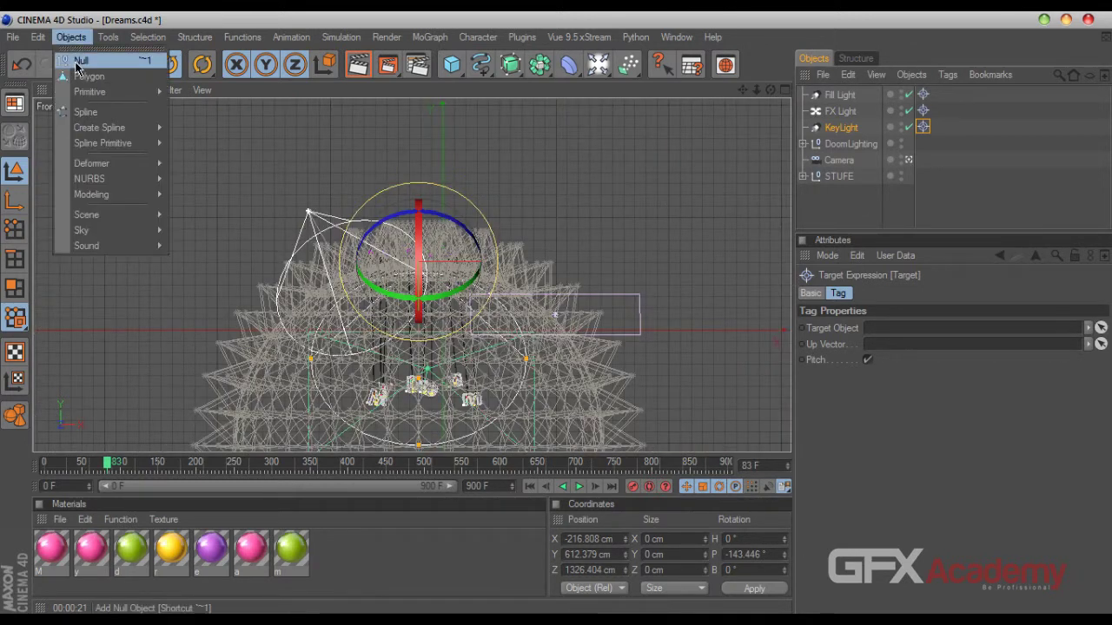
{"action": "left_click", "coordinate": [78, 66]}
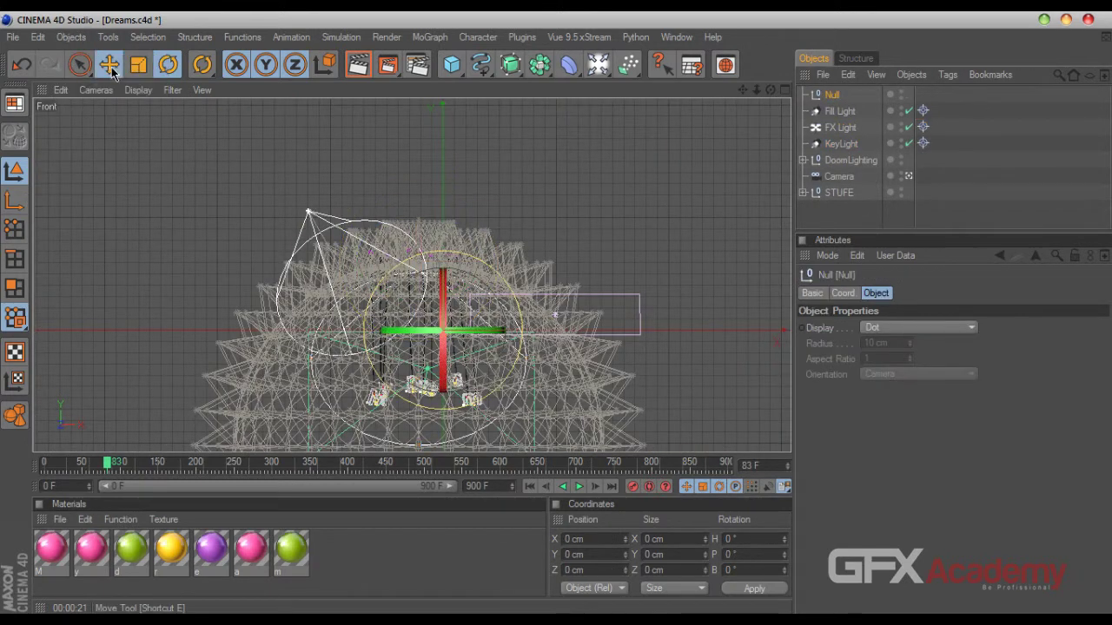
{"action": "key", "text": "e"}
{"action": "left_click_drag", "start_coordinate": [742, 90], "coordinate": [790, 0]}
{"action": "left_click_drag", "start_coordinate": [529, 227], "coordinate": [498, 315]}
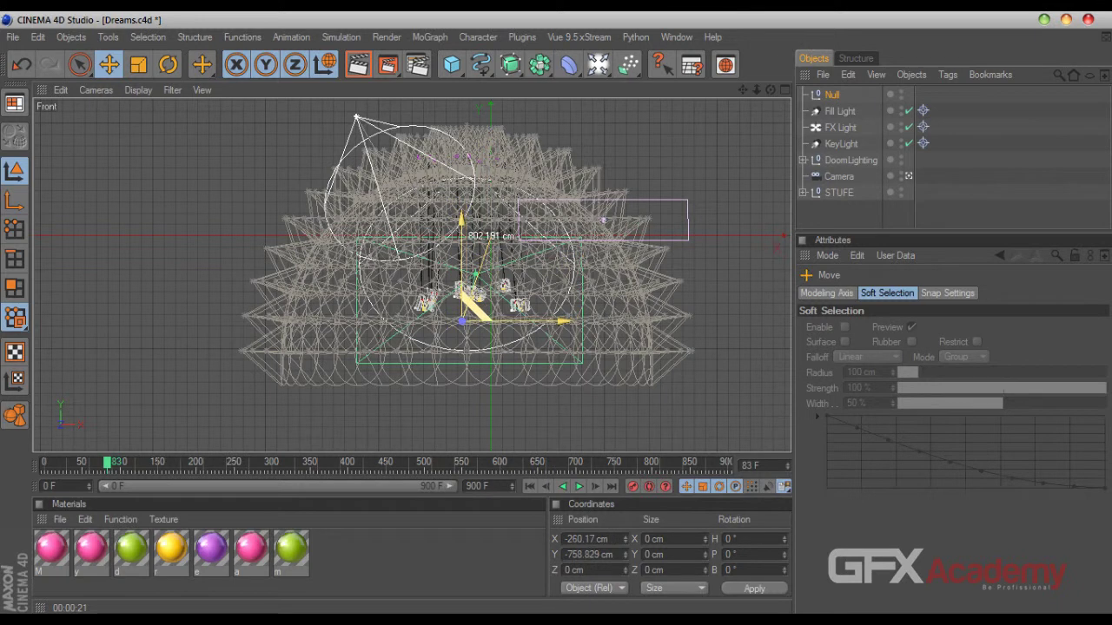
{"action": "left_click", "coordinate": [784, 90]}
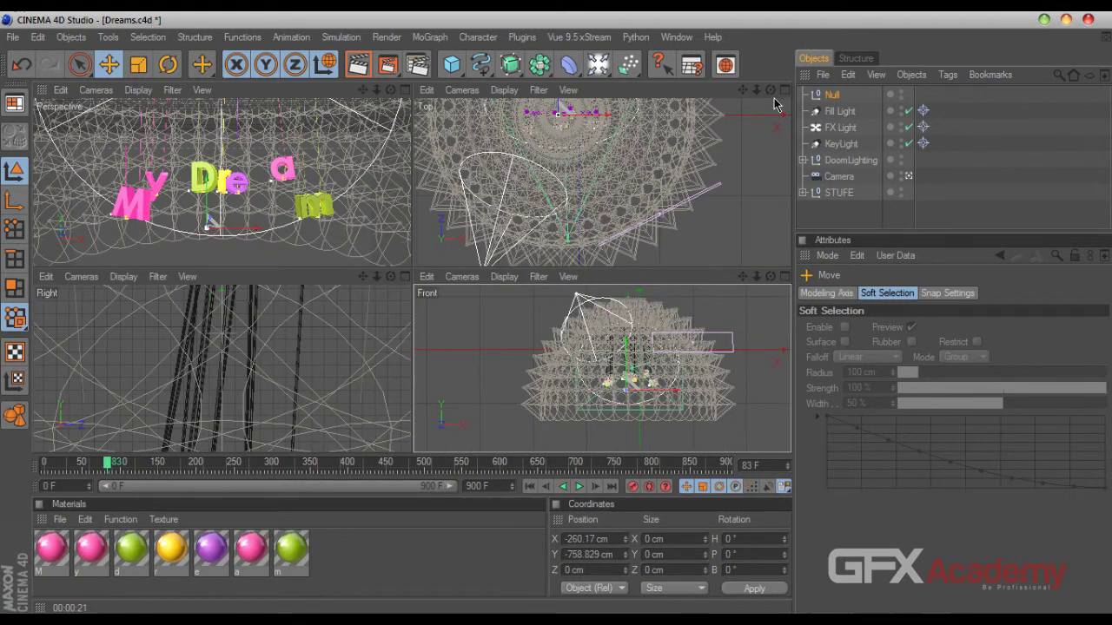
{"action": "left_click_drag", "start_coordinate": [560, 104], "coordinate": [562, 122]}
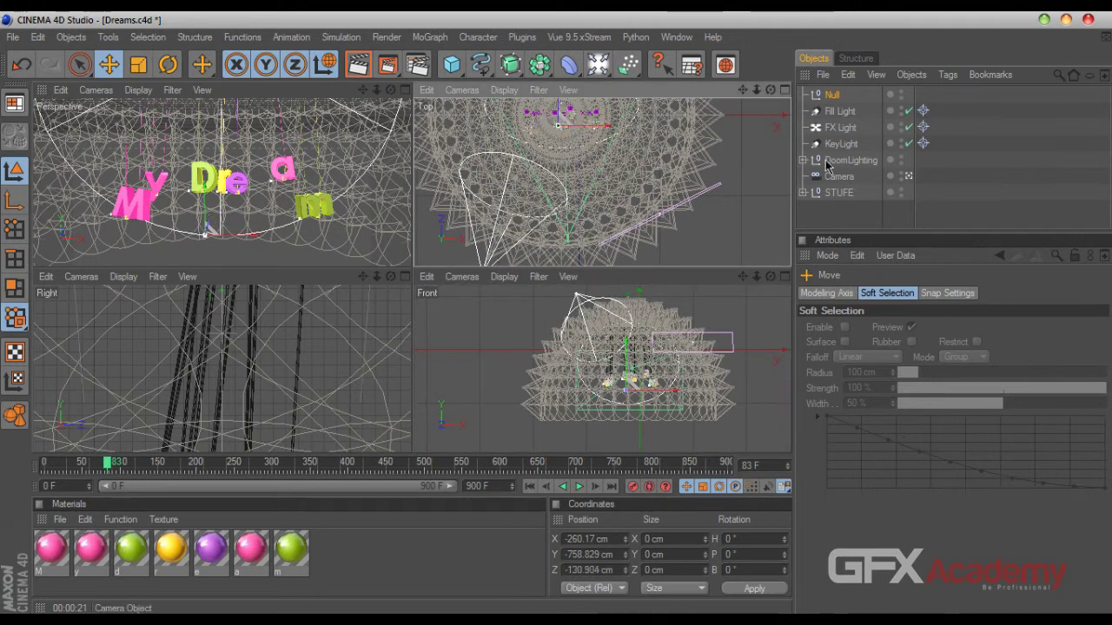
Hide the DoomLighting group and move the null in among the middle letters, to about X -200, Y -572, Z -145 cm
{"action": "double_click", "coordinate": [900, 161]}
{"action": "middle_click_drag", "start_coordinate": [729, 130], "coordinate": [759, 191], "text": "alt"}
{"action": "scroll", "coordinate": [729, 130], "scroll_direction": "up", "scroll_amount": 8}
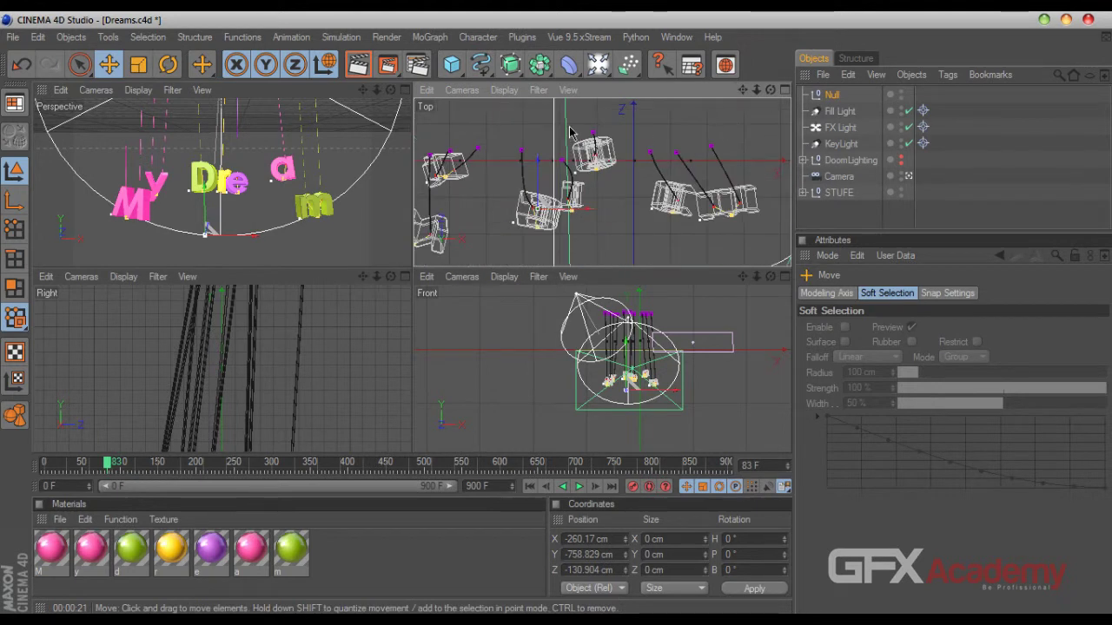
{"action": "left_click_drag", "start_coordinate": [556, 149], "coordinate": [546, 217]}
{"action": "left_click_drag", "start_coordinate": [539, 180], "coordinate": [539, 181]}
{"action": "left_click_drag", "start_coordinate": [578, 234], "coordinate": [600, 234]}
{"action": "left_click_drag", "start_coordinate": [363, 276], "coordinate": [374, 157]}
{"action": "scroll", "coordinate": [325, 360], "scroll_direction": "down", "scroll_amount": 8}
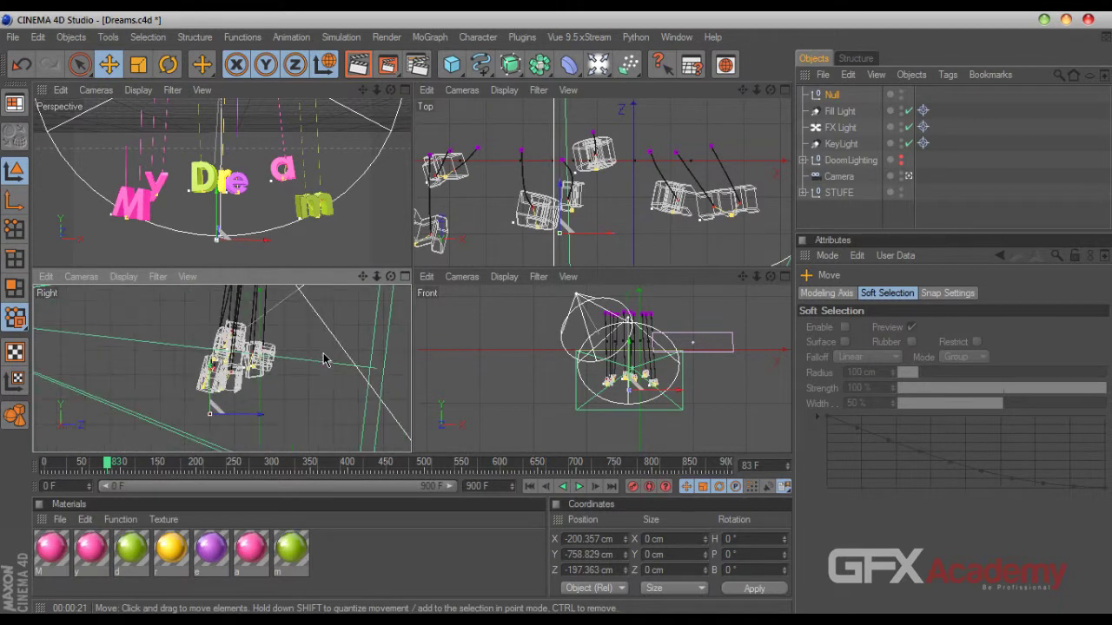
{"action": "left_click_drag", "start_coordinate": [255, 417], "coordinate": [260, 367]}
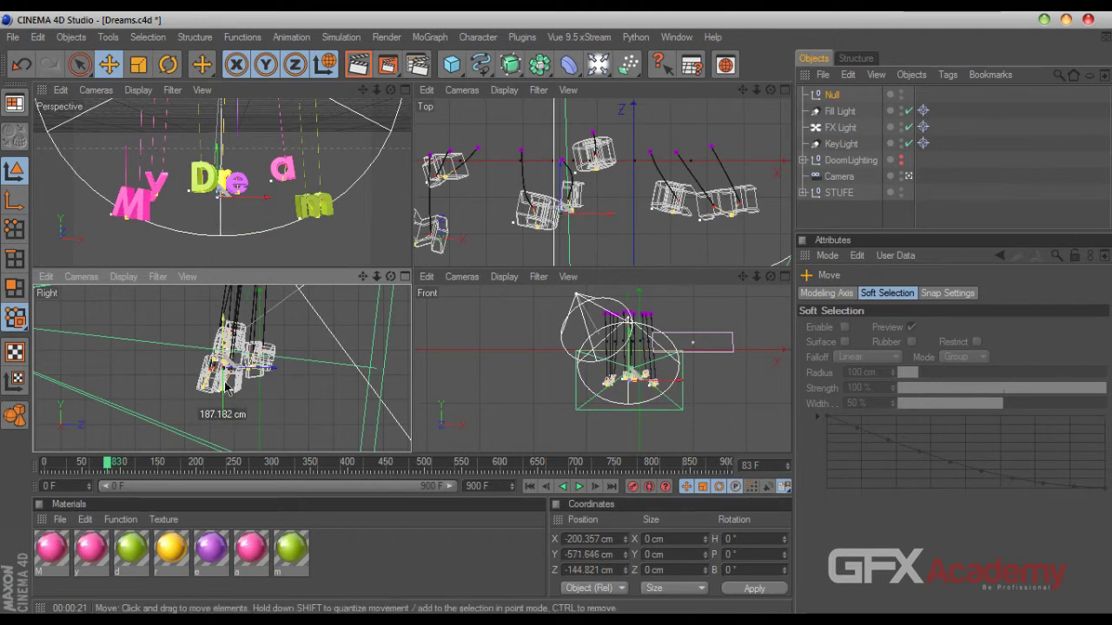
Return to the full perspective view and rename the null as LightsTraget
{"action": "left_click", "coordinate": [405, 90]}
{"action": "double_click", "coordinate": [832, 94]}
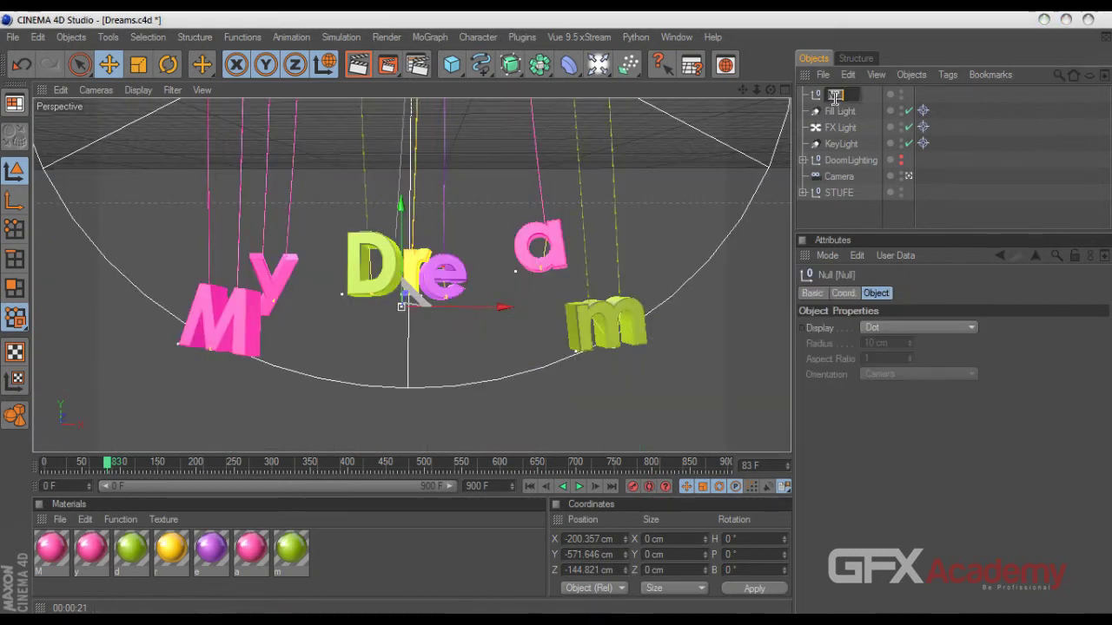
{"action": "type", "text": "LightsTraget"}
{"action": "key", "text": "Return"}
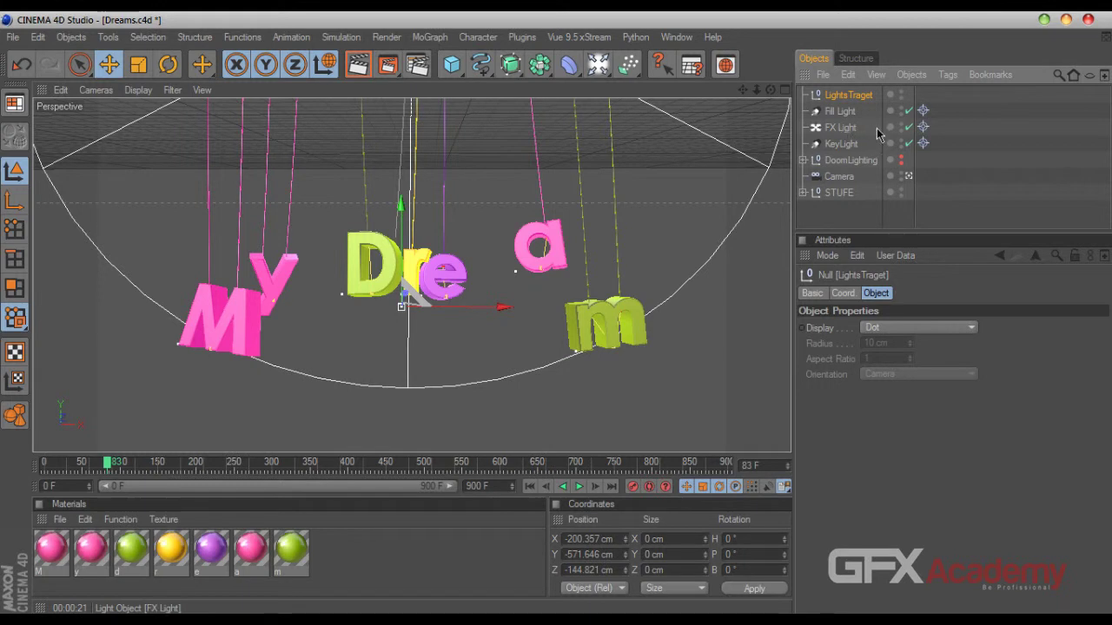
Assign LightsTraget as the target object in the Target tags of the Fill Light, FX Light and KeyLight
{"action": "left_click", "coordinate": [922, 111]}
{"action": "left_click_drag", "start_coordinate": [849, 96], "coordinate": [903, 329]}
{"action": "left_click", "coordinate": [923, 127]}
{"action": "left_click_drag", "start_coordinate": [849, 96], "coordinate": [882, 332]}
{"action": "left_click", "coordinate": [922, 143]}
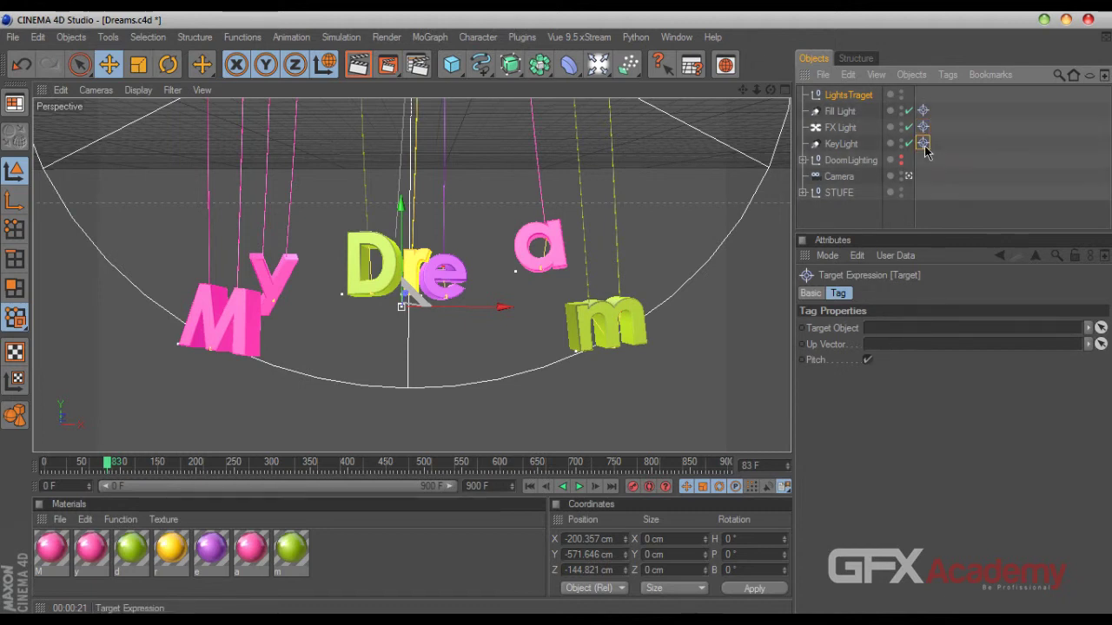
{"action": "left_click_drag", "start_coordinate": [848, 95], "coordinate": [893, 334]}
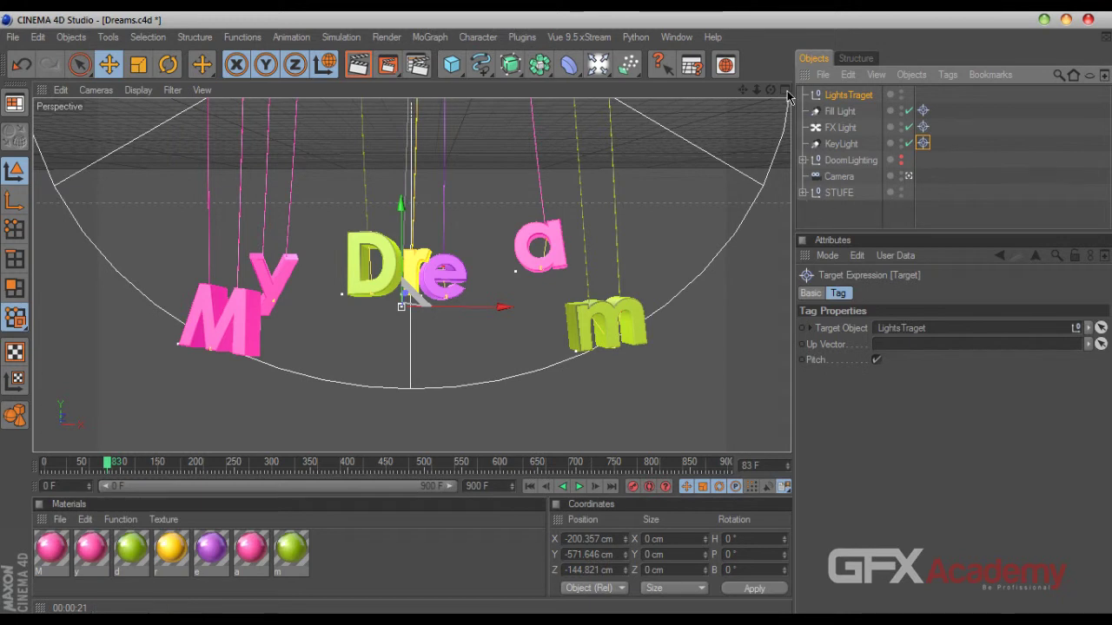
Leave the scene camera view and move LightsTraget vertically and in depth to about Y -524, Z -103 cm
{"action": "left_click", "coordinate": [907, 176]}
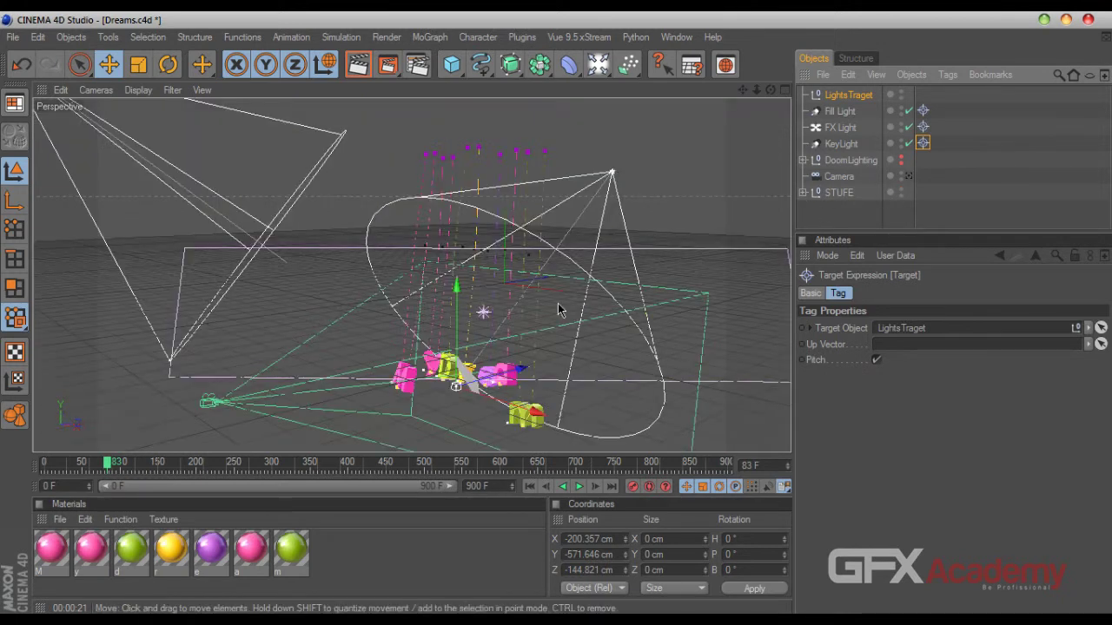
{"action": "left_click_drag", "start_coordinate": [456, 347], "coordinate": [456, 261]}
{"action": "left_click_drag", "start_coordinate": [456, 223], "coordinate": [461, 301]}
{"action": "left_click_drag", "start_coordinate": [520, 362], "coordinate": [469, 365]}
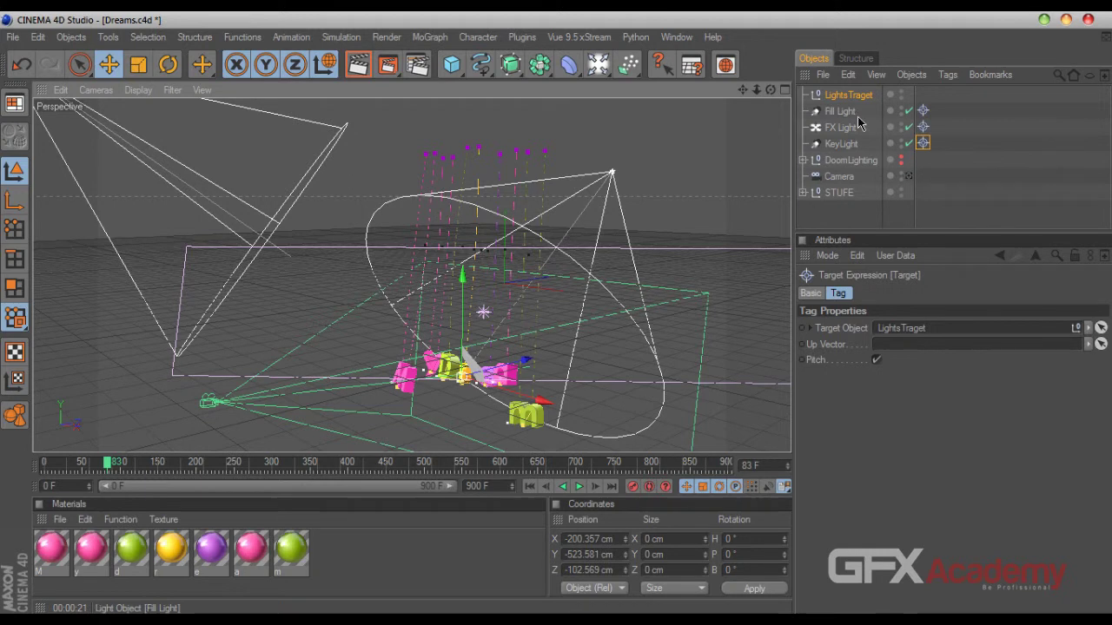
Group the three lights with LightsTraget and name the group BaseLights
{"action": "left_click", "coordinate": [869, 149]}
{"action": "left_click_drag", "start_coordinate": [846, 116], "coordinate": [844, 94]}
{"action": "key", "text": "alt+g"}
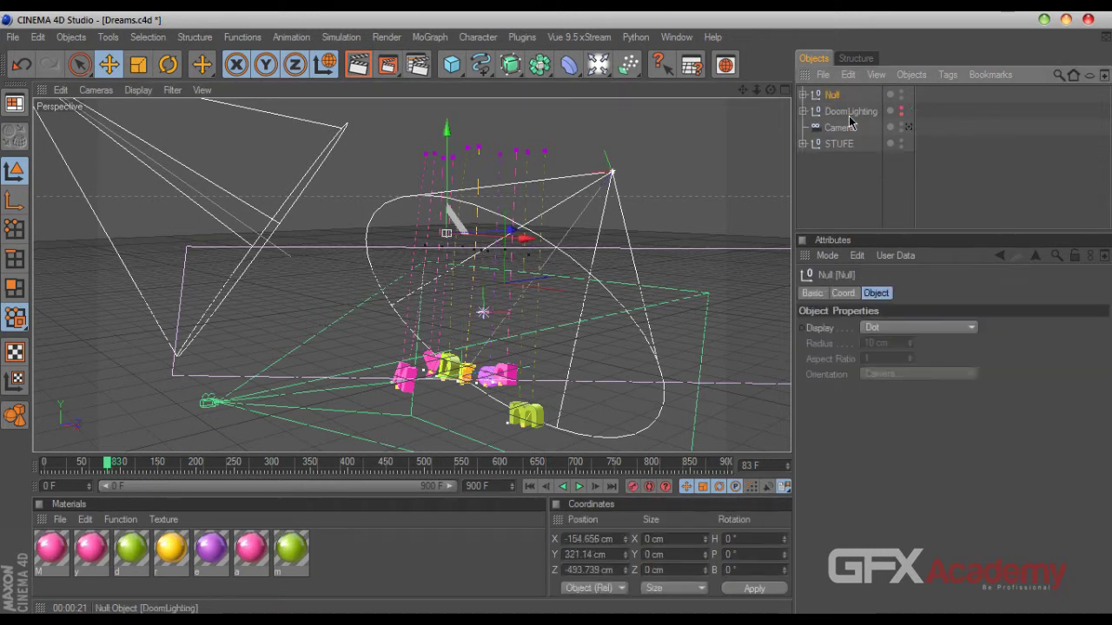
{"action": "double_click", "coordinate": [832, 96]}
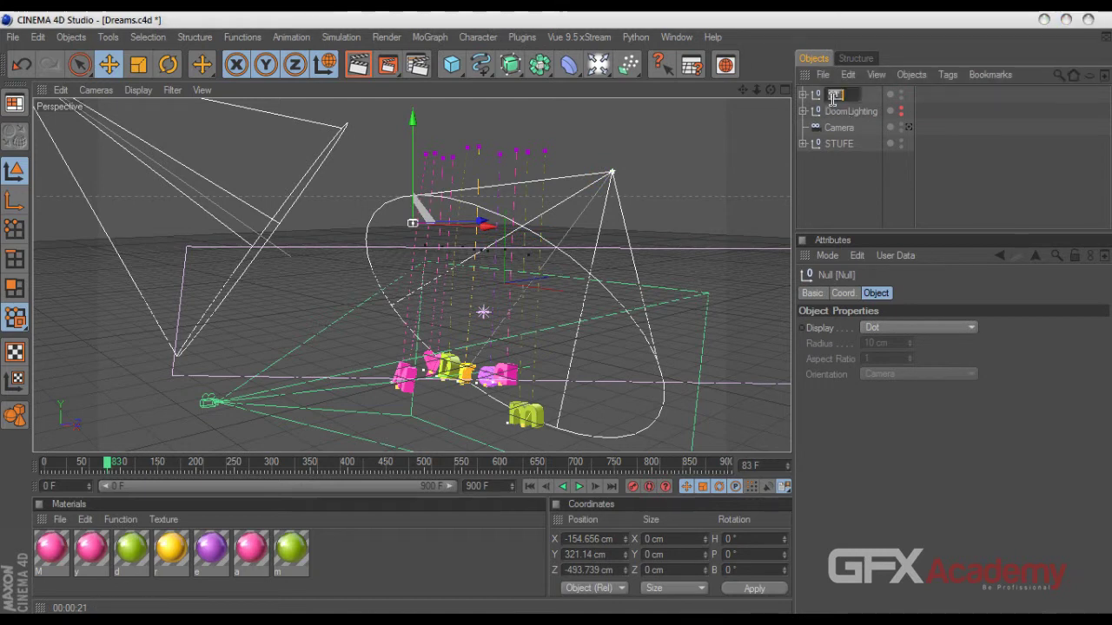
{"action": "type", "text": "Basel"}
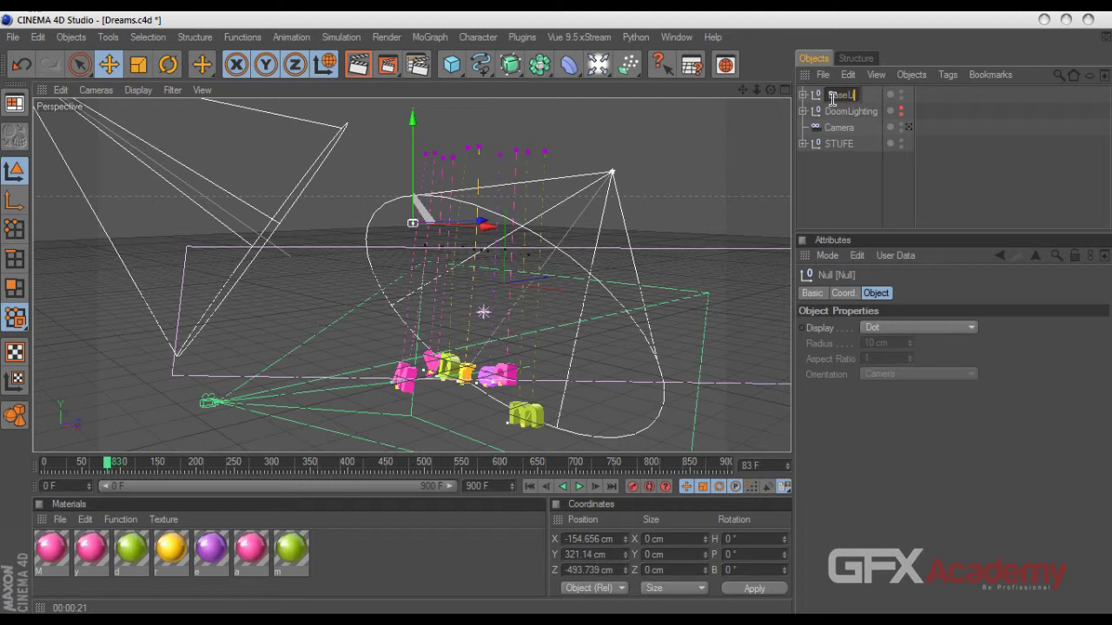
{"action": "type", "text": "ights"}
{"action": "key", "text": "Return"}
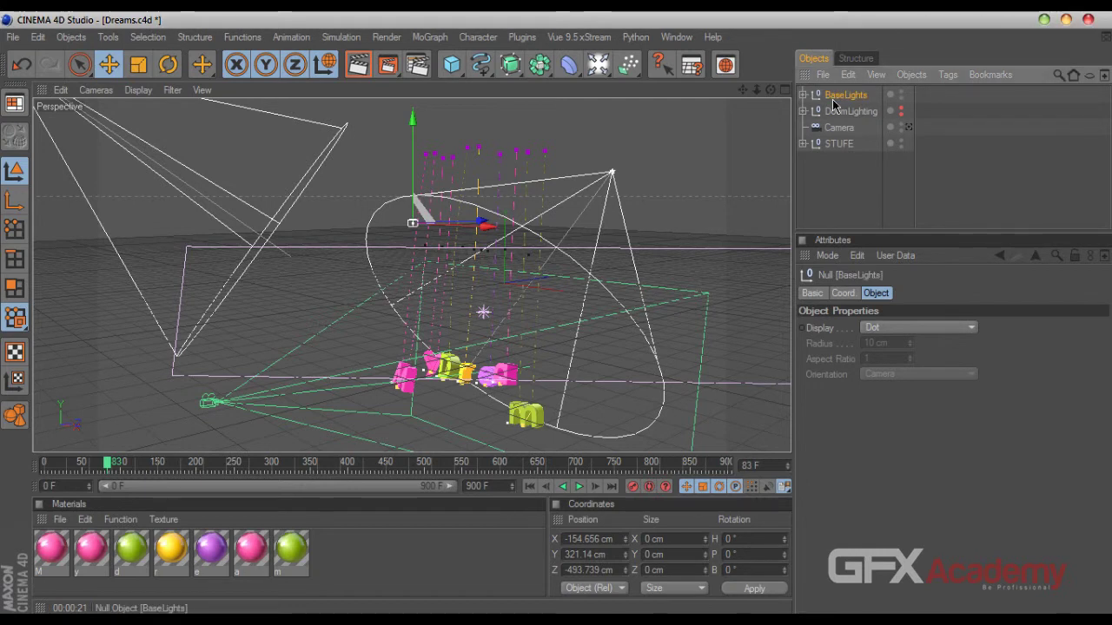
Group BaseLights and DoomLighting together and name the new group Lights
{"action": "left_click_drag", "start_coordinate": [875, 90], "coordinate": [847, 112]}
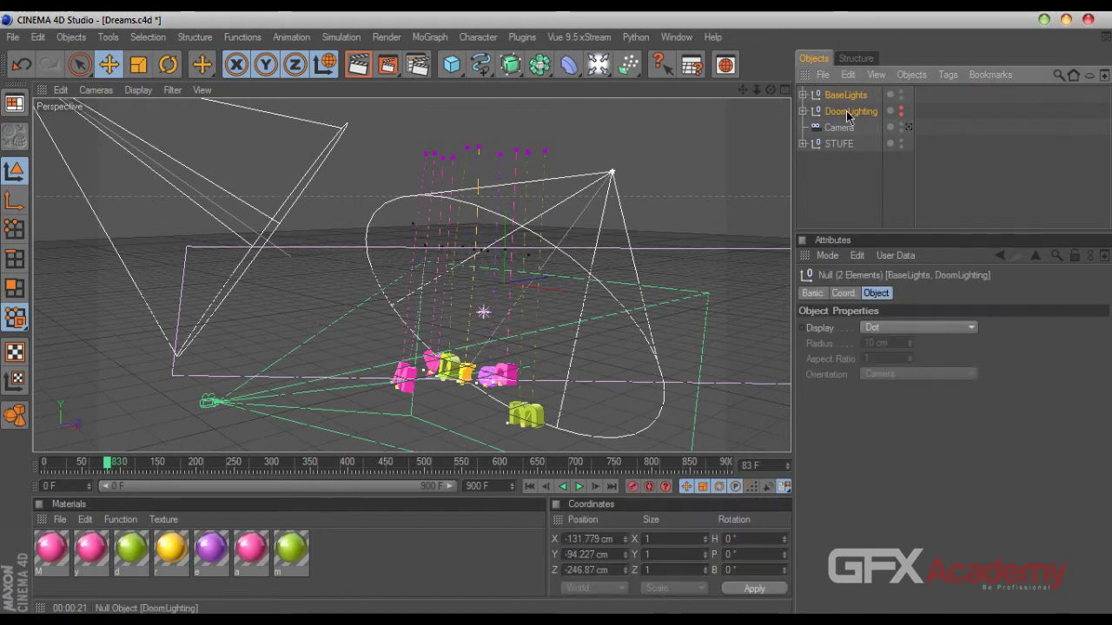
{"action": "key", "text": "alt+g"}
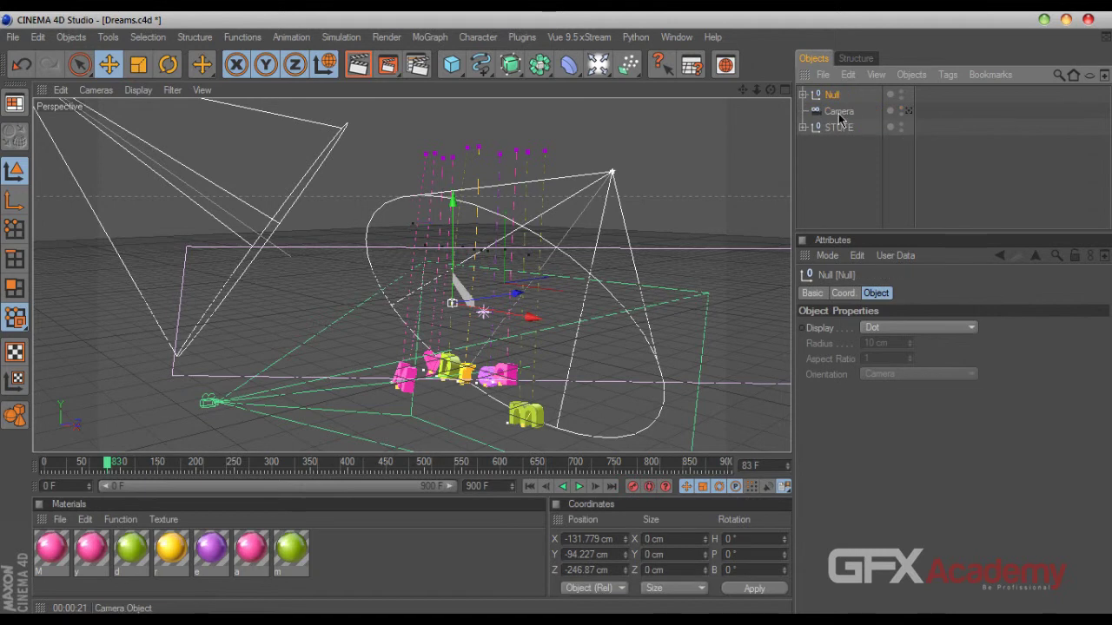
{"action": "double_click", "coordinate": [833, 95]}
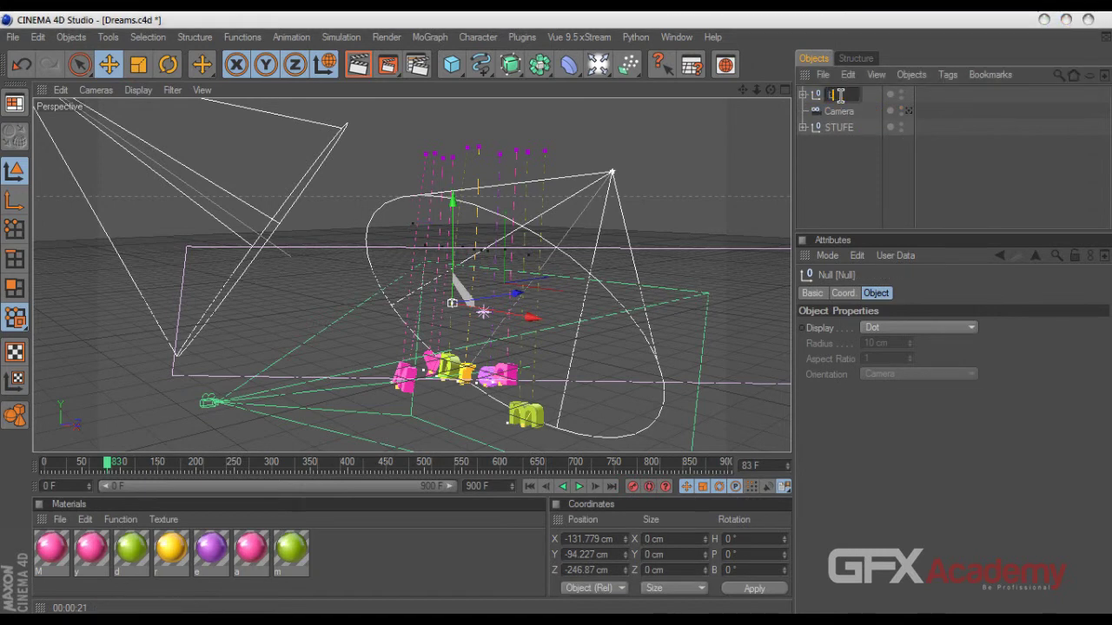
{"action": "type", "text": "Lights"}
{"action": "key", "text": "Return"}
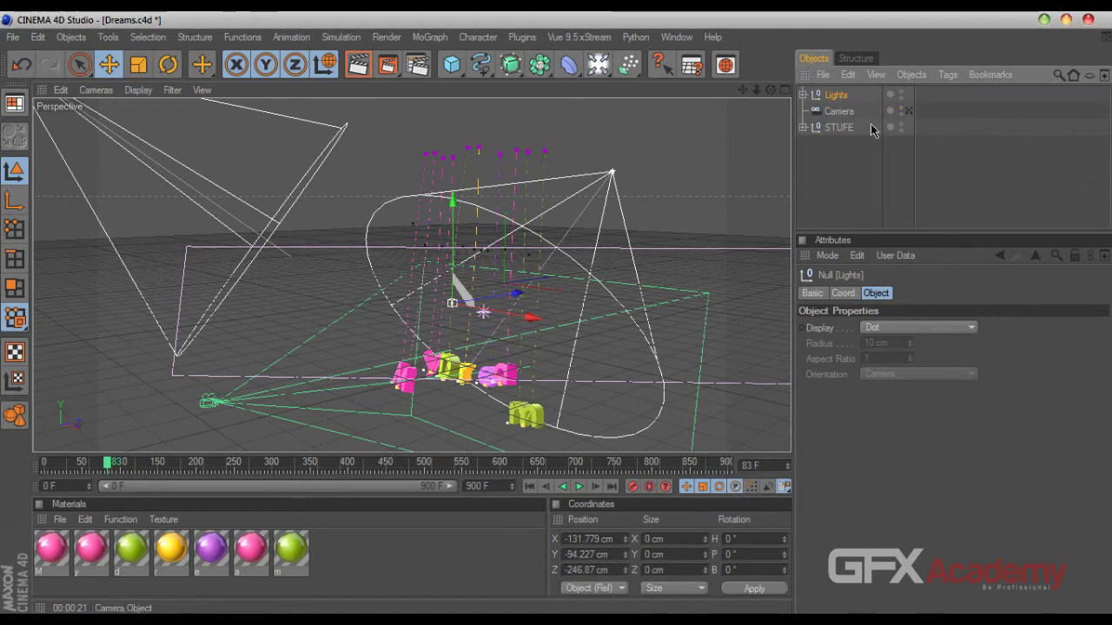
Render the view through the scene camera, and render it again with a Sky object added
{"action": "left_click", "coordinate": [907, 112]}
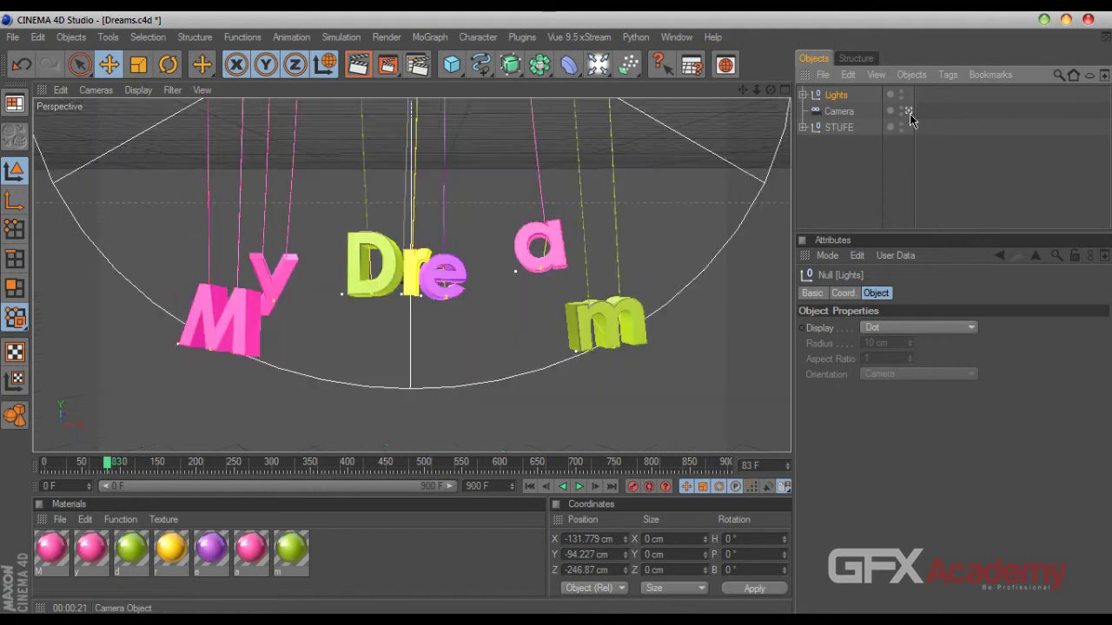
{"action": "left_click", "coordinate": [367, 73]}
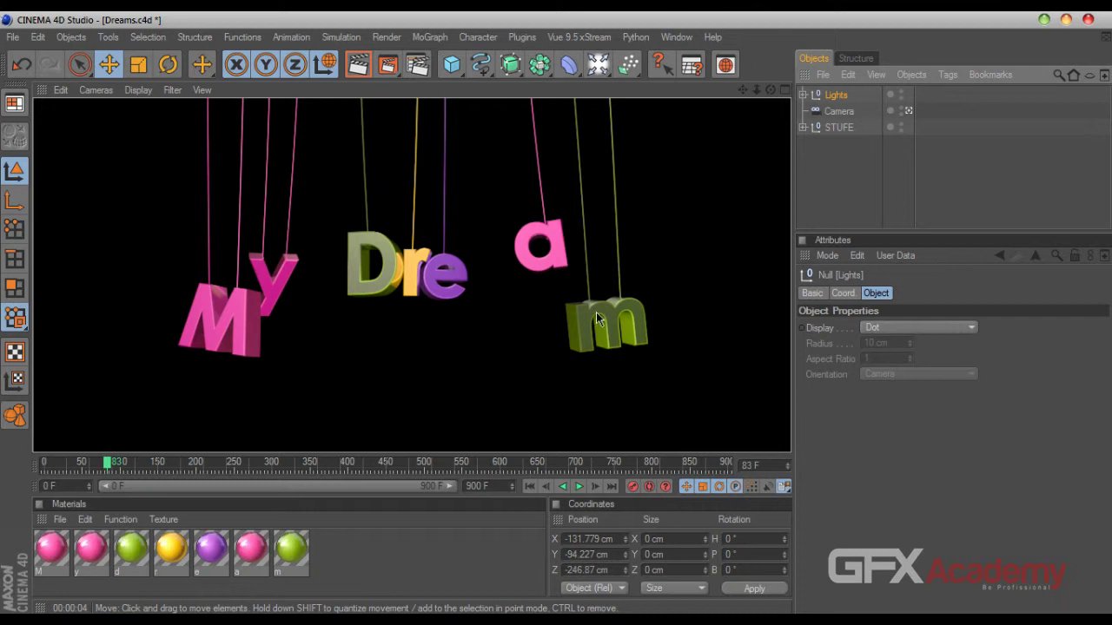
{"action": "left_click_drag", "start_coordinate": [598, 63], "coordinate": [669, 226]}
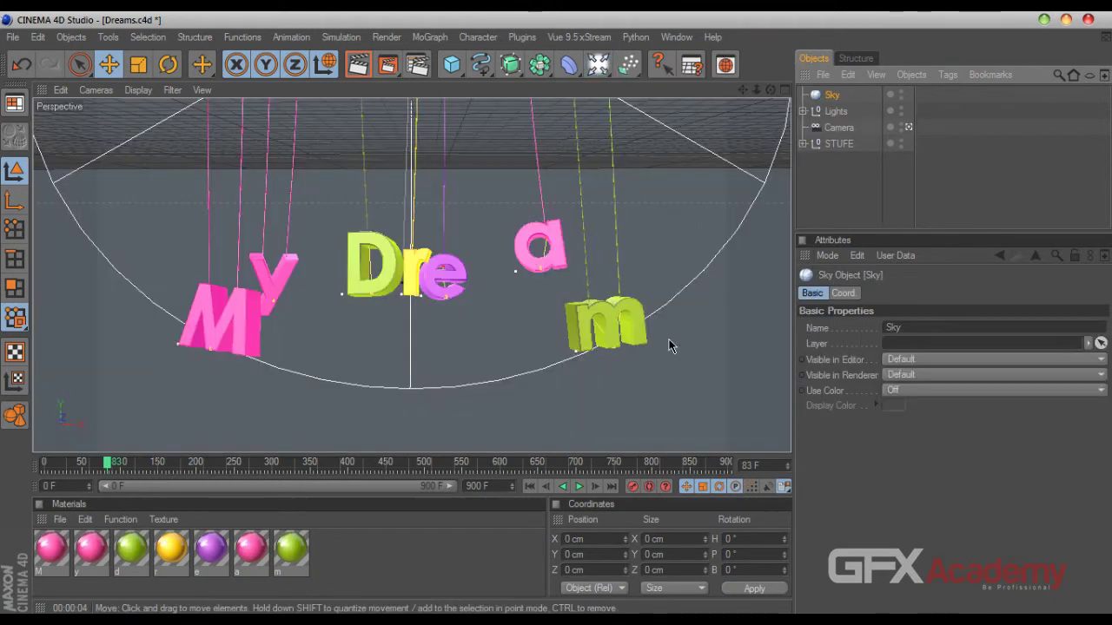
{"action": "left_click", "coordinate": [358, 66]}
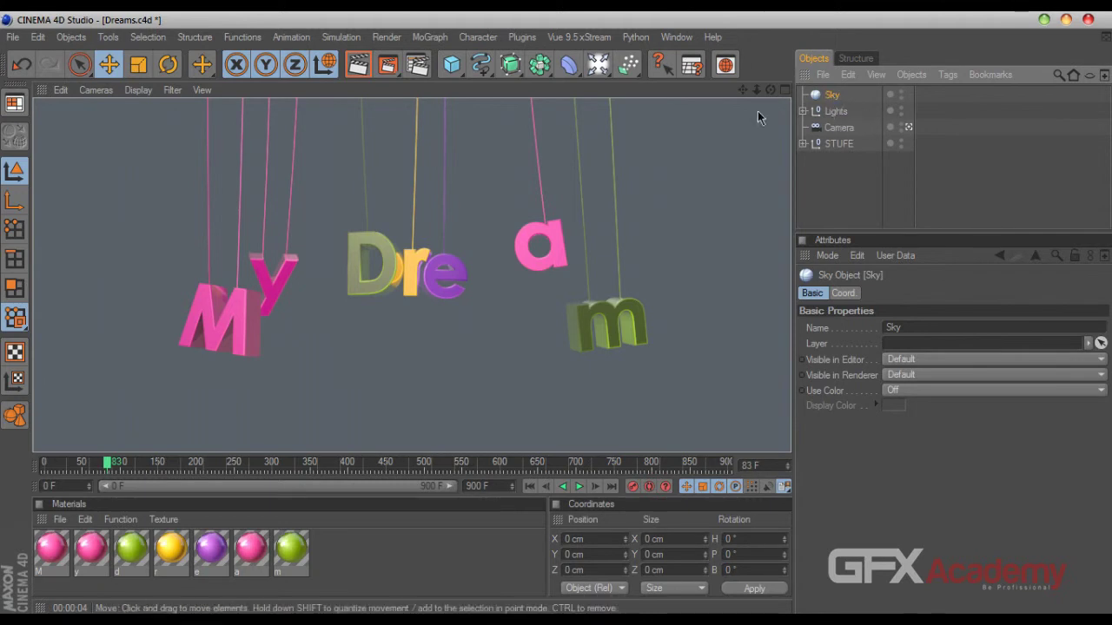
Open the Content Browser and show the HDRI folder of the Gfxacademy presets
{"action": "left_click", "coordinate": [676, 37]}
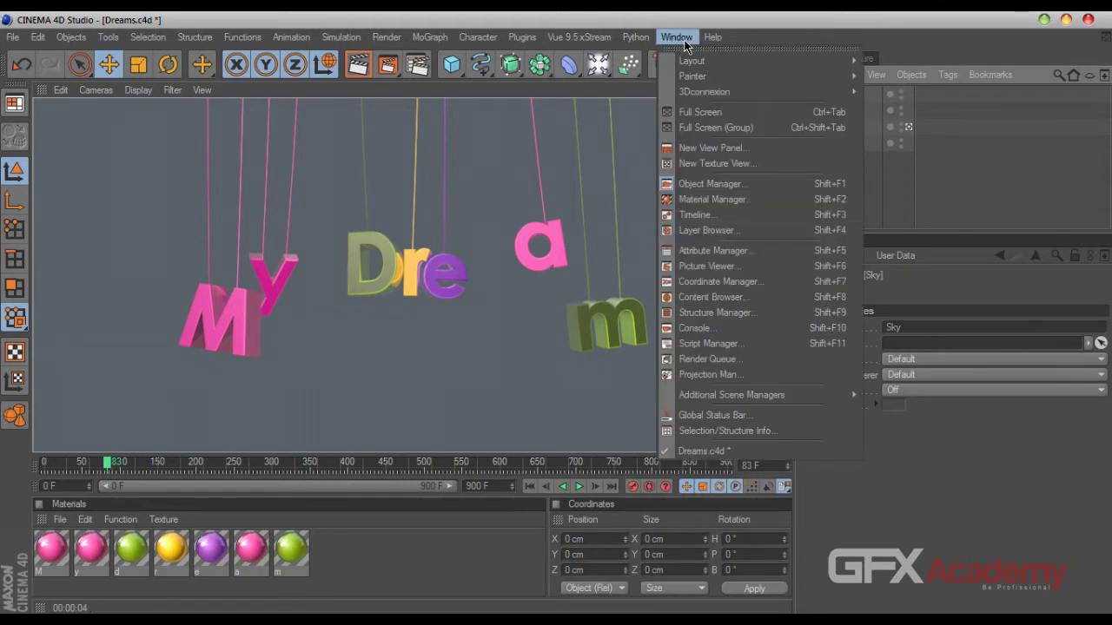
{"action": "left_click", "coordinate": [734, 302]}
{"action": "left_click", "coordinate": [32, 199]}
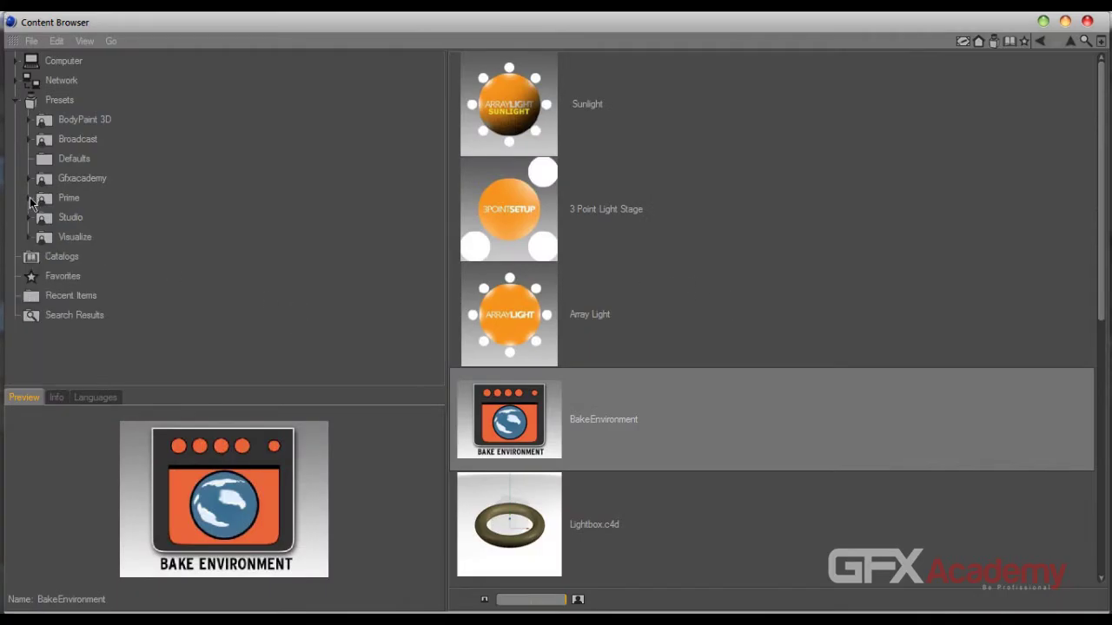
{"action": "left_click", "coordinate": [61, 185]}
{"action": "left_click", "coordinate": [71, 161]}
{"action": "left_click", "coordinate": [70, 184]}
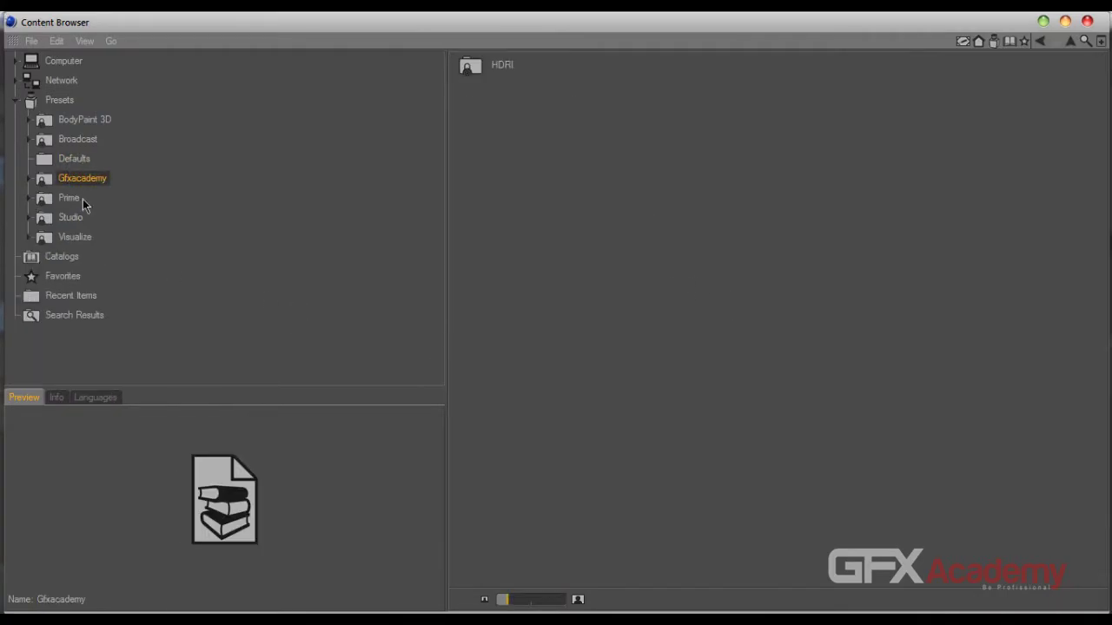
{"action": "left_click", "coordinate": [30, 178]}
{"action": "left_click", "coordinate": [76, 200]}
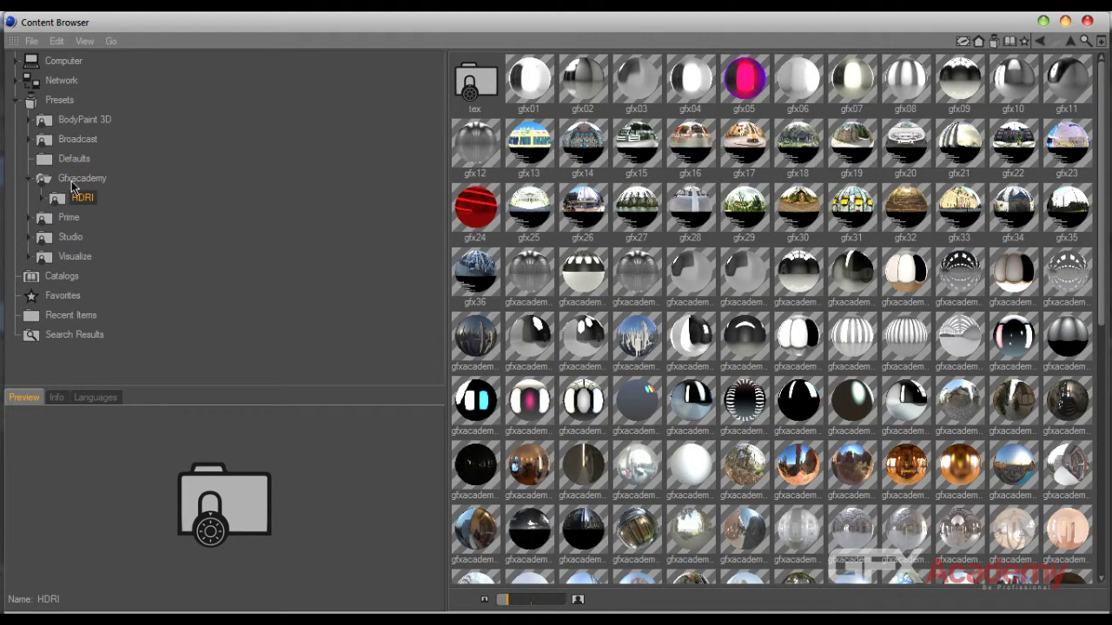
Browse the HDRI presets of the Gfxacademy library and preview several of them, including gfxacademy_extra50 and gfxacademy_extra77
{"action": "left_click_drag", "start_coordinate": [1101, 128], "coordinate": [1101, 379]}
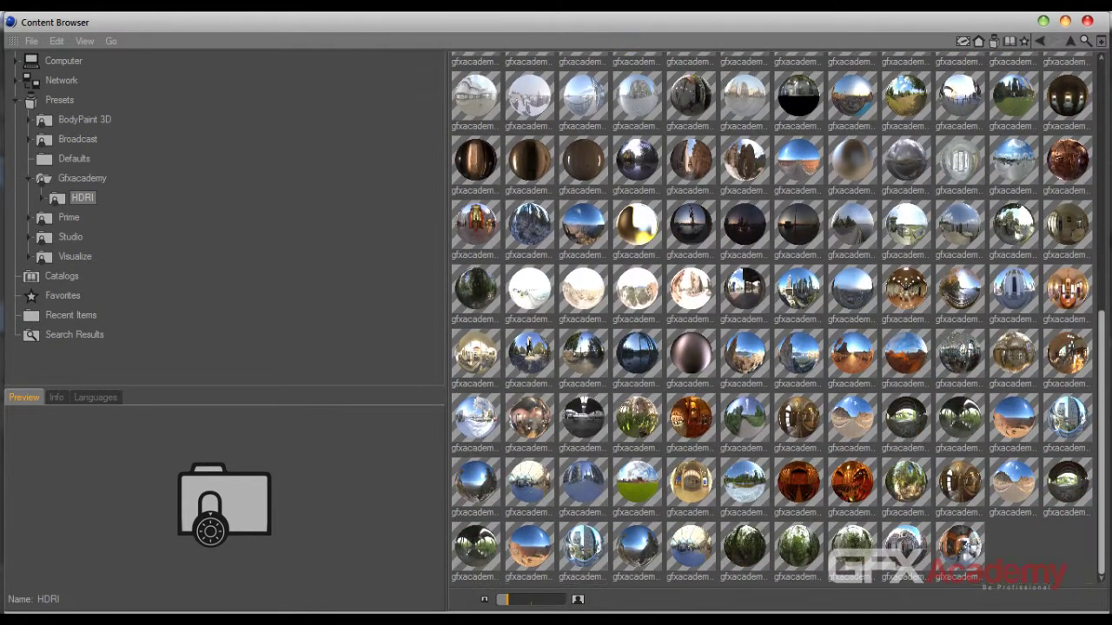
{"action": "key", "text": "ctrl+a"}
{"action": "left_click", "coordinate": [1028, 557]}
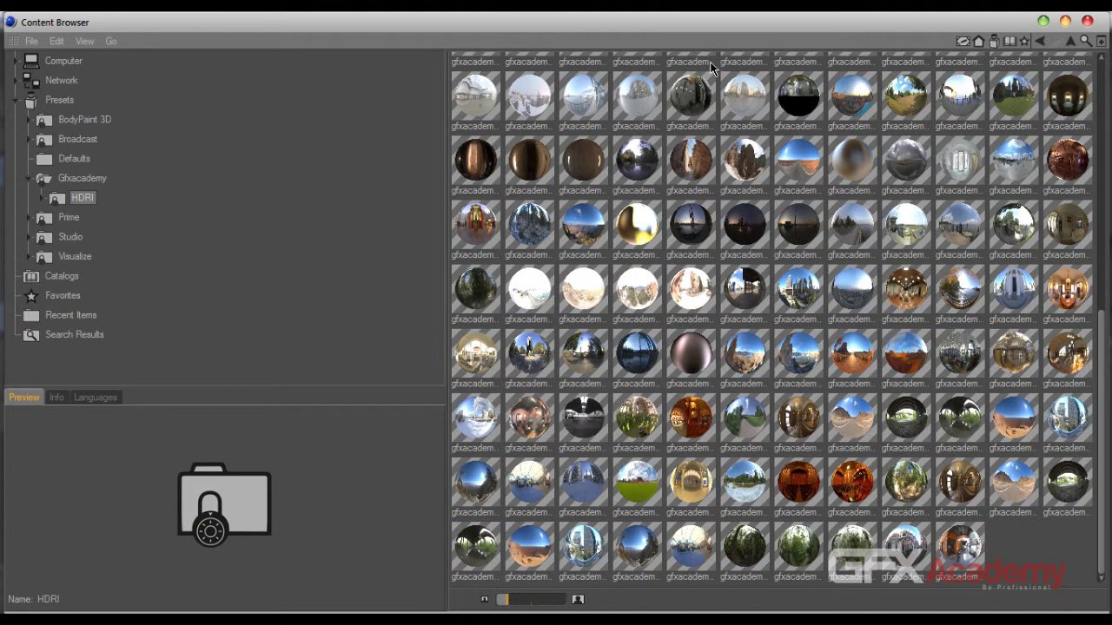
{"action": "left_click", "coordinate": [914, 299]}
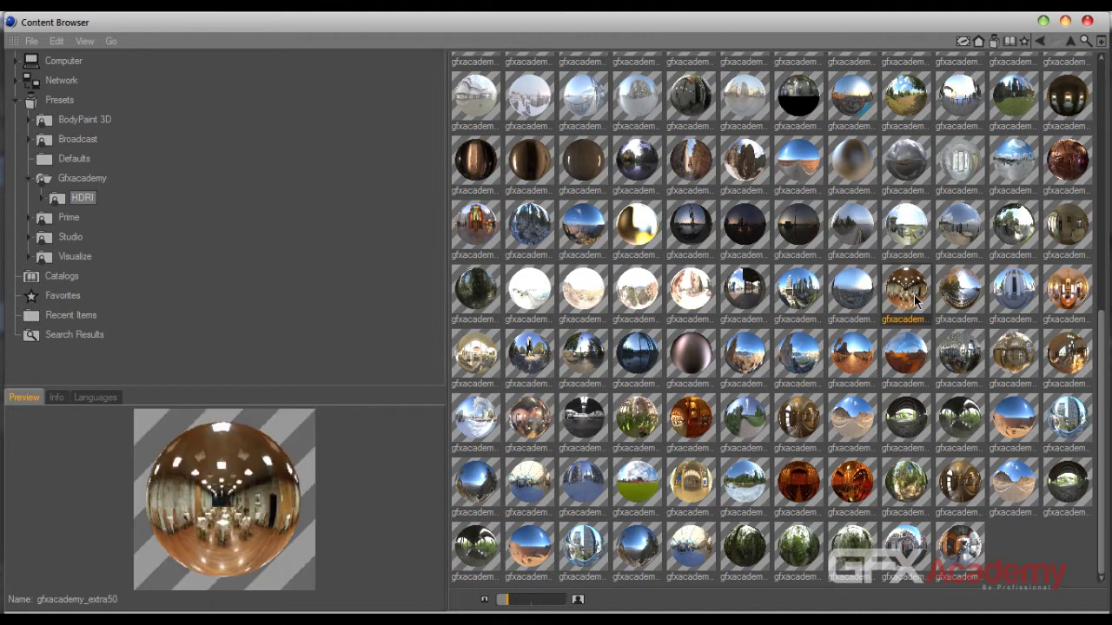
{"action": "left_click", "coordinate": [1066, 420]}
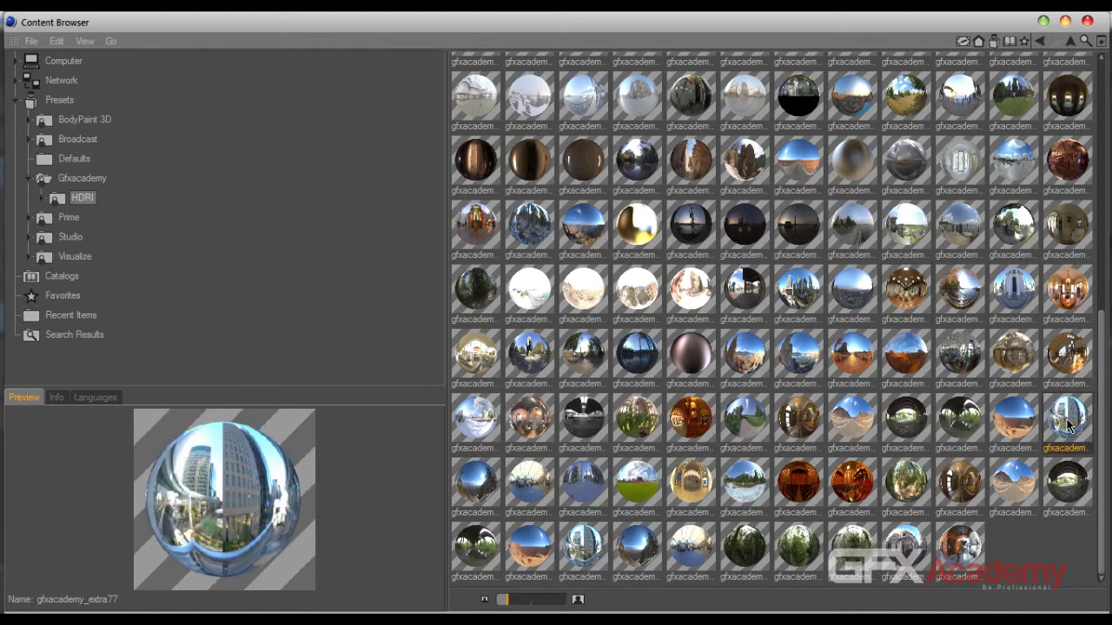
{"action": "left_click", "coordinate": [687, 483]}
{"action": "left_click", "coordinate": [677, 421]}
{"action": "left_click", "coordinate": [647, 420]}
{"action": "scroll", "coordinate": [793, 494], "scroll_direction": "up", "scroll_amount": 6}
{"action": "left_click", "coordinate": [745, 296]}
{"action": "left_click", "coordinate": [795, 247]}
{"action": "left_click", "coordinate": [910, 240]}
{"action": "left_click", "coordinate": [984, 235]}
Move the Content Browser out of the way and apply the gfxacademy.net023 HDRI material to the Sky object
{"action": "left_click_drag", "start_coordinate": [706, 24], "coordinate": [1111, 14]}
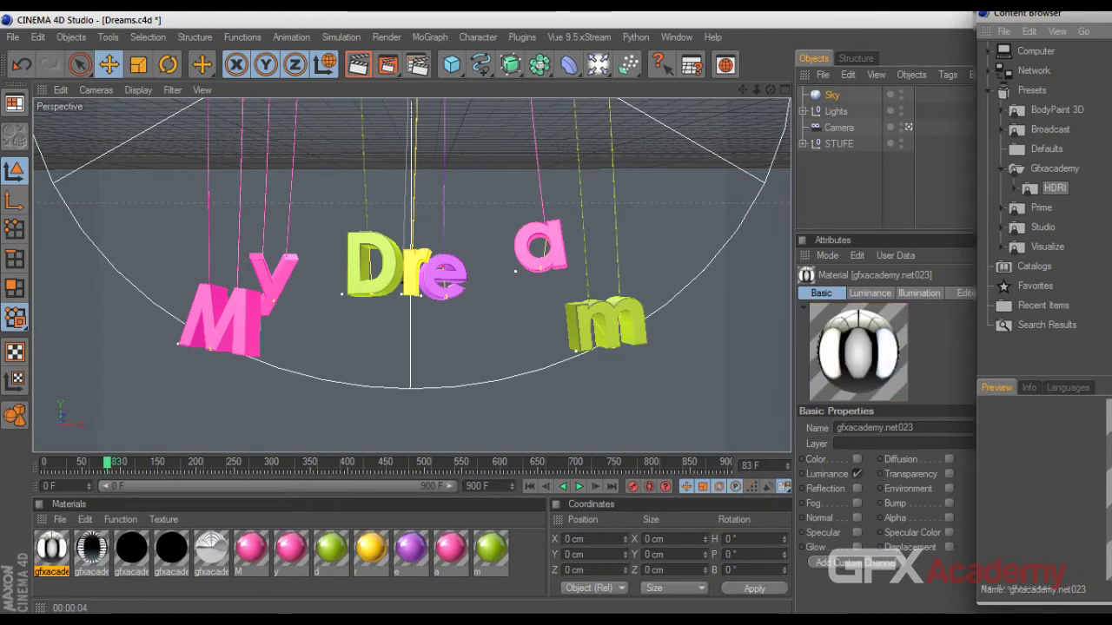
{"action": "left_click", "coordinate": [950, 393]}
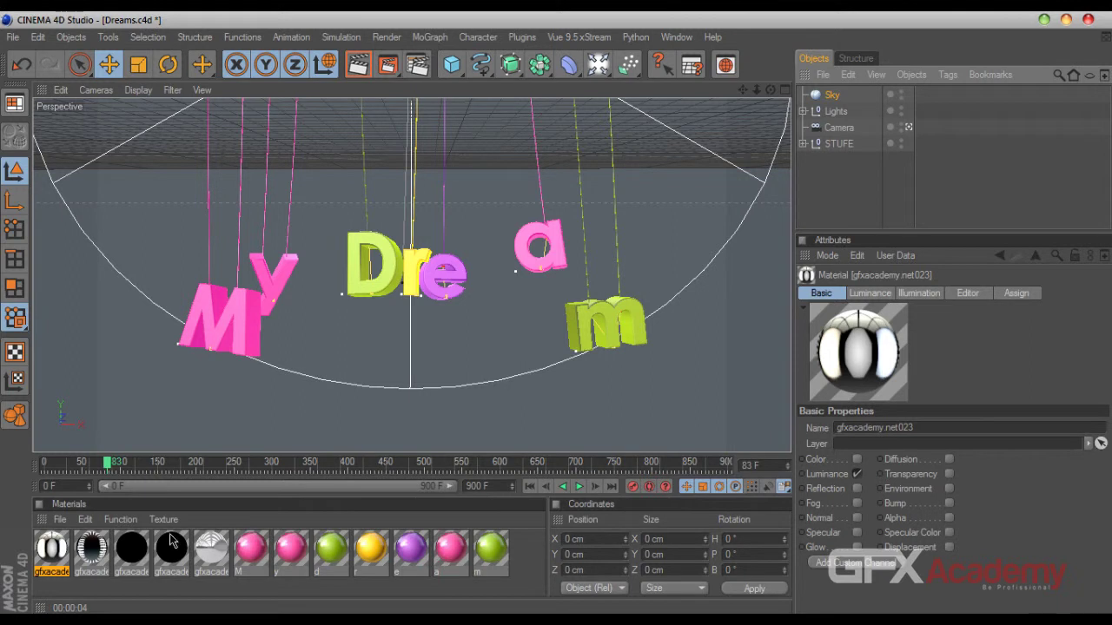
{"action": "left_click_drag", "start_coordinate": [50, 556], "coordinate": [839, 98]}
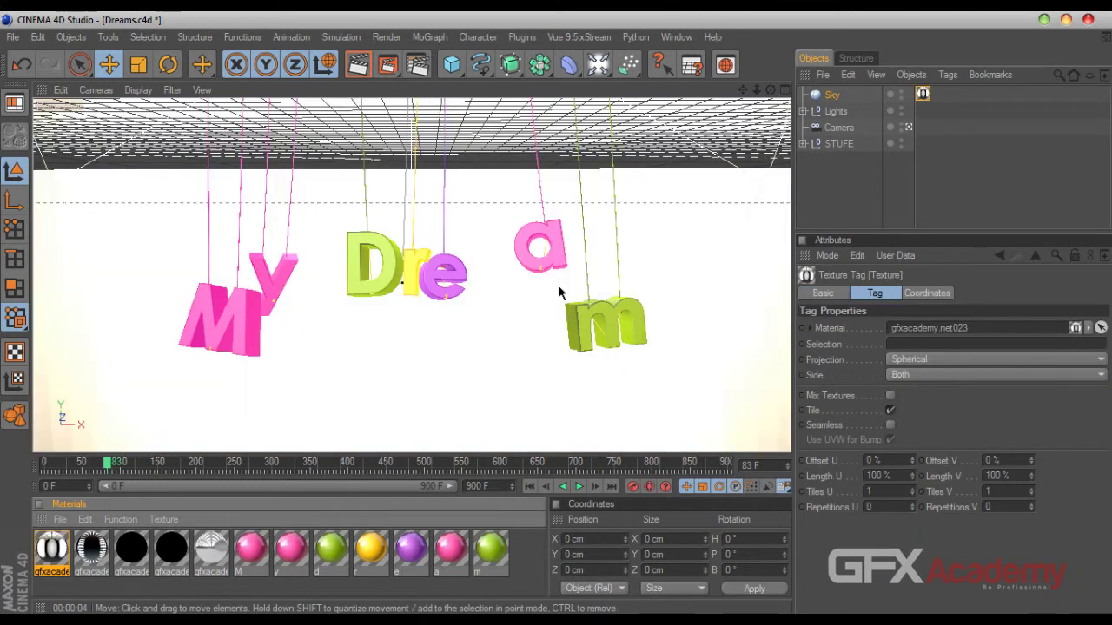
Add a Compositing tag to the Sky, turn off Seen by Camera, and render the view
{"action": "right_click", "coordinate": [830, 102]}
{"action": "mouse_move", "coordinate": [864, 103]}
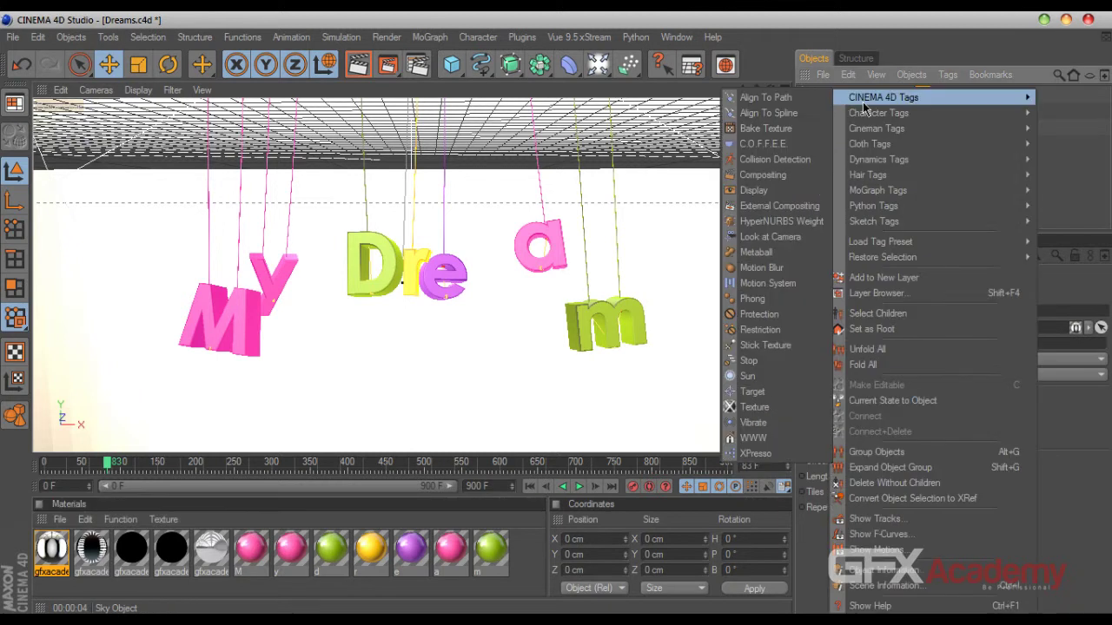
{"action": "left_click", "coordinate": [787, 179]}
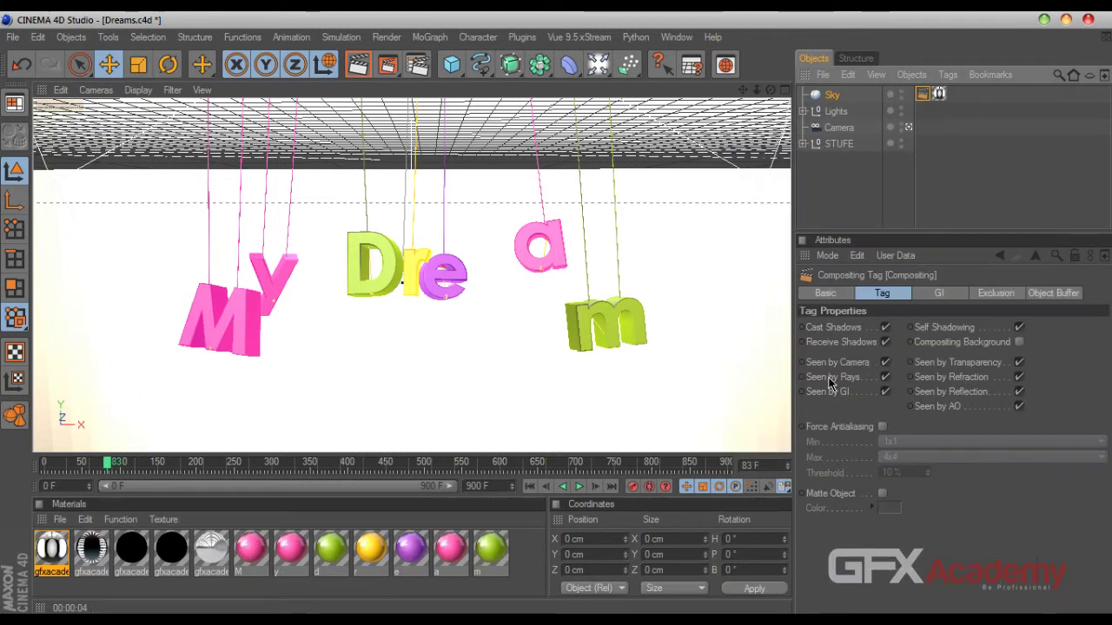
{"action": "left_click", "coordinate": [885, 364]}
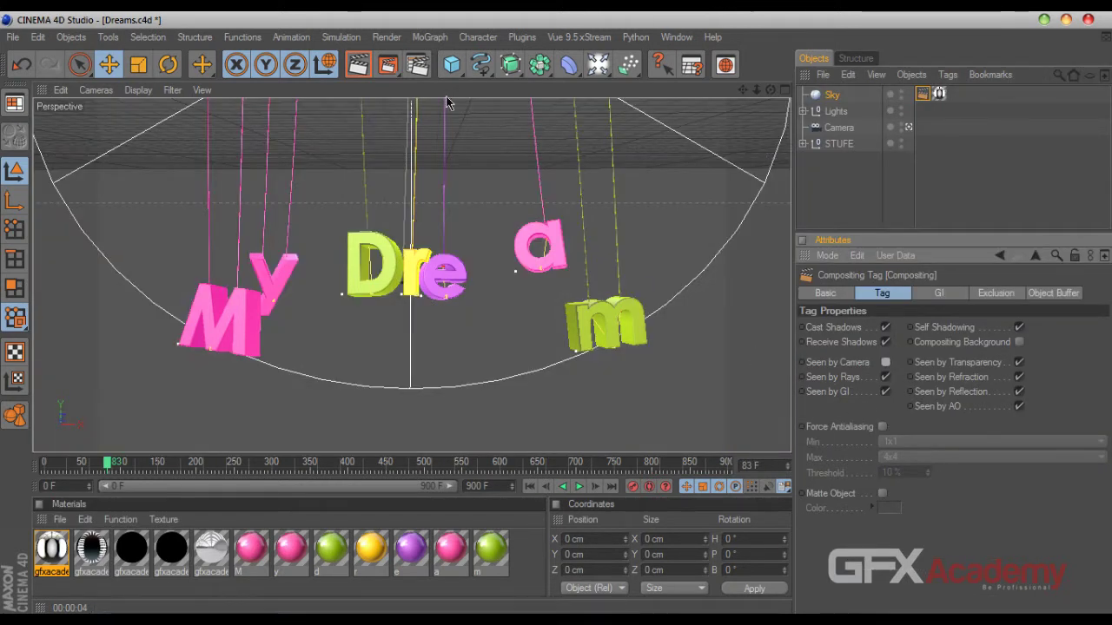
{"action": "left_click", "coordinate": [357, 64]}
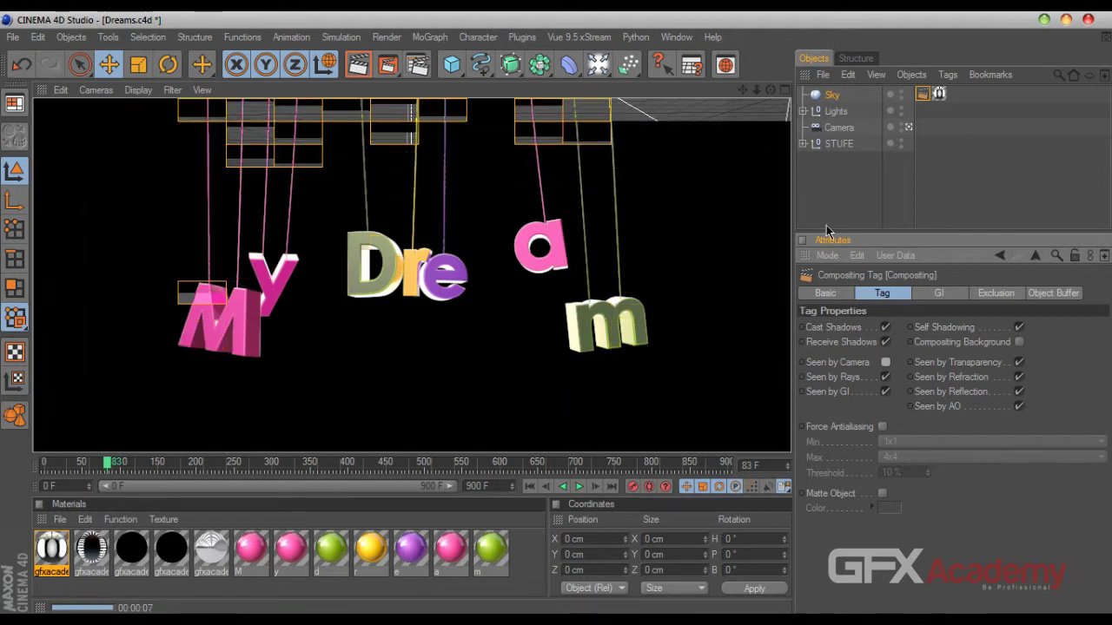
Turn on Seen by Camera for the Sky and set its texture's Offset V to 30%, checking it outside the scene camera
{"action": "left_click", "coordinate": [940, 94]}
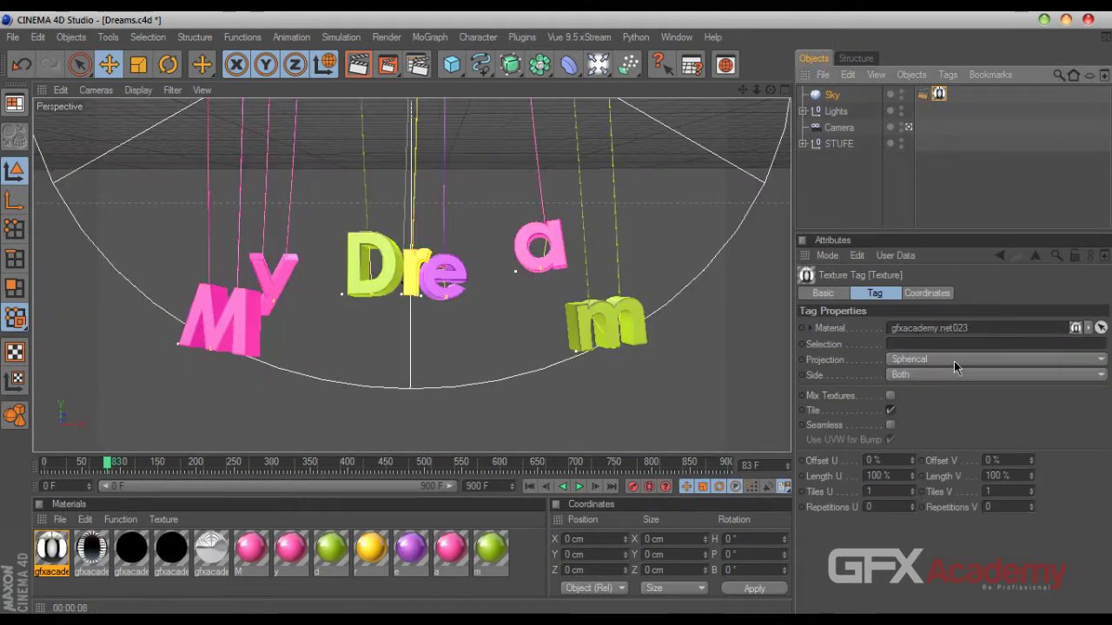
{"action": "left_click", "coordinate": [922, 94]}
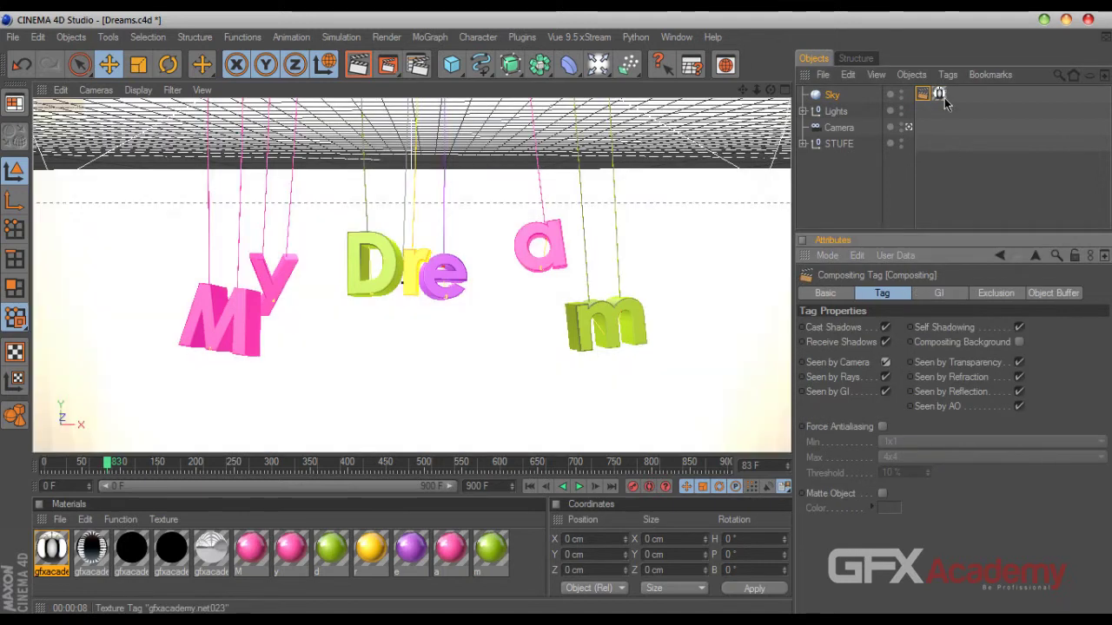
{"action": "left_click", "coordinate": [940, 93]}
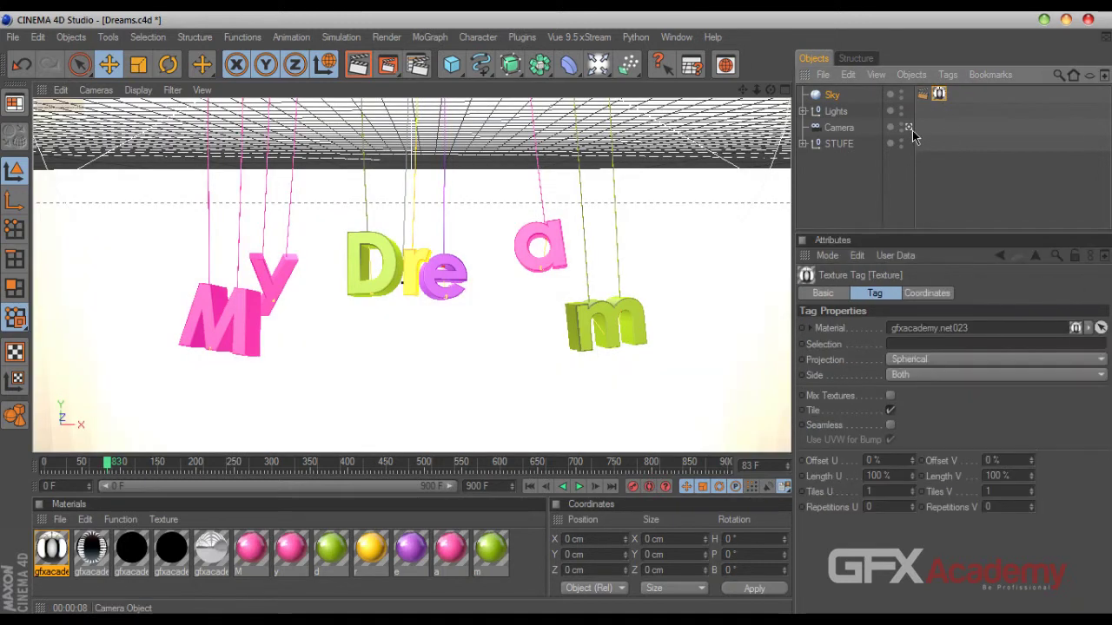
{"action": "left_click", "coordinate": [908, 128]}
{"action": "scroll", "coordinate": [674, 196], "scroll_direction": "down", "scroll_amount": 10}
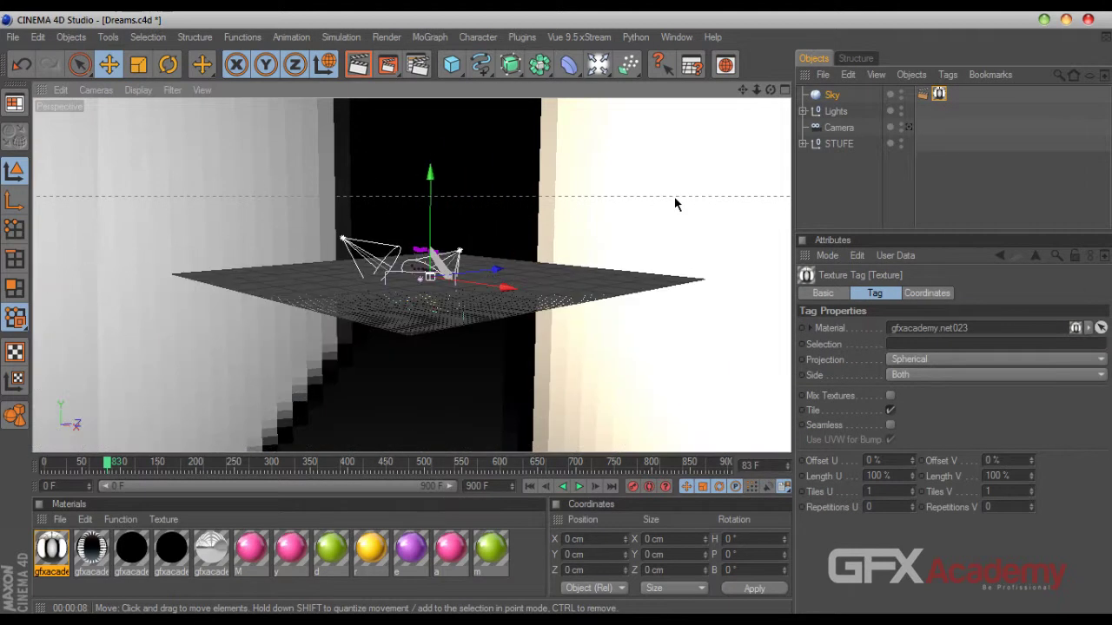
{"action": "scroll", "coordinate": [674, 201], "scroll_direction": "up", "scroll_amount": 10}
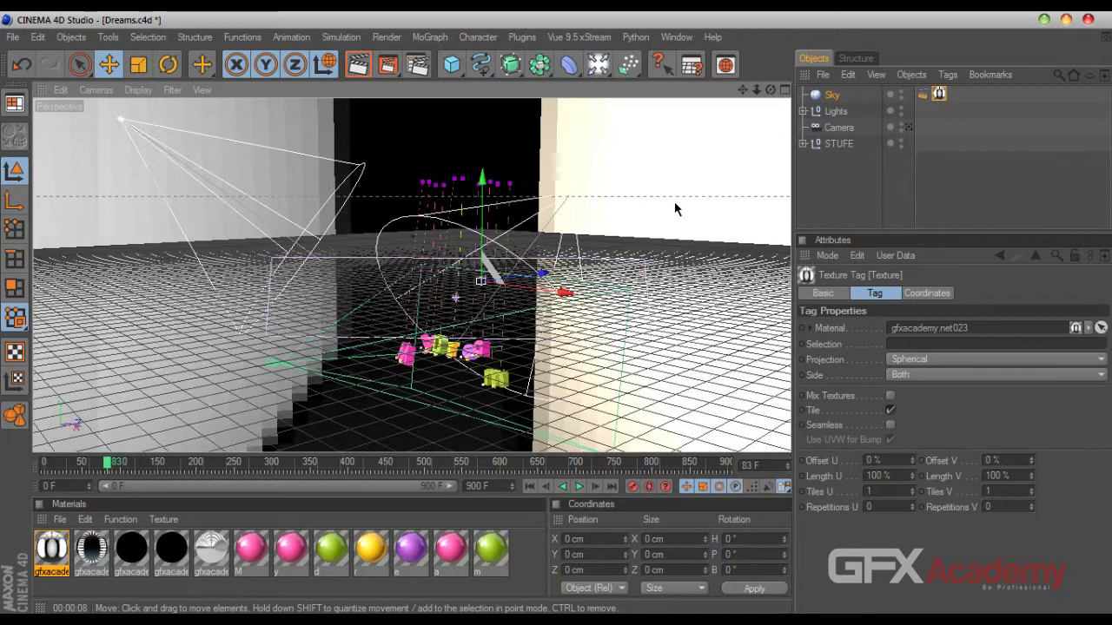
{"action": "mouse_move", "coordinate": [1030, 461]}
{"action": "left_mouse_down"}
{"action": "mouse_move", "coordinate": [1031, 428]}
{"action": "mouse_move", "coordinate": [1055, 460]}
{"action": "mouse_move", "coordinate": [1038, 460]}
{"action": "left_mouse_up"}
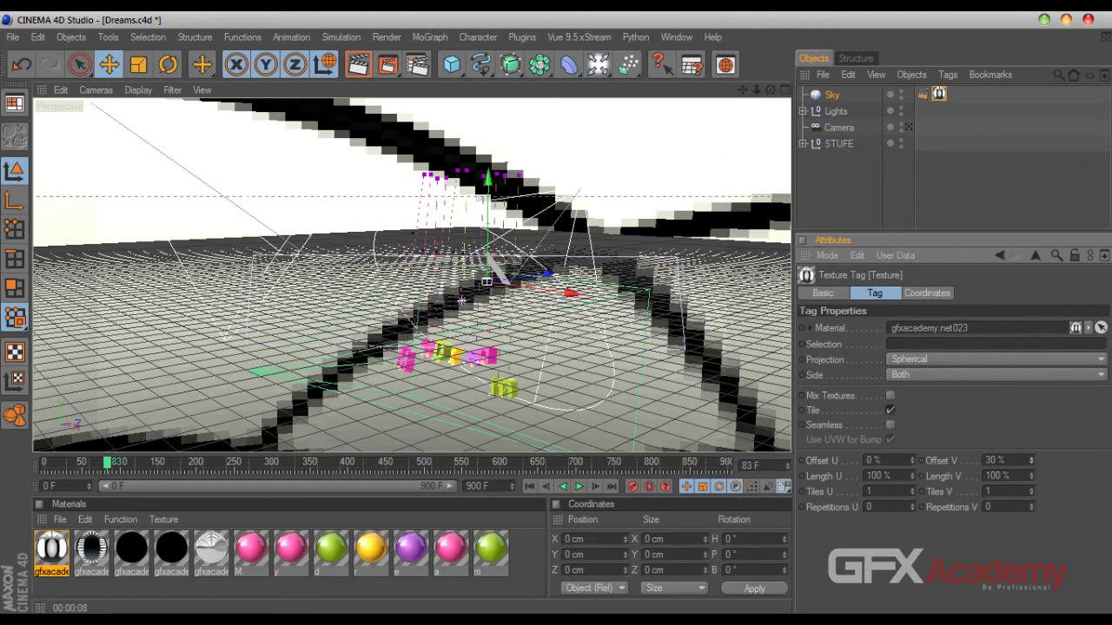
{"action": "left_click", "coordinate": [908, 127]}
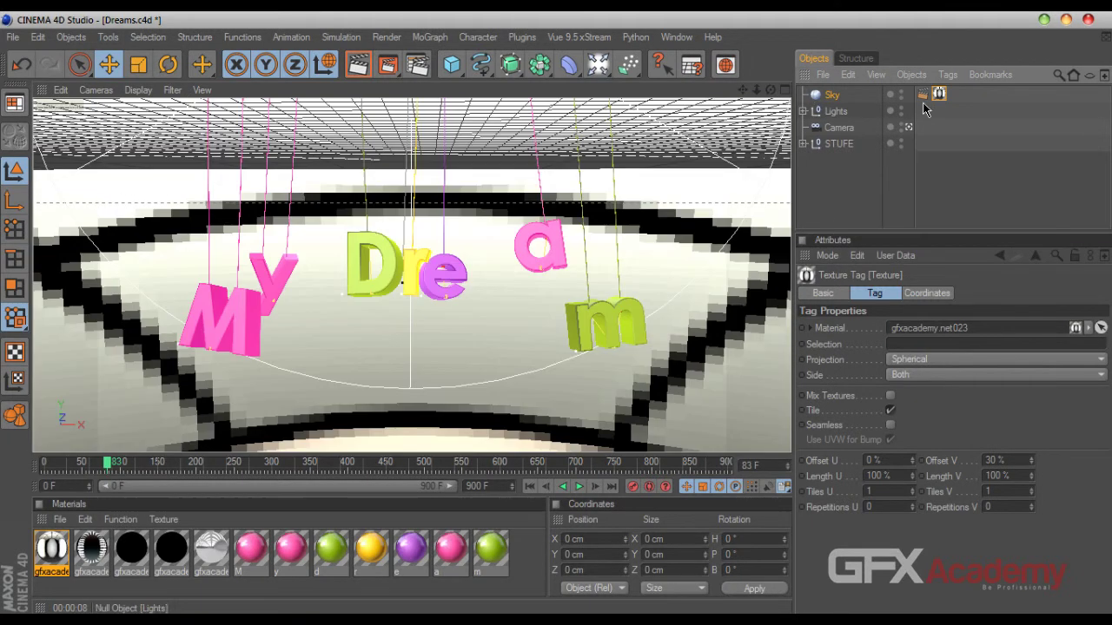
Turn off Seen by Camera in the Sky's Compositing tag and render the camera view at frame 83
{"action": "left_click", "coordinate": [922, 96]}
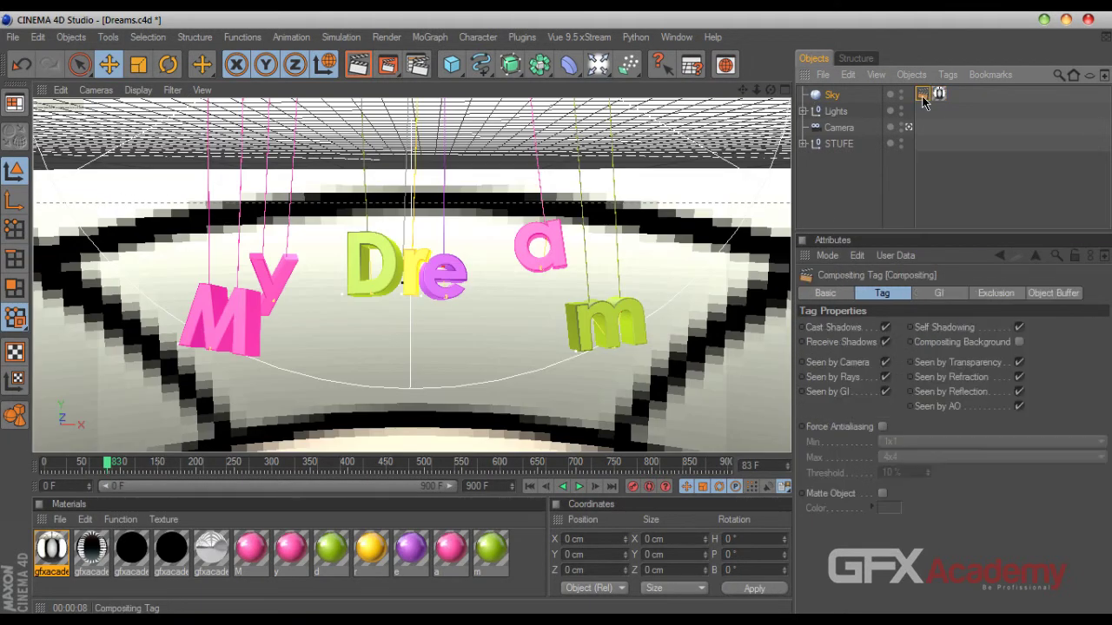
{"action": "left_click", "coordinate": [885, 362]}
{"action": "key", "text": "ctrl+r"}
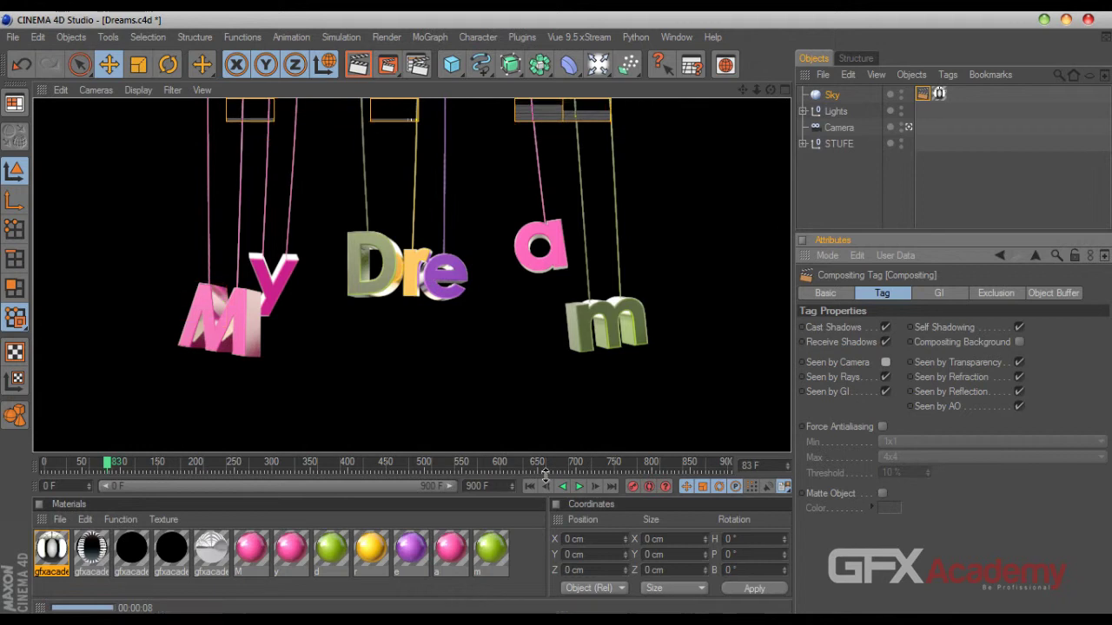
Play the animation from the start, stop it at frame 15, and render the view
{"action": "left_click", "coordinate": [529, 488]}
{"action": "left_click", "coordinate": [582, 488]}
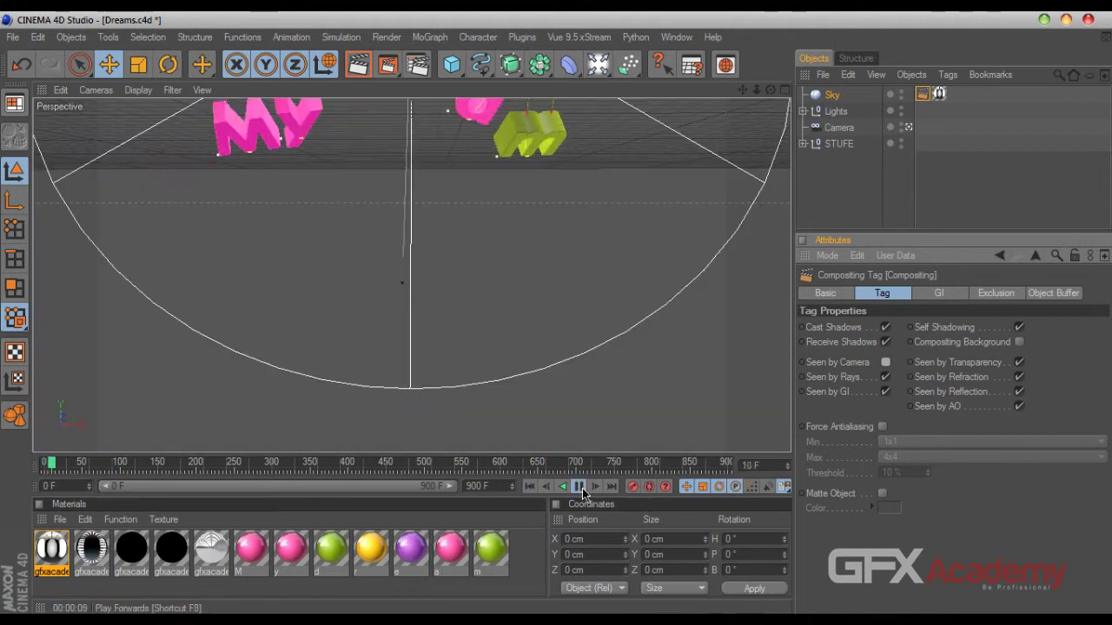
{"action": "left_click", "coordinate": [580, 486]}
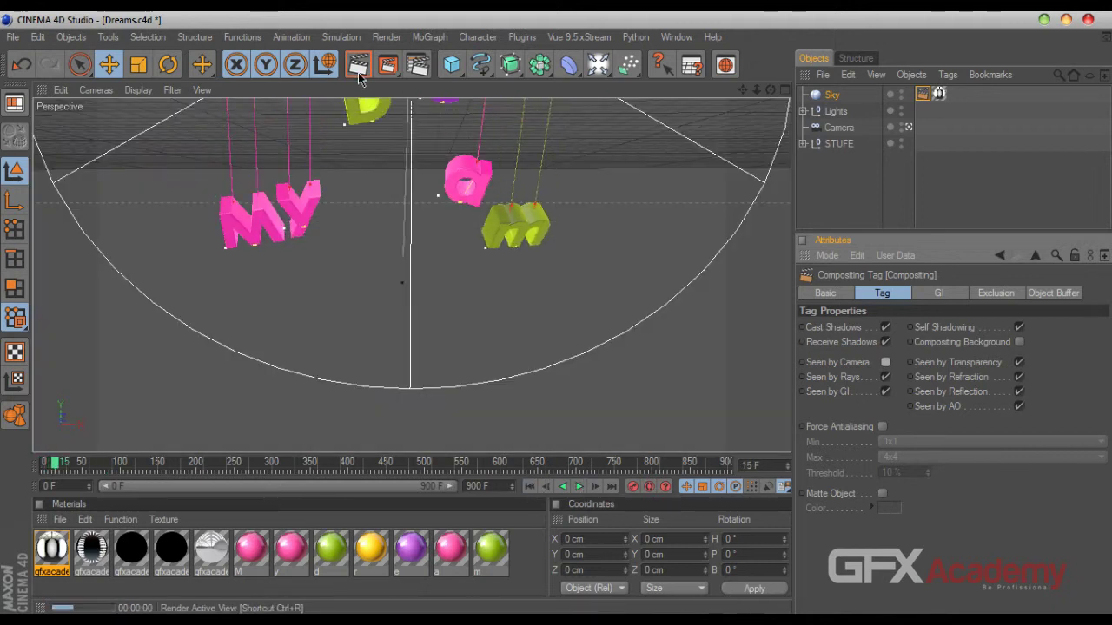
{"action": "left_click", "coordinate": [359, 74]}
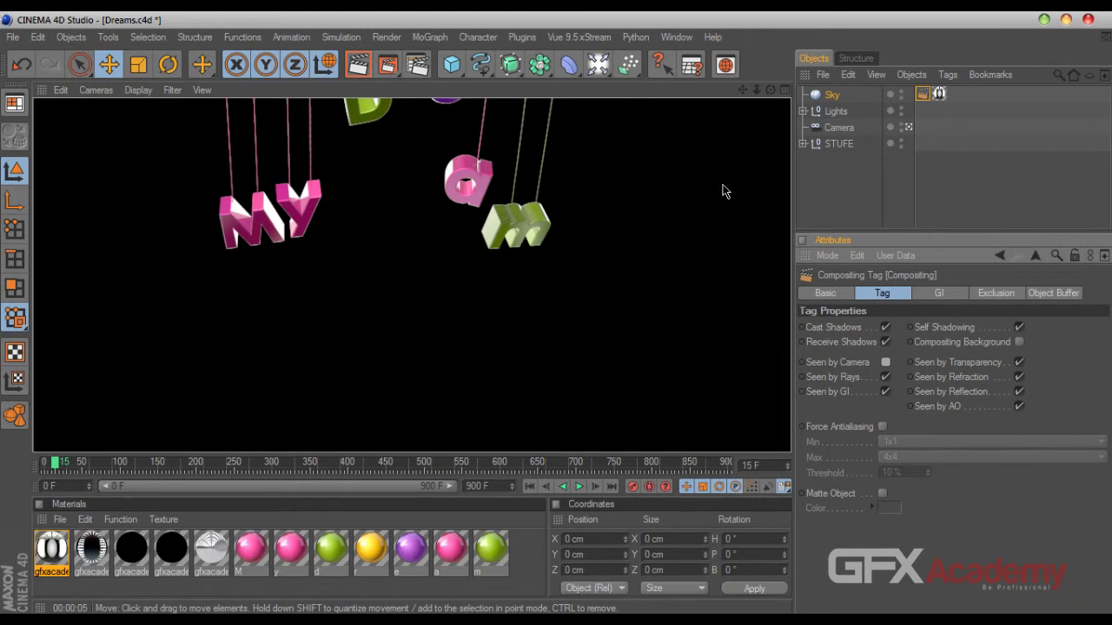
Delete the gfxacademy.net023 texture tag from the Sky and remove the two black HDRI materials from the scene
{"action": "left_click", "coordinate": [938, 94]}
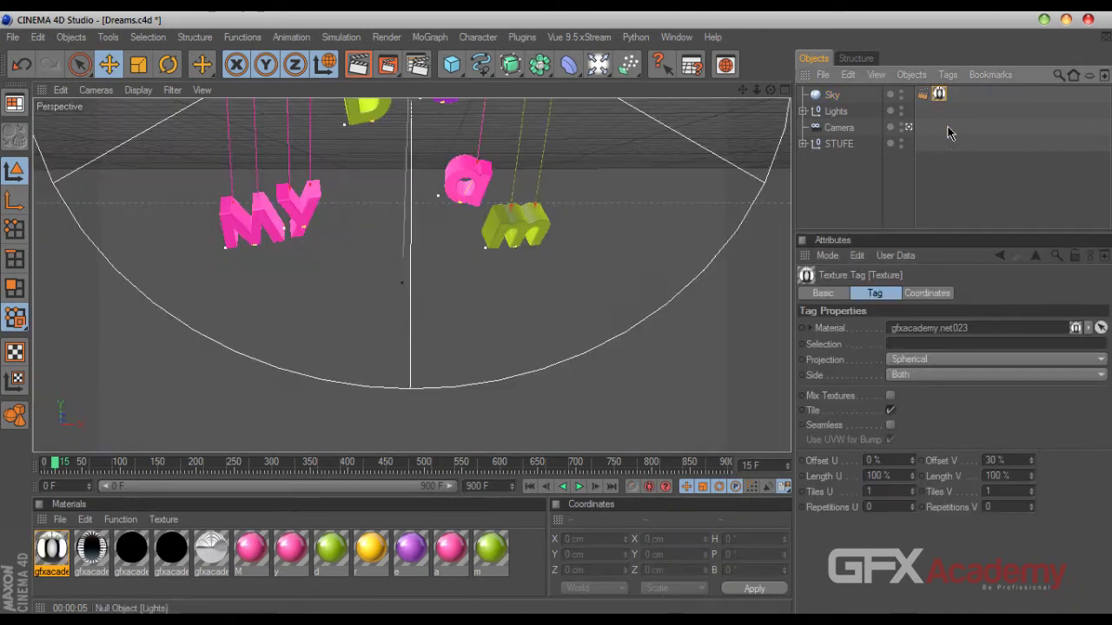
{"action": "key", "text": "Delete"}
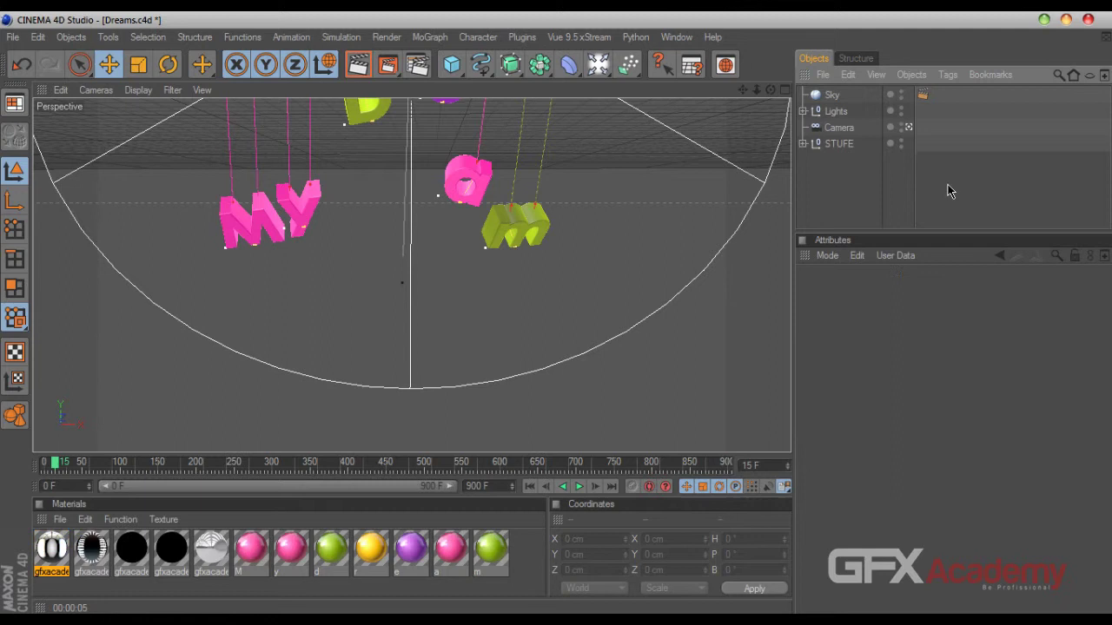
{"action": "left_click", "coordinate": [137, 553]}
{"action": "left_click", "coordinate": [178, 563]}
{"action": "left_click", "coordinate": [178, 596]}
{"action": "left_click_drag", "start_coordinate": [178, 596], "coordinate": [129, 557]}
{"action": "key", "text": "Delete"}
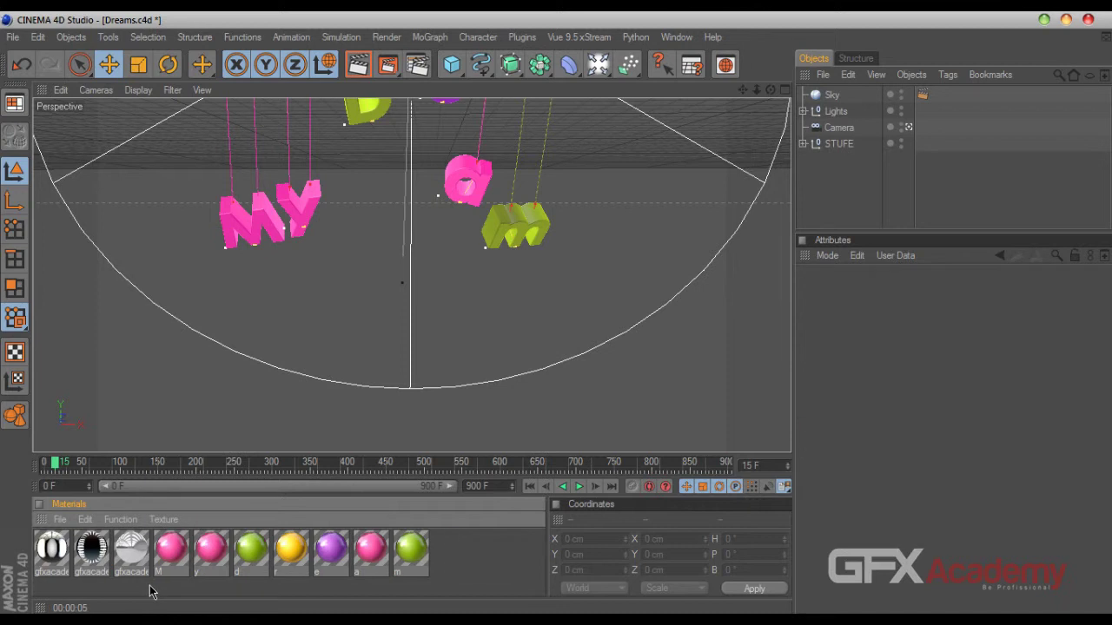
Apply the gfxacademy.net018 HDRI material to the Sky and test render it at frames 15 and 24
{"action": "left_click_drag", "start_coordinate": [289, 537], "coordinate": [836, 96]}
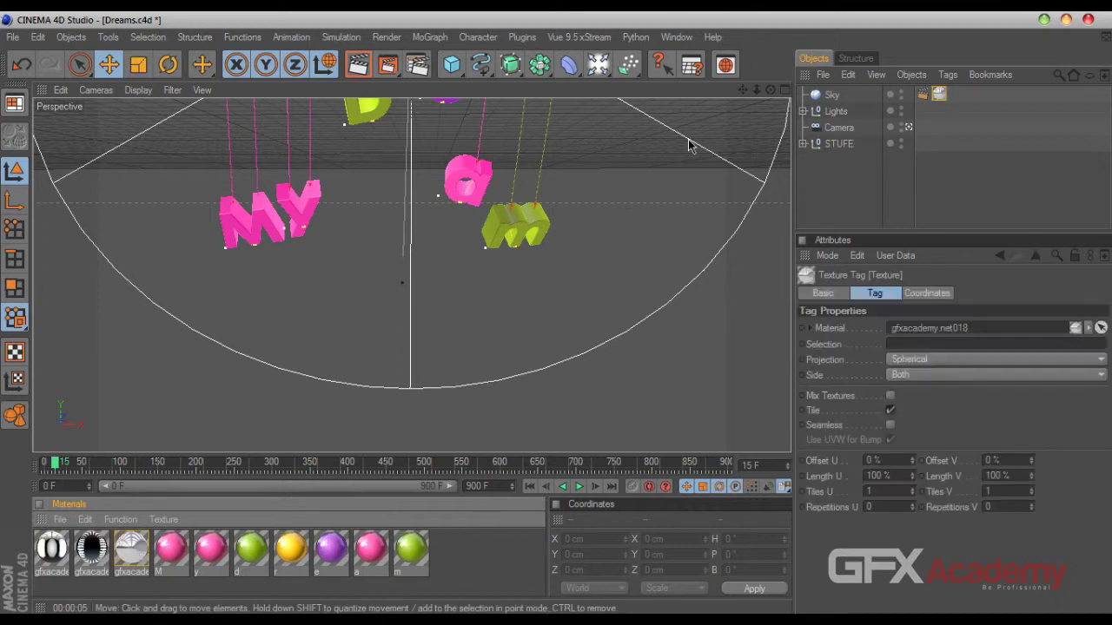
{"action": "left_click", "coordinate": [356, 67]}
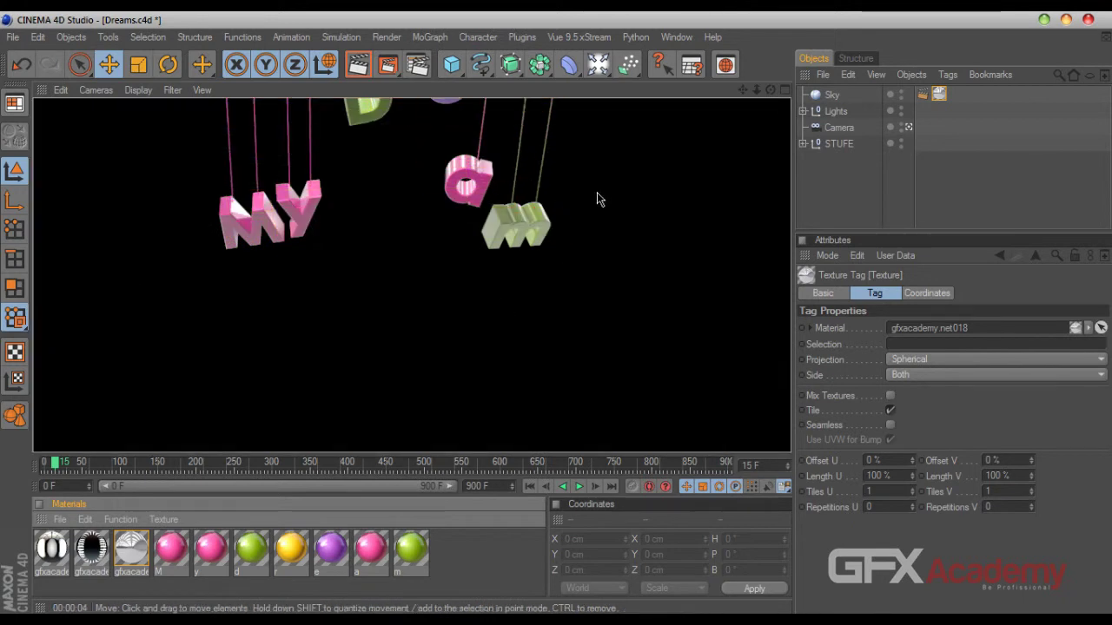
{"action": "left_click", "coordinate": [580, 487]}
{"action": "left_click", "coordinate": [580, 486]}
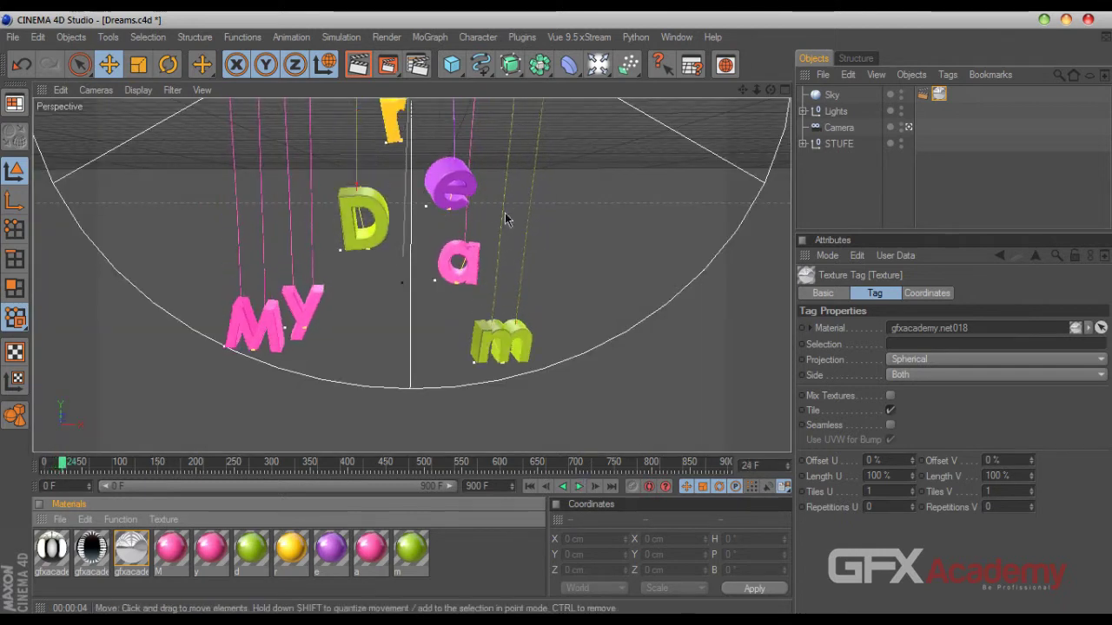
{"action": "left_click", "coordinate": [355, 67]}
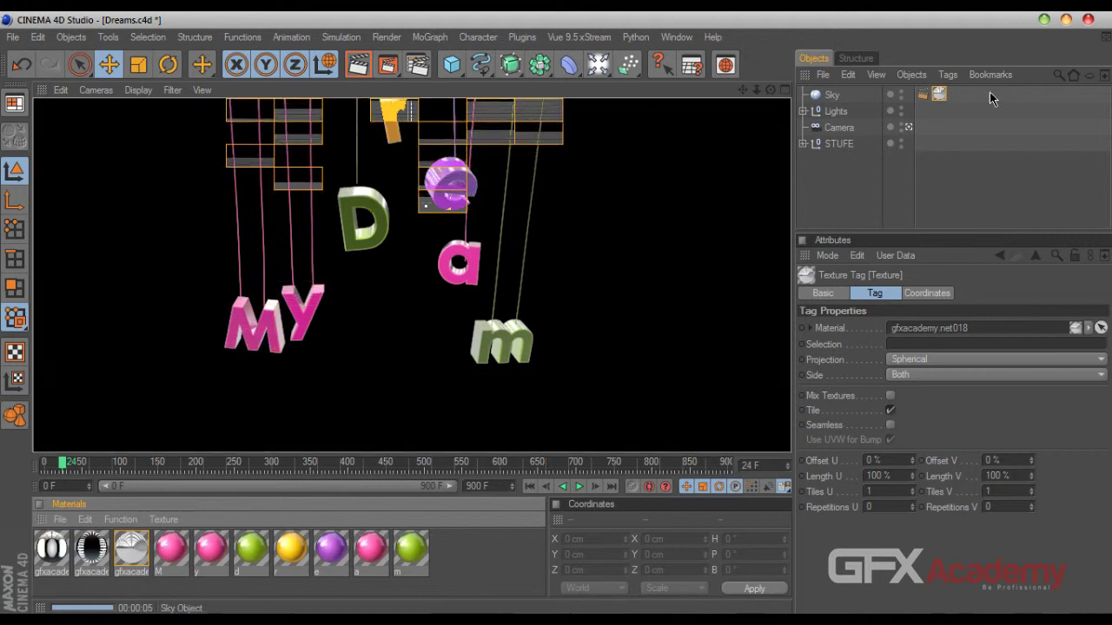
Replace the Sky's texture with the gfxacademy.net026 HDRI material and render frame 24
{"action": "left_click", "coordinate": [938, 96]}
{"action": "key", "text": "Delete"}
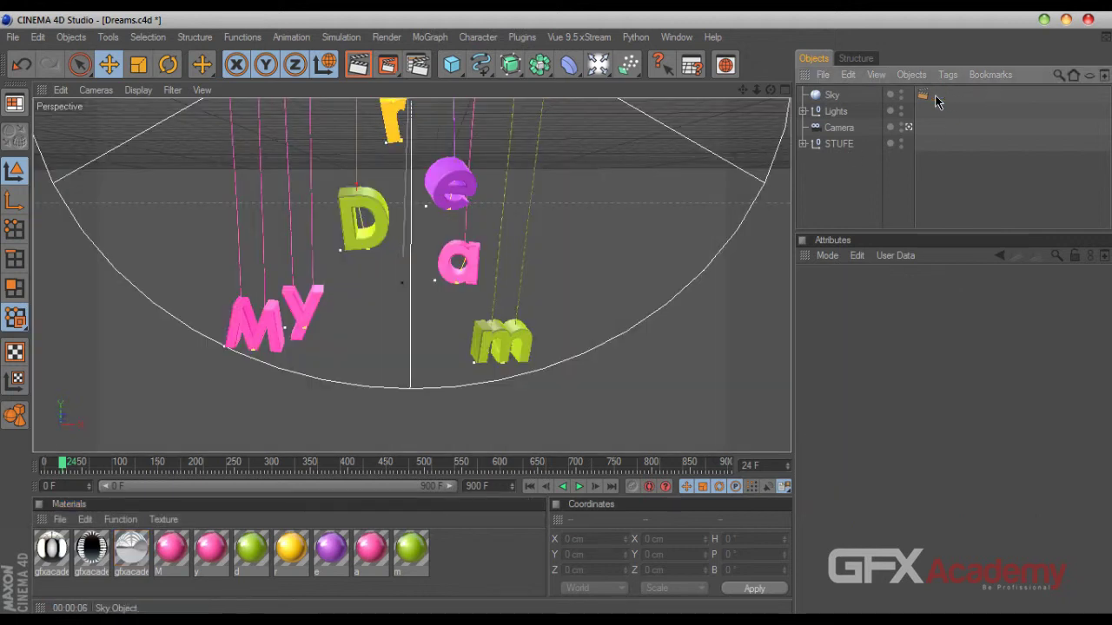
{"action": "left_click_drag", "start_coordinate": [111, 548], "coordinate": [843, 96]}
{"action": "left_click", "coordinate": [365, 69]}
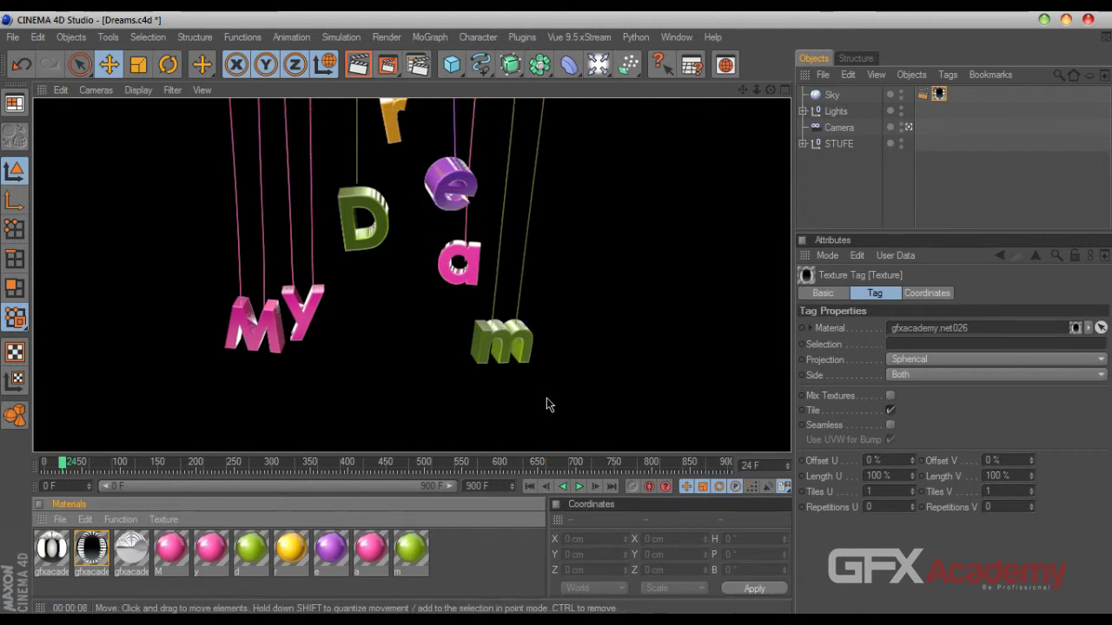
Play the animation from the start, stop it at frame 14, and render the view
{"action": "left_click", "coordinate": [579, 486]}
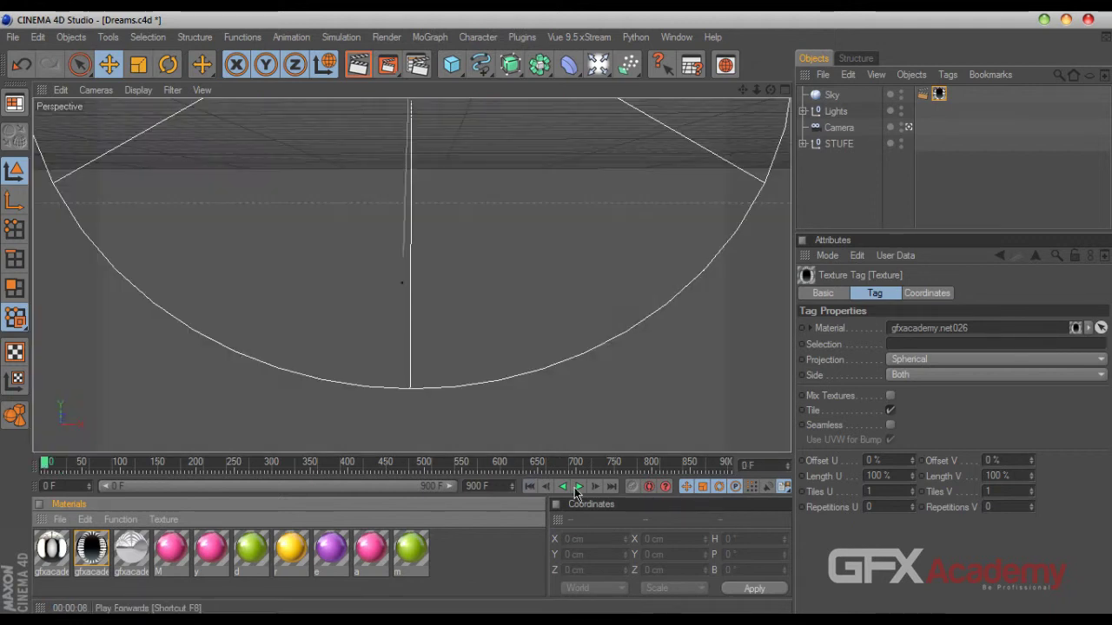
{"action": "left_click", "coordinate": [579, 487]}
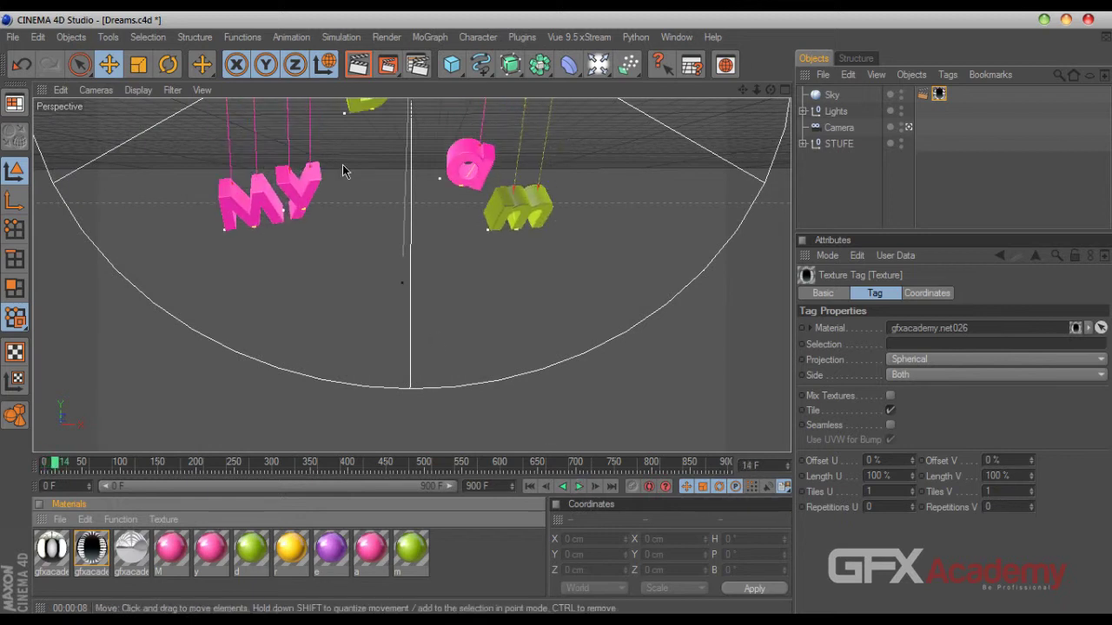
{"action": "key", "text": "ctrl+r"}
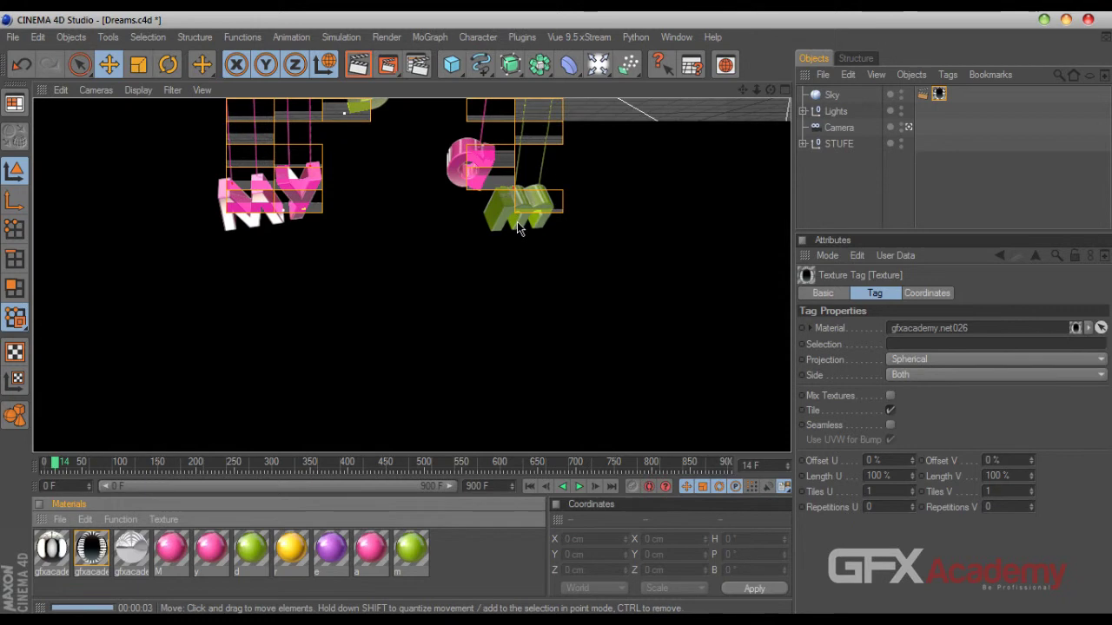
Play the animation onward, stopping at frames 46 and 71 to test render the view
{"action": "left_click", "coordinate": [578, 486]}
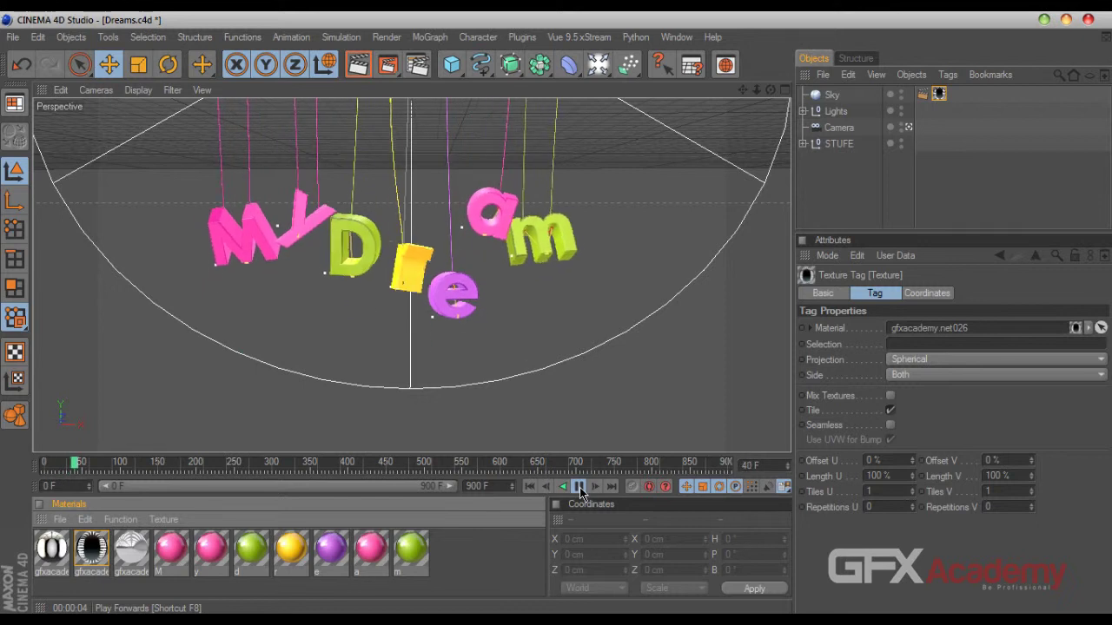
{"action": "left_click", "coordinate": [580, 488]}
{"action": "left_click", "coordinate": [358, 64]}
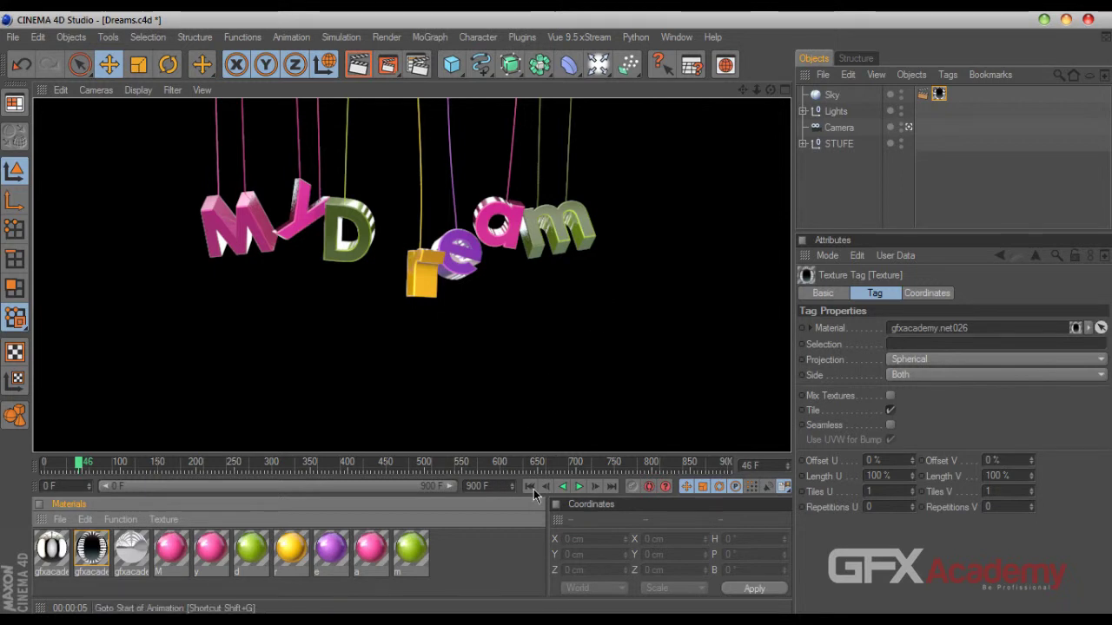
{"action": "left_click", "coordinate": [582, 489]}
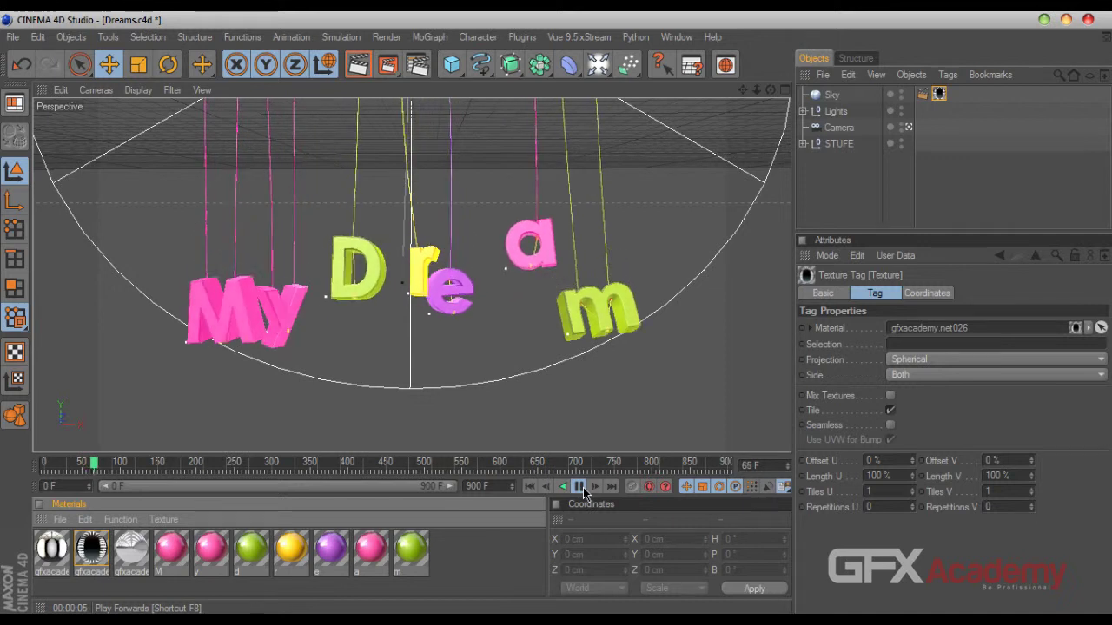
{"action": "left_click", "coordinate": [580, 487]}
{"action": "left_click", "coordinate": [358, 65]}
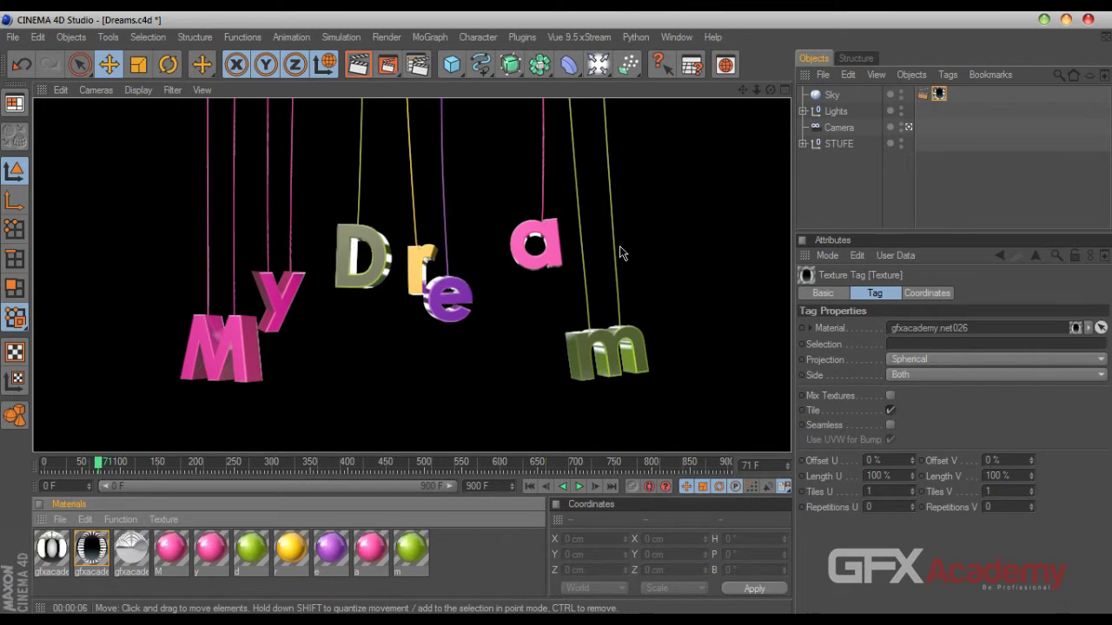
Return to the start of the animation, save the scene, and play it to frame 23
{"action": "left_click", "coordinate": [529, 487]}
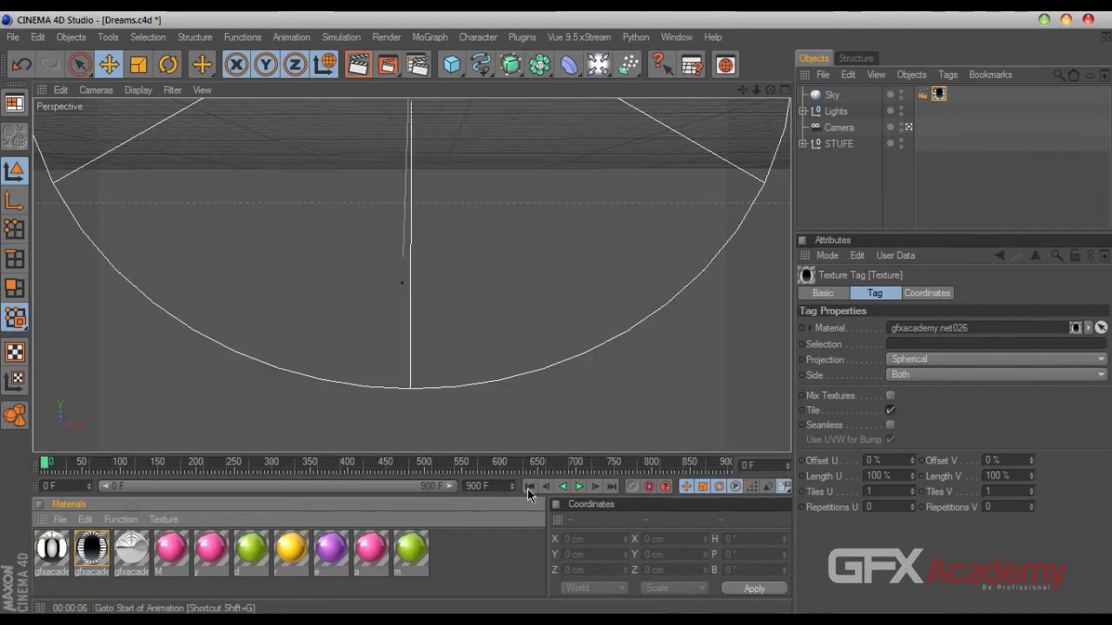
{"action": "left_click", "coordinate": [835, 213]}
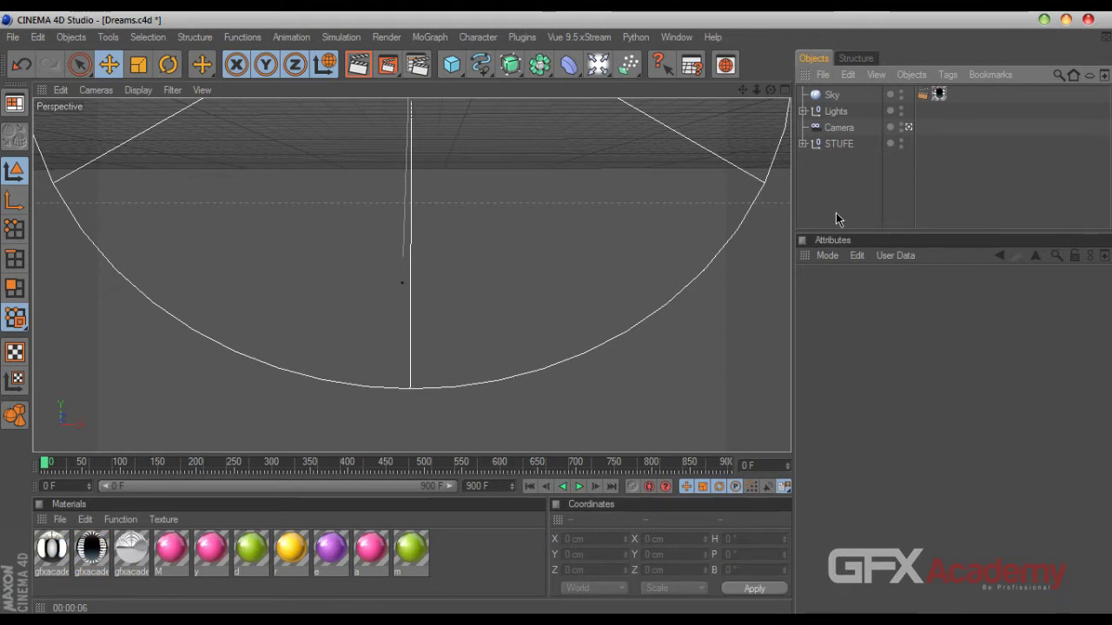
{"action": "left_click", "coordinate": [578, 486]}
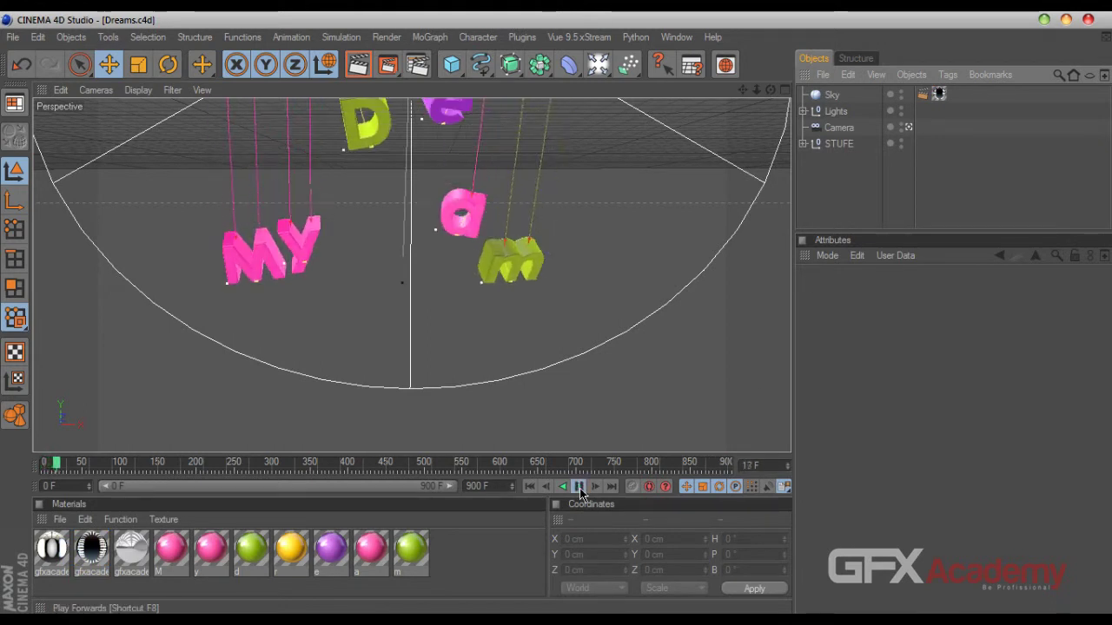
{"action": "left_click", "coordinate": [578, 487]}
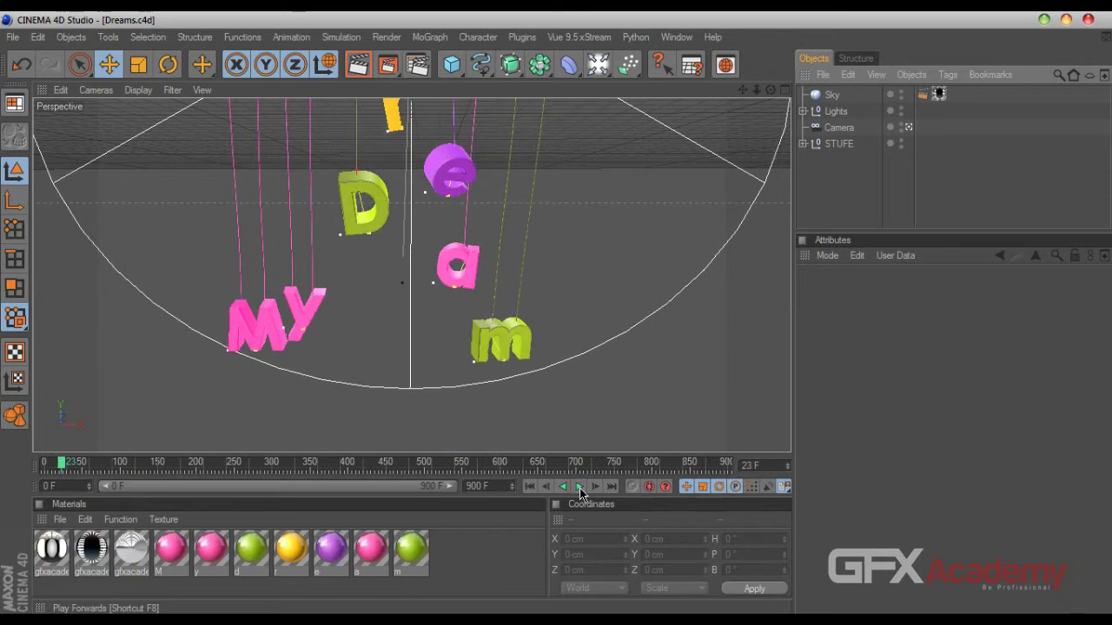
Add Global Illumination to the render settings and set the Irradiance Cache's Stochastic Samples and Record Density to Low
{"action": "left_click", "coordinate": [417, 64]}
{"action": "left_click", "coordinate": [147, 303]}
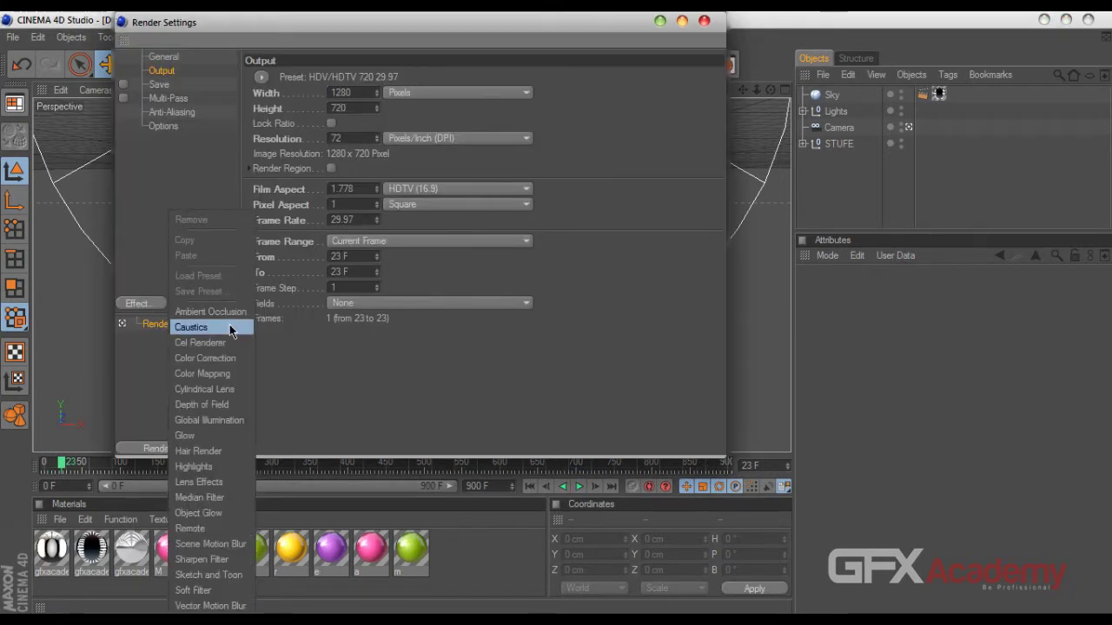
{"action": "left_click", "coordinate": [236, 420]}
{"action": "left_click", "coordinate": [373, 80]}
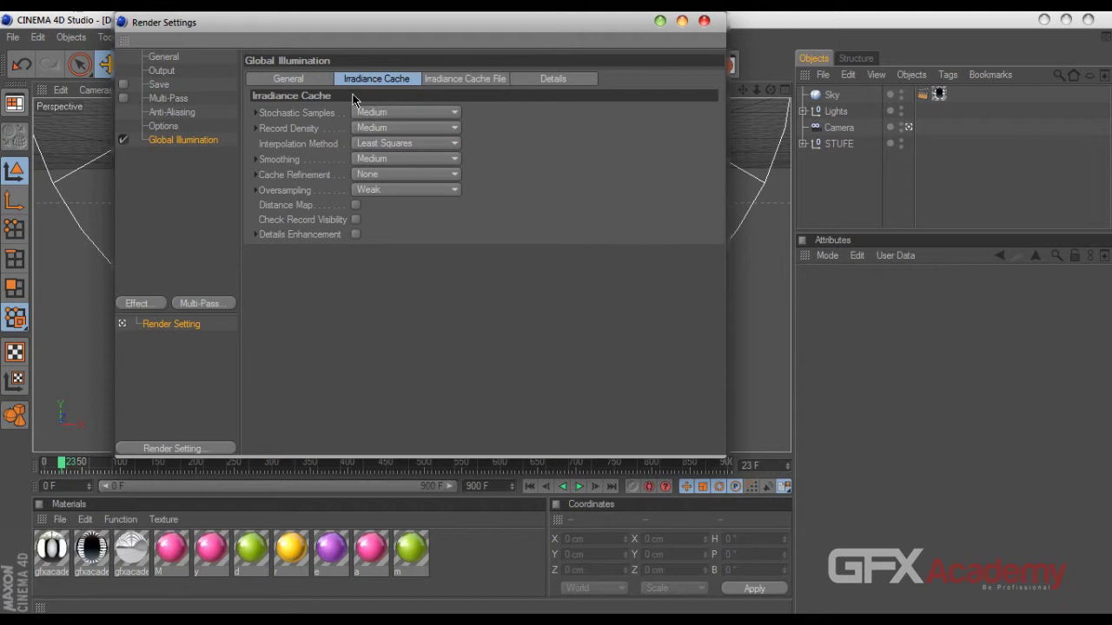
{"action": "left_click", "coordinate": [371, 112]}
{"action": "left_click", "coordinate": [383, 157]}
{"action": "left_click", "coordinate": [378, 142]}
{"action": "left_click", "coordinate": [374, 132]}
{"action": "left_click", "coordinate": [374, 129]}
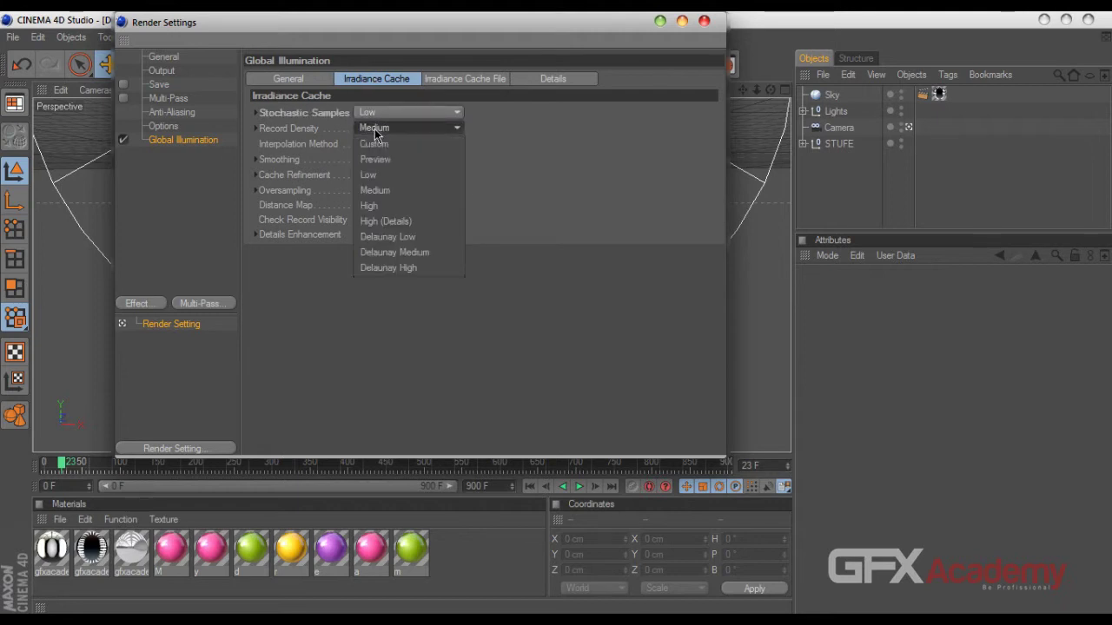
{"action": "left_click", "coordinate": [375, 174]}
Set the Global Illumination Diffuse Depth to 2, close the render settings, and render frame 23
{"action": "left_click", "coordinate": [289, 80]}
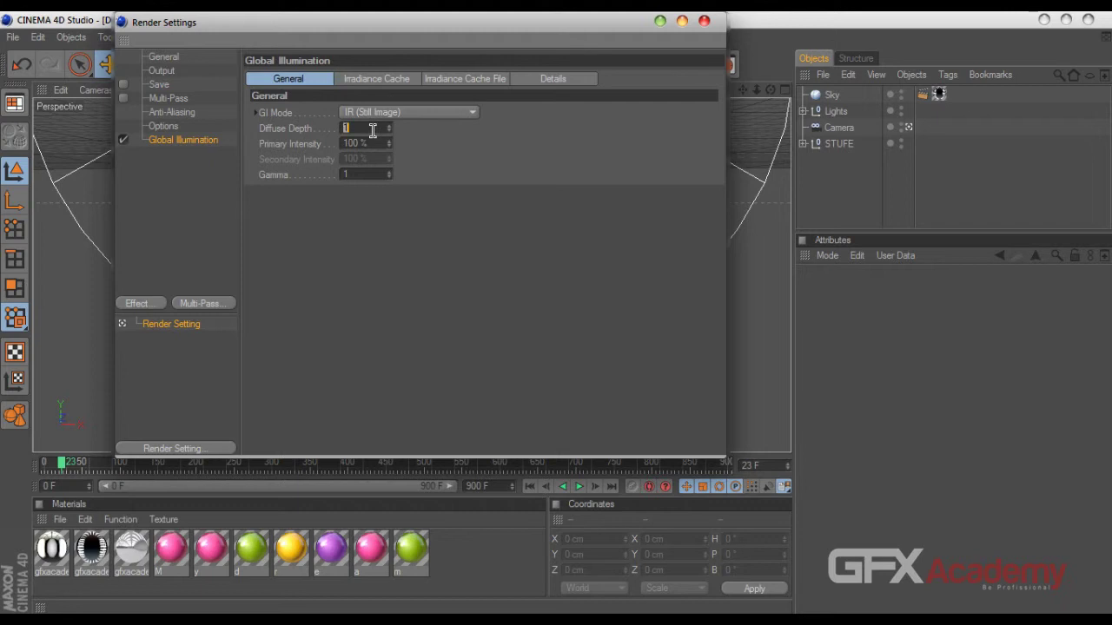
{"action": "type", "text": "2"}
{"action": "left_click", "coordinate": [369, 142]}
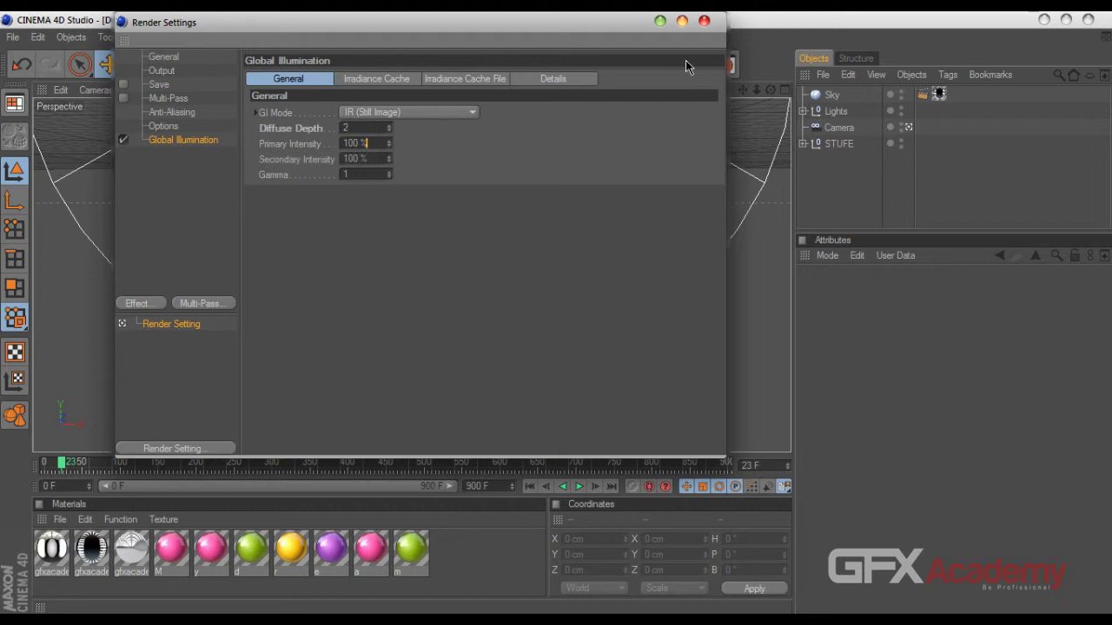
{"action": "left_click", "coordinate": [704, 23]}
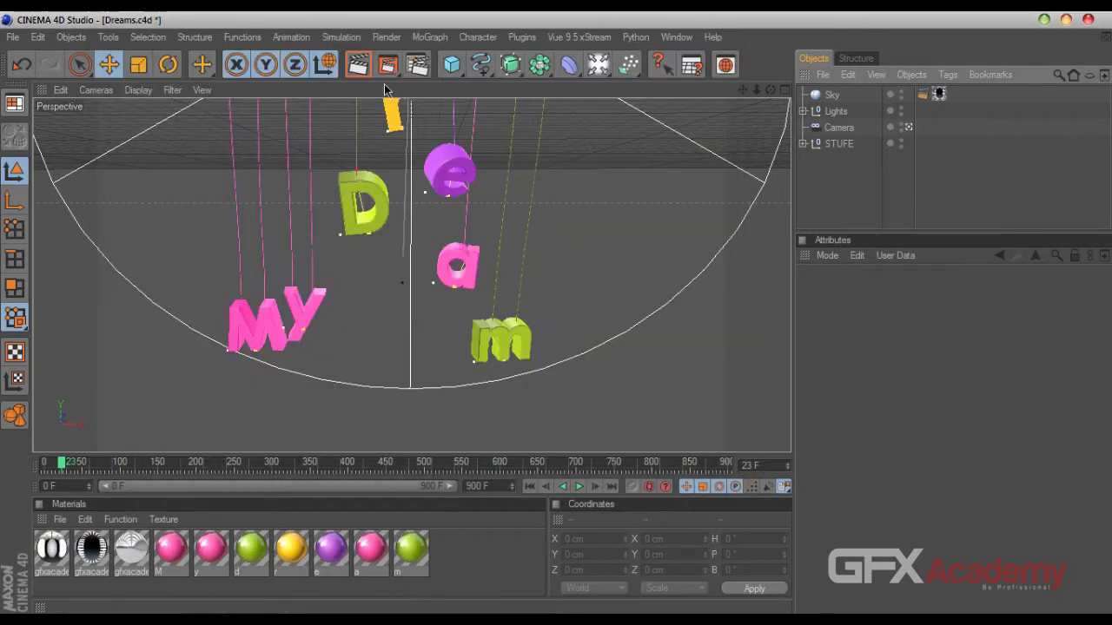
{"action": "left_click", "coordinate": [358, 64]}
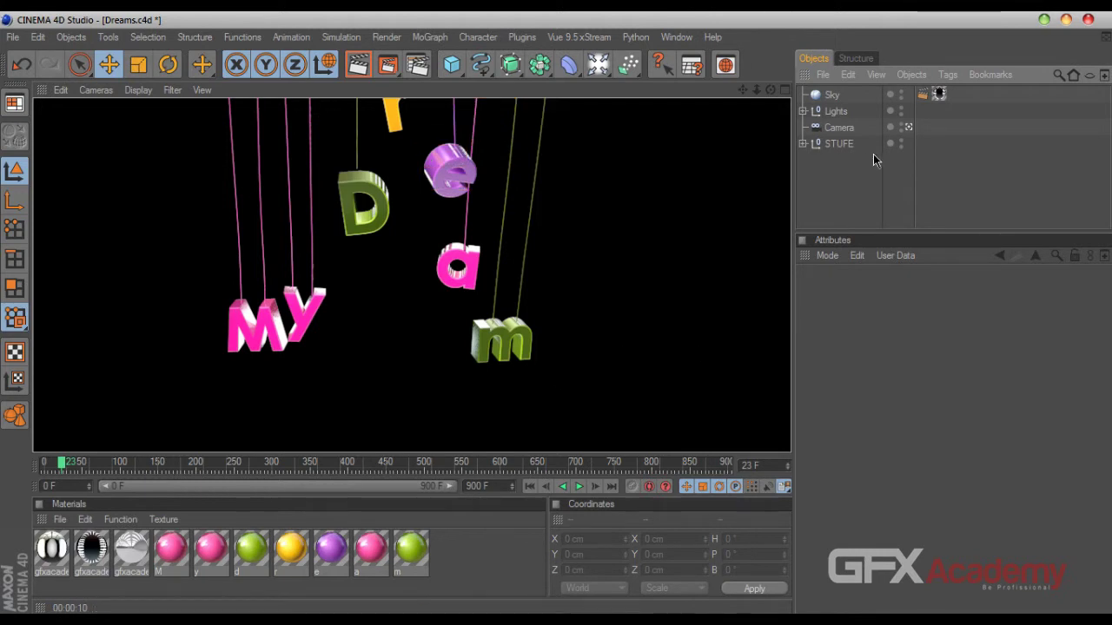
Replace the Sky's gfxacademy.net026 texture with the gfxacademy.net018 HDRI material and render frame 23
{"action": "left_click", "coordinate": [939, 95]}
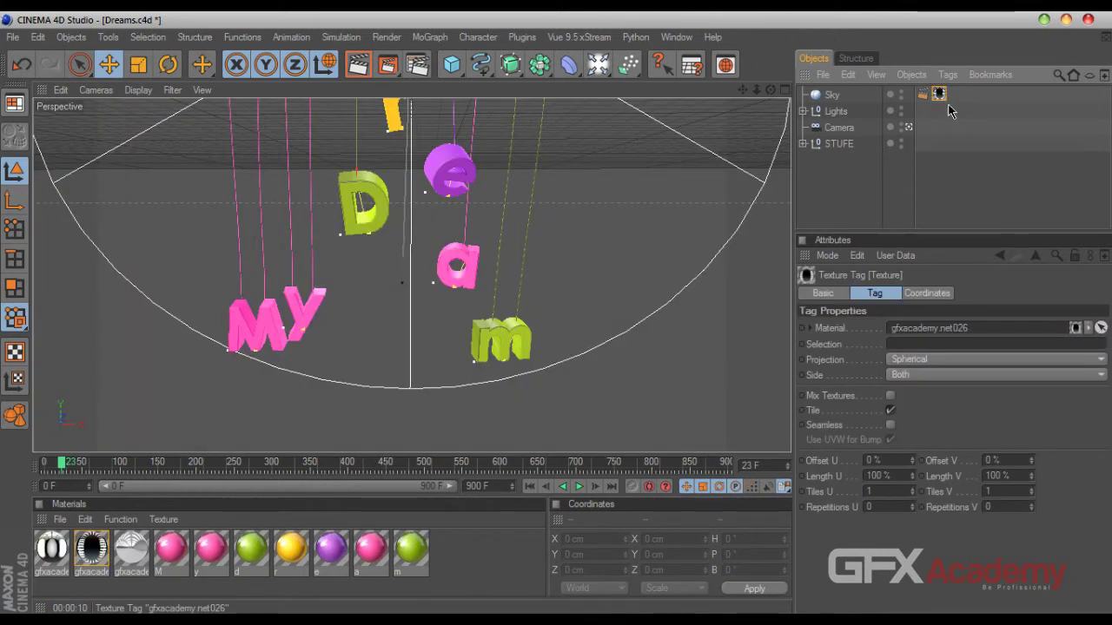
{"action": "key", "text": "Delete"}
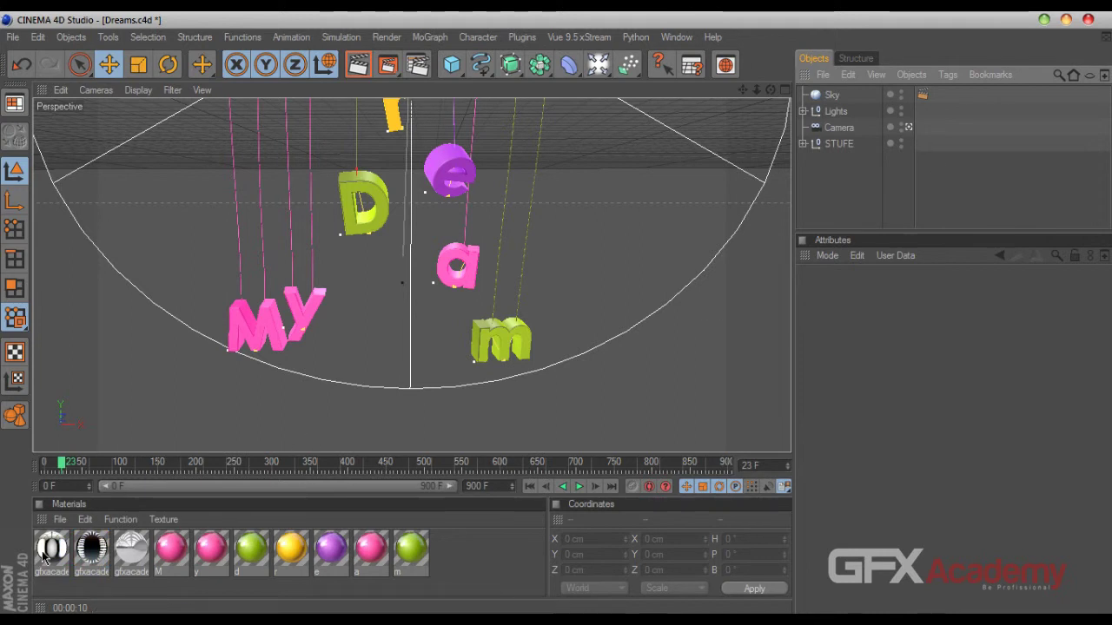
{"action": "left_click_drag", "start_coordinate": [121, 550], "coordinate": [832, 95]}
{"action": "left_click", "coordinate": [358, 64]}
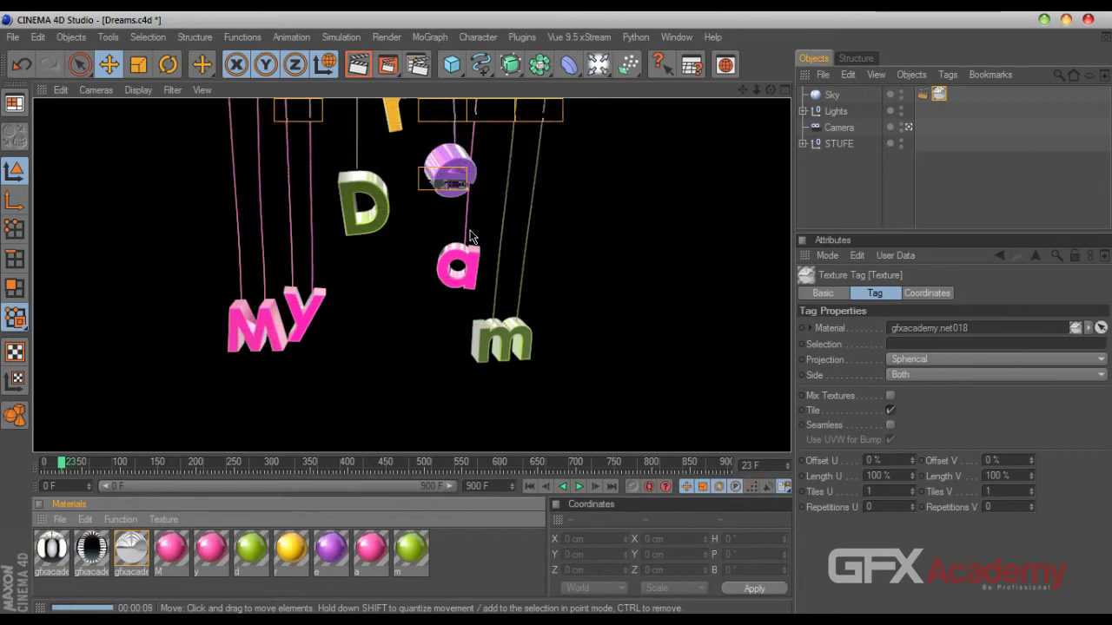
Play the animation from the start, stop it at frame 13, and render the view
{"action": "left_click", "coordinate": [529, 488]}
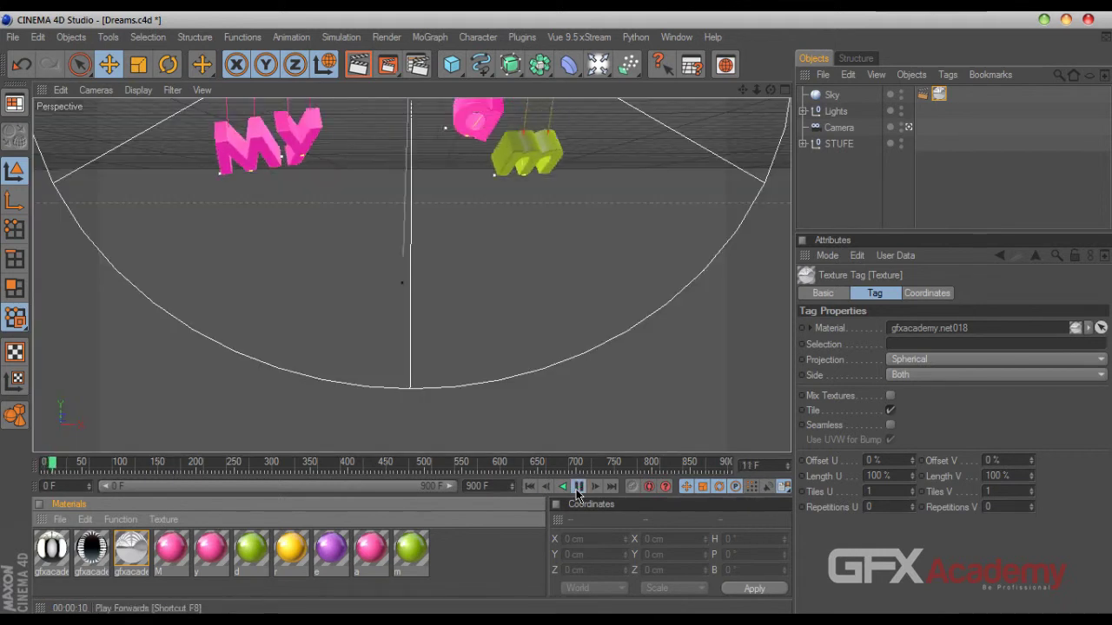
{"action": "left_click", "coordinate": [576, 489]}
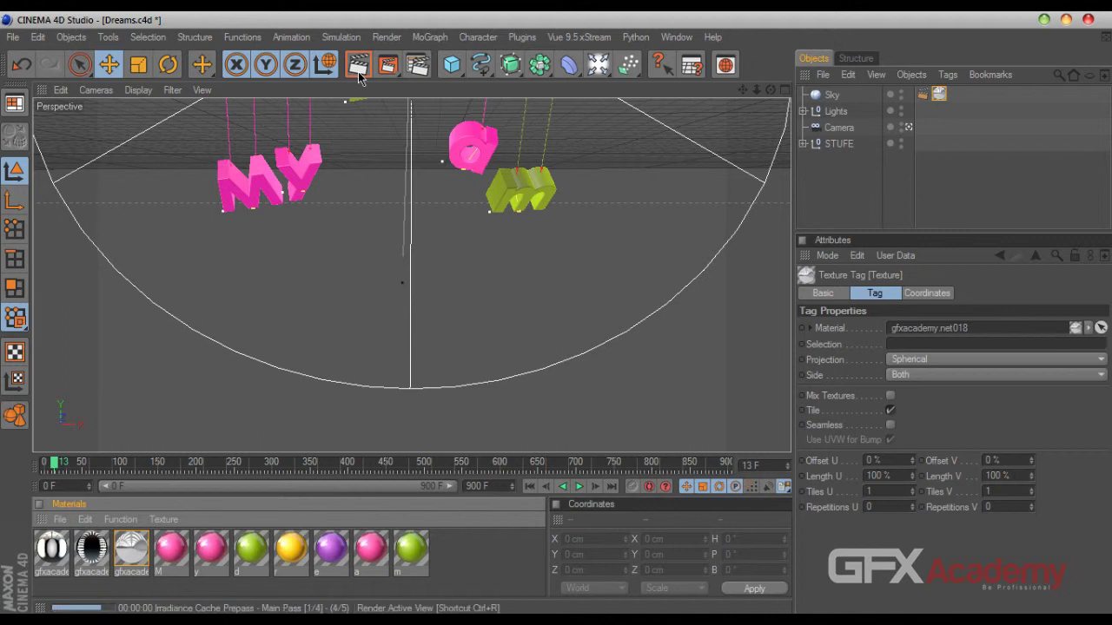
{"action": "left_click", "coordinate": [358, 69]}
Set the intensity of the KeyLight in the BaseLights group to 100 % and render frame 13
{"action": "left_click", "coordinate": [808, 119]}
{"action": "left_click", "coordinate": [804, 111]}
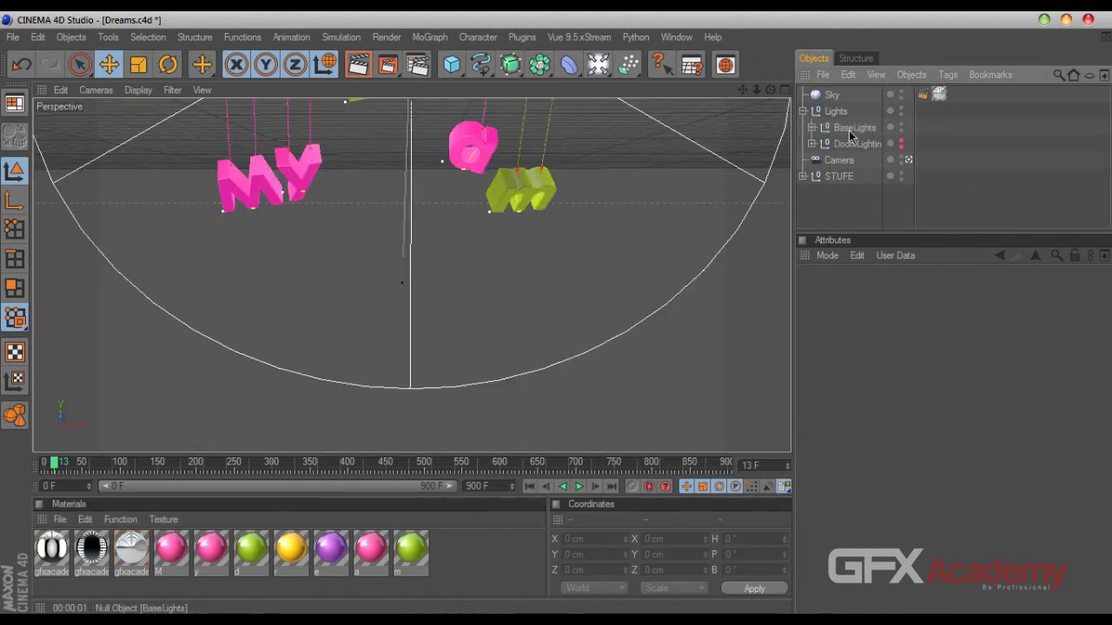
{"action": "left_click", "coordinate": [849, 128]}
{"action": "left_click", "coordinate": [811, 127]}
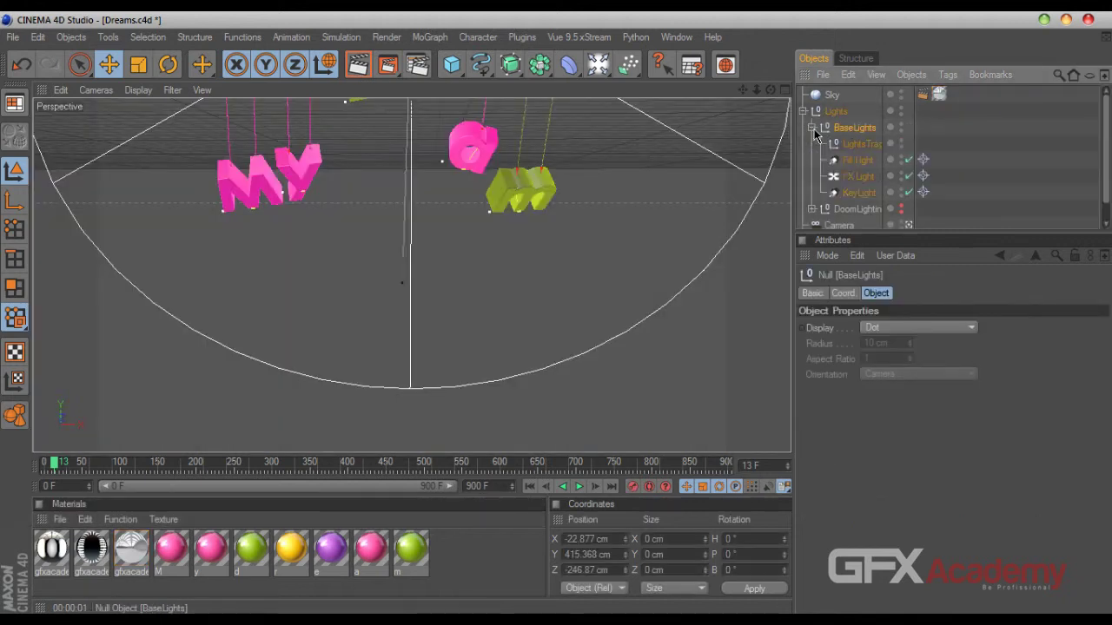
{"action": "left_click", "coordinate": [857, 159]}
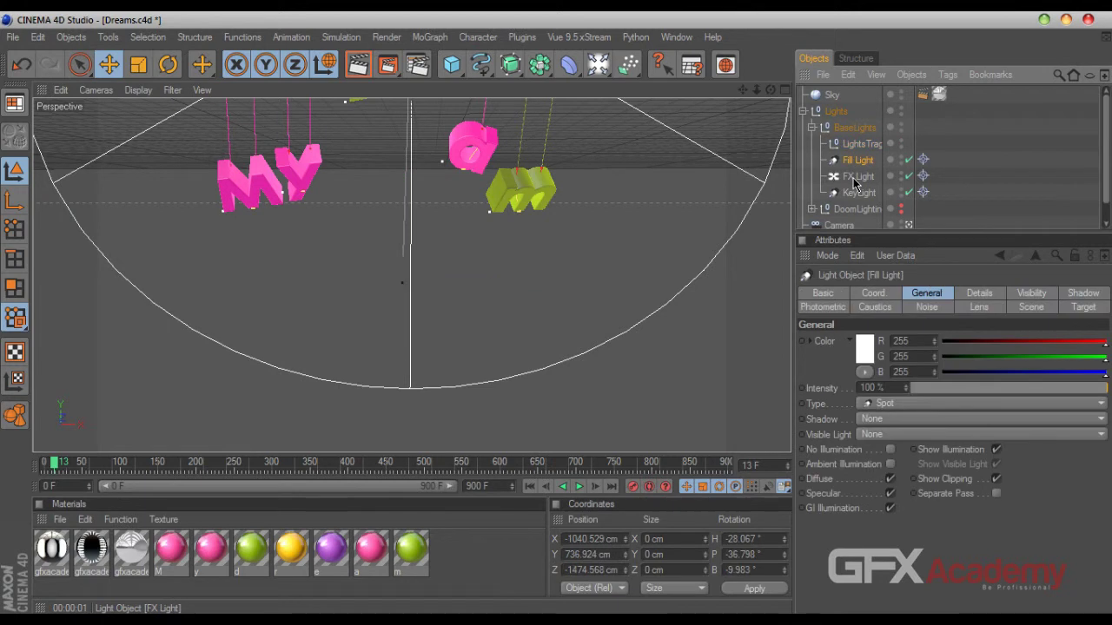
{"action": "left_click", "coordinate": [857, 176]}
{"action": "left_click", "coordinate": [858, 191]}
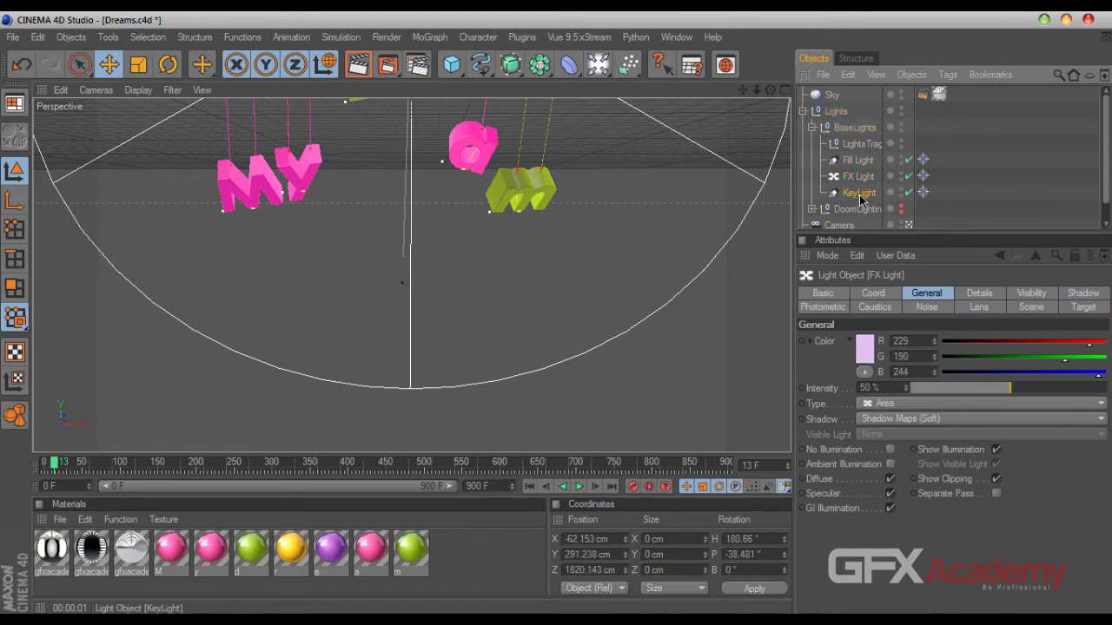
{"action": "double_click", "coordinate": [895, 388]}
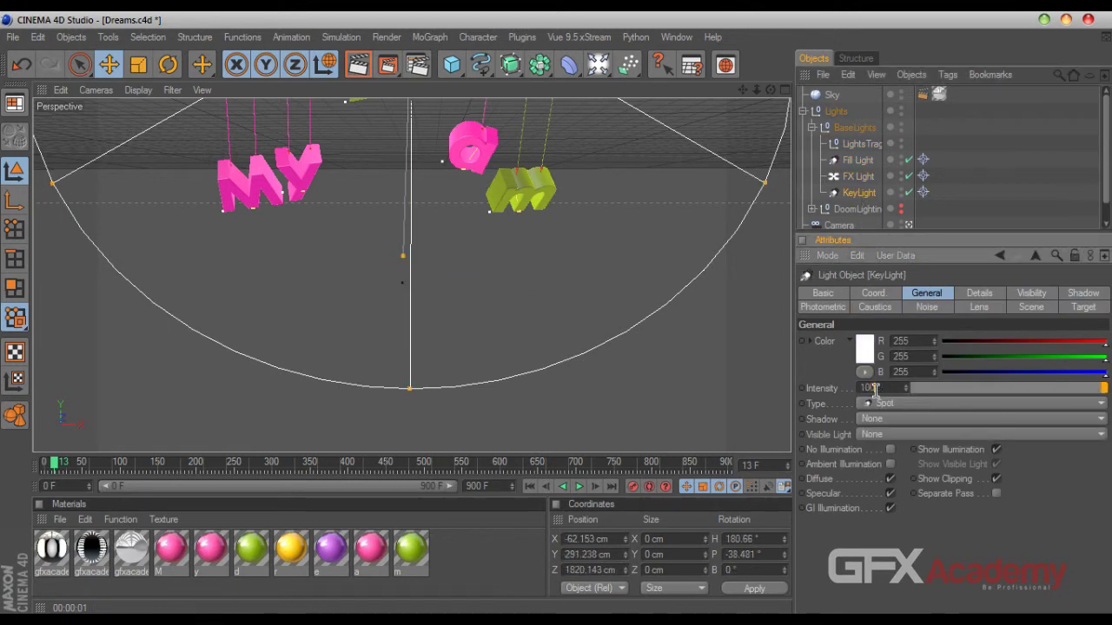
{"action": "type", "text": "100"}
{"action": "key", "text": "Return"}
{"action": "left_click", "coordinate": [356, 66]}
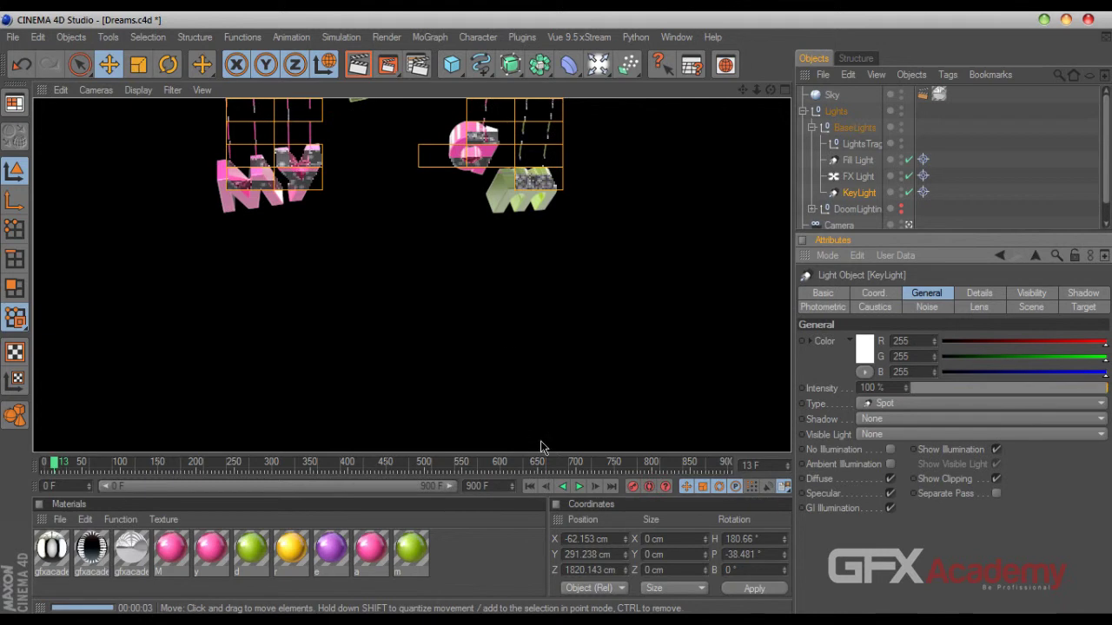
At frame 25, set the Fill Light's shadow to Shadow Maps (Soft) and the FX Light's to None, and render the view
{"action": "left_click", "coordinate": [579, 488]}
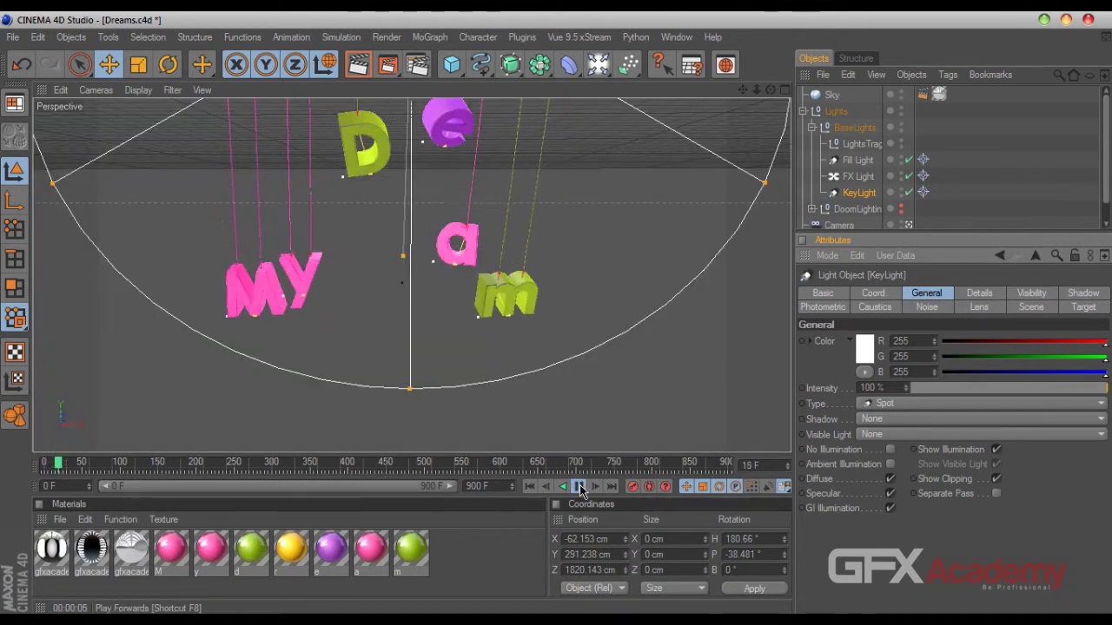
{"action": "left_click", "coordinate": [580, 486]}
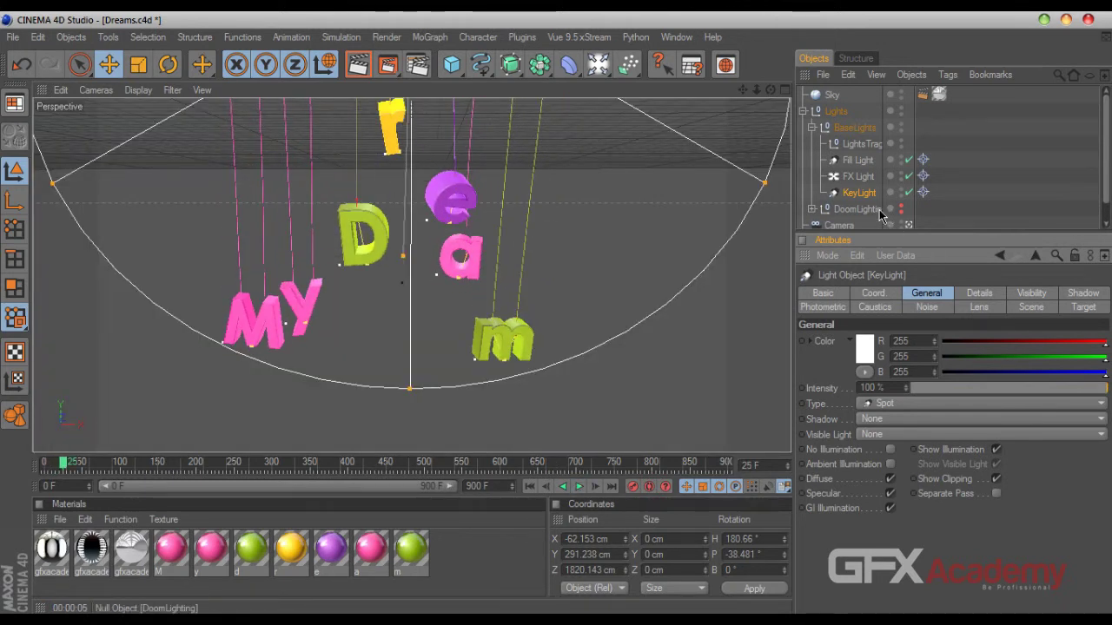
{"action": "left_click", "coordinate": [858, 177]}
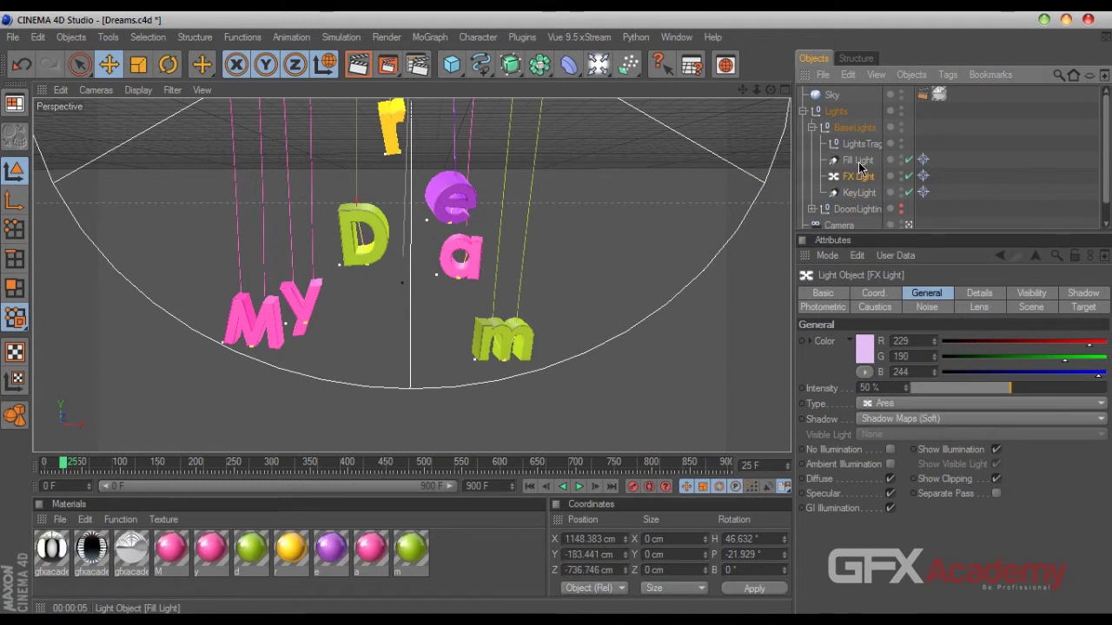
{"action": "left_click", "coordinate": [858, 193]}
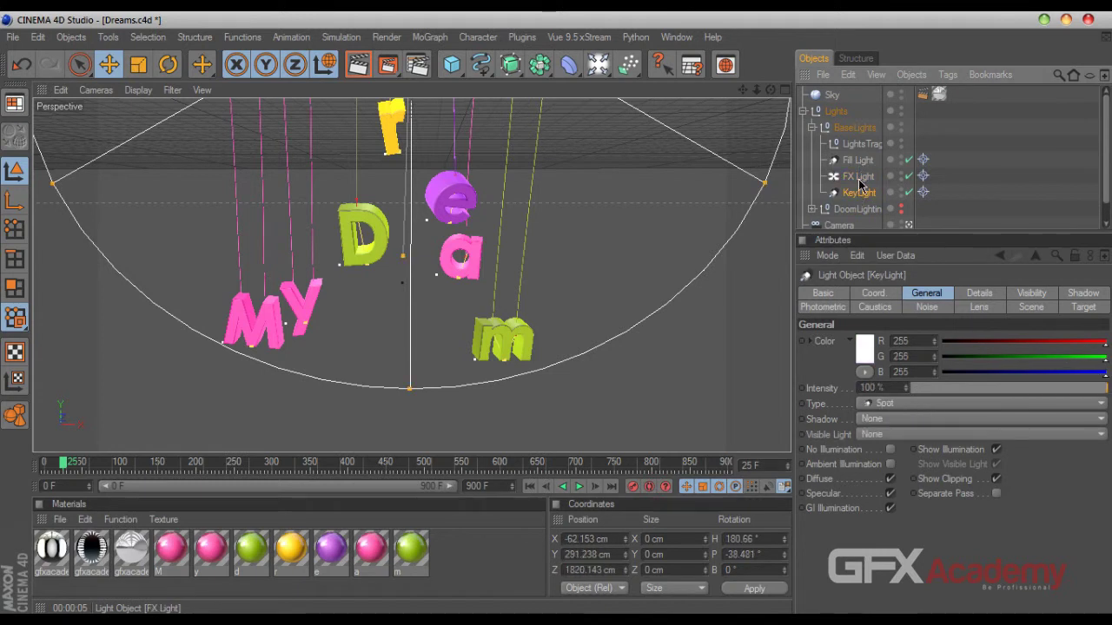
{"action": "left_click", "coordinate": [858, 160]}
{"action": "left_click", "coordinate": [903, 419]}
{"action": "left_click", "coordinate": [878, 450]}
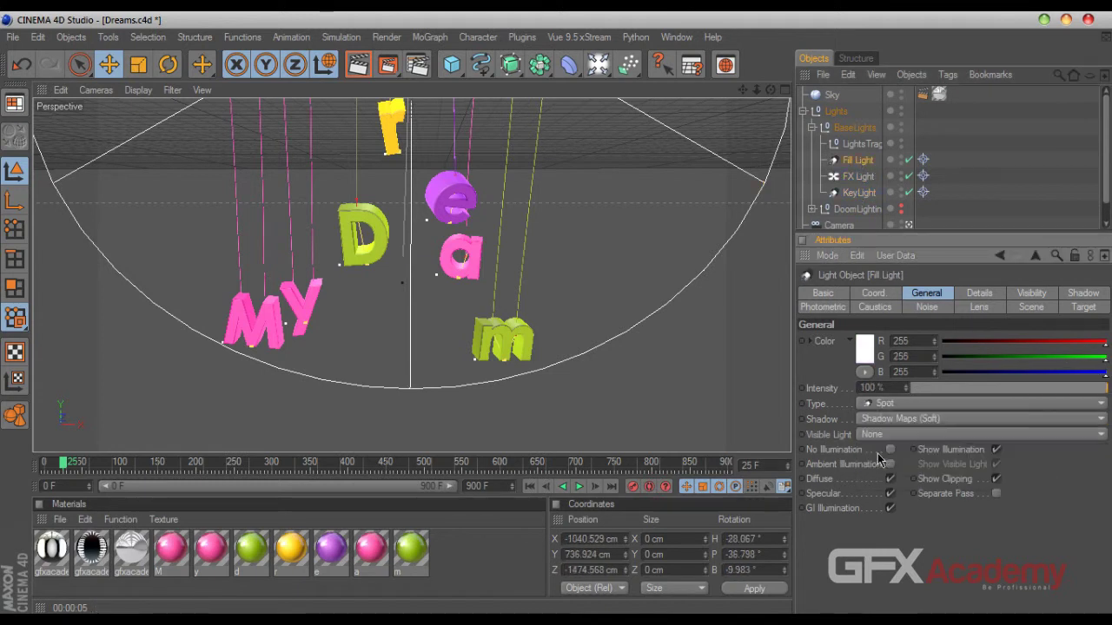
{"action": "left_click", "coordinate": [858, 181]}
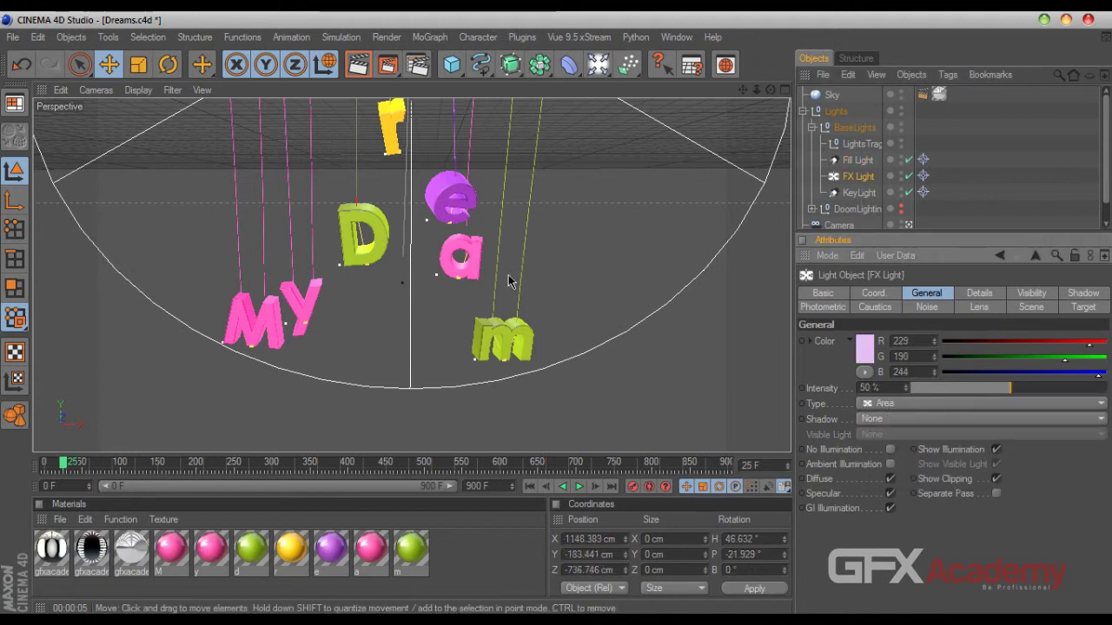
{"action": "key", "text": "ctrl+r"}
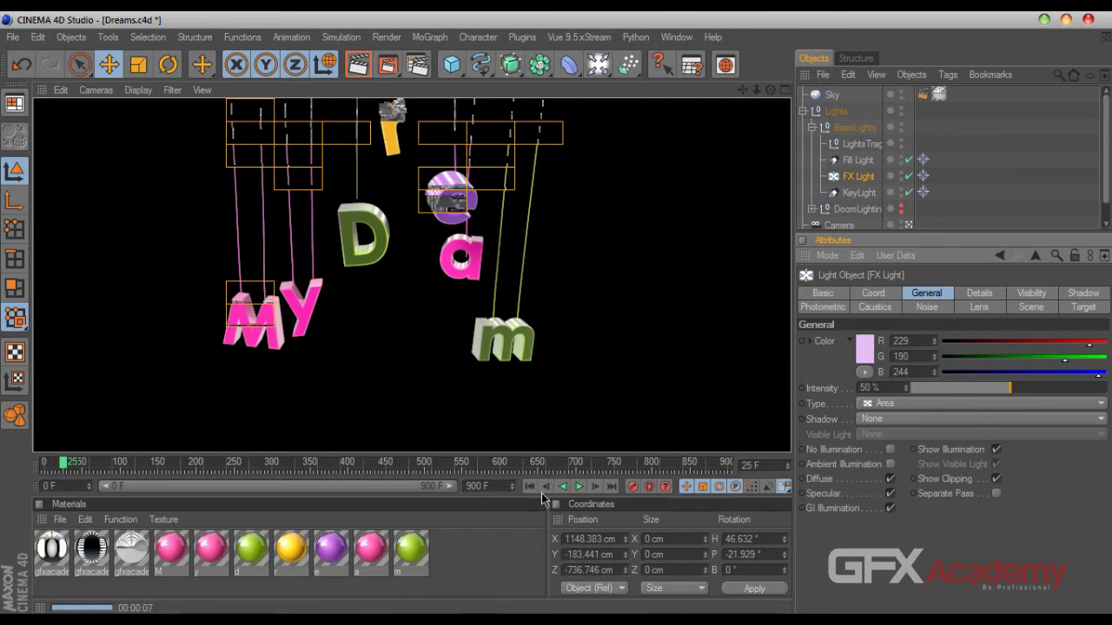
Play the animation on to frame 55, stop it there and render the view
{"action": "left_click", "coordinate": [579, 486]}
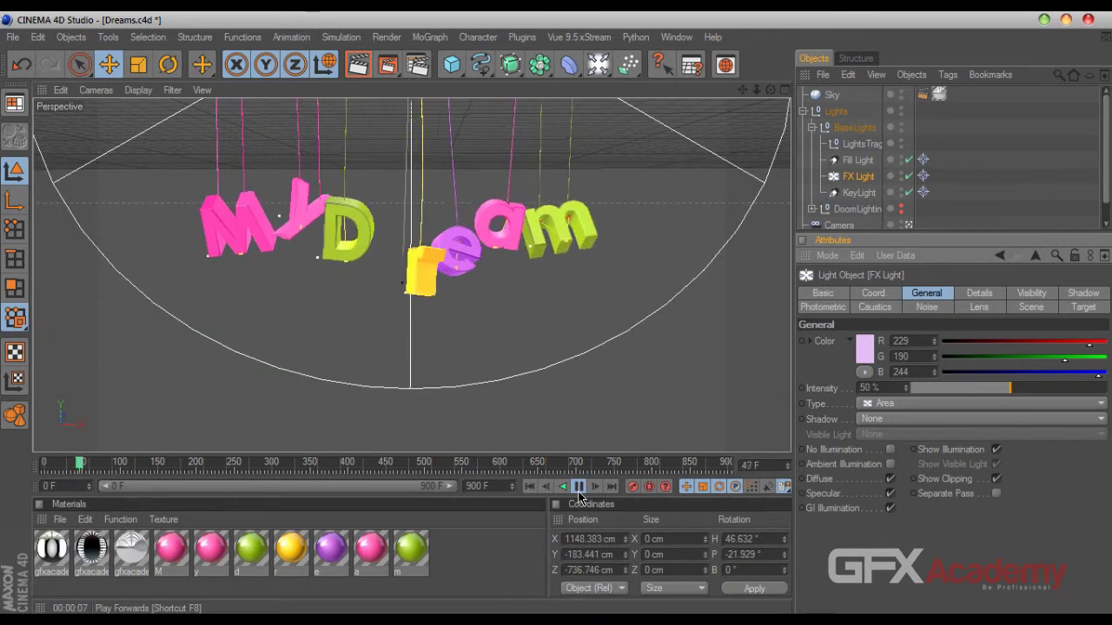
{"action": "left_click", "coordinate": [579, 487]}
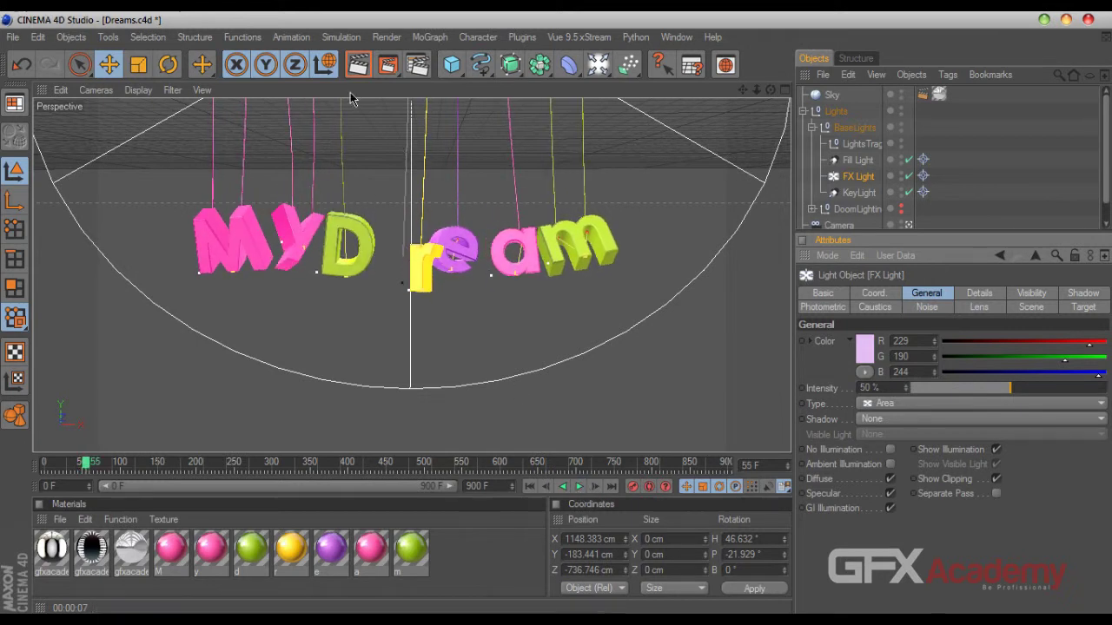
{"action": "left_click", "coordinate": [358, 66]}
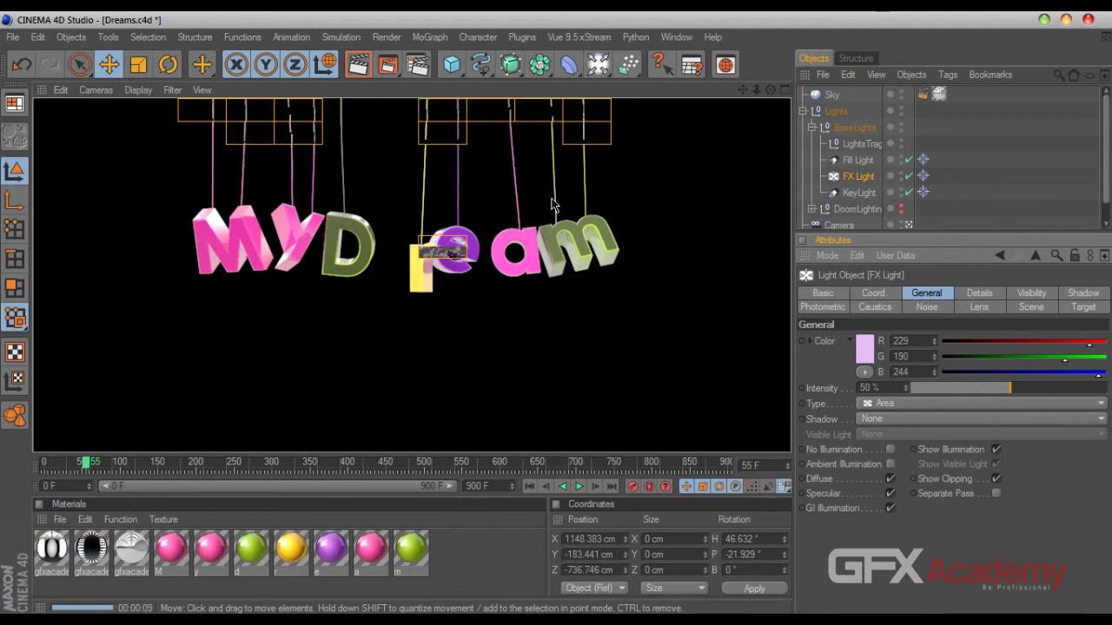
Delete the Sky's gfxacademy.net018 texture and load the gfxacademy.net019 and gfxacademy.net01.6 materials from the Gfxacademy HDRI presets
{"action": "left_click", "coordinate": [940, 94]}
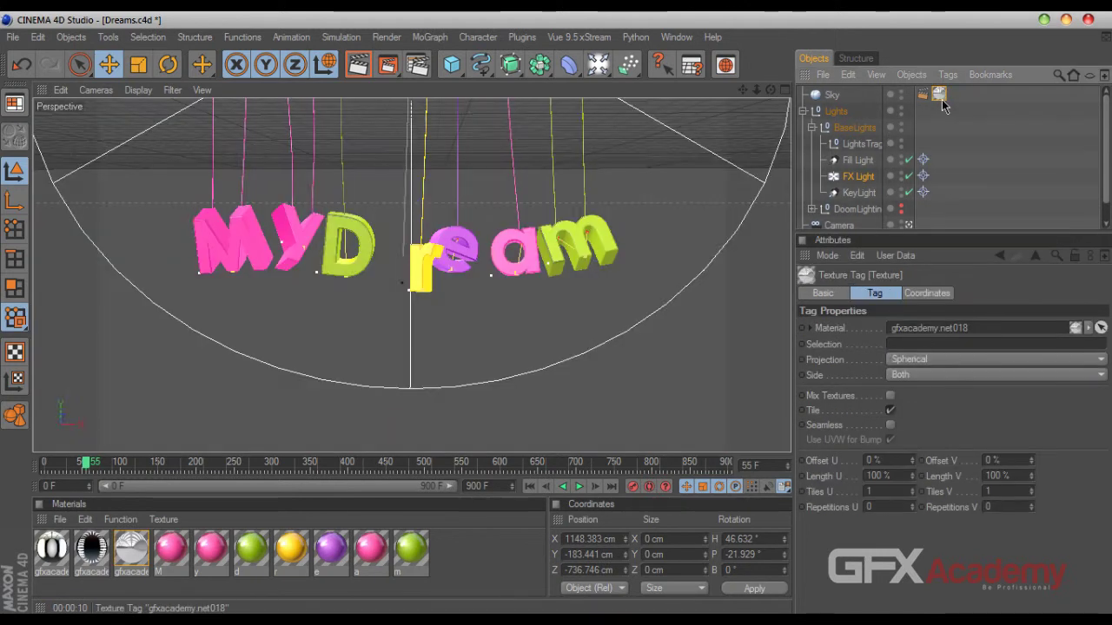
{"action": "left_click", "coordinate": [943, 104]}
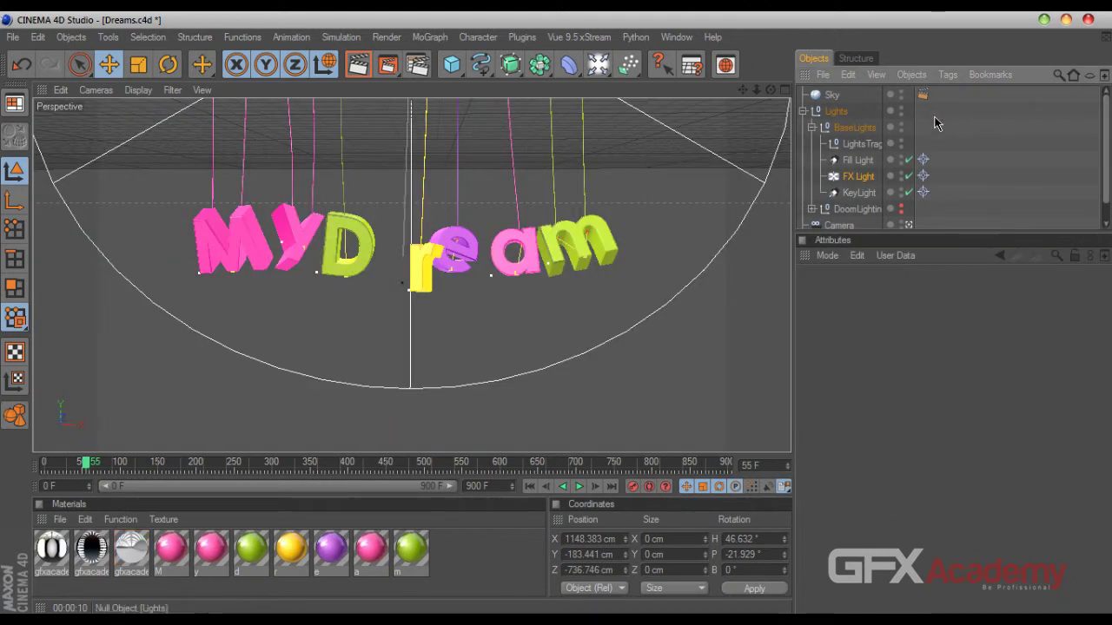
{"action": "left_click", "coordinate": [675, 37]}
{"action": "left_click", "coordinate": [711, 297]}
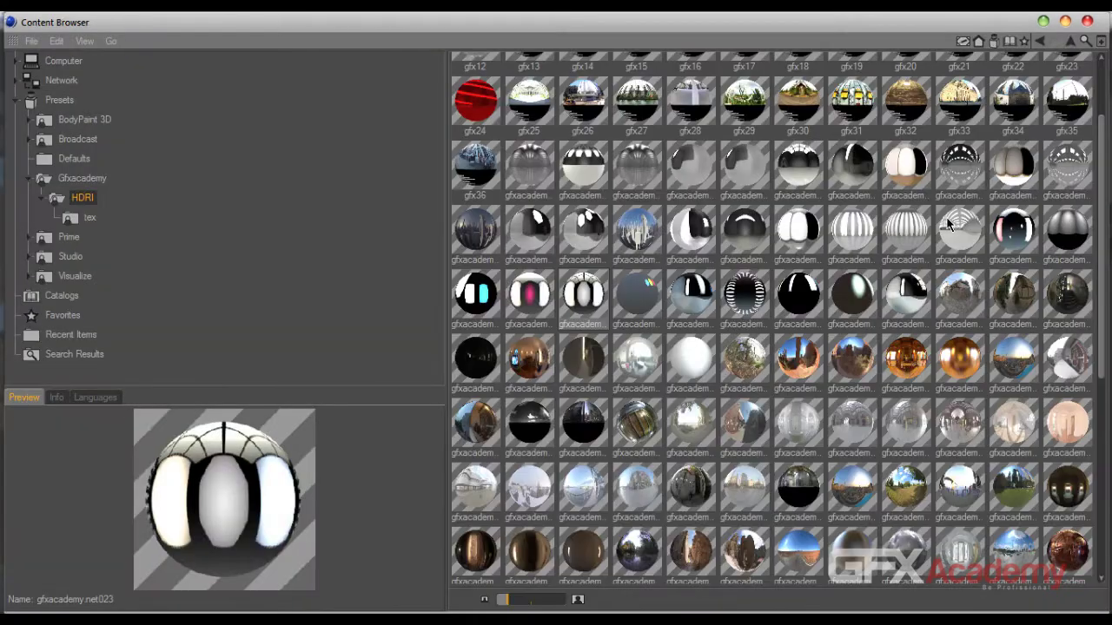
{"action": "left_click", "coordinate": [1021, 237]}
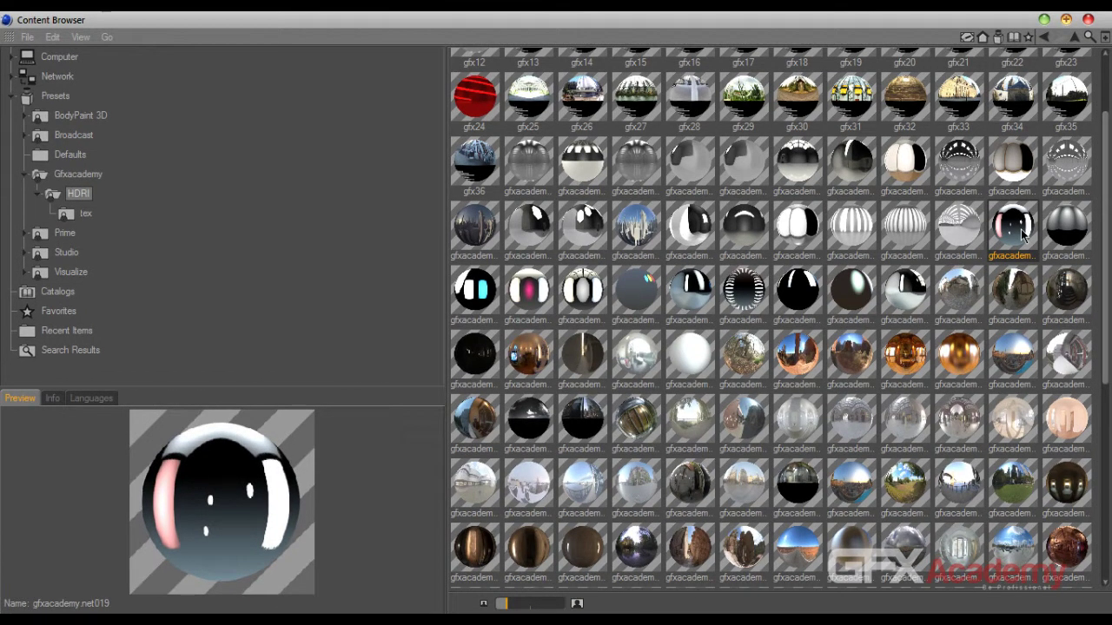
{"action": "left_click", "coordinate": [960, 189]}
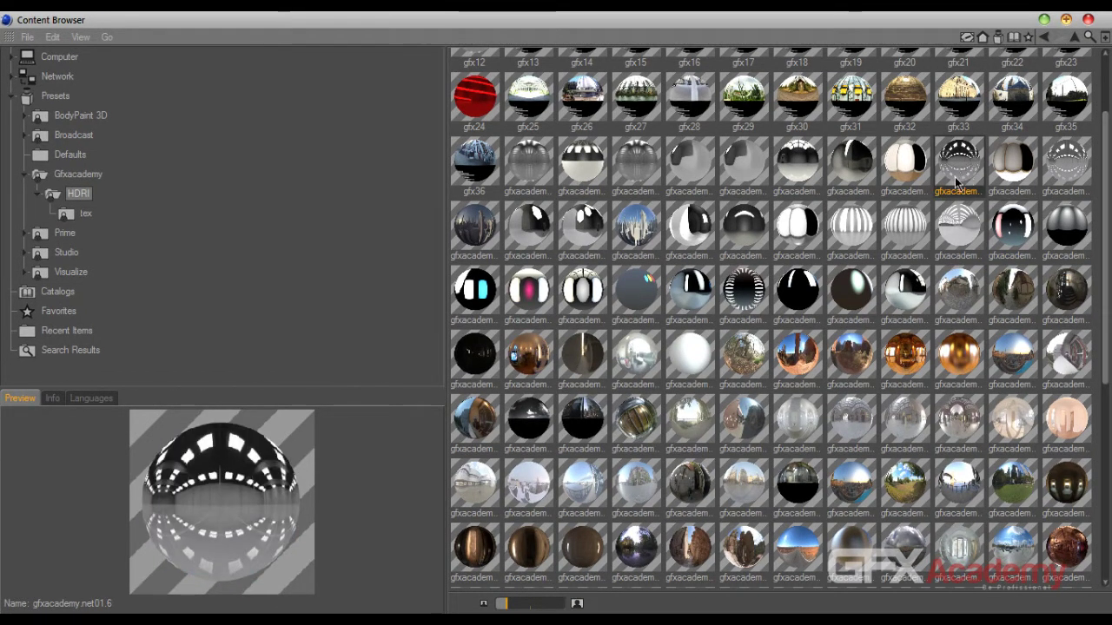
{"action": "left_click", "coordinate": [1044, 19]}
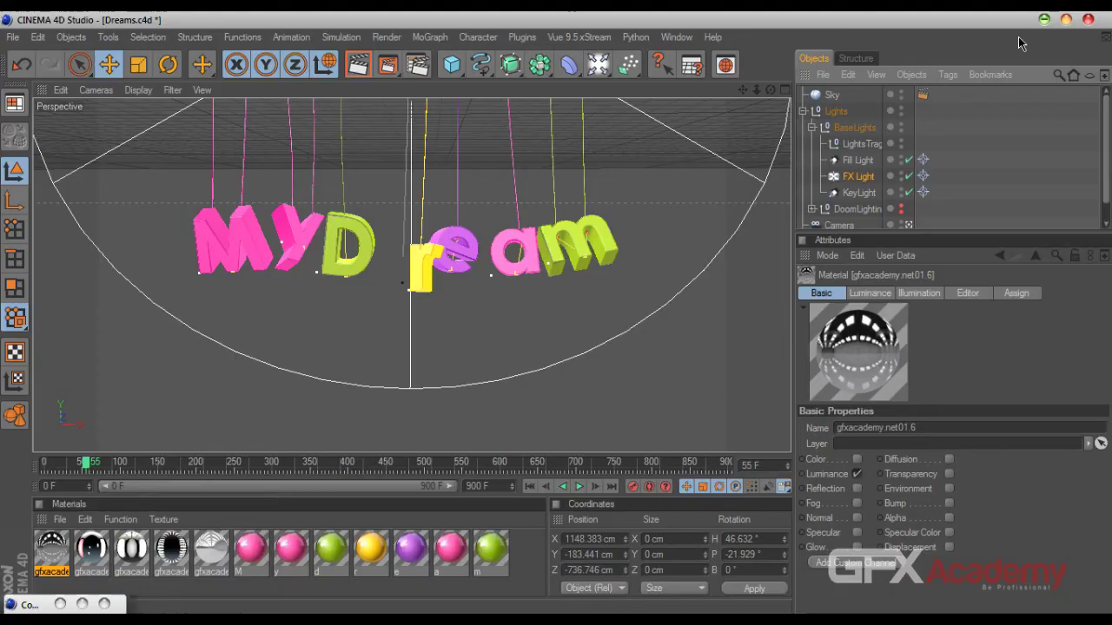
Apply the gfxacademy.net019 material to the Sky and render frame 55
{"action": "left_click", "coordinate": [91, 549]}
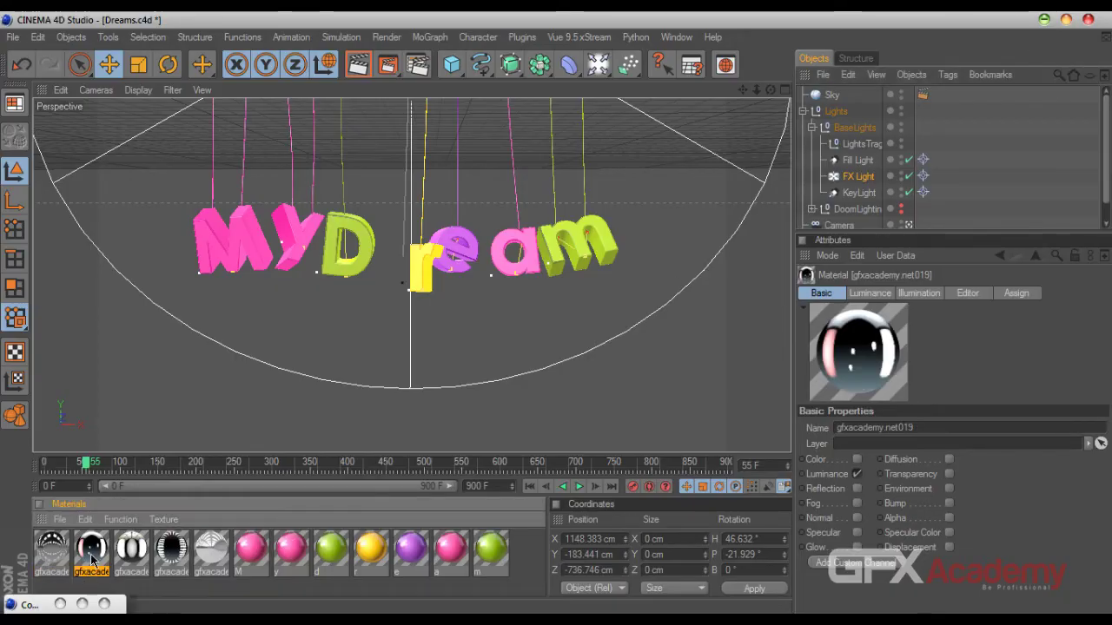
{"action": "left_click_drag", "start_coordinate": [705, 418], "coordinate": [821, 94]}
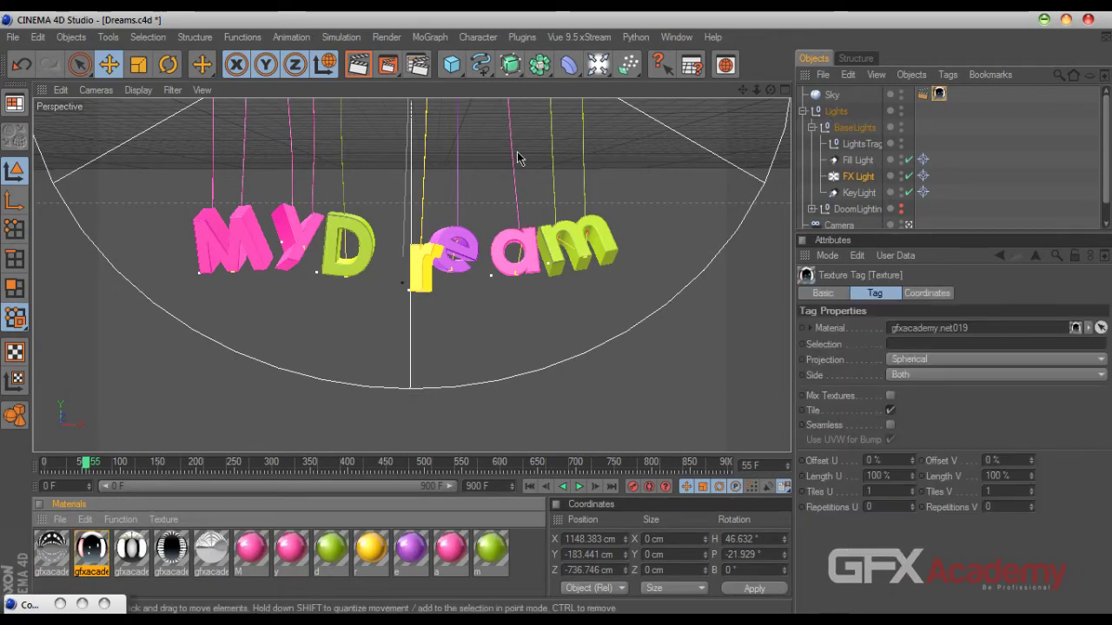
{"action": "key", "text": "ctrl+r"}
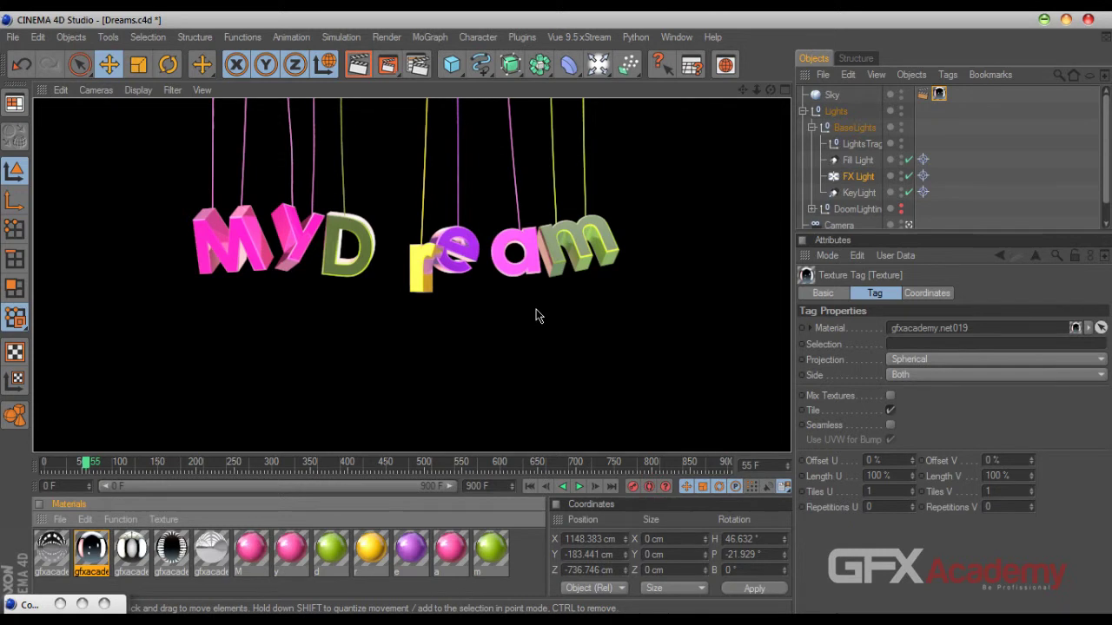
Add the gfxacademy.net01.6 material to the Sky as a second texture and render frame 55
{"action": "left_click_drag", "start_coordinate": [54, 556], "coordinate": [943, 95]}
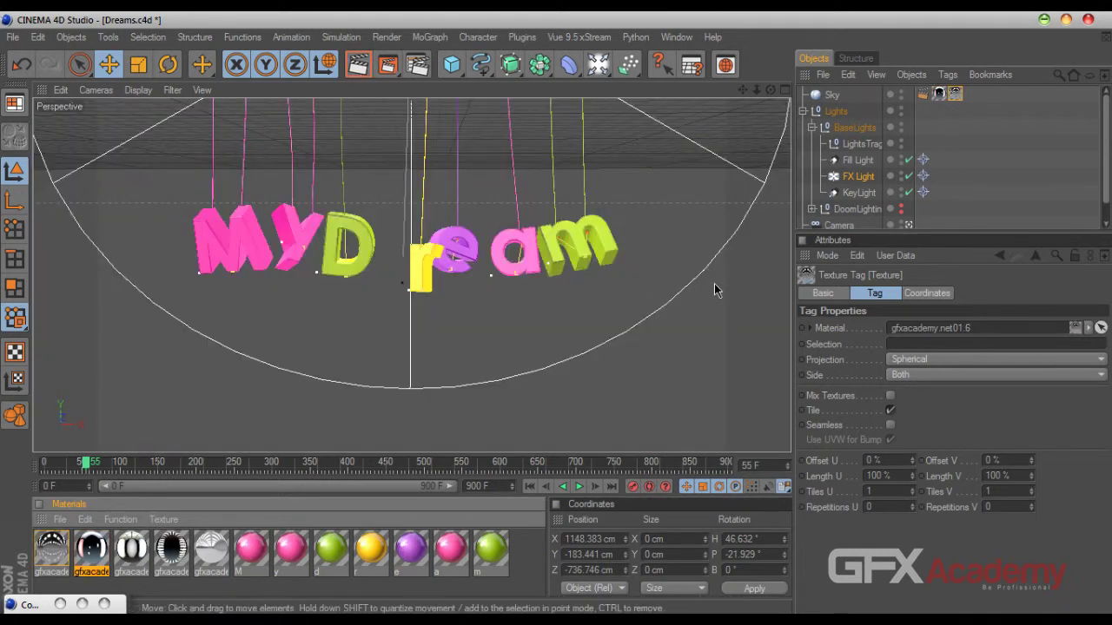
{"action": "key", "text": "ctrl+r"}
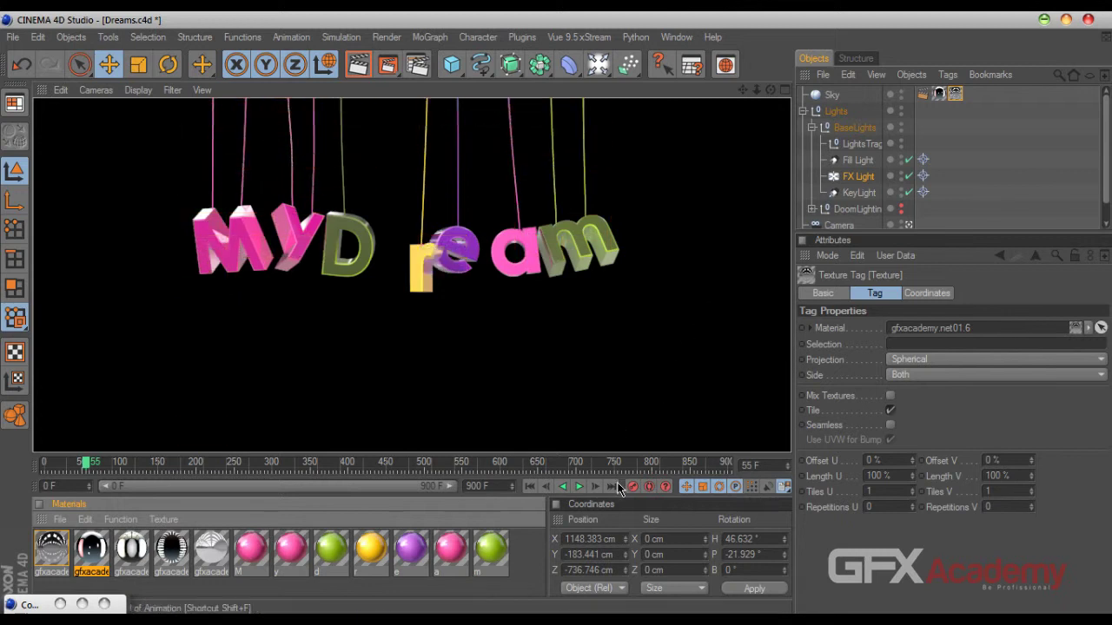
Replay the animation from the start, stop it at frame 13 and render the view
{"action": "left_click", "coordinate": [528, 486]}
{"action": "left_click", "coordinate": [578, 486]}
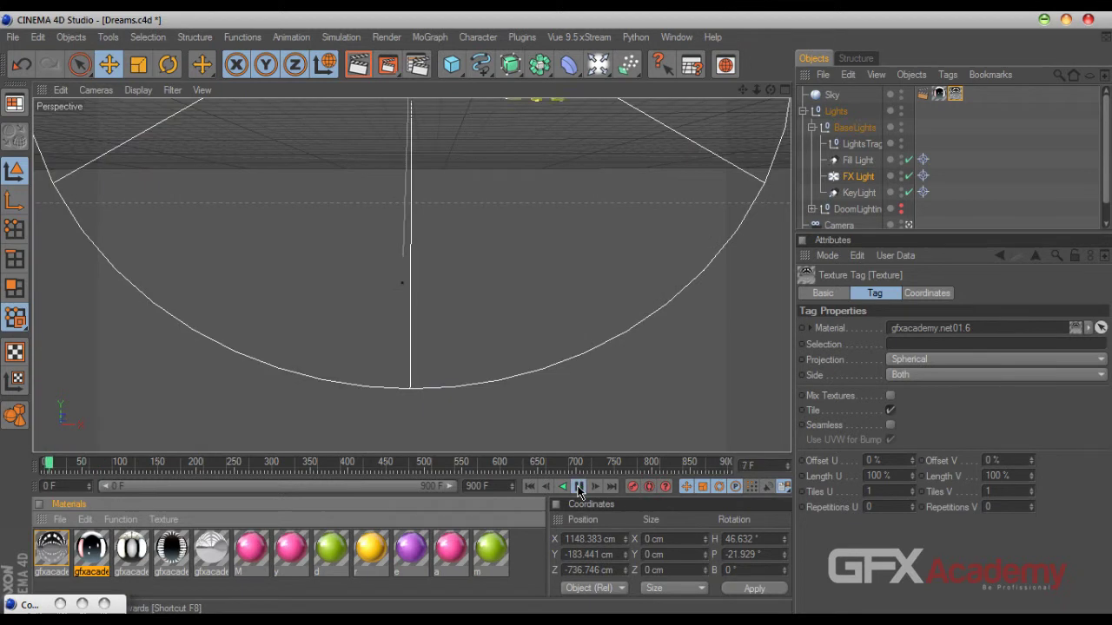
{"action": "left_click", "coordinate": [578, 489]}
{"action": "left_click", "coordinate": [357, 69]}
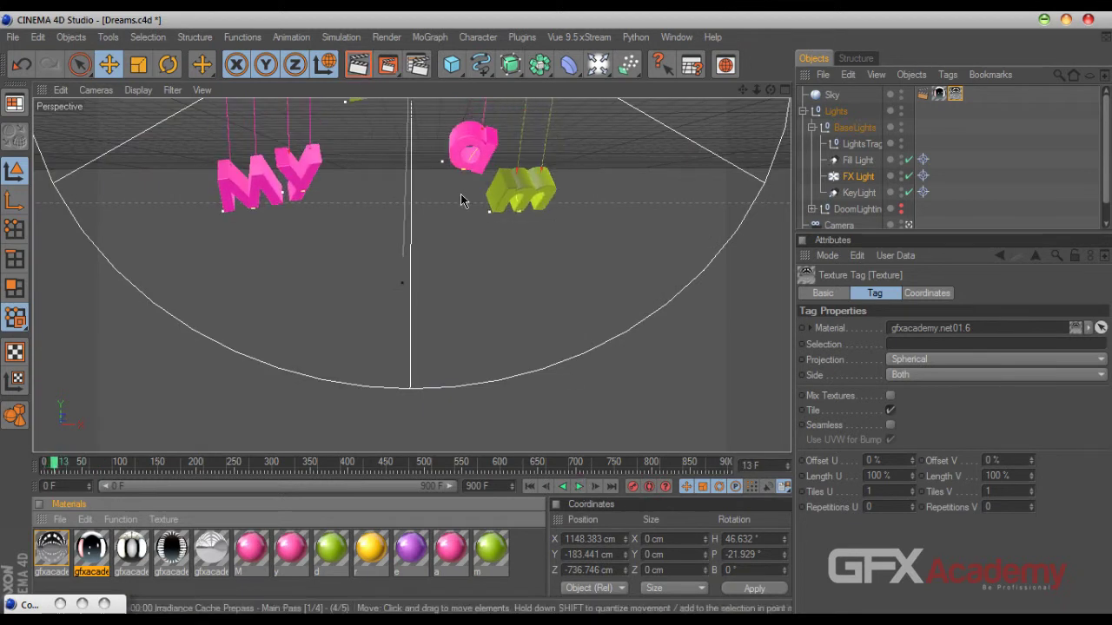
{"action": "key", "text": "ctrl+r"}
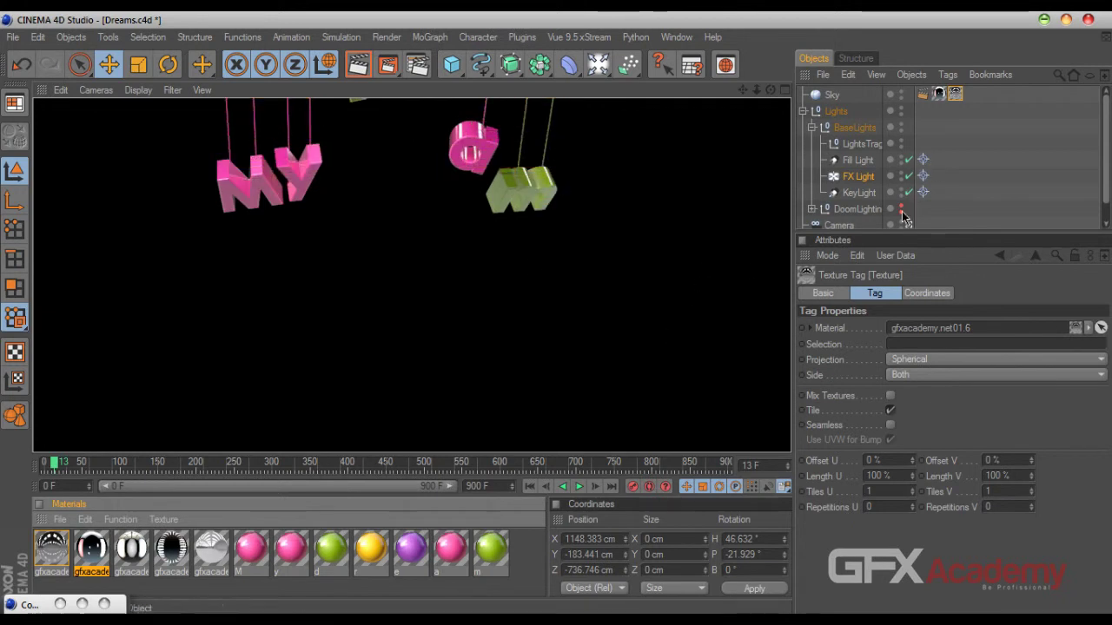
Advance the animation to frame 16, render the view, play a little further and return to frame 0
{"action": "left_click", "coordinate": [578, 486]}
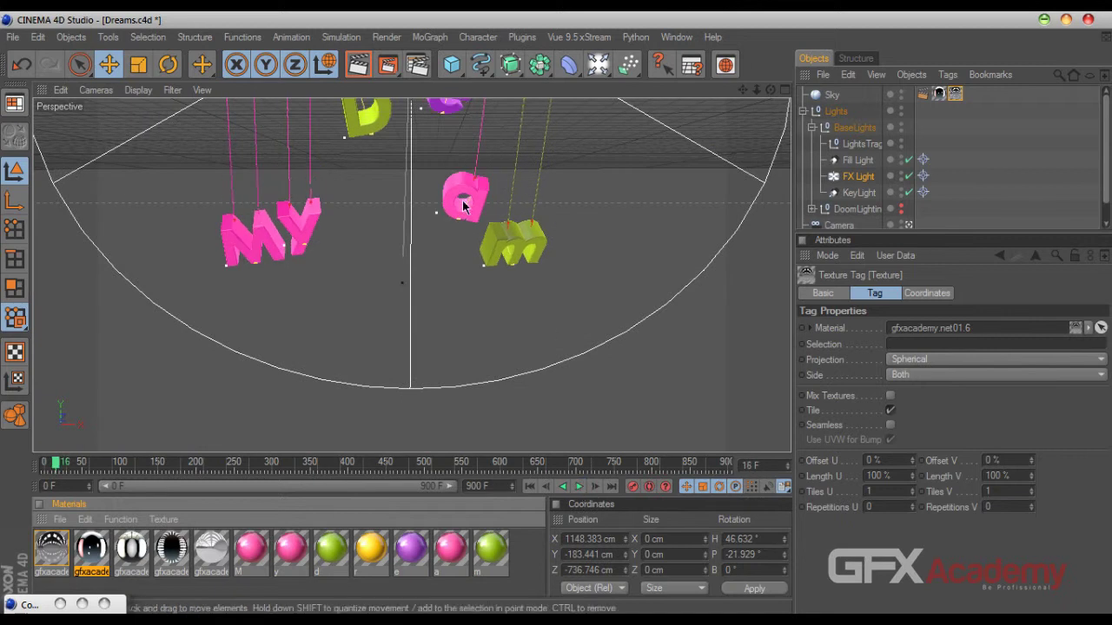
{"action": "key", "text": "ctrl+r"}
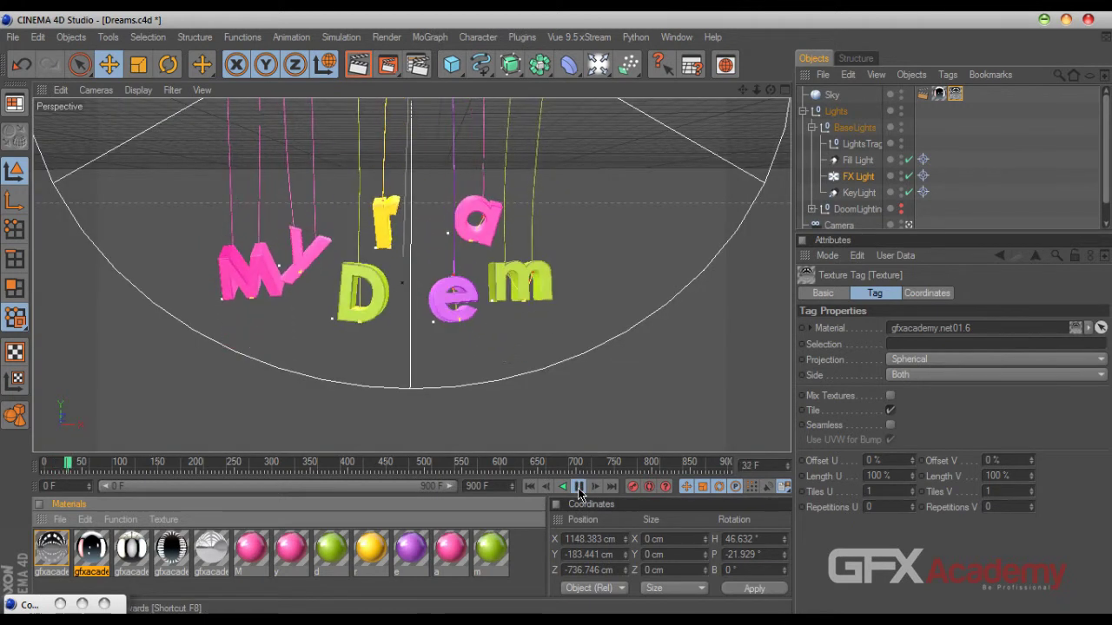
{"action": "left_click", "coordinate": [580, 488]}
{"action": "left_click", "coordinate": [528, 488]}
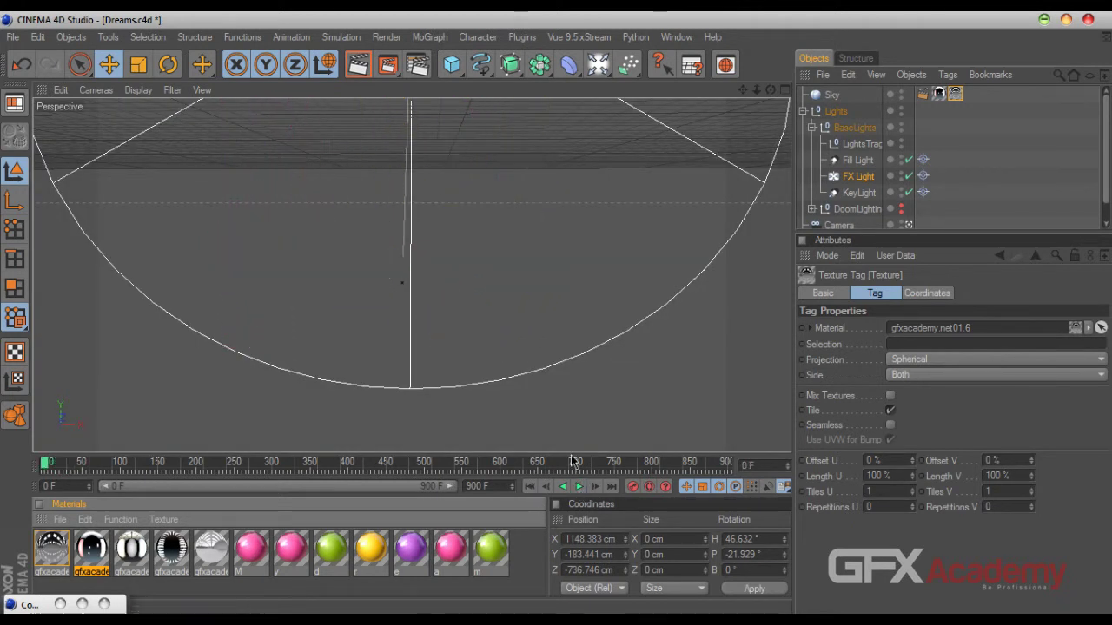
Add the Scene Motion Blur effect to the render settings with a strength of 20 % and move the settings window aside
{"action": "left_click", "coordinate": [417, 64]}
{"action": "left_click", "coordinate": [158, 300]}
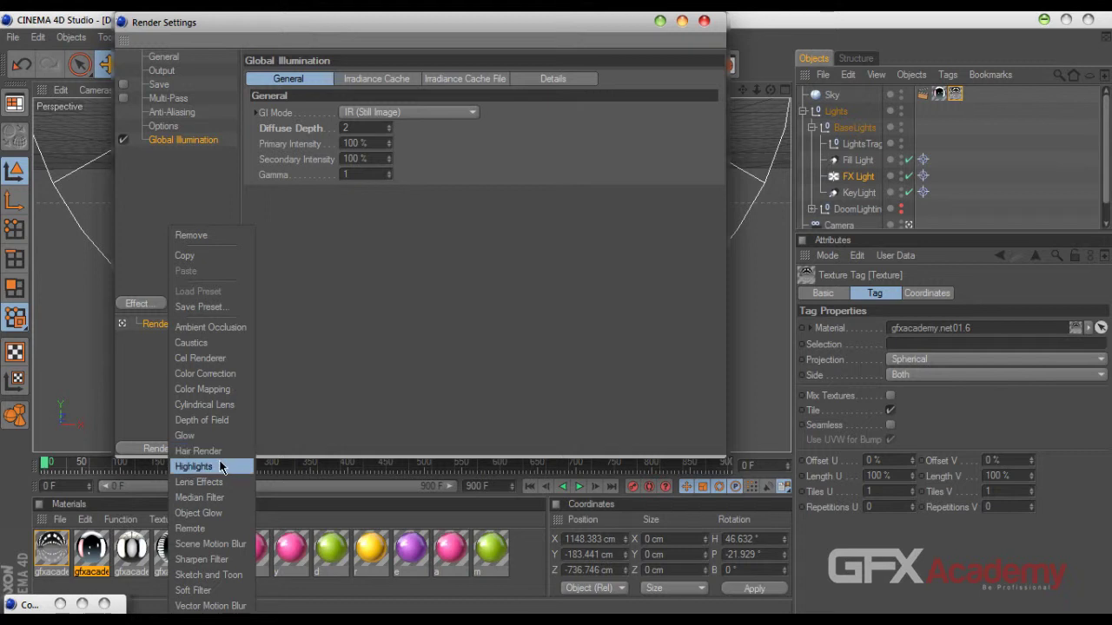
{"action": "left_click", "coordinate": [280, 405]}
{"action": "left_click", "coordinate": [212, 303]}
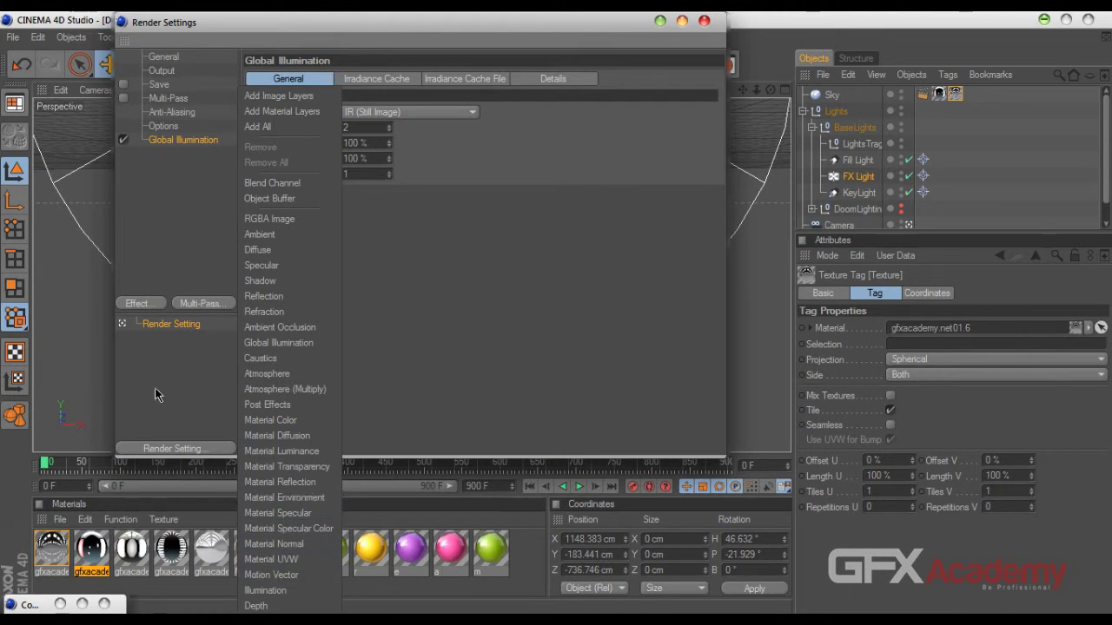
{"action": "left_click", "coordinate": [145, 296]}
{"action": "left_click", "coordinate": [144, 304]}
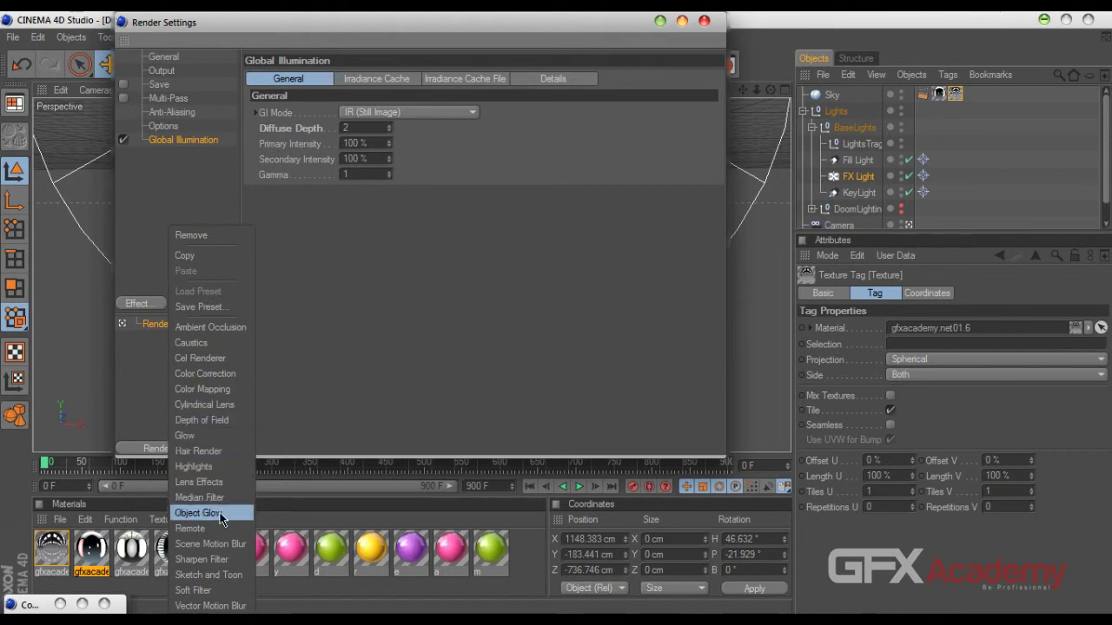
{"action": "left_click", "coordinate": [223, 545]}
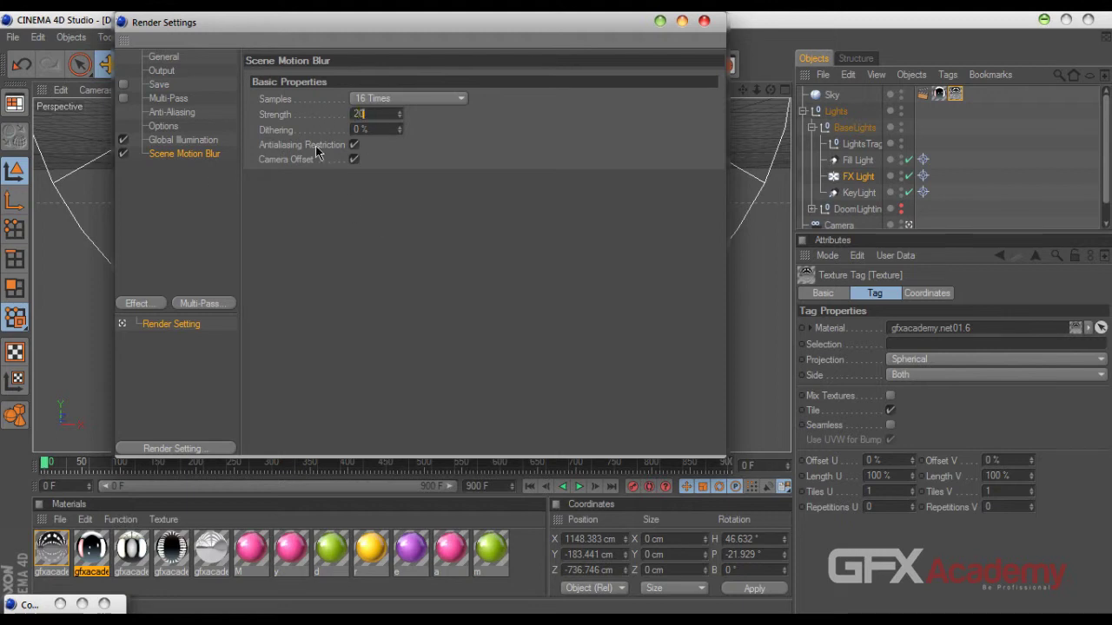
{"action": "left_click_drag", "start_coordinate": [642, 26], "coordinate": [1111, 93]}
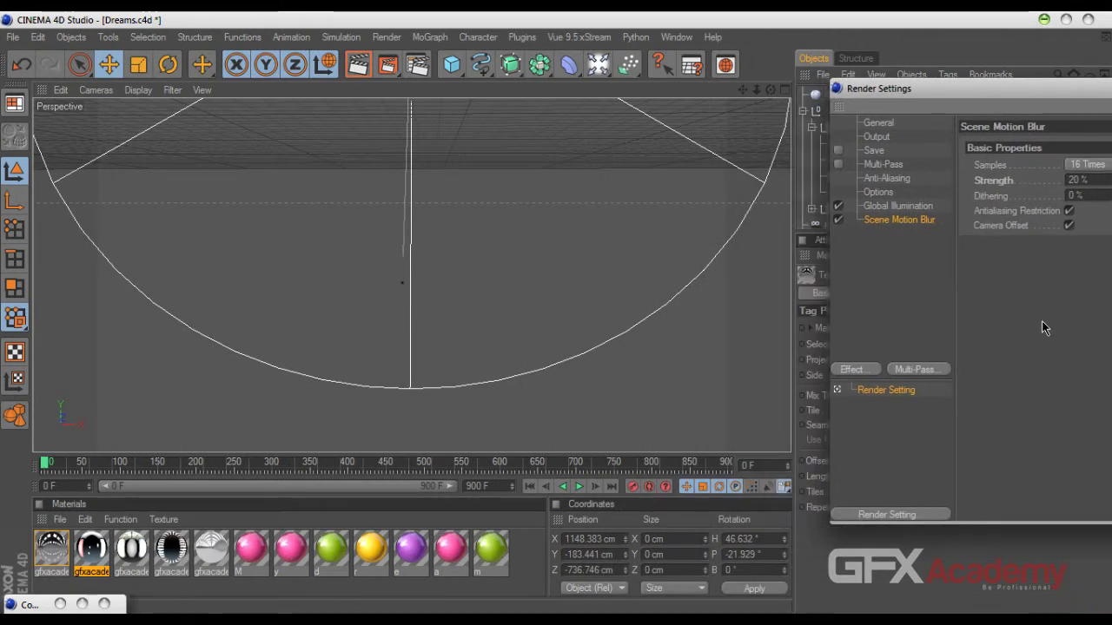
{"action": "left_click_drag", "start_coordinate": [888, 90], "coordinate": [1111, 90]}
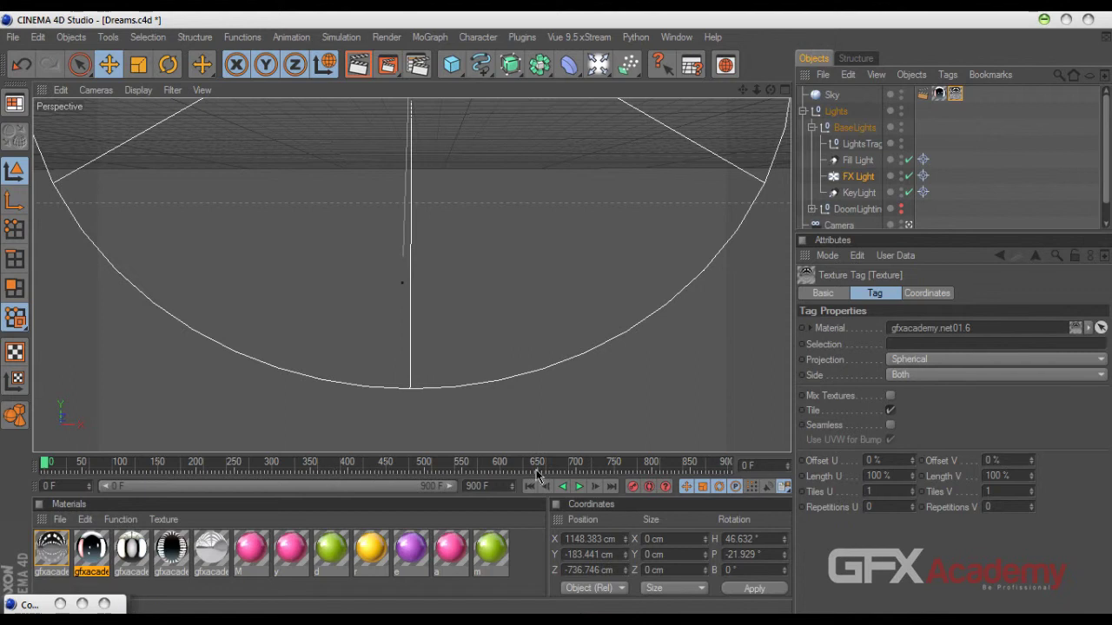
Play to frame 19, render it in the Picture Viewer, inspect it at 80 % zoom, and close the viewer, stopping the render
{"action": "left_click", "coordinate": [579, 487]}
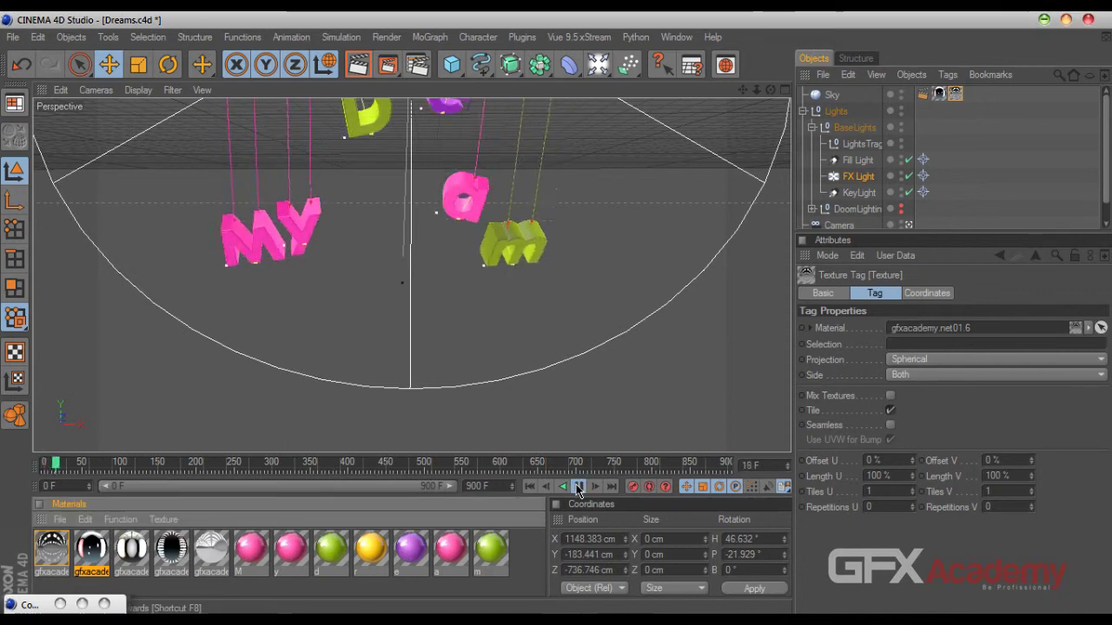
{"action": "left_click", "coordinate": [578, 488]}
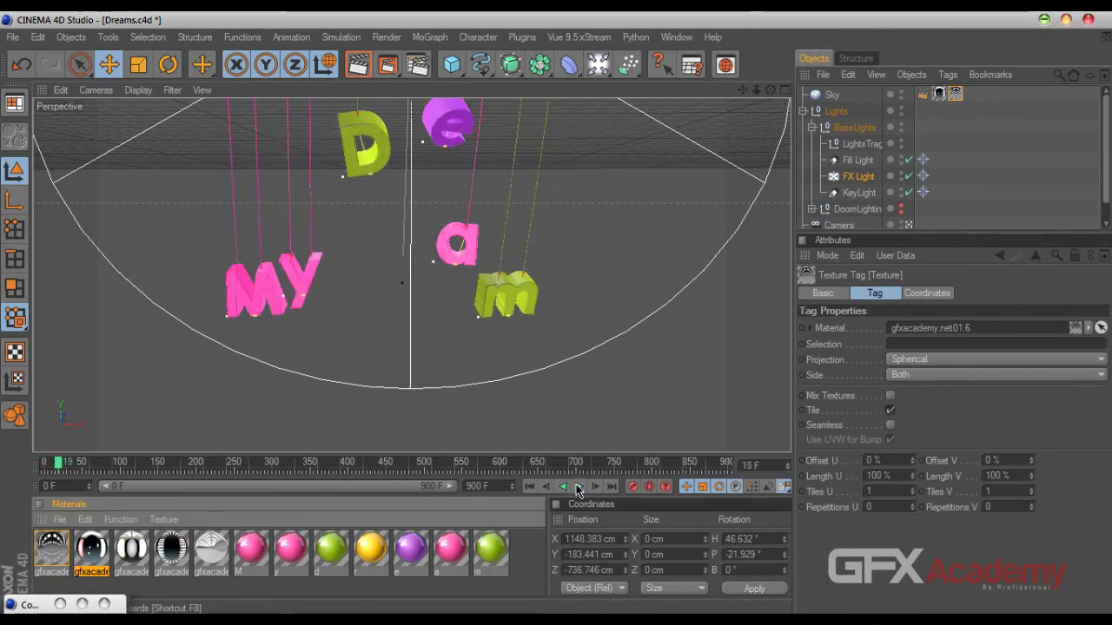
{"action": "left_click", "coordinate": [388, 65]}
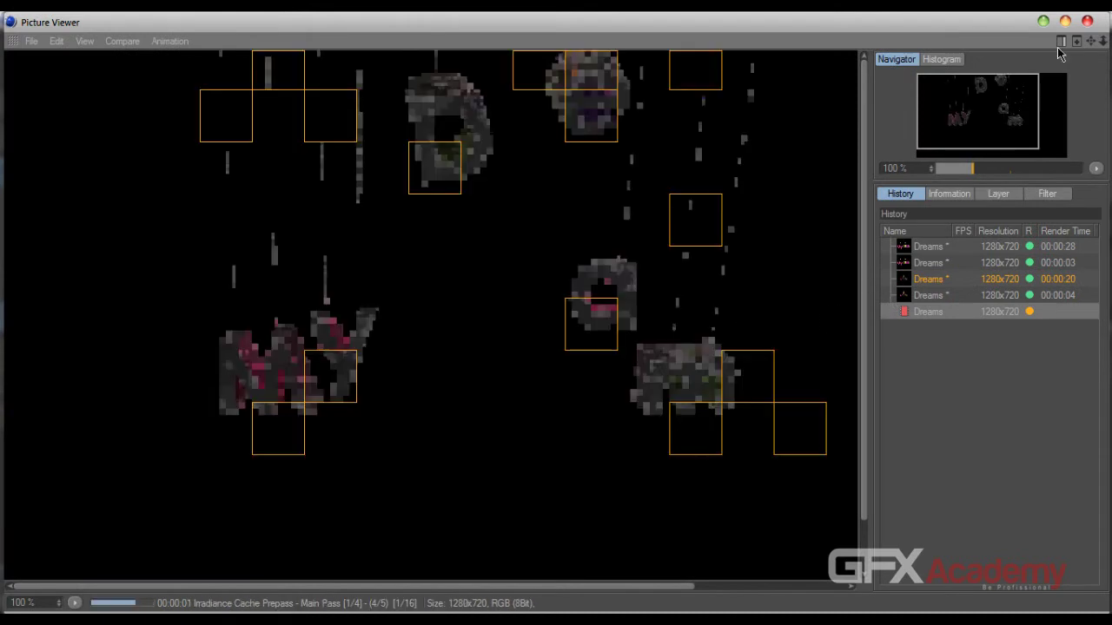
{"action": "left_click", "coordinate": [1061, 42]}
{"action": "left_click", "coordinate": [1060, 41]}
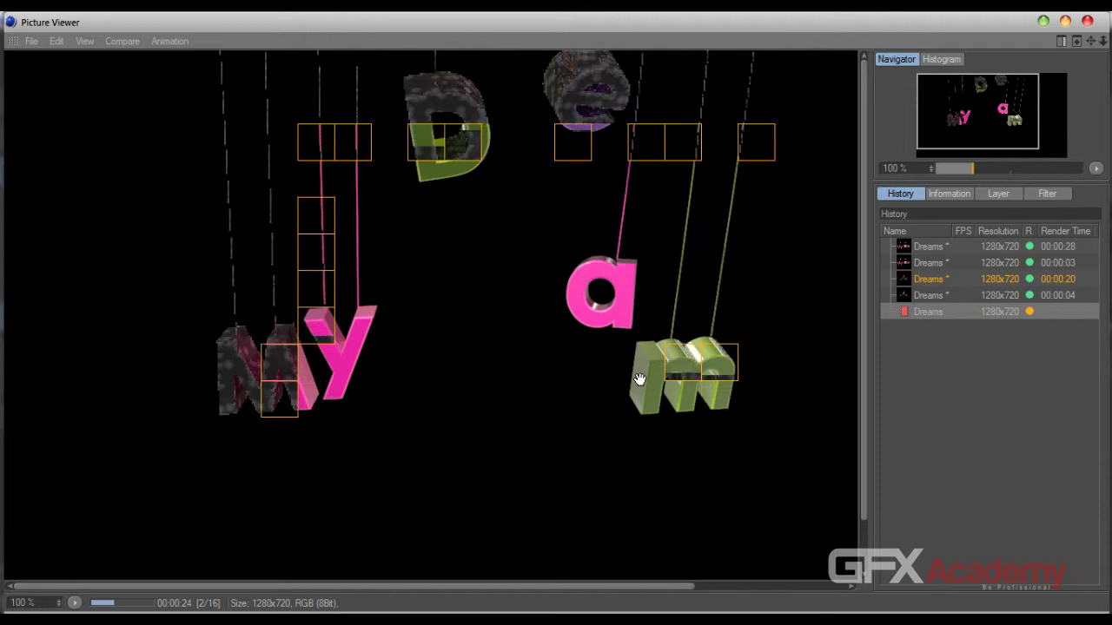
{"action": "scroll", "coordinate": [640, 375], "scroll_direction": "down", "scroll_amount": 1}
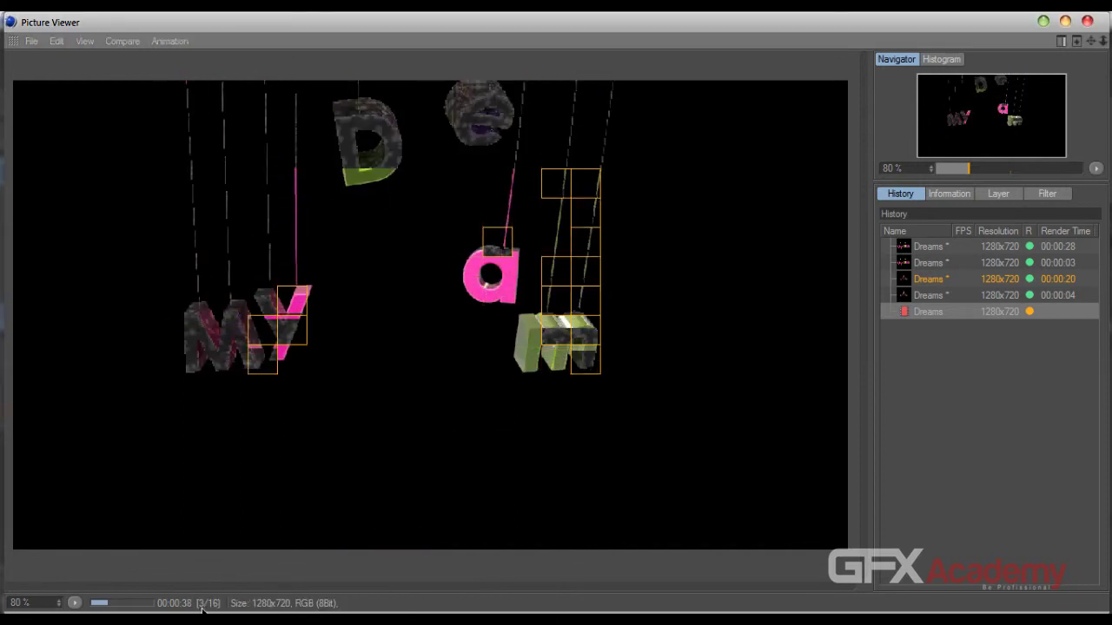
{"action": "left_click", "coordinate": [1087, 22]}
{"action": "left_click", "coordinate": [585, 375]}
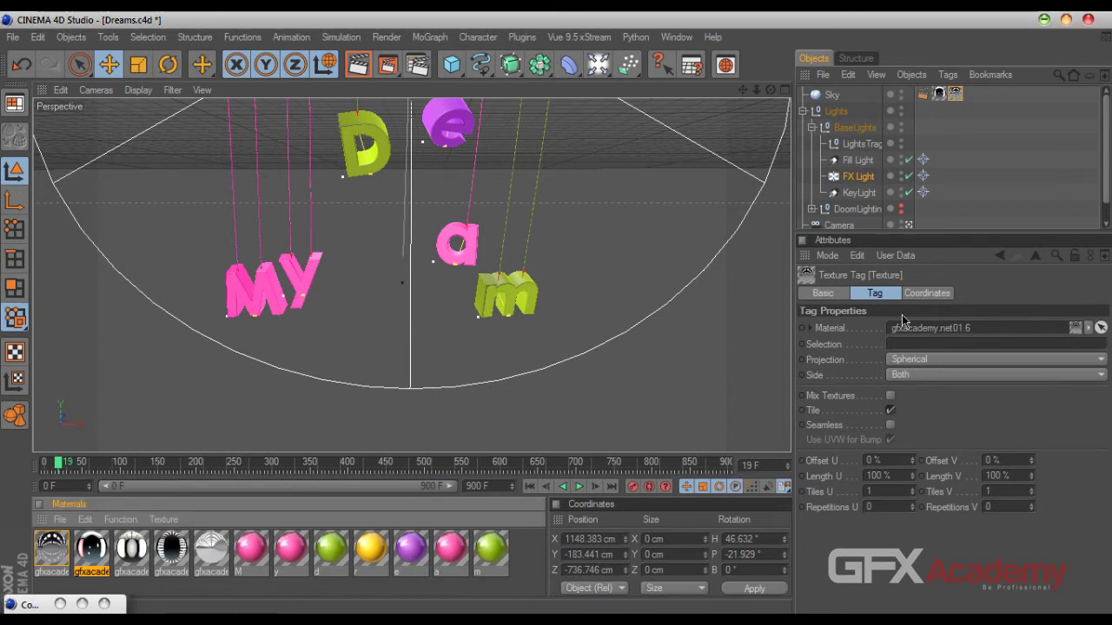
Return to frame 0, collapse the Lights group and enlarge the object list
{"action": "left_click", "coordinate": [529, 487]}
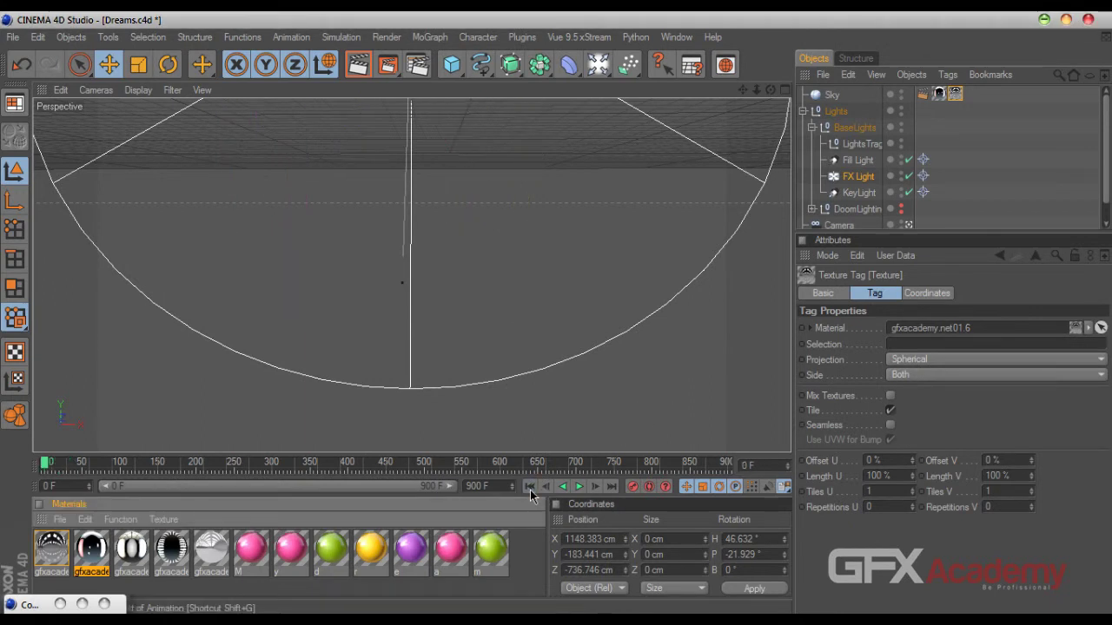
{"action": "left_click", "coordinate": [800, 106]}
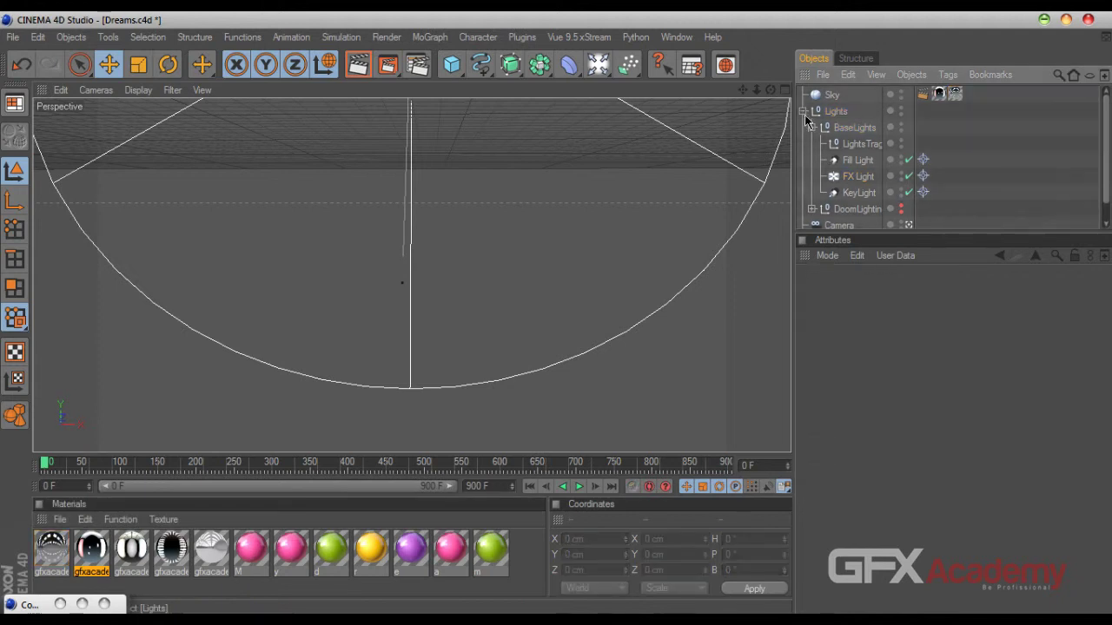
{"action": "left_click", "coordinate": [802, 111]}
{"action": "left_click_drag", "start_coordinate": [891, 233], "coordinate": [888, 334]}
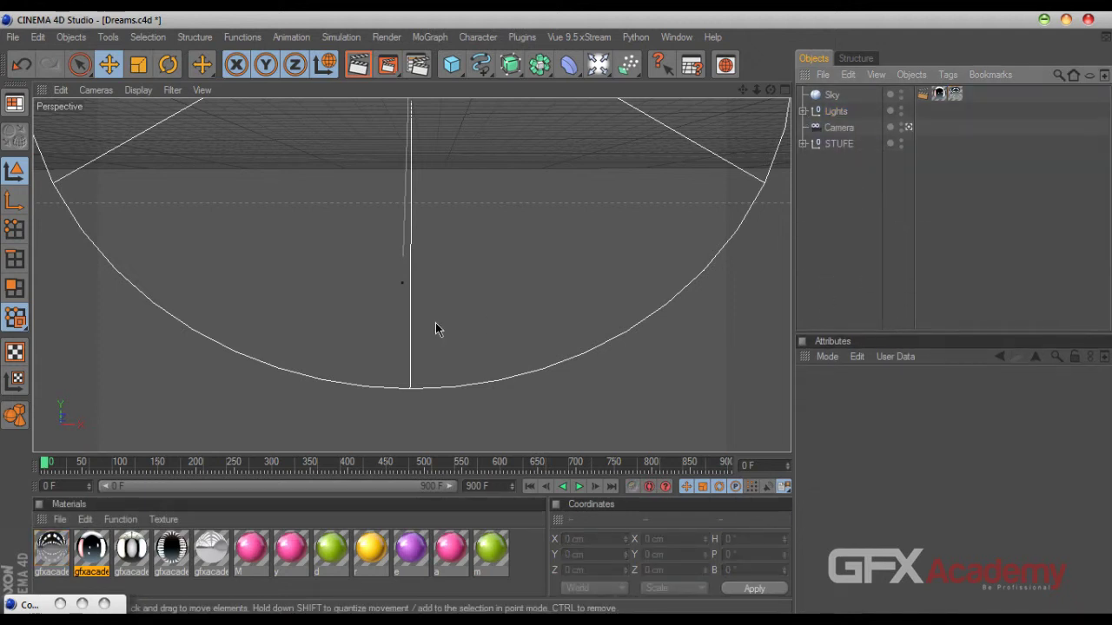
Remove the unused materials from the scene and select the Sky's gfxacademy.net019 texture tag
{"action": "left_click", "coordinate": [120, 520]}
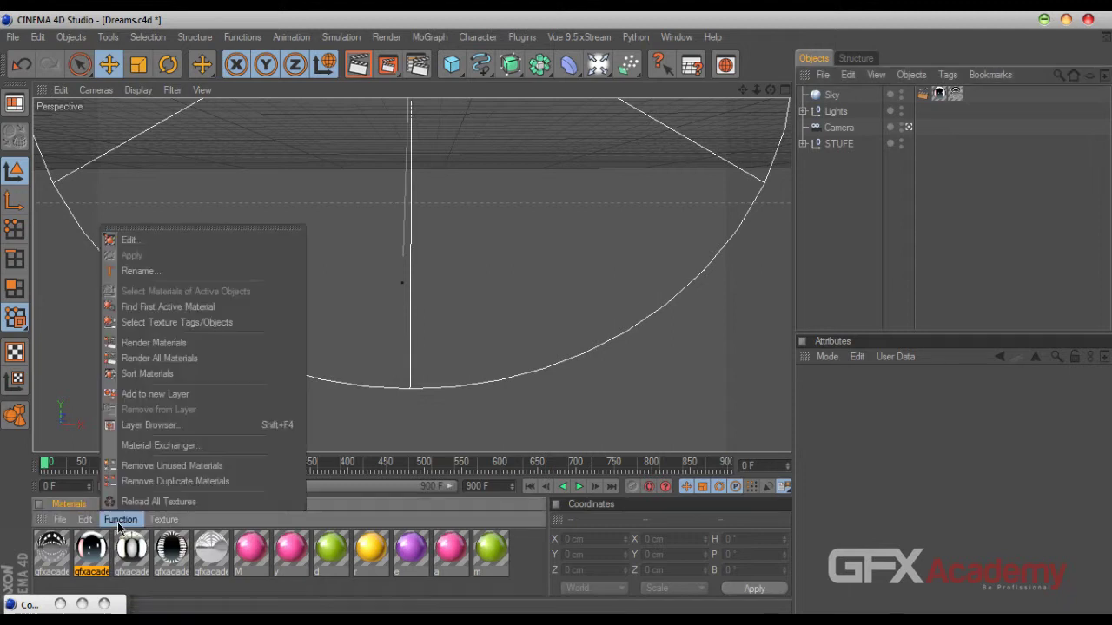
{"action": "left_click", "coordinate": [200, 469]}
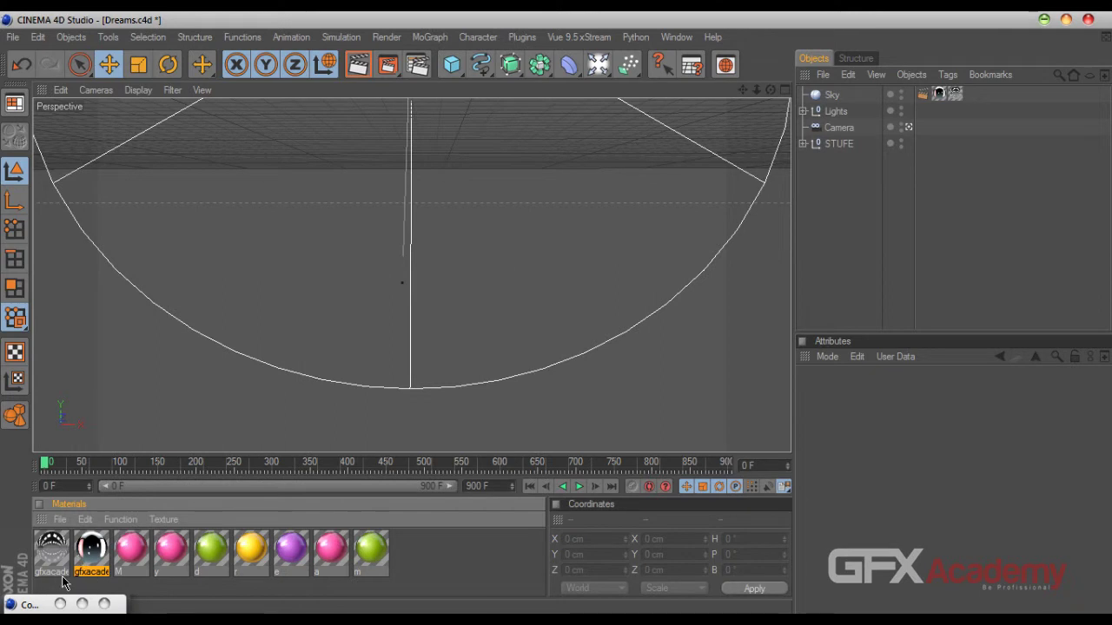
{"action": "left_click", "coordinate": [939, 94]}
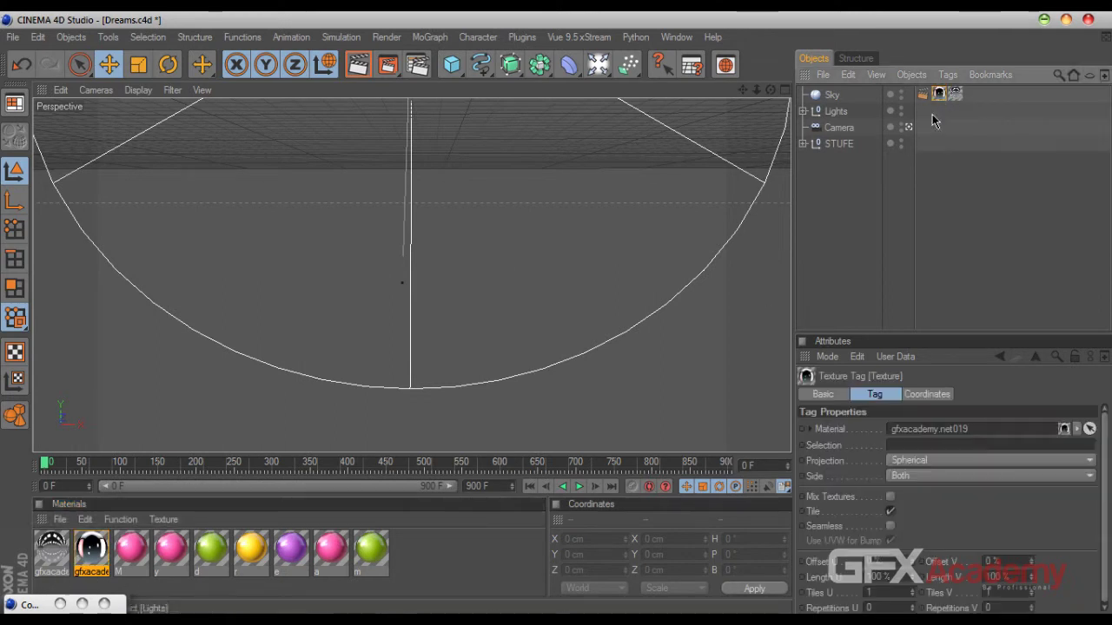
Play the animation forward and stop it at frame 78
{"action": "left_click", "coordinate": [572, 489]}
{"action": "left_click", "coordinate": [578, 487]}
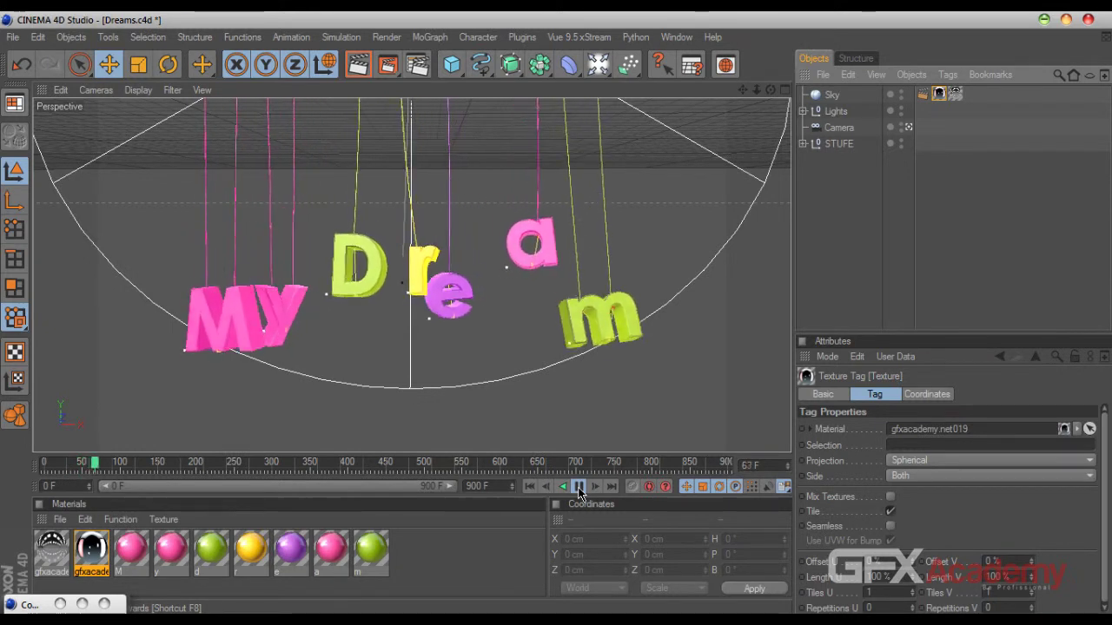
{"action": "left_click", "coordinate": [578, 488]}
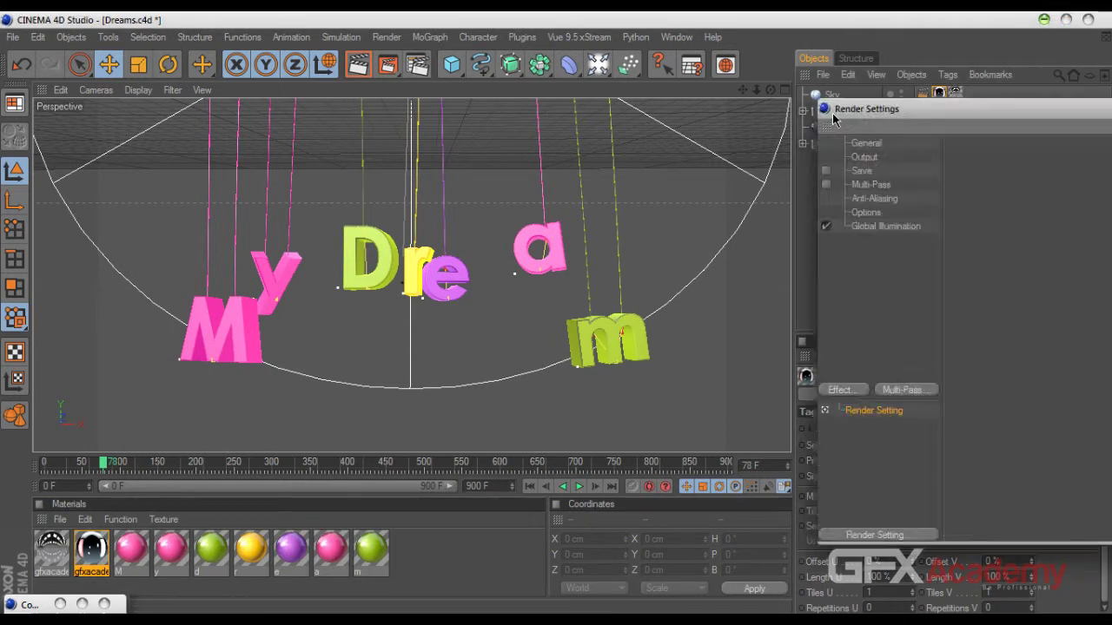
Set the Global Illumination mode to IR + QMC (Still Image) in the render settings and close them
{"action": "left_click", "coordinate": [417, 66]}
{"action": "left_click", "coordinate": [413, 231]}
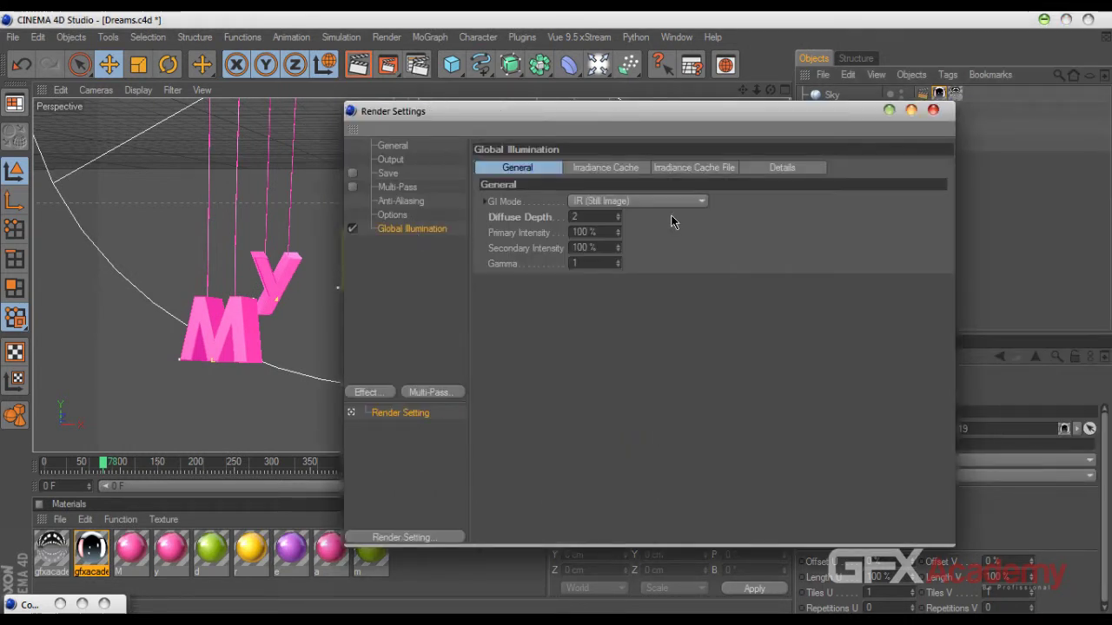
{"action": "left_click", "coordinate": [639, 202]}
{"action": "left_click", "coordinate": [643, 273]}
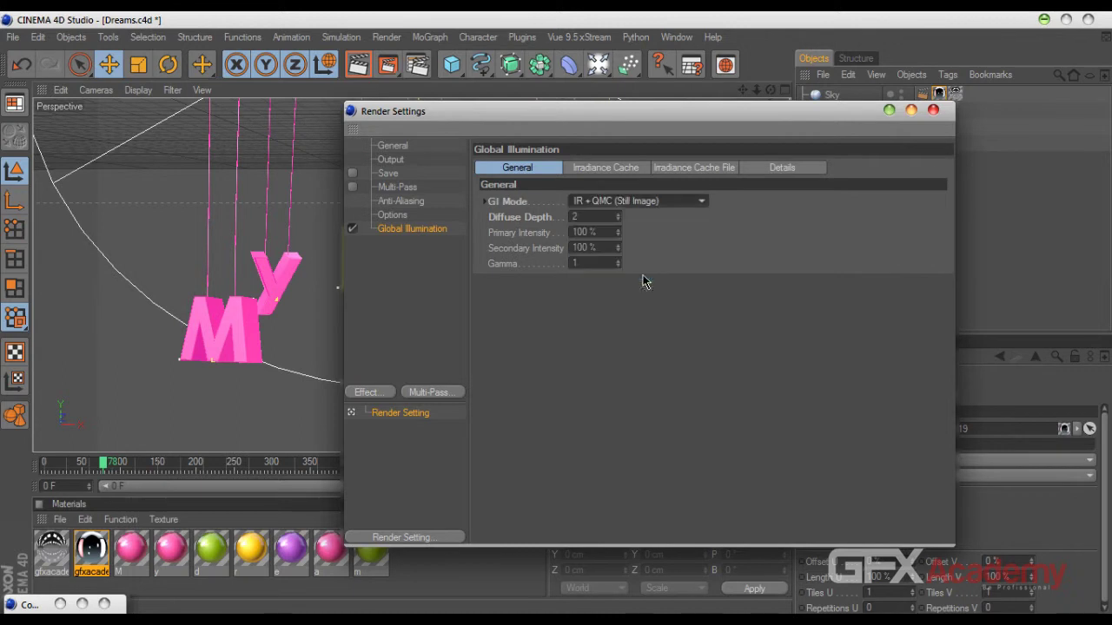
{"action": "left_click", "coordinate": [933, 109]}
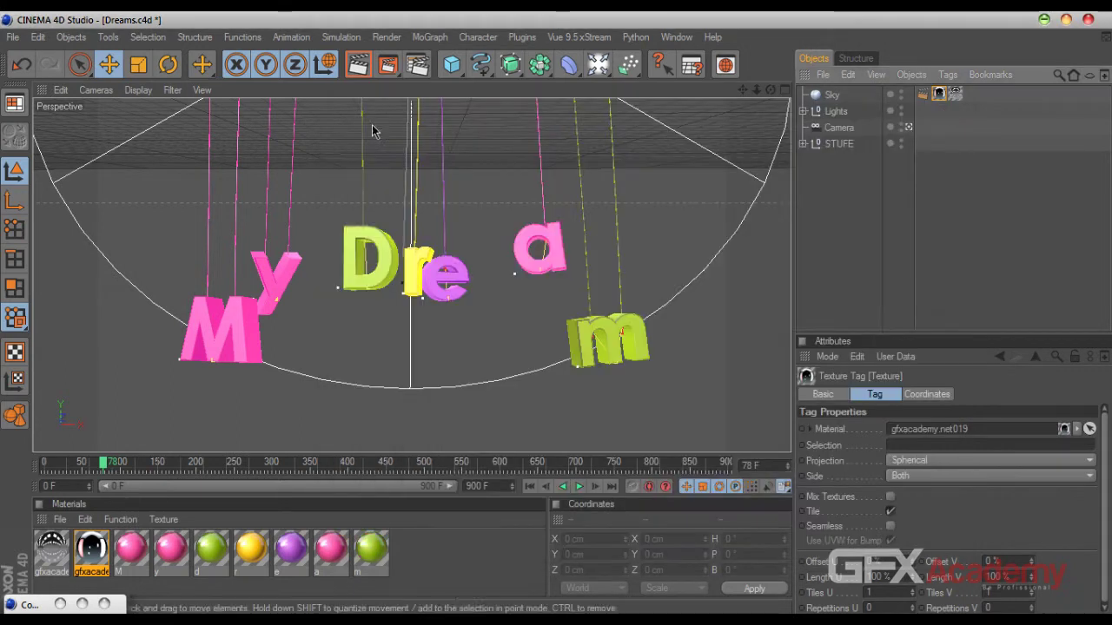
Render frame 78 in the Picture Viewer, compare it with earlier renders, view it at 100 % zoom, and close the viewer, stopping the render
{"action": "left_click", "coordinate": [386, 69]}
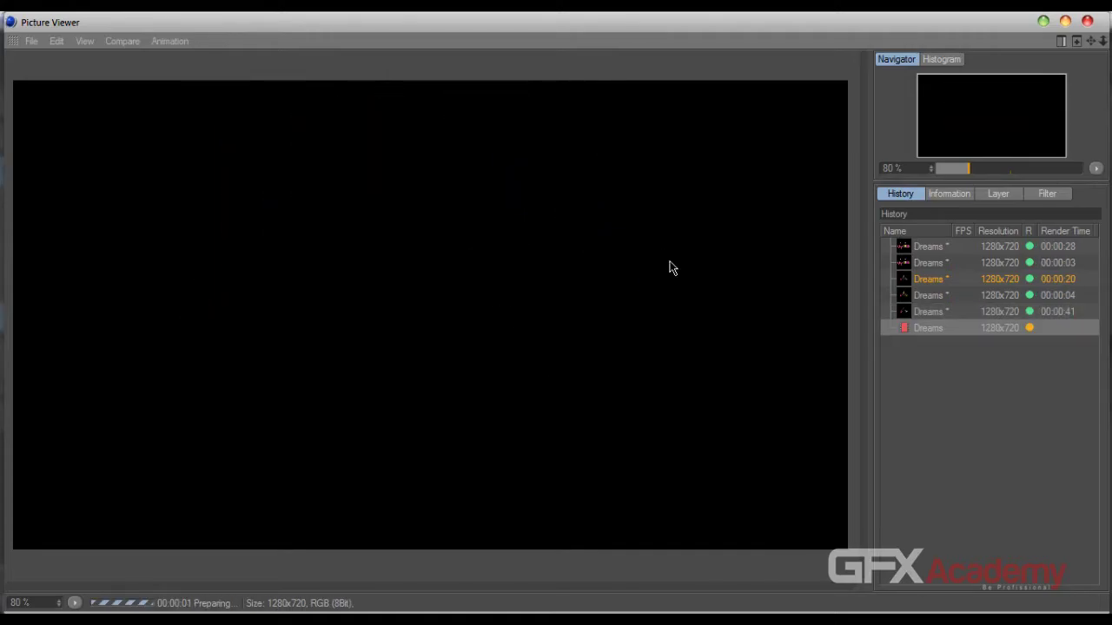
{"action": "left_click", "coordinate": [931, 311]}
{"action": "left_click", "coordinate": [930, 296]}
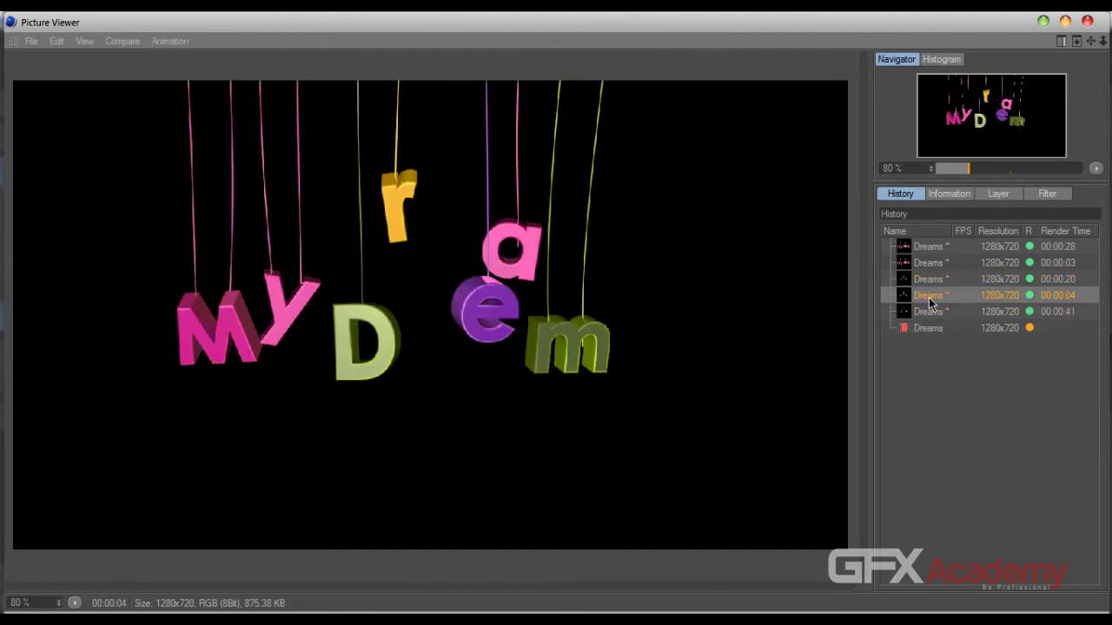
{"action": "left_click", "coordinate": [929, 313]}
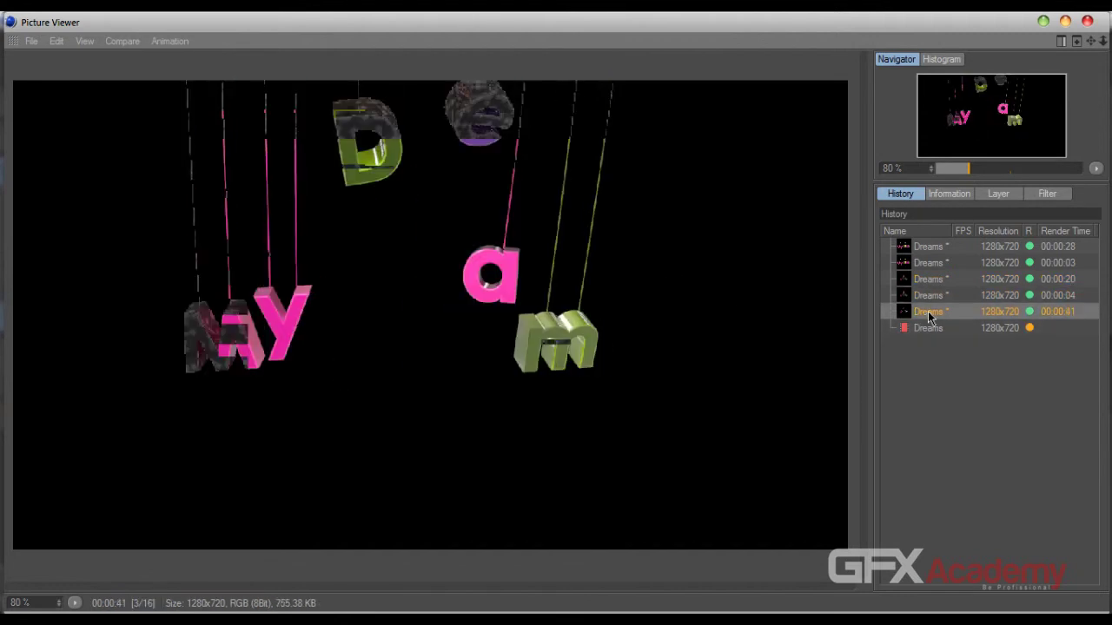
{"action": "left_click", "coordinate": [928, 328]}
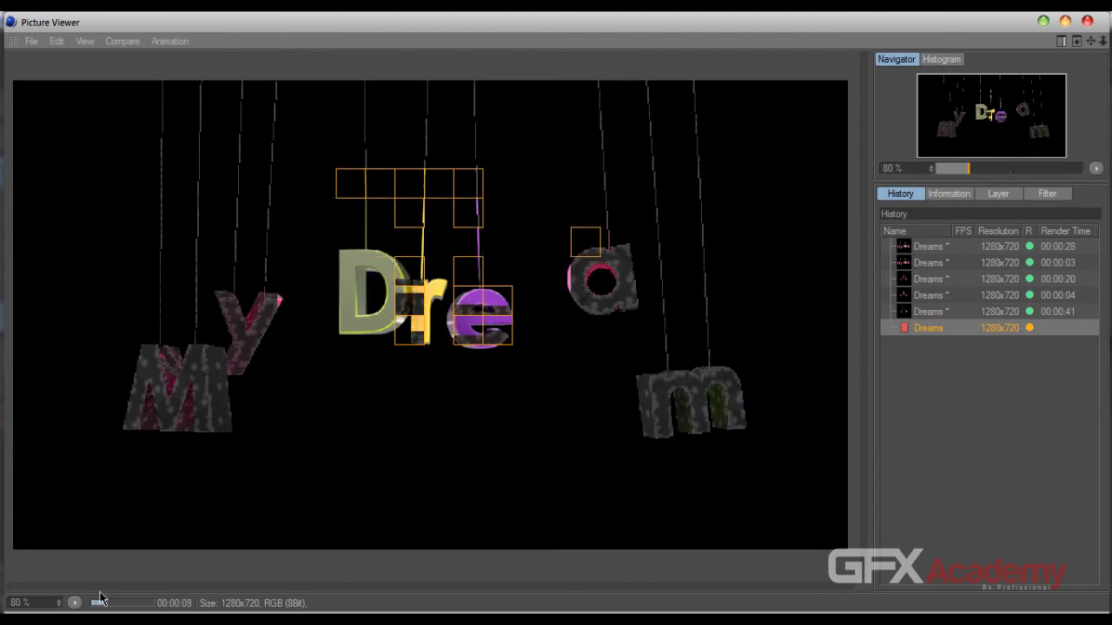
{"action": "left_click", "coordinate": [75, 603]}
{"action": "left_click", "coordinate": [97, 541]}
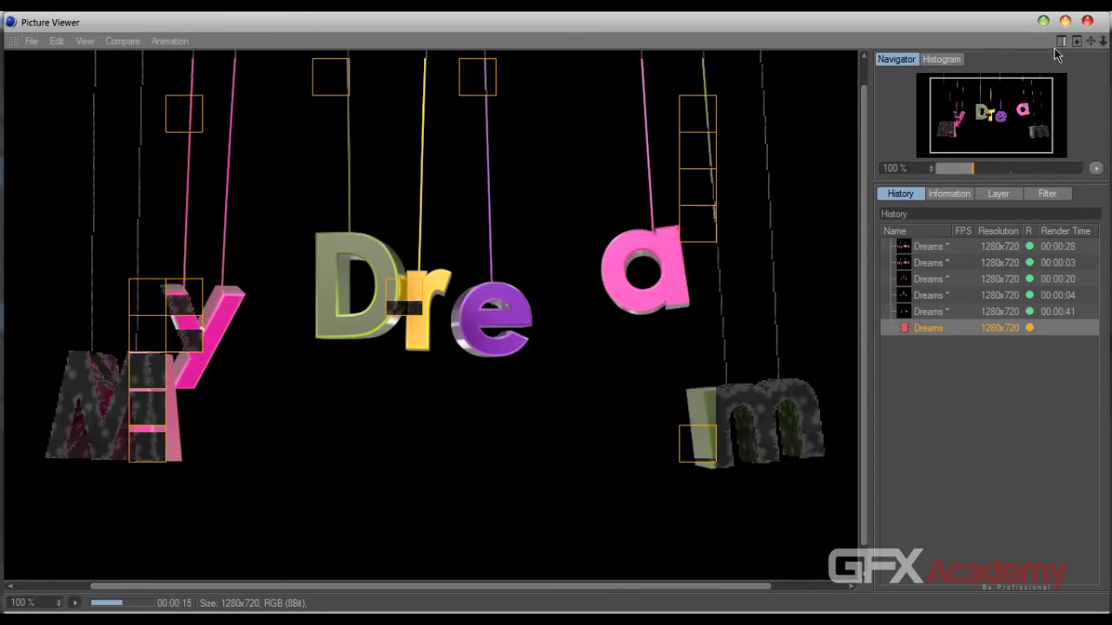
{"action": "left_click", "coordinate": [1086, 22]}
{"action": "left_click", "coordinate": [582, 373]}
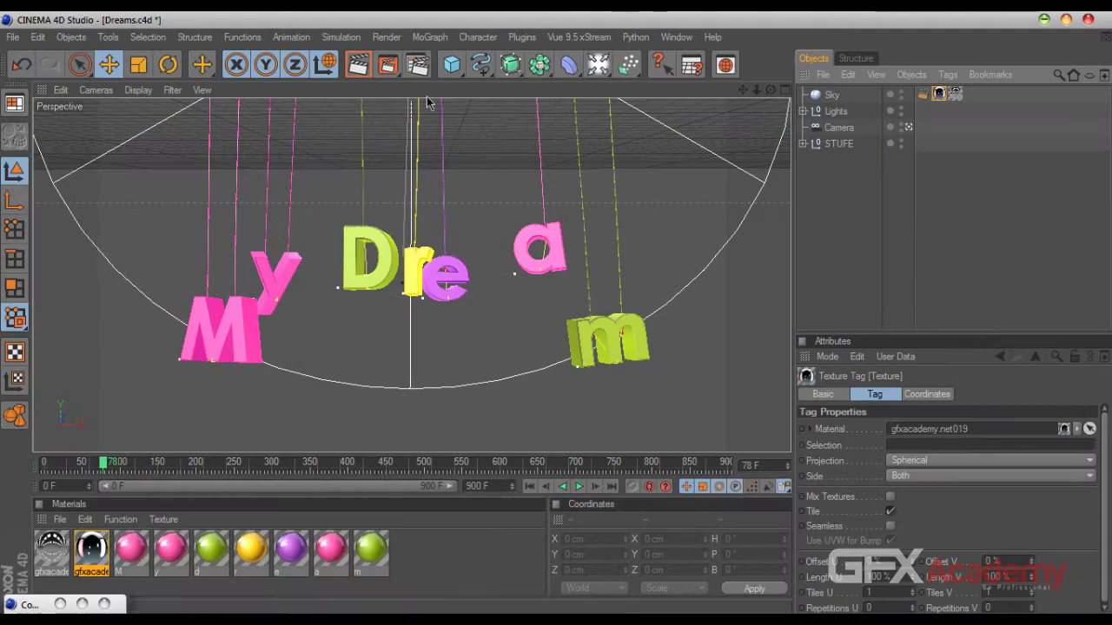
Set the render's anti-aliasing to Best with a maximum level of 1x1
{"action": "left_click", "coordinate": [416, 65]}
{"action": "left_click", "coordinate": [392, 202]}
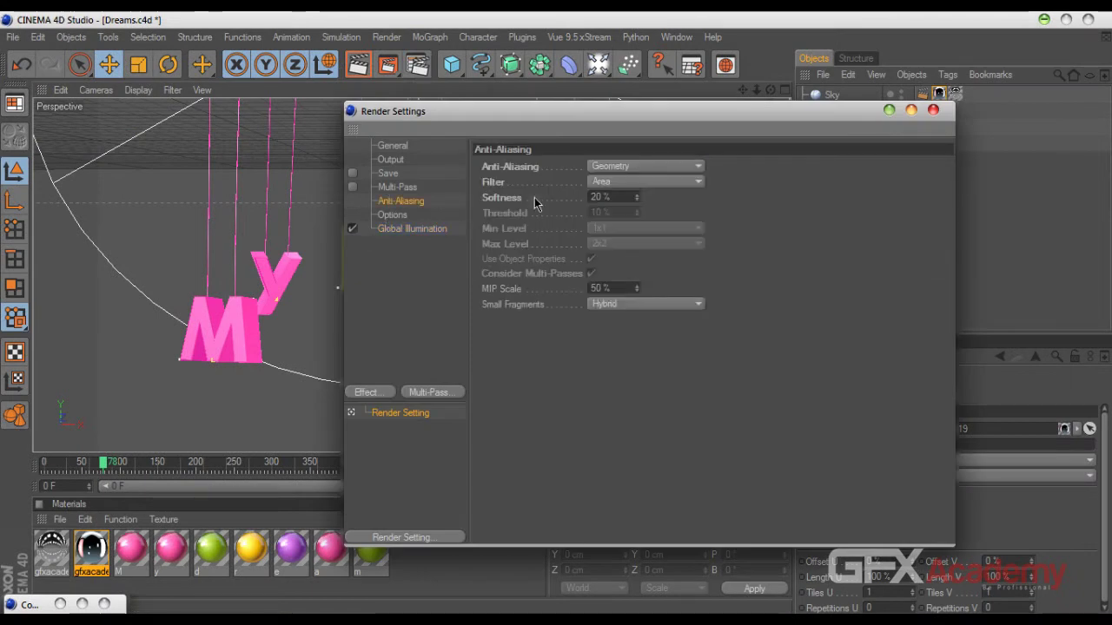
{"action": "left_click", "coordinate": [613, 166]}
{"action": "left_click", "coordinate": [617, 211]}
{"action": "left_click", "coordinate": [620, 244]}
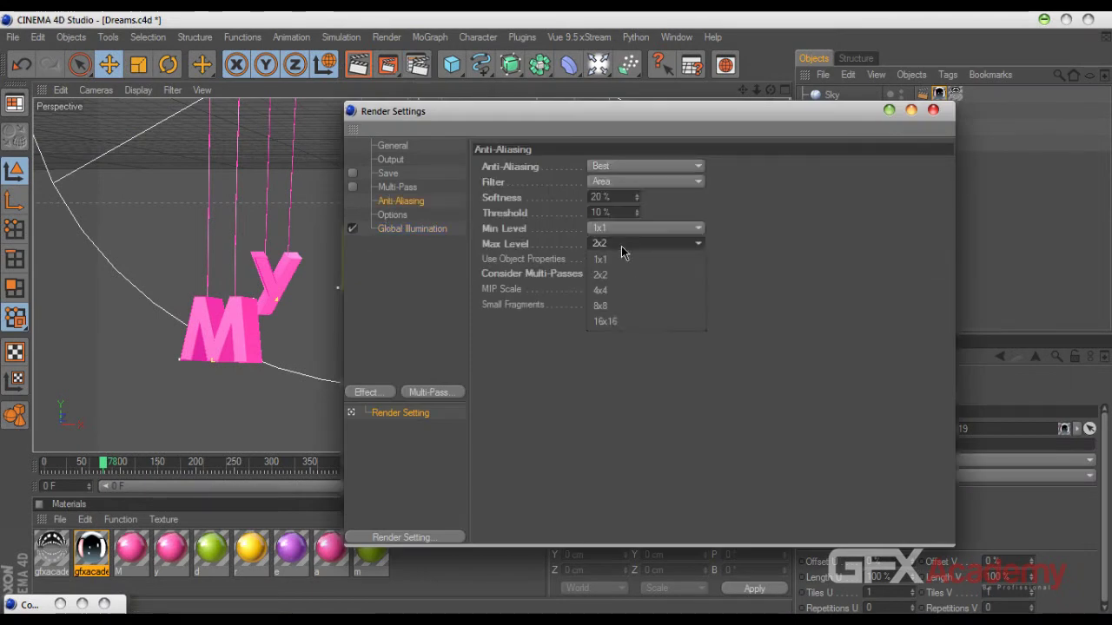
{"action": "left_click", "coordinate": [621, 260]}
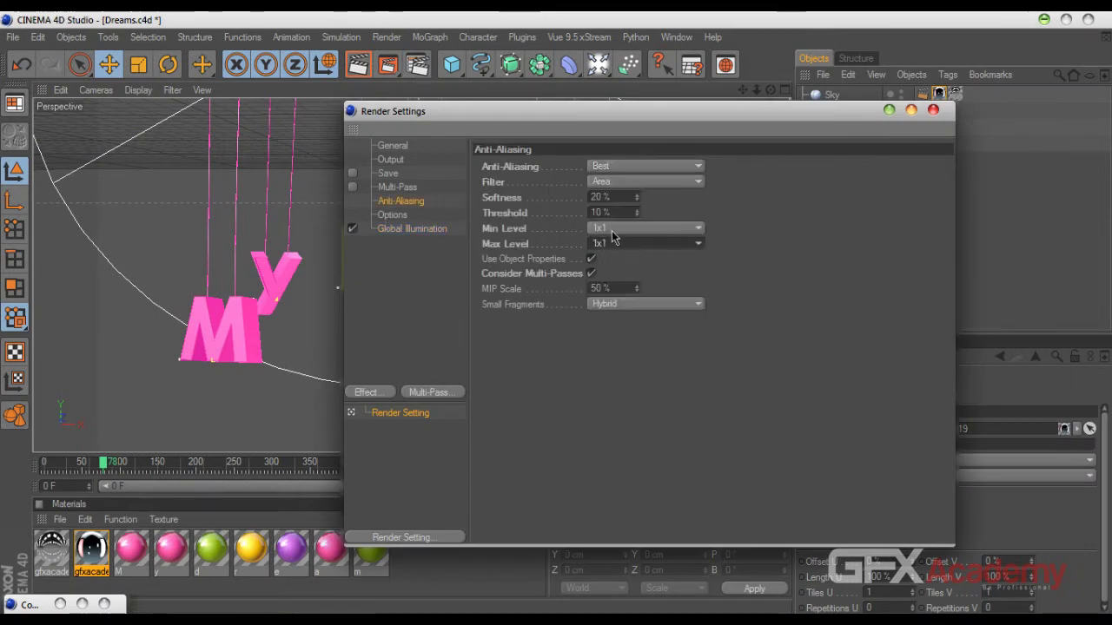
Set the anti-aliasing filter to Blend and close the render settings
{"action": "left_click", "coordinate": [618, 185]}
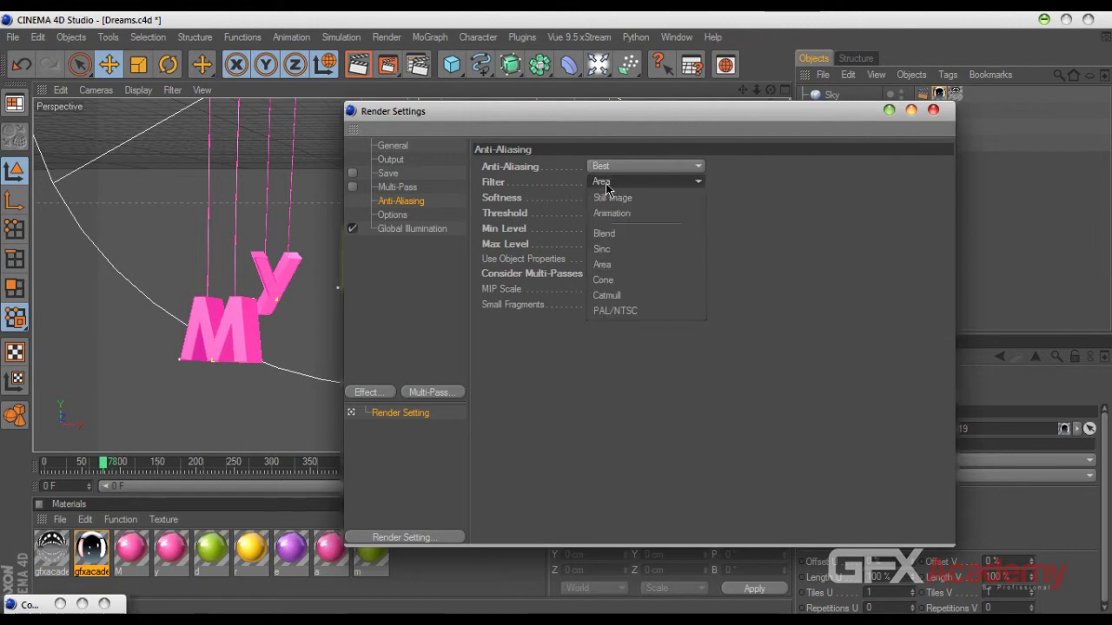
{"action": "left_click", "coordinate": [615, 235]}
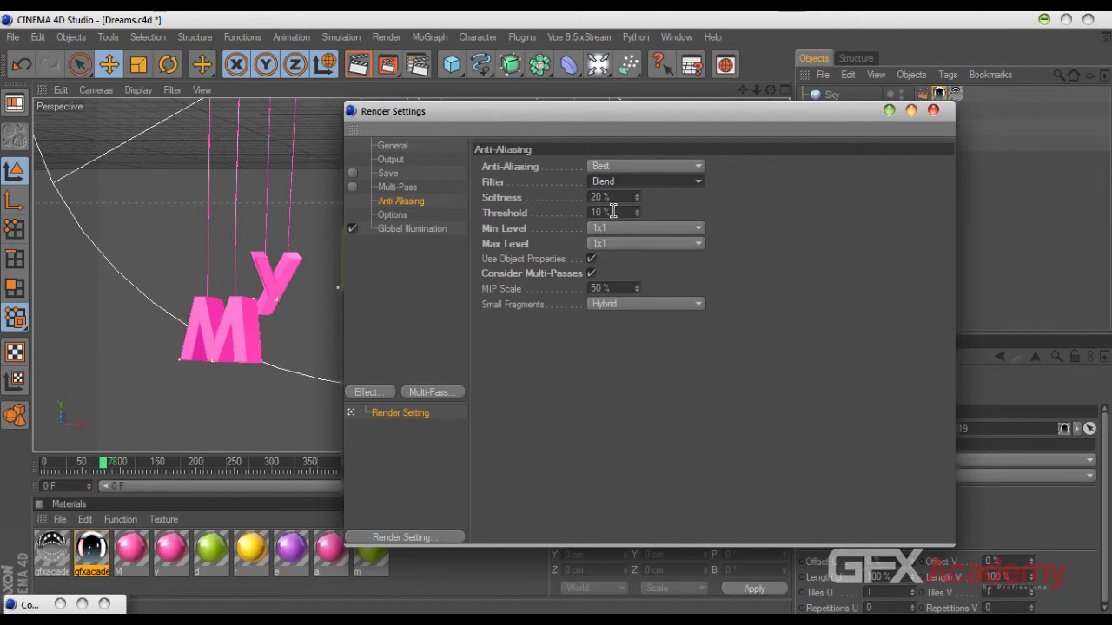
{"action": "double_click", "coordinate": [613, 200]}
{"action": "left_click", "coordinate": [780, 207]}
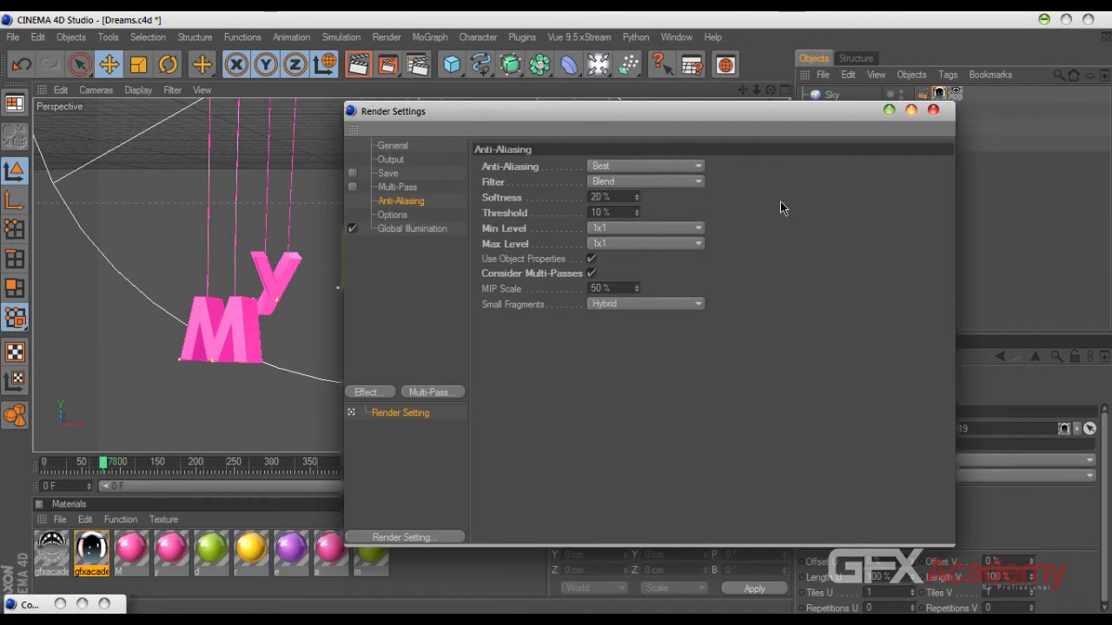
{"action": "left_click", "coordinate": [932, 111]}
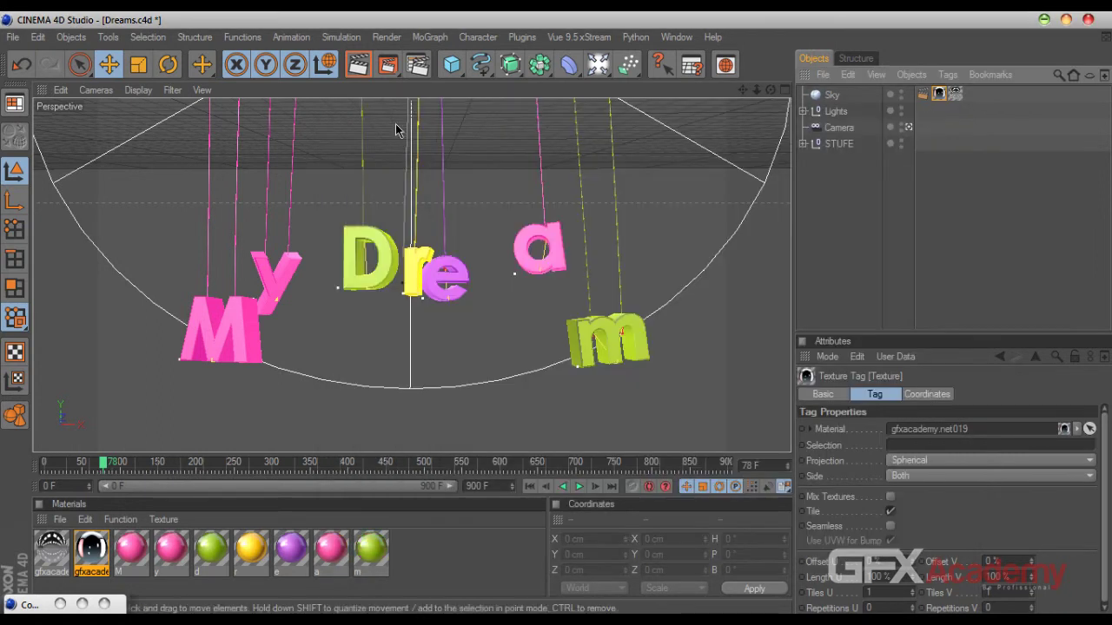
Render frame 78 in the Picture Viewer, inspect the finished image, and enable its image filter
{"action": "left_click", "coordinate": [387, 64]}
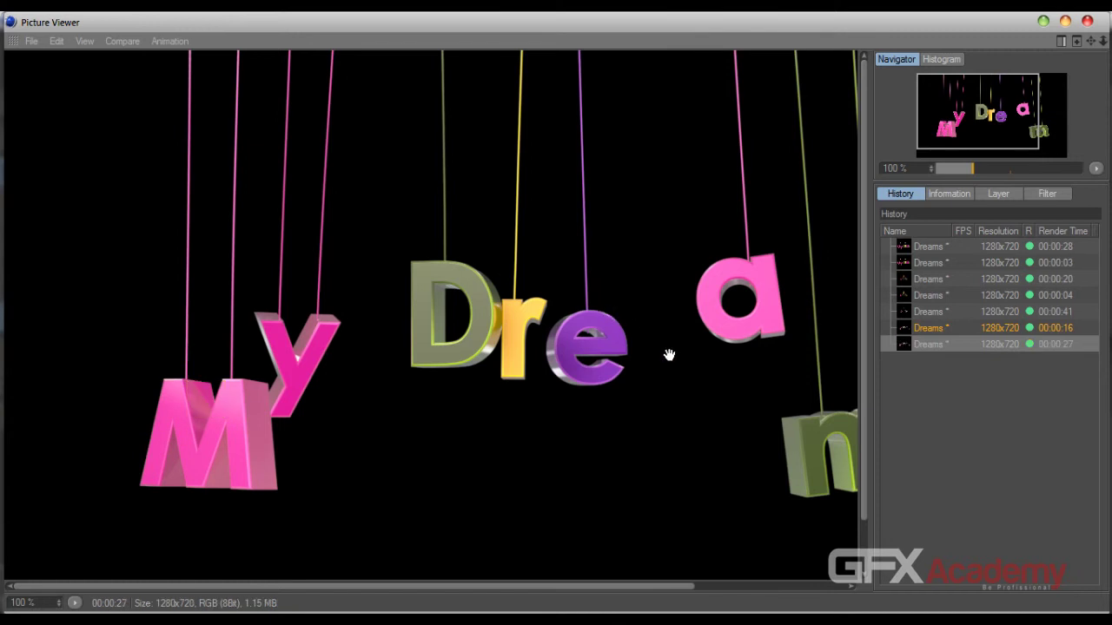
{"action": "left_click_drag", "start_coordinate": [742, 356], "coordinate": [653, 330]}
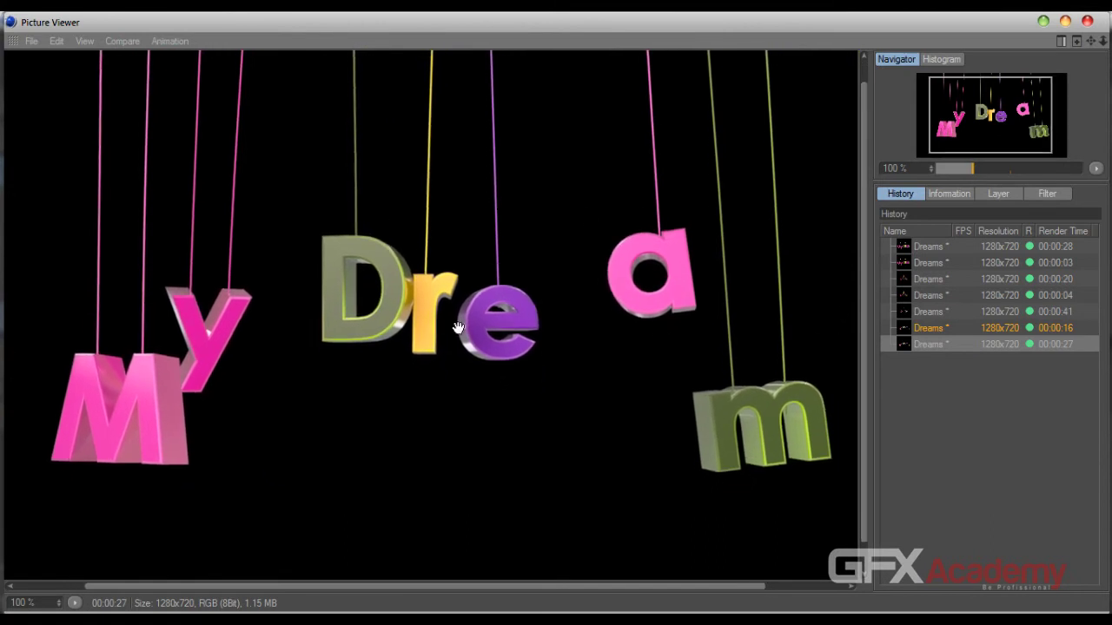
{"action": "left_click", "coordinate": [1031, 196]}
{"action": "left_click", "coordinate": [884, 229]}
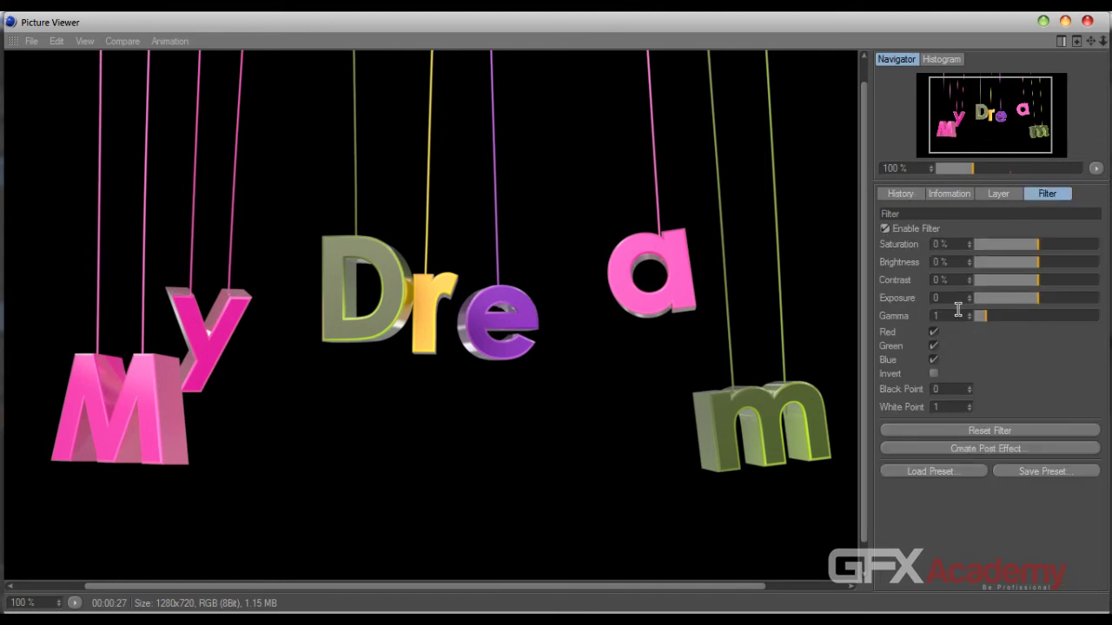
Raise the filter's contrast to 55 % and set its gamma to 1.2
{"action": "left_click_drag", "start_coordinate": [1041, 284], "coordinate": [1073, 292]}
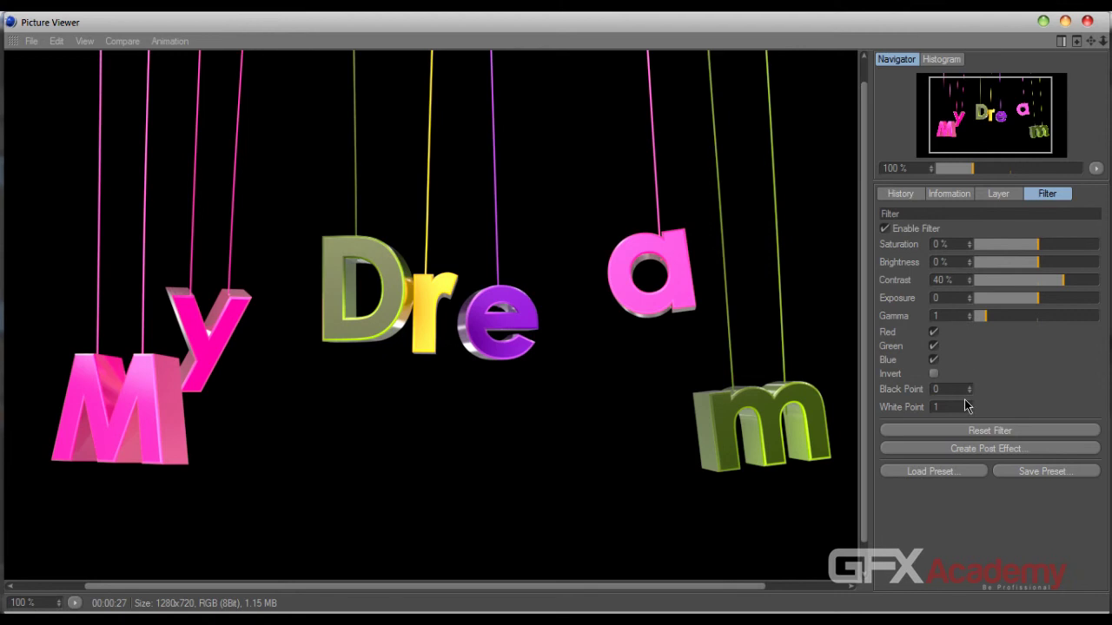
{"action": "left_click", "coordinate": [959, 318]}
{"action": "type", "text": ".2"}
{"action": "left_click", "coordinate": [956, 297]}
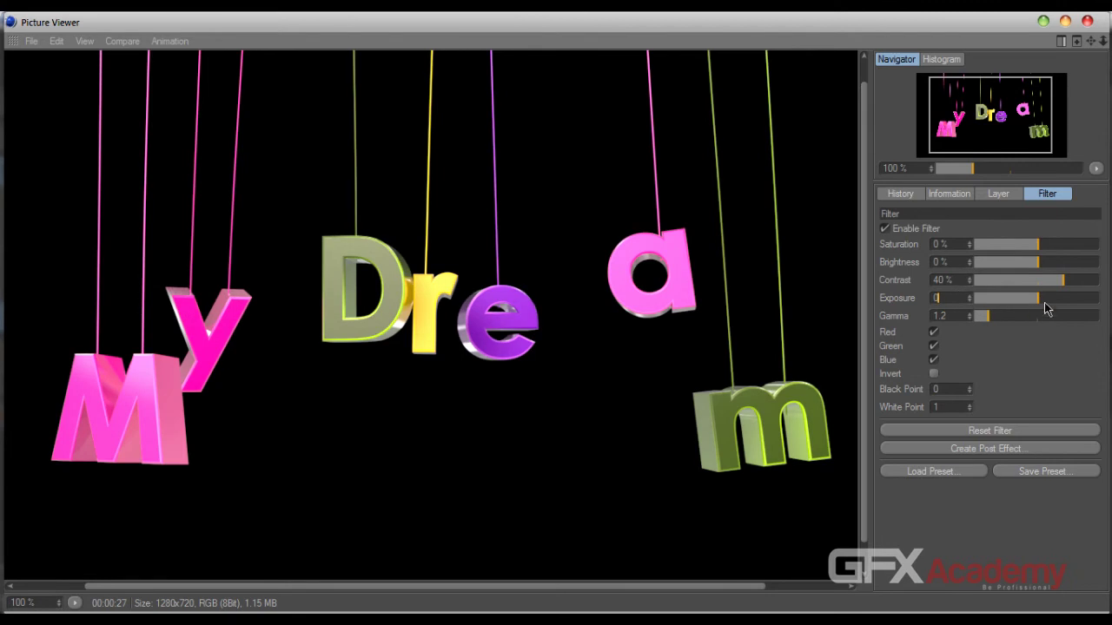
{"action": "mouse_move", "coordinate": [1063, 280]}
{"action": "left_mouse_down"}
{"action": "mouse_move", "coordinate": [1083, 288]}
{"action": "mouse_move", "coordinate": [1073, 287]}
{"action": "left_mouse_up"}
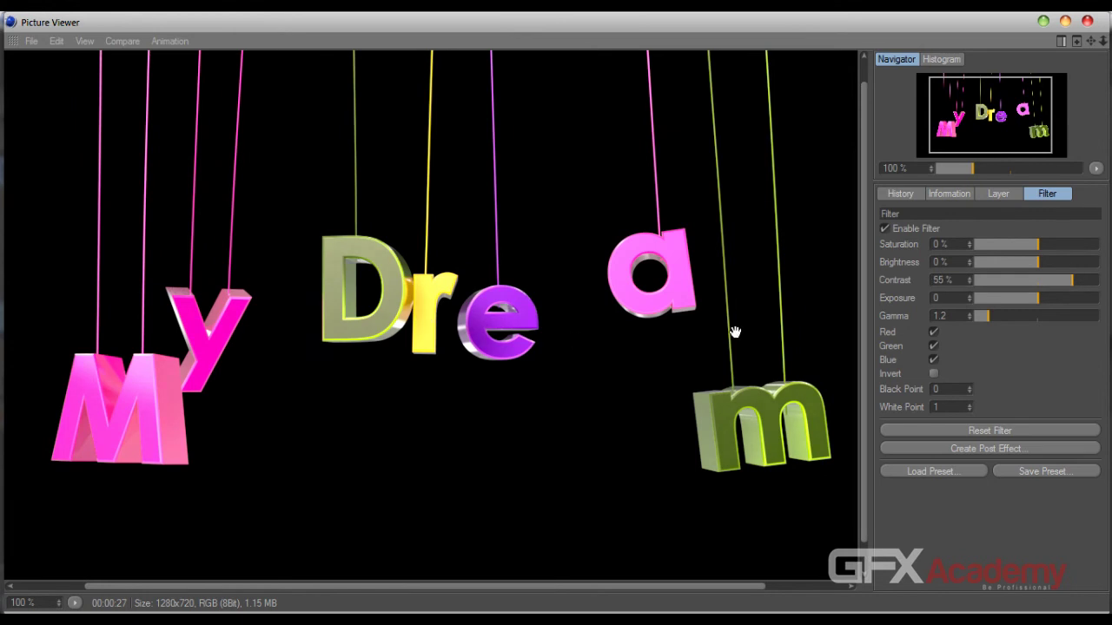
Set the filter's brightness to -4 % and its saturation to 17 %, and check the adjusted letters
{"action": "left_click_drag", "start_coordinate": [1038, 264], "coordinate": [1035, 265]}
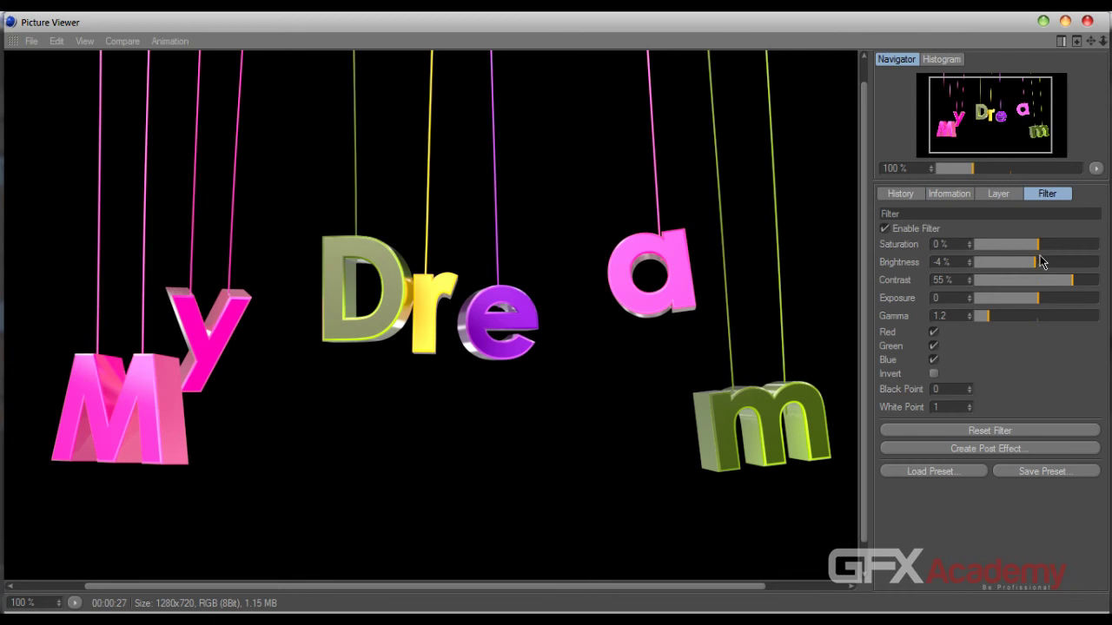
{"action": "mouse_move", "coordinate": [1037, 246]}
{"action": "left_mouse_down"}
{"action": "mouse_move", "coordinate": [1047, 251]}
{"action": "mouse_move", "coordinate": [1035, 258]}
{"action": "mouse_move", "coordinate": [1048, 247]}
{"action": "left_mouse_up"}
{"action": "left_click_drag", "start_coordinate": [645, 314], "coordinate": [687, 316]}
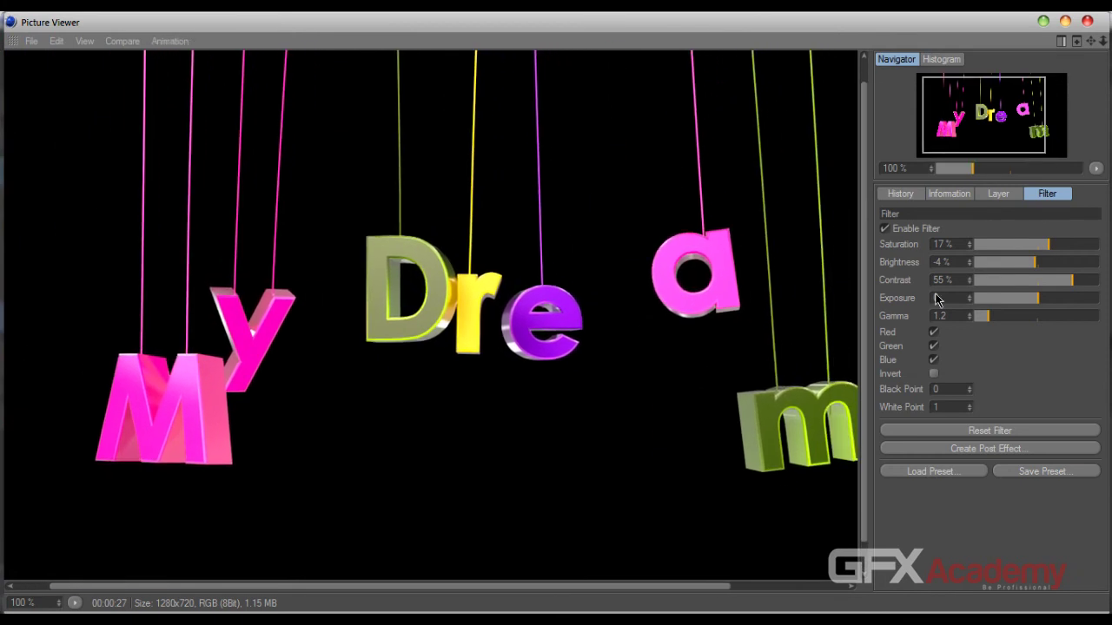
Compare the render with the filter off and on, close the Picture Viewer, and deselect the Sky's texture tag
{"action": "left_click", "coordinate": [884, 229]}
{"action": "left_click", "coordinate": [884, 229]}
{"action": "left_click_drag", "start_coordinate": [718, 311], "coordinate": [677, 315]}
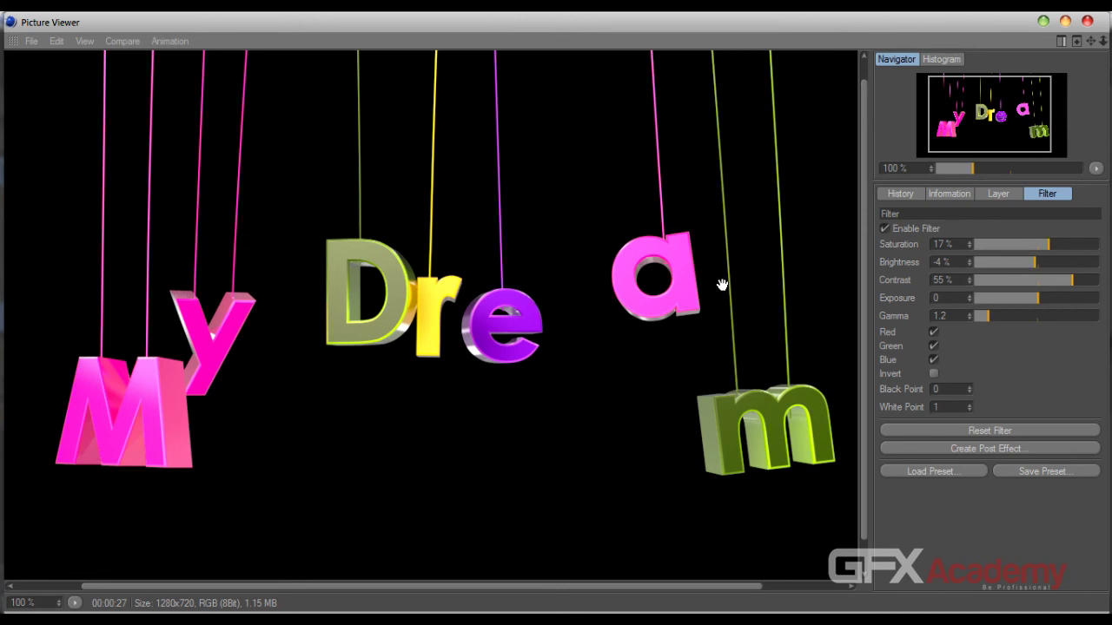
{"action": "left_click", "coordinate": [1089, 22]}
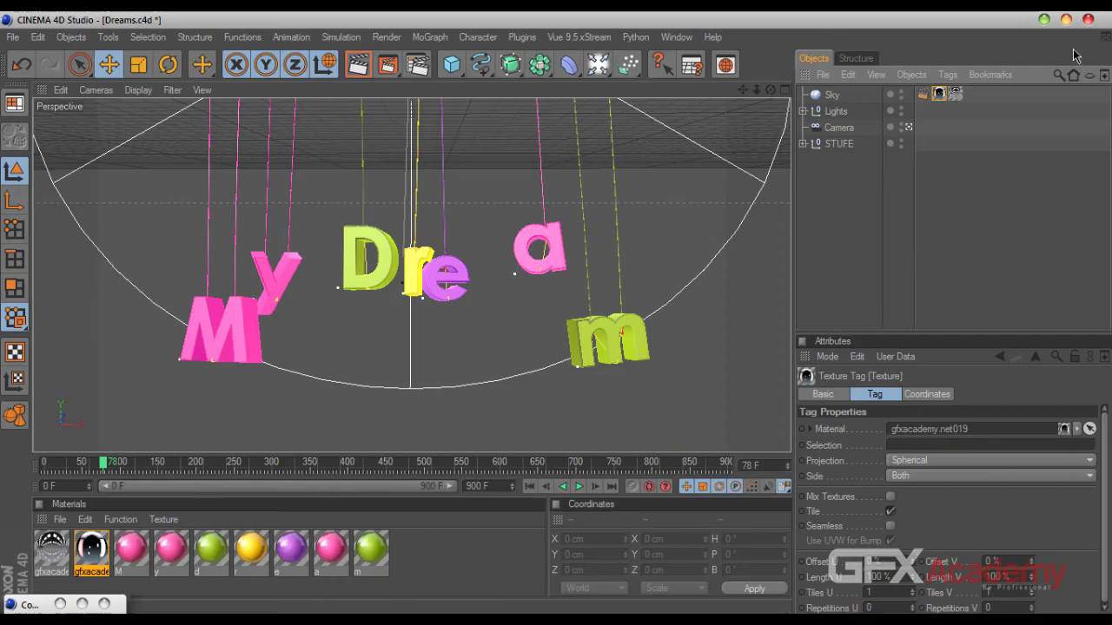
{"action": "left_click", "coordinate": [848, 235]}
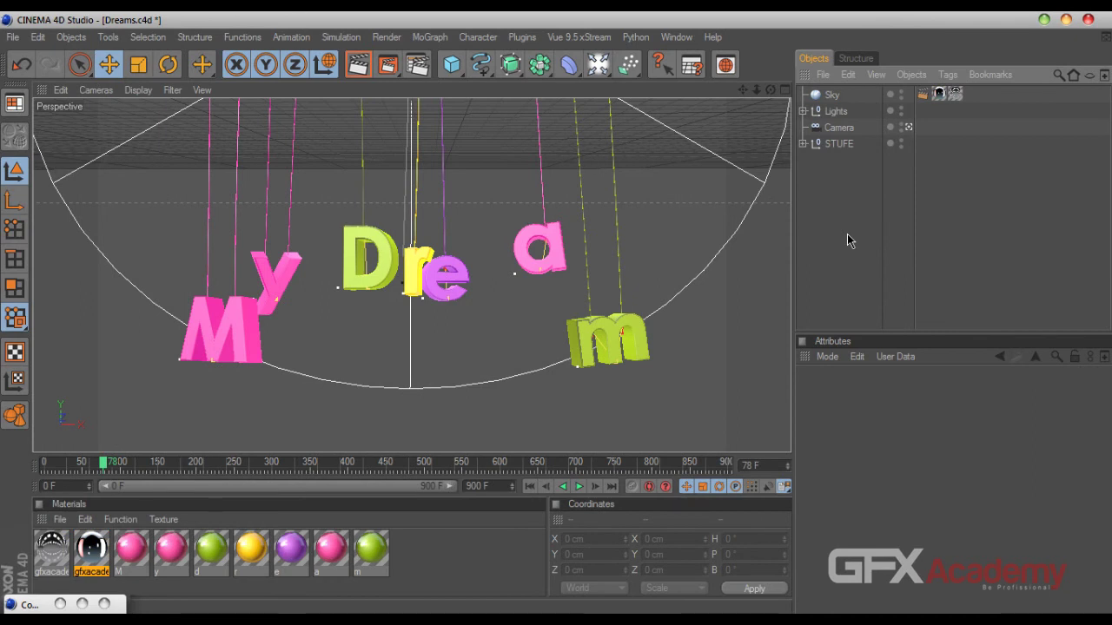